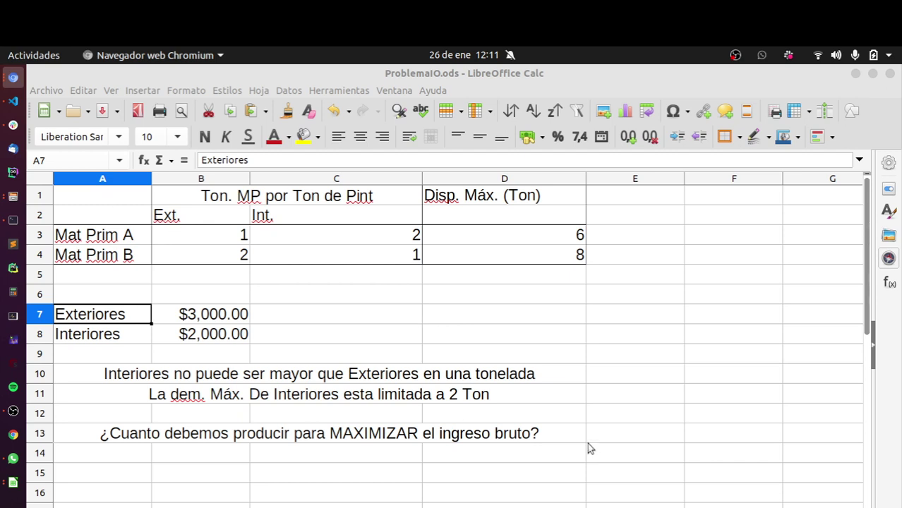
pyautogui.click(609, 459)
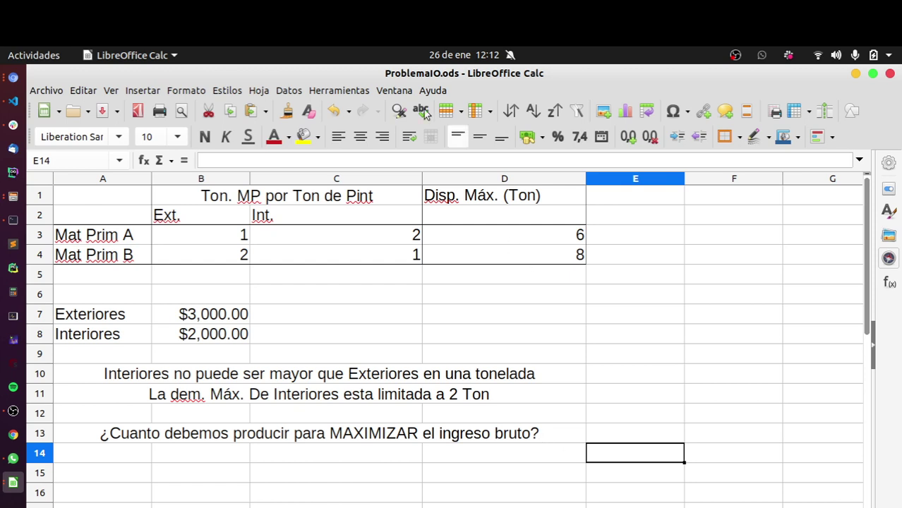
pyautogui.click(306, 437)
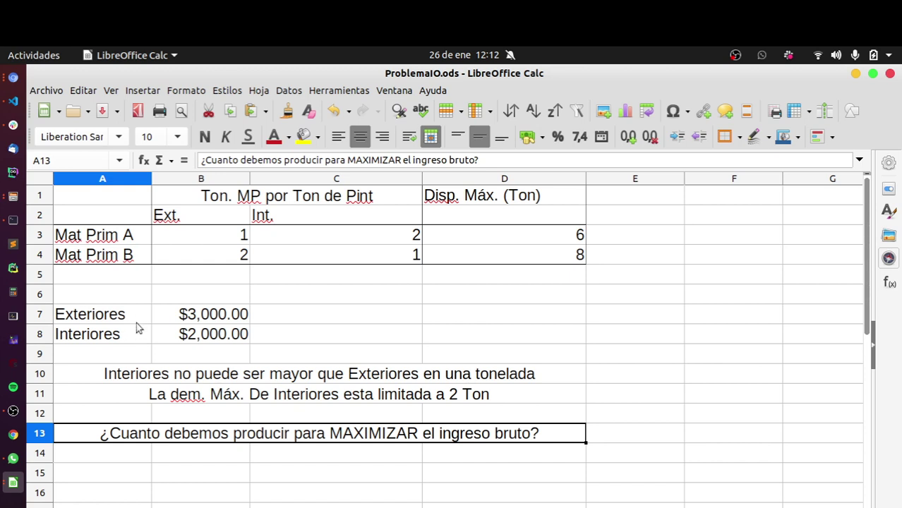
pyautogui.click(467, 325)
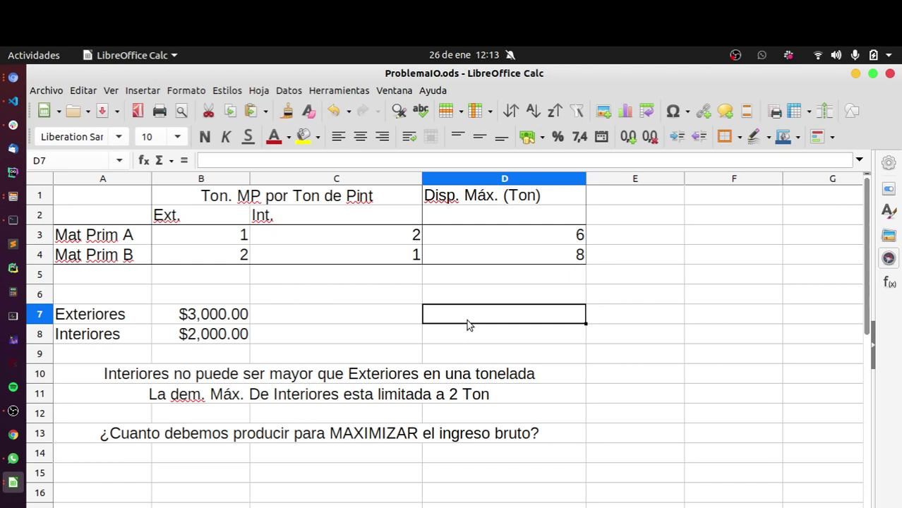
pyautogui.click(8, 414)
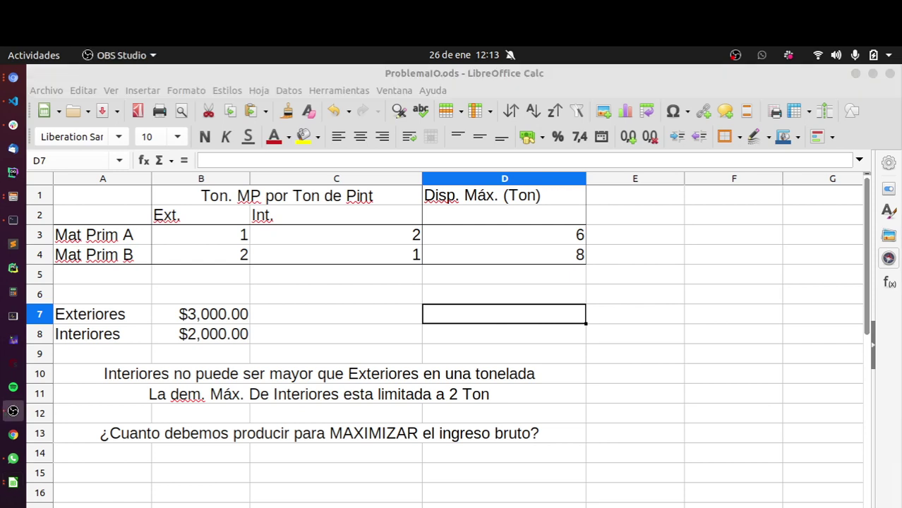
pyautogui.hotkey('alt', 'Tab')
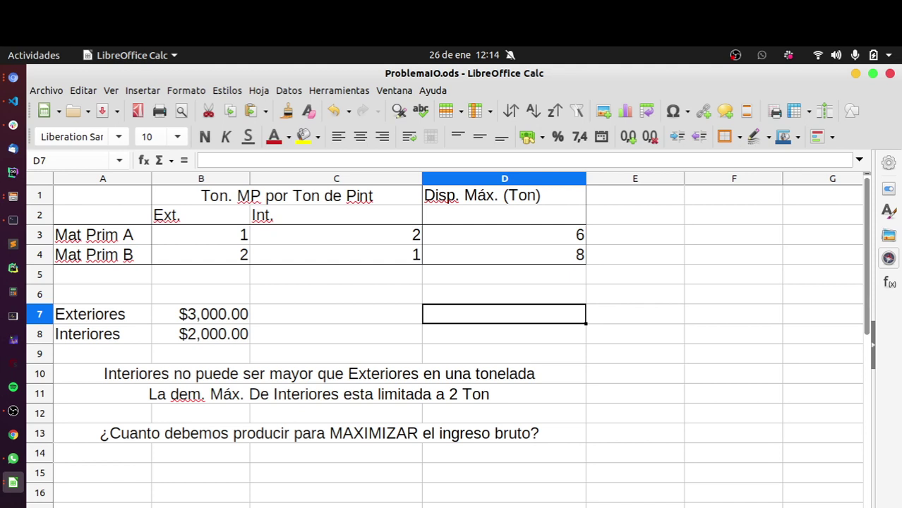
# Examine the raw-material requirements for Ext. and Int. paint in B2:C4 and the maximization question in row 13
pyautogui.moveTo(227, 216); pyautogui.dragTo(227, 257)
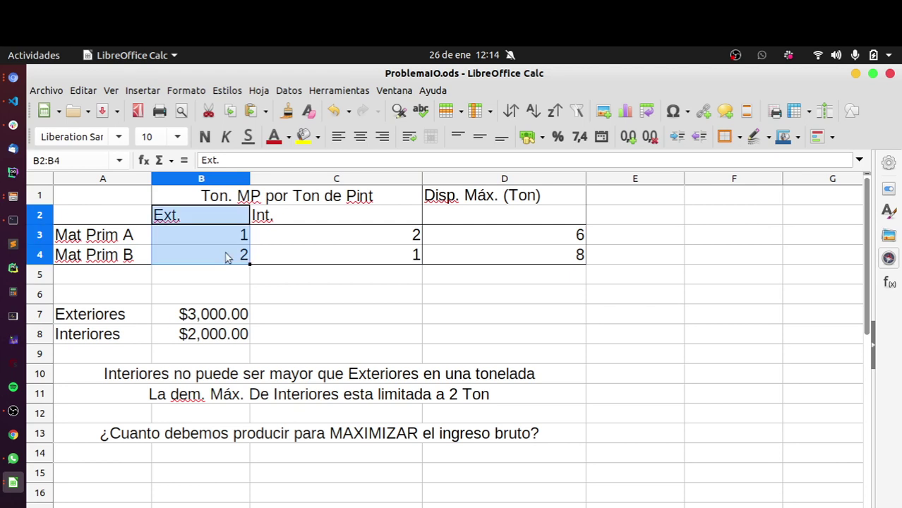
pyautogui.moveTo(305, 218); pyautogui.dragTo(311, 259)
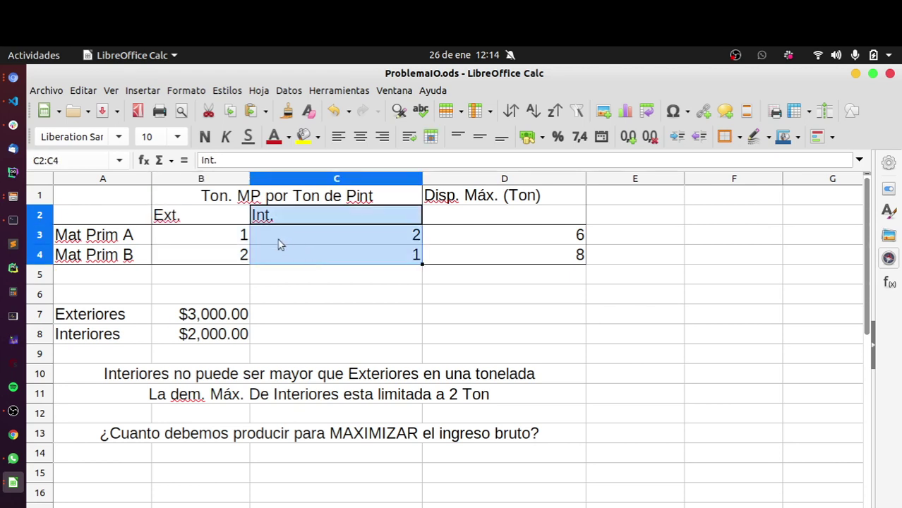
pyautogui.click(298, 436)
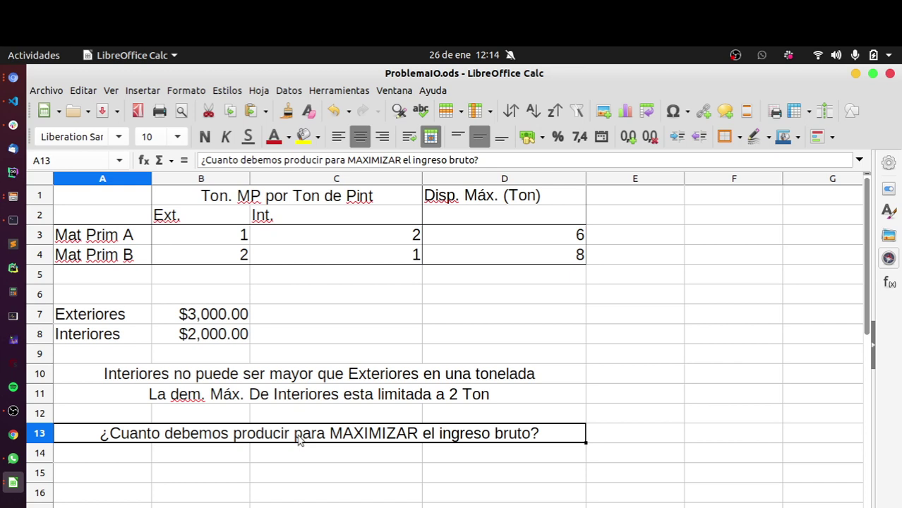
pyautogui.click(203, 225)
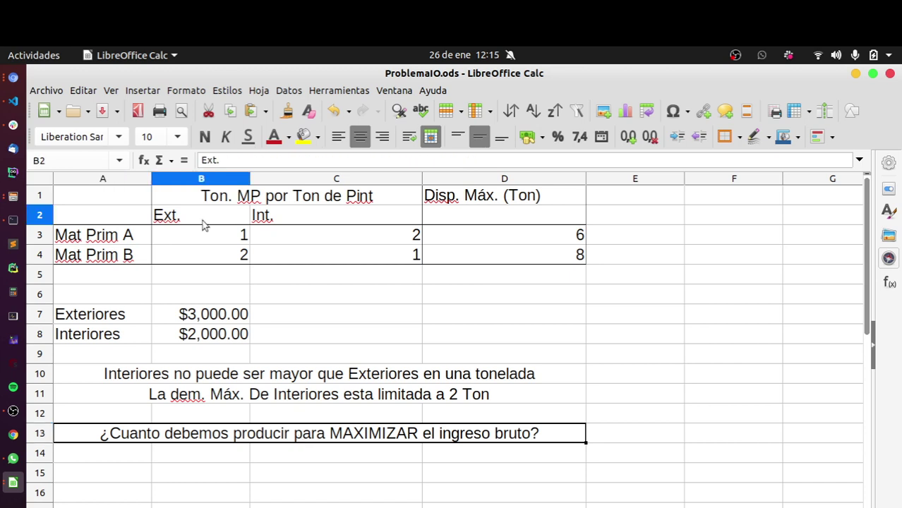
pyautogui.moveTo(204, 225); pyautogui.dragTo(316, 263)
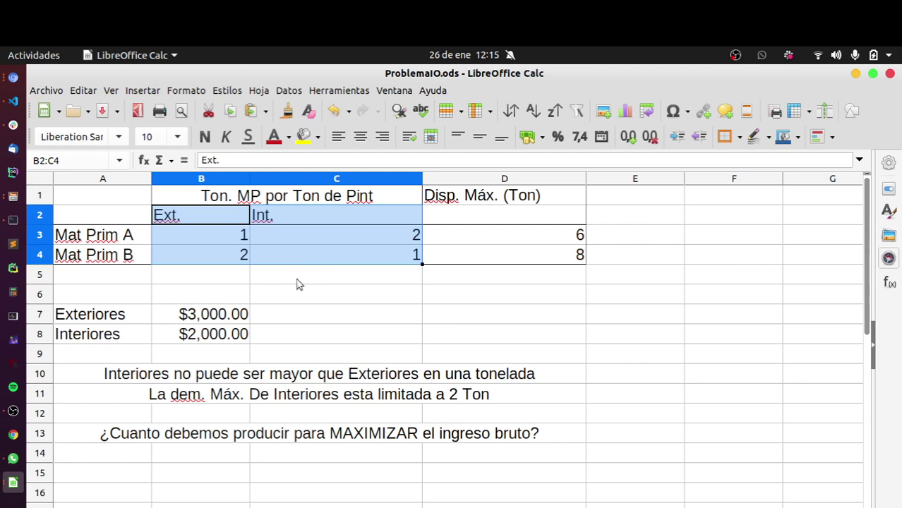
pyautogui.click(327, 318)
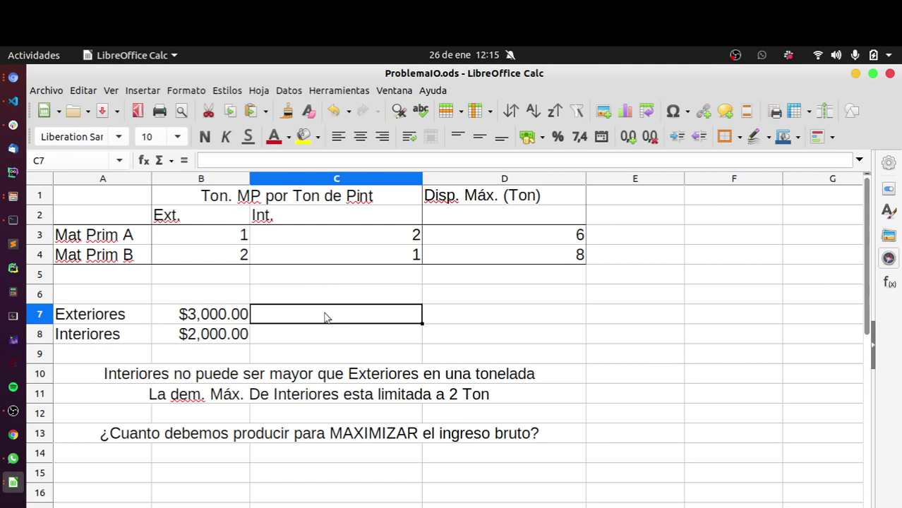
pyautogui.click(314, 253)
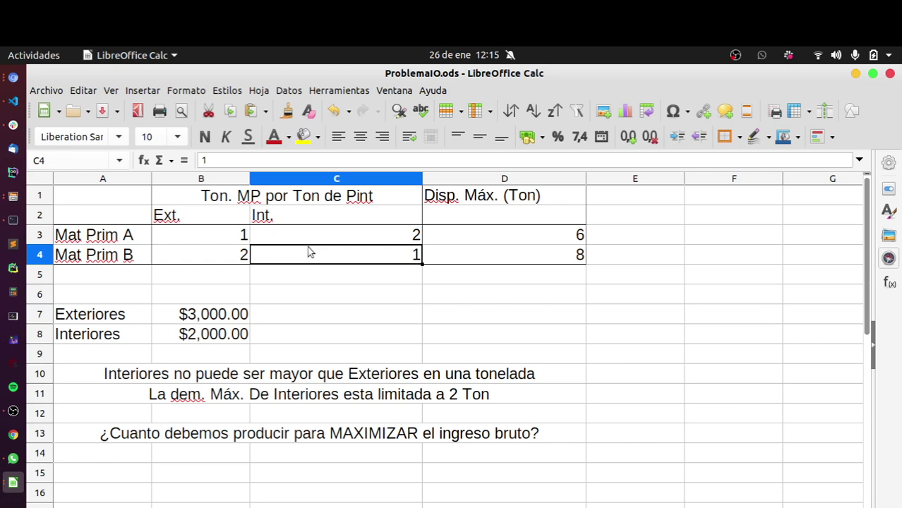
# Undo the accidental move of the Ext. column cells in the raw-material table
pyautogui.hotkey('ctrl', 'z')
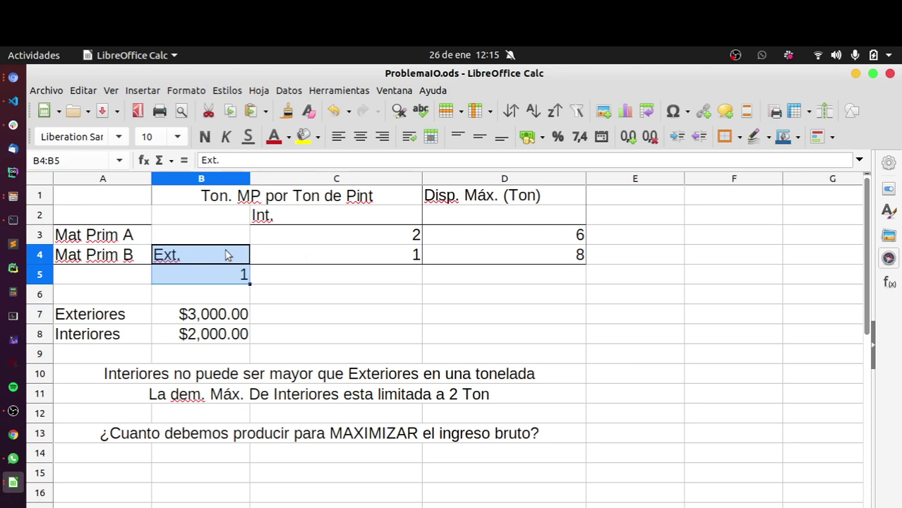
pyautogui.hotkey('ctrl', 'z')
pyautogui.click(307, 263)
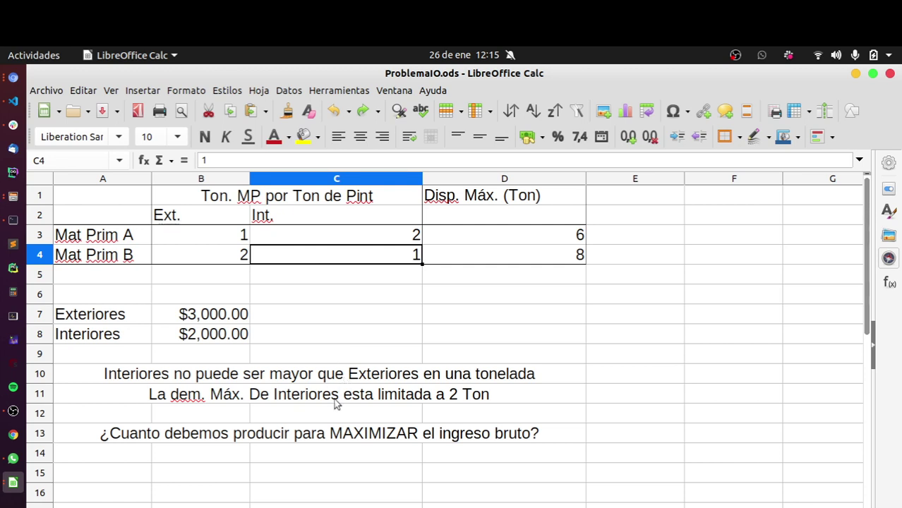
# Review the constraint relating Interiores to Exteriores in row 10 and the prices per paint type in A7:B8
pyautogui.click(360, 381)
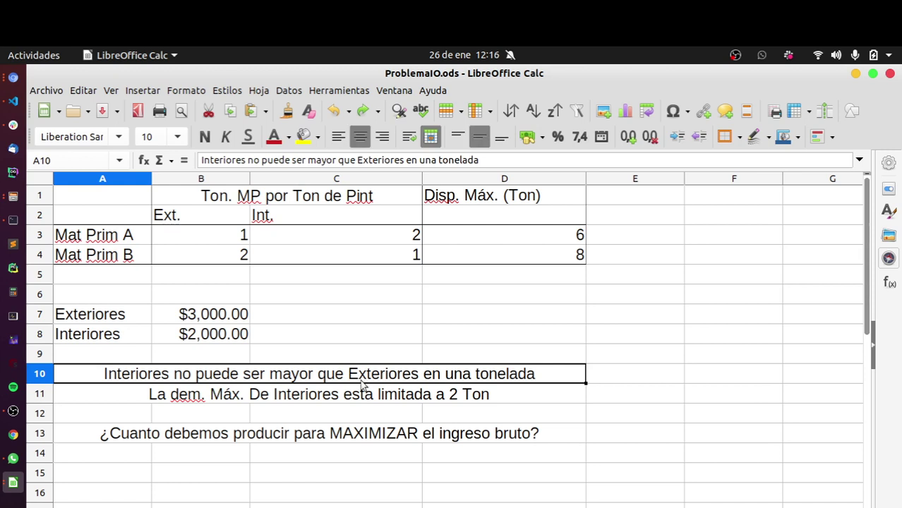
pyautogui.click(128, 316)
pyautogui.moveTo(134, 330); pyautogui.dragTo(199, 341)
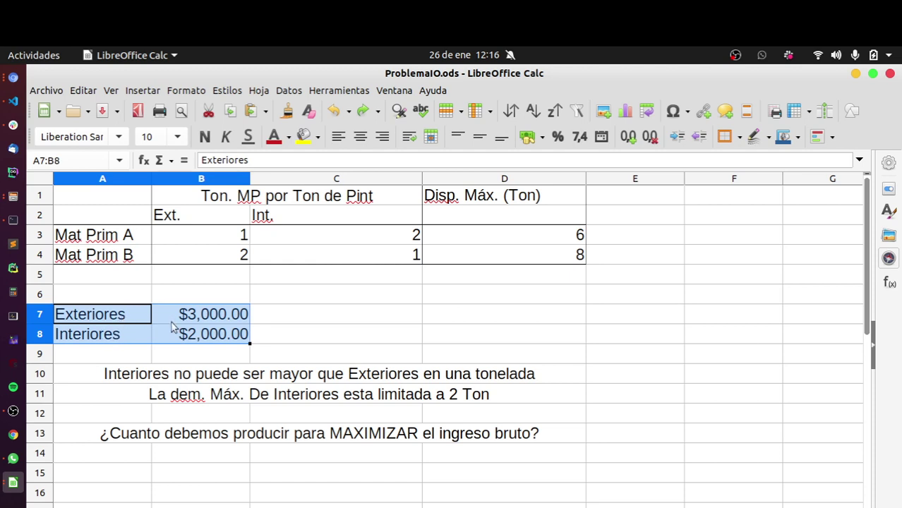
pyautogui.click(321, 321)
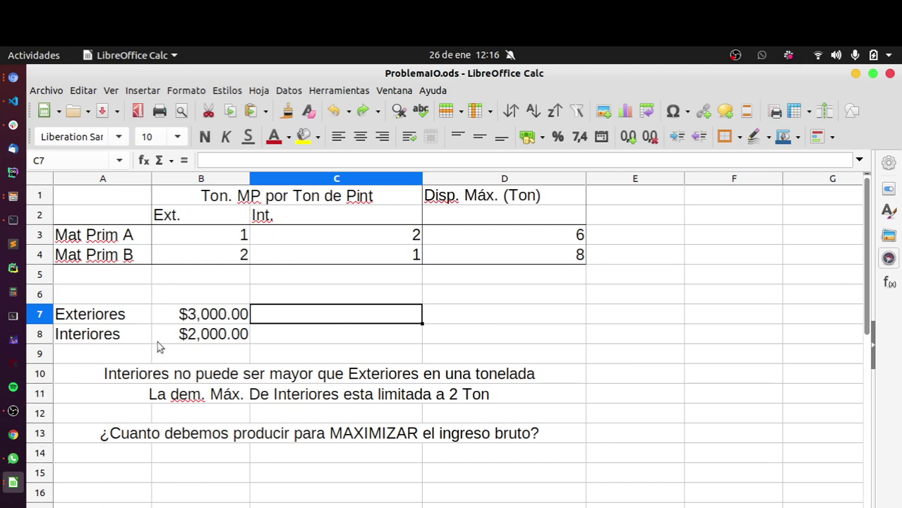
pyautogui.click(178, 324)
pyautogui.moveTo(182, 336); pyautogui.dragTo(175, 336)
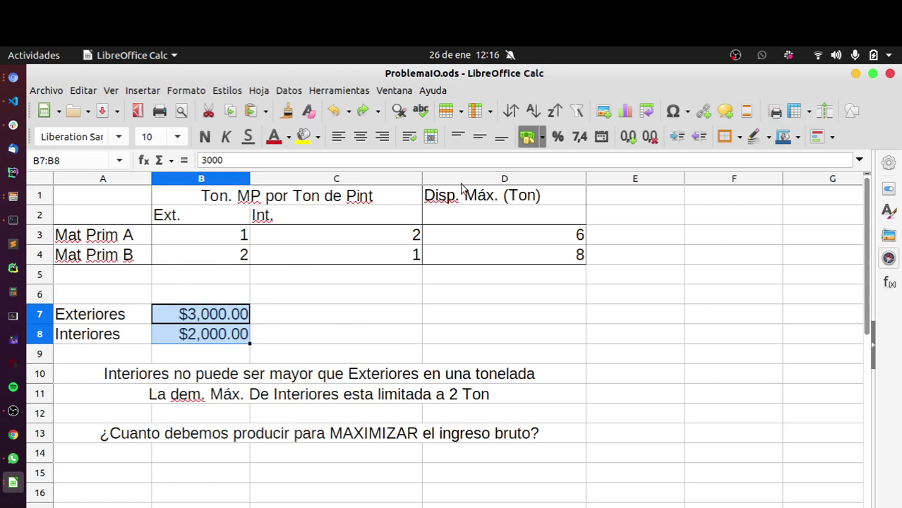
pyautogui.click(520, 280)
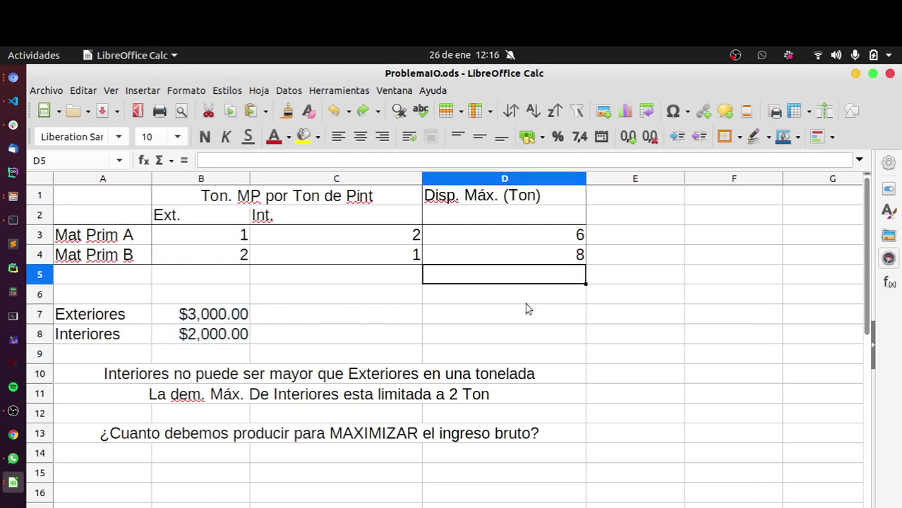
pyautogui.click(525, 303)
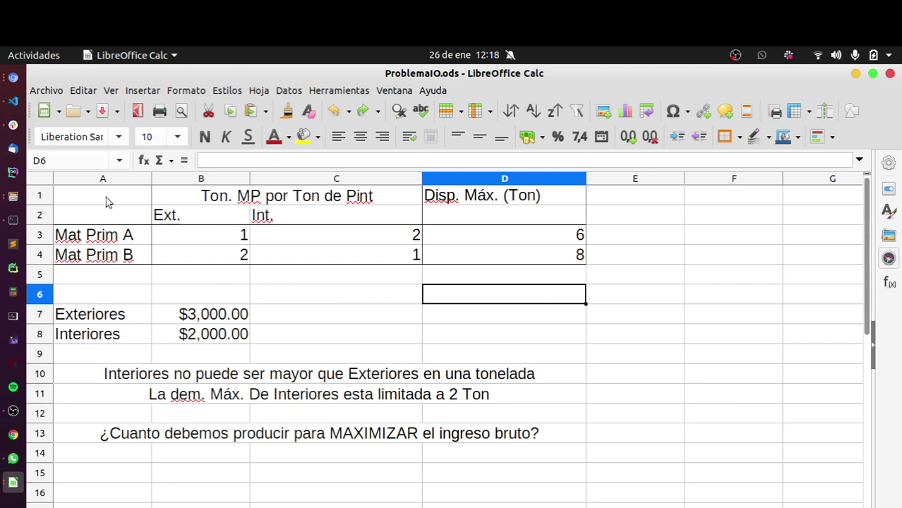
pyautogui.moveTo(110, 196); pyautogui.dragTo(297, 300)
pyautogui.moveTo(339, 336); pyautogui.dragTo(621, 457)
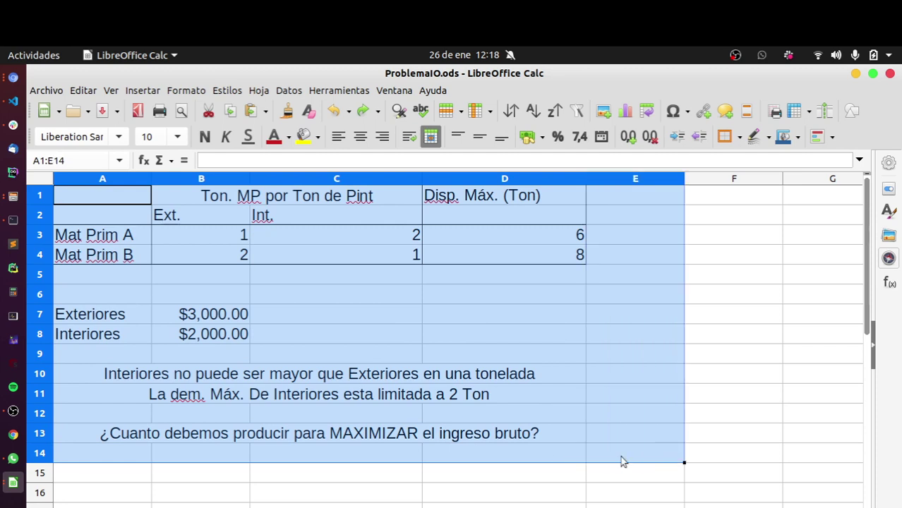
pyautogui.click(620, 456)
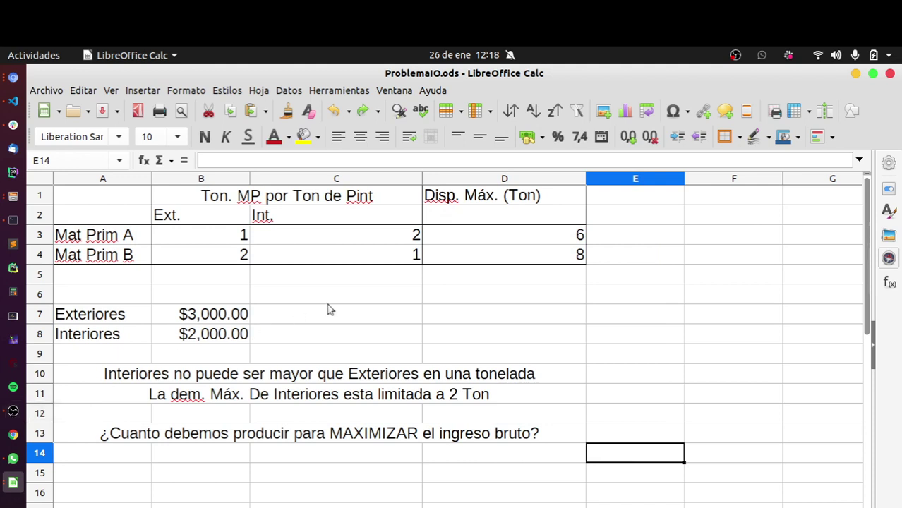
pyautogui.click(676, 311)
pyautogui.click(729, 323)
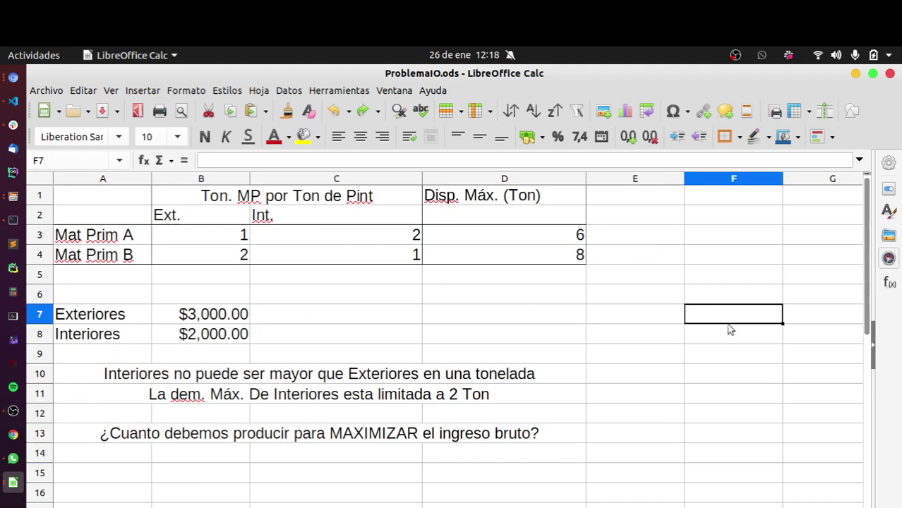
pyautogui.click(725, 371)
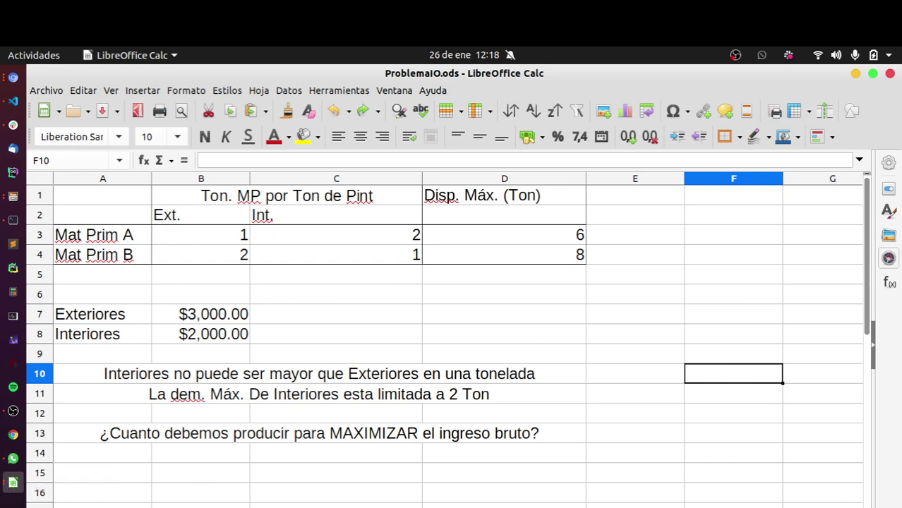
# Switch to the Google Meet call in Chromium and present the entire Pantalla 1 screen
pyautogui.hotkey('alt', 'Tab')
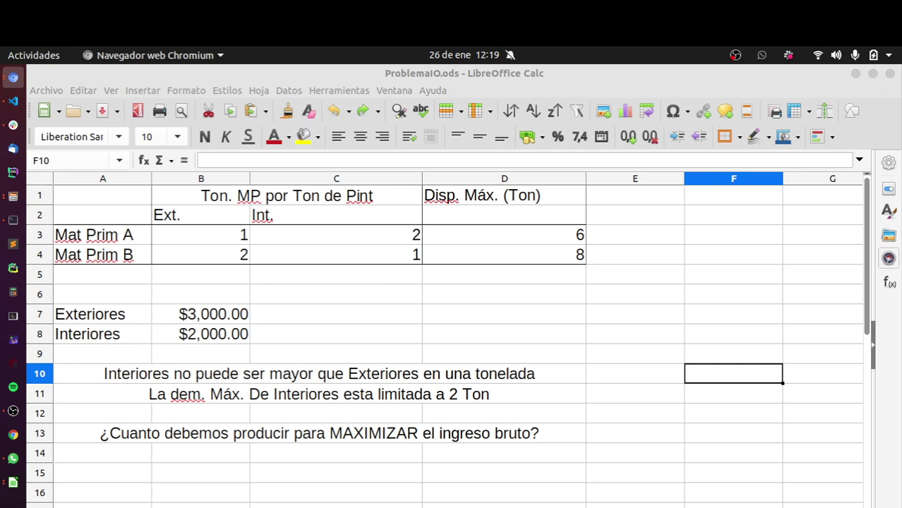
pyautogui.hotkey('alt', 'Tab')
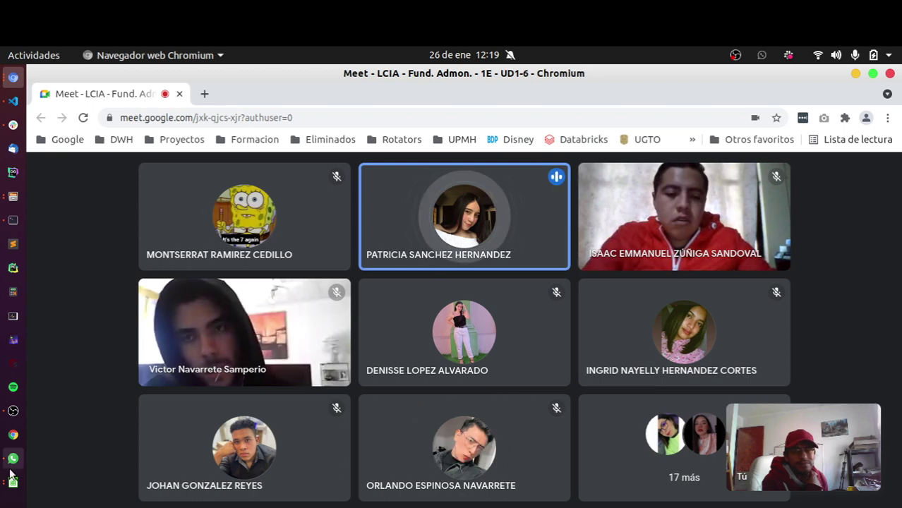
pyautogui.click(536, 506)
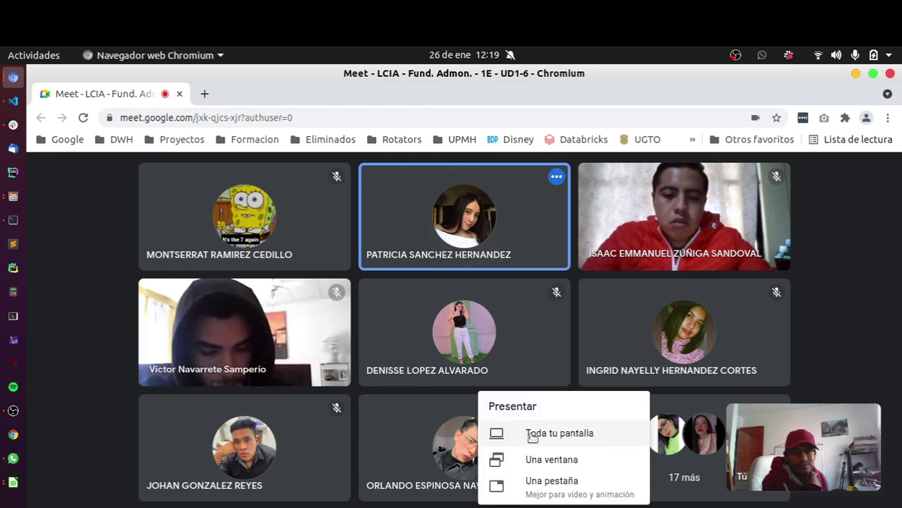
pyautogui.click(533, 437)
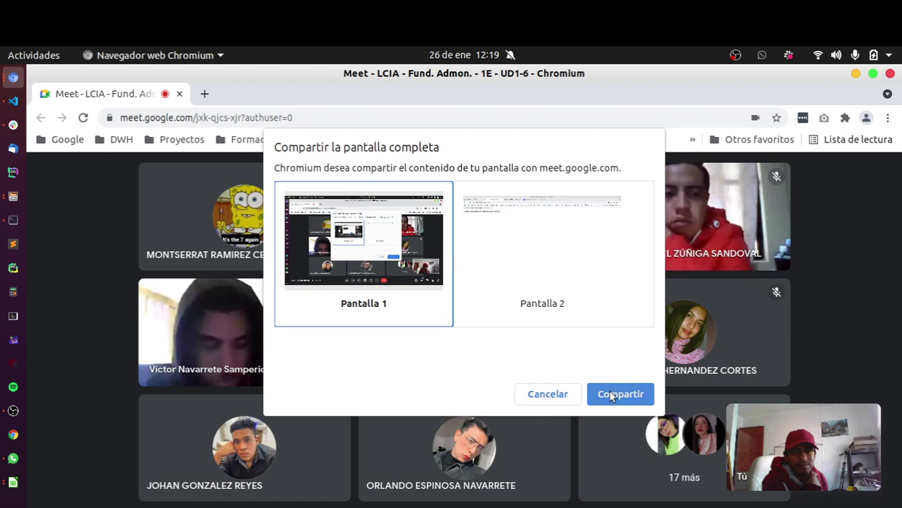
pyautogui.click(611, 395)
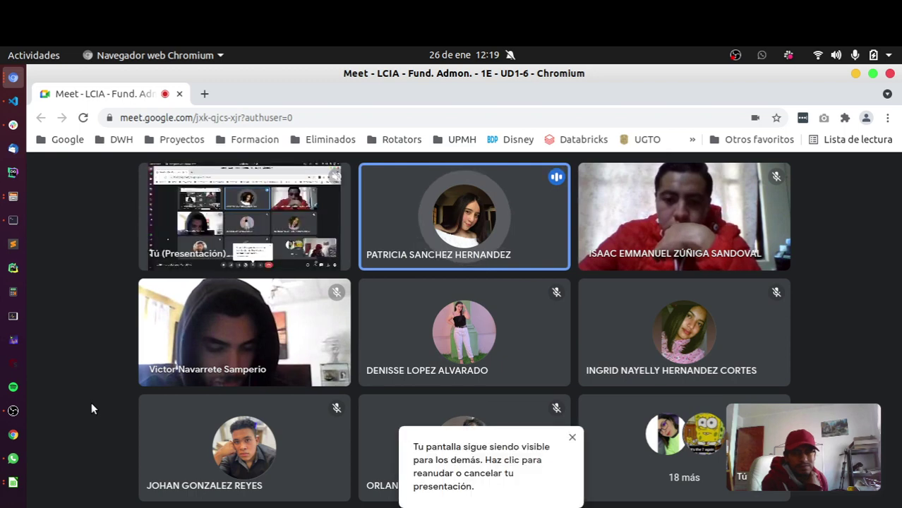
# Switch back to LibreOffice Calc and enter the labels Ext in D7 and Int in D8
pyautogui.hotkey('alt', 'Tab')
pyautogui.click(643, 318)
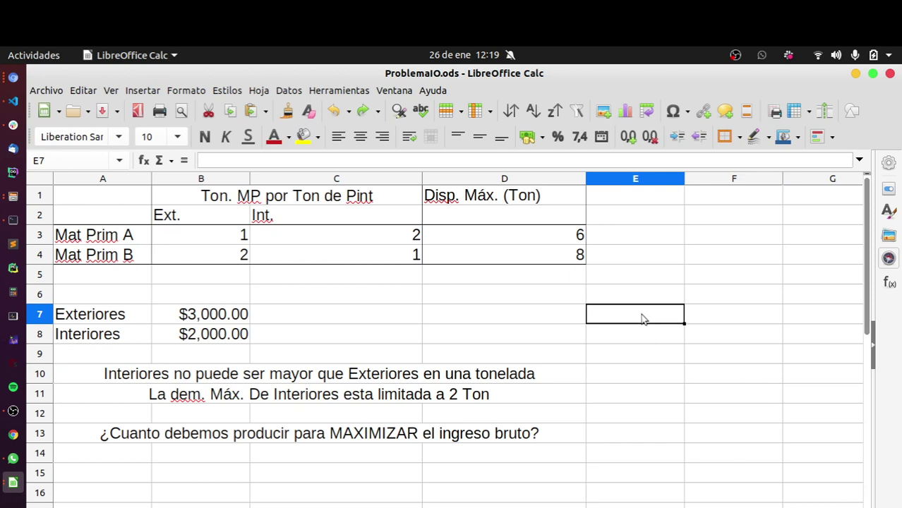
pyautogui.hotkey('ctrl', 'y')
pyautogui.hotkey('ctrl', 'y')
pyautogui.press('Delete')
pyautogui.press('Return')
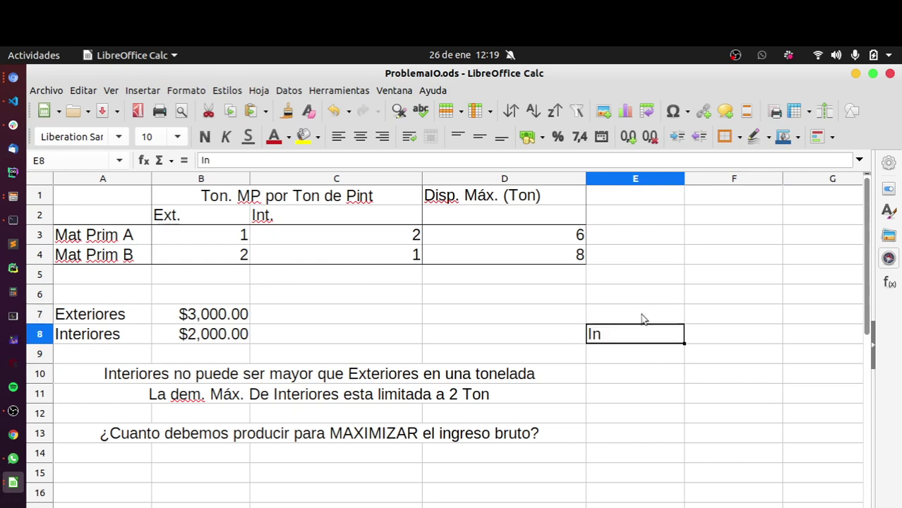
pyautogui.hotkey('ctrl', 'z')
pyautogui.hotkey('ctrl', 'z')
pyautogui.hotkey('ctrl', 'z')
pyautogui.hotkey('ctrl', 'z')
# Enter 2 in E7 as the Ext quantity and 2 in E8 as the Int quantity
pyautogui.click(643, 319)
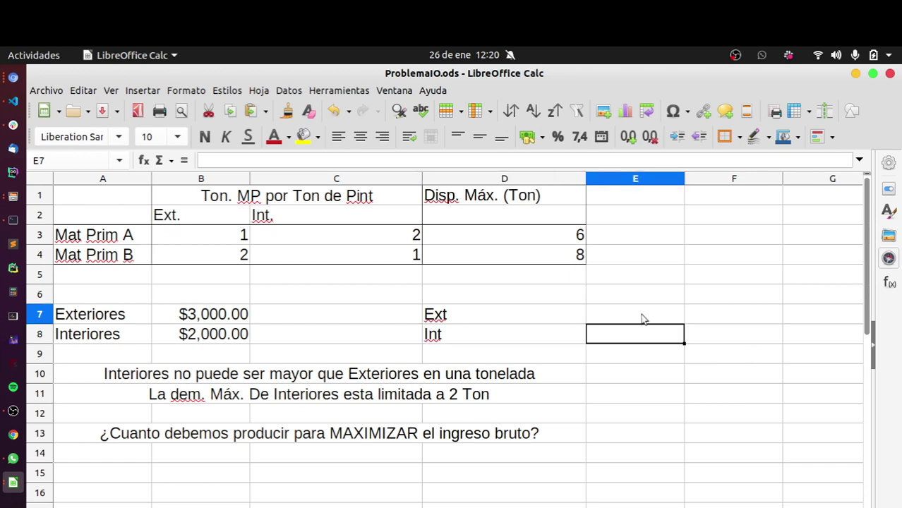
pyautogui.write('2')
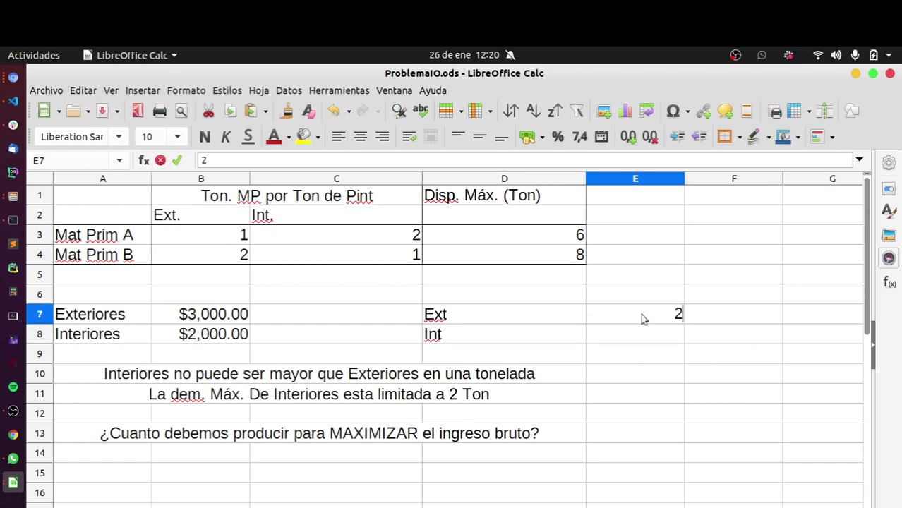
pyautogui.press('Return')
pyautogui.write('2')
pyautogui.press('Return')
pyautogui.press('Up')
pyautogui.press('Up')
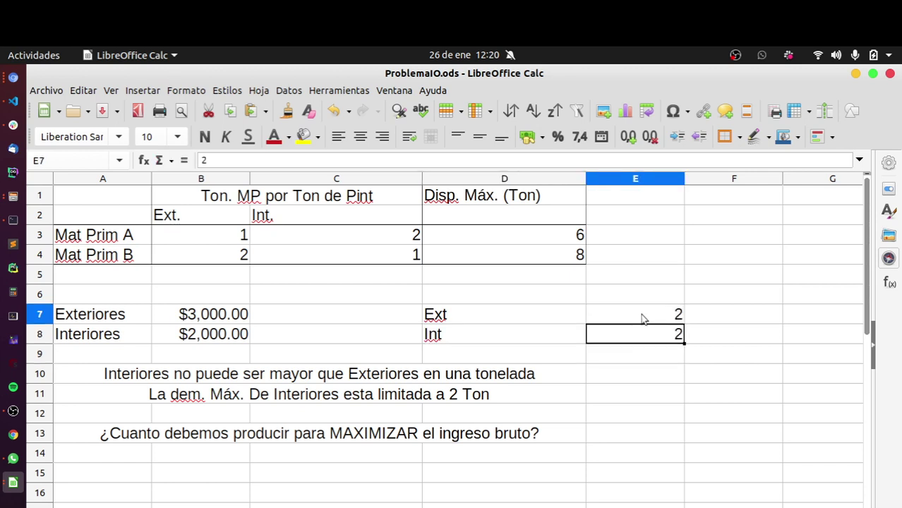
pyautogui.click(707, 317)
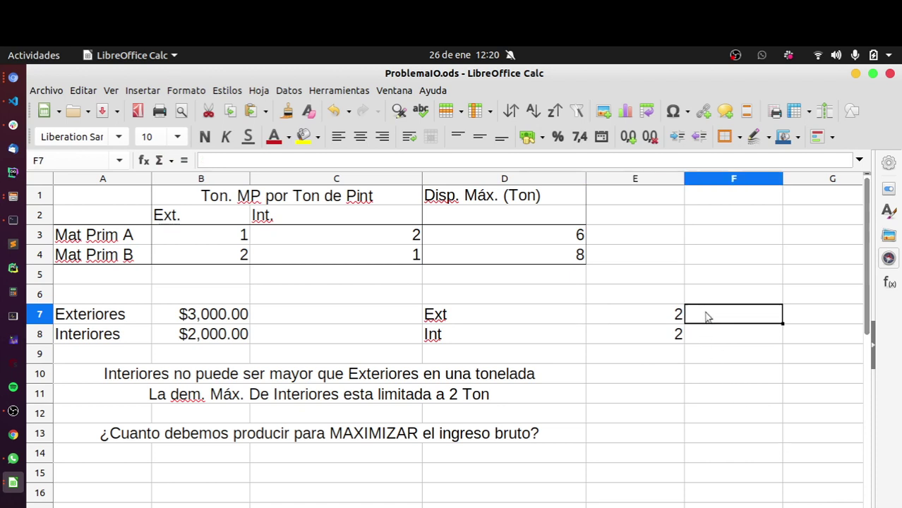
# Enter the incomes 6000 for Ext in F7 and 4000 for Int in F8, with their total 10000 in F9
pyautogui.write('6000')
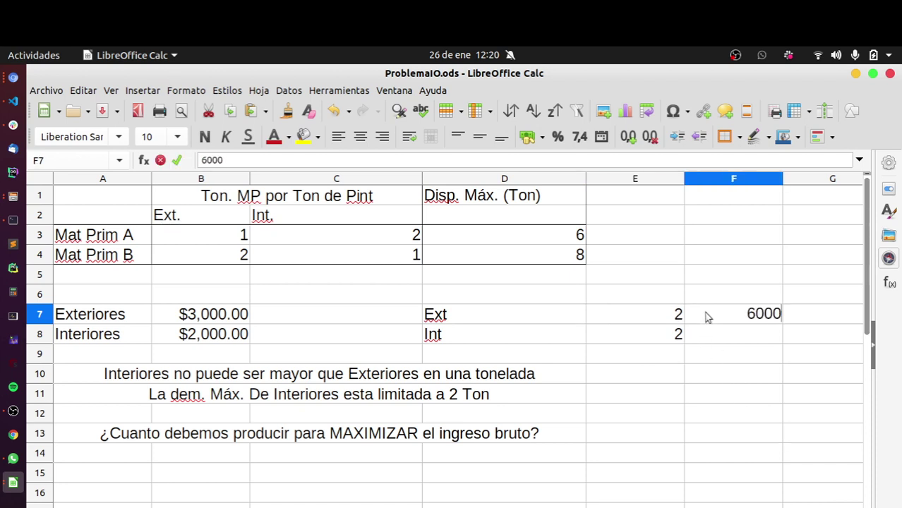
pyautogui.press('Return')
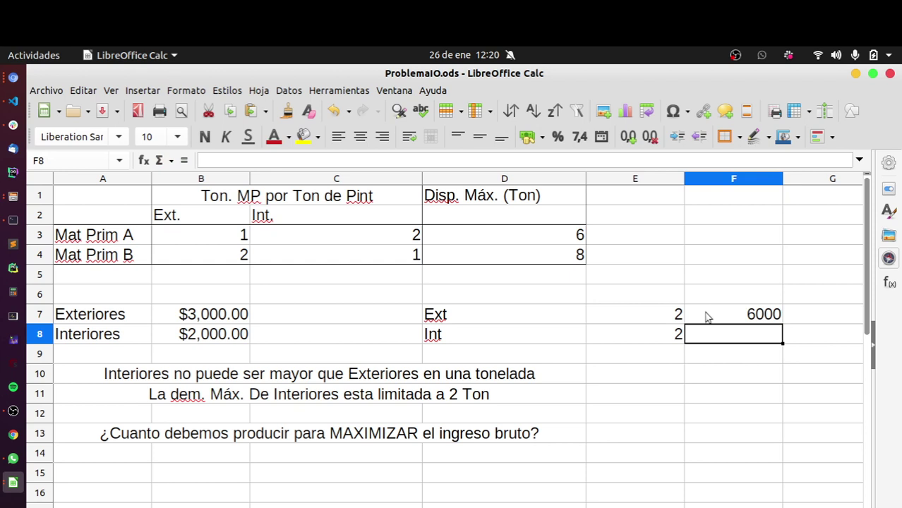
pyautogui.write('4000')
pyautogui.press('Return')
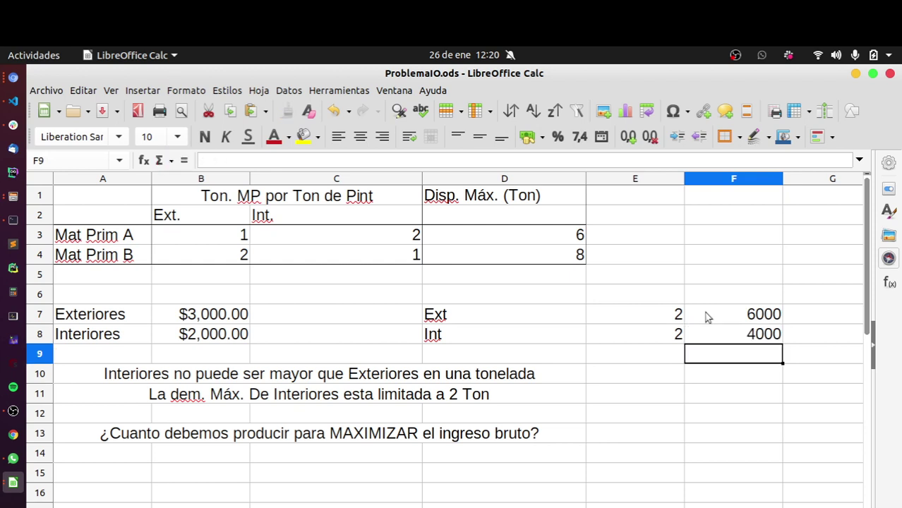
pyautogui.write('10000')
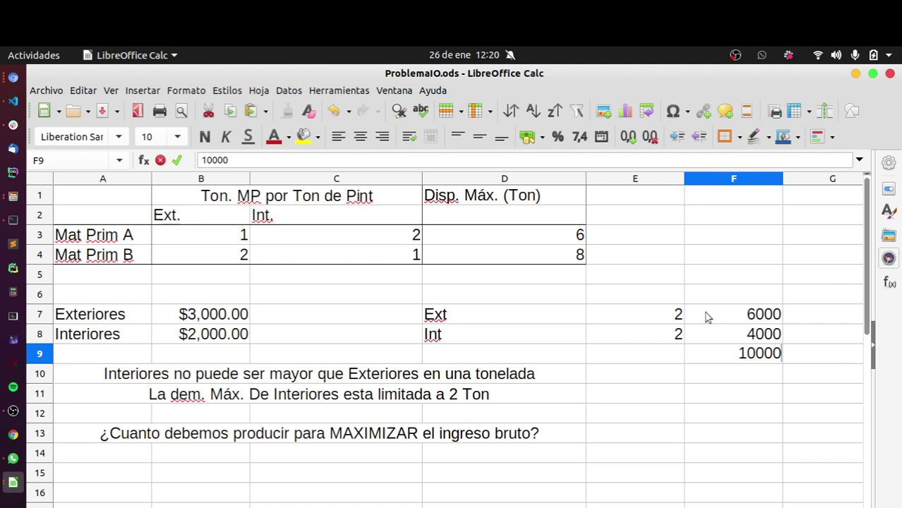
pyautogui.press('Return')
pyautogui.press('Up')
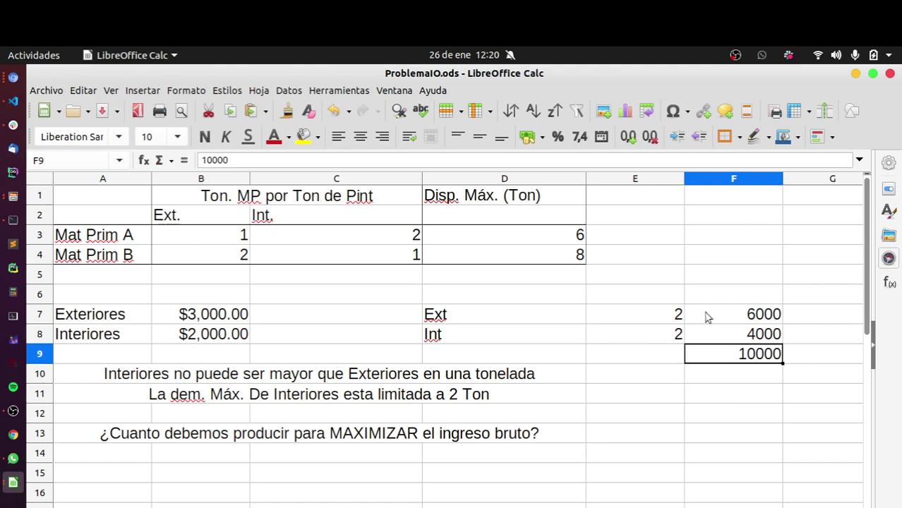
# Review the trial quantities and incomes in E7:F9 against the Ext raw material requirements in column B
pyautogui.hotkey('shift', 'Up')
pyautogui.hotkey('shift', 'Up')
pyautogui.hotkey('shift', 'Left')
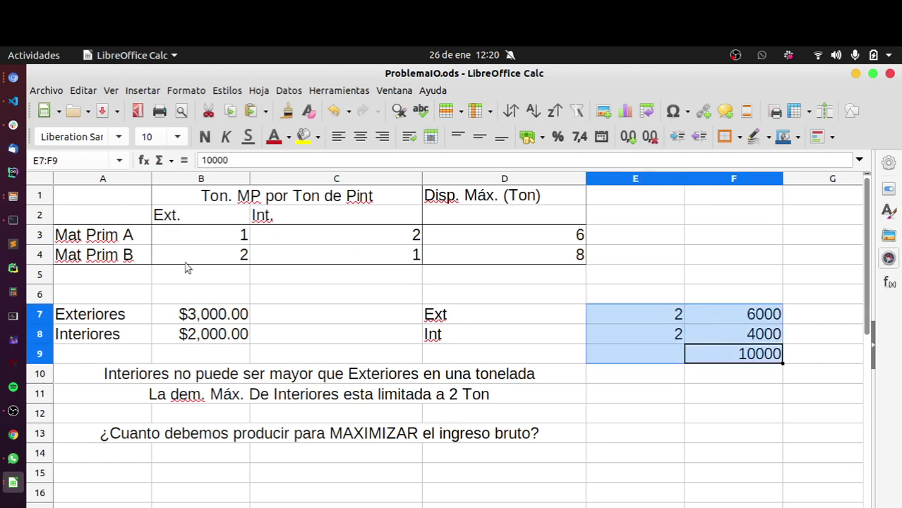
pyautogui.click(633, 313)
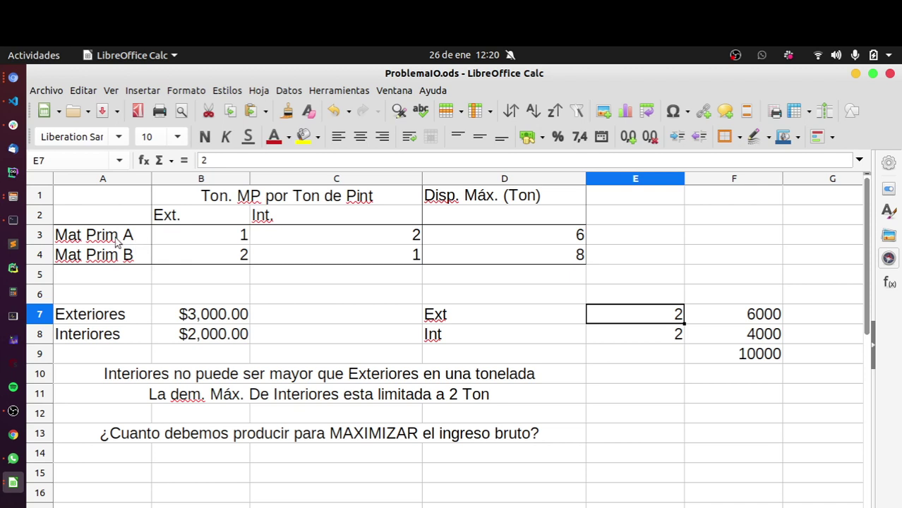
pyautogui.click(196, 221)
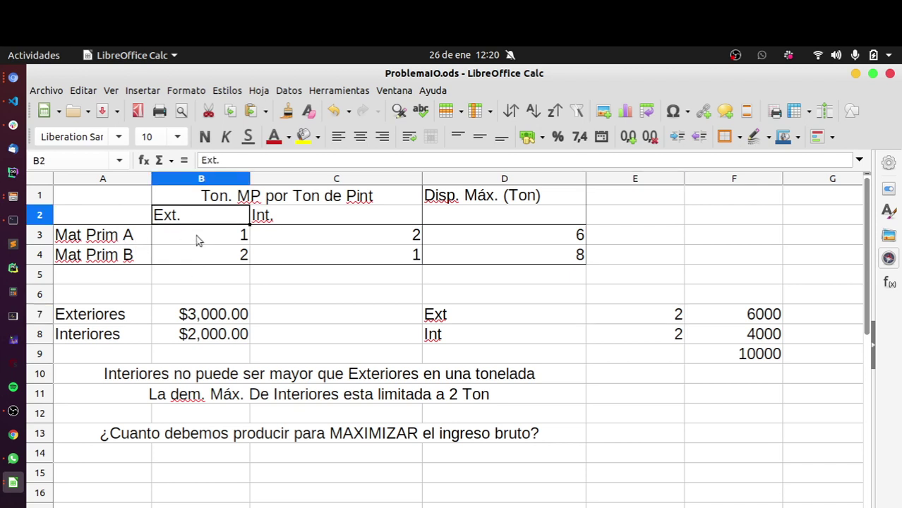
pyautogui.click(198, 241)
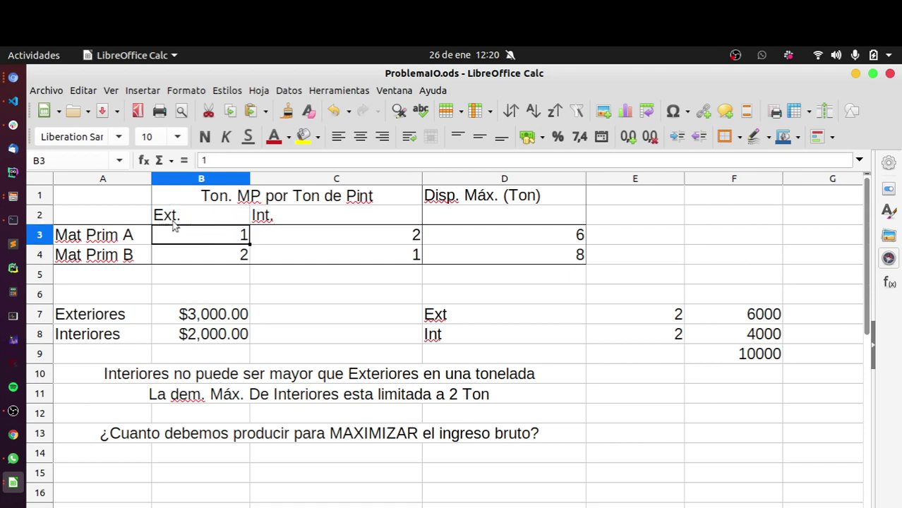
pyautogui.click(172, 223)
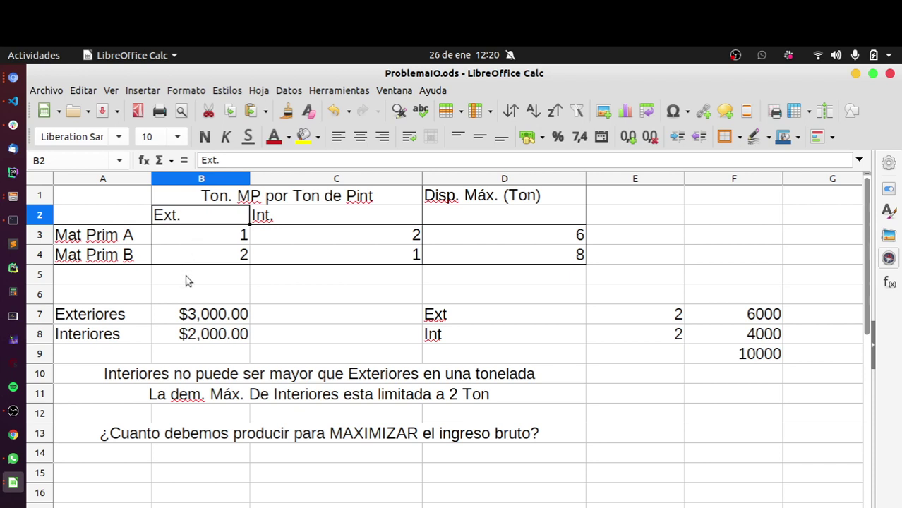
# Insert an empty row above row 6 and enter the Ext raw material usage, 2 in B5 and 4 in B6
pyautogui.rightClick(40, 299)
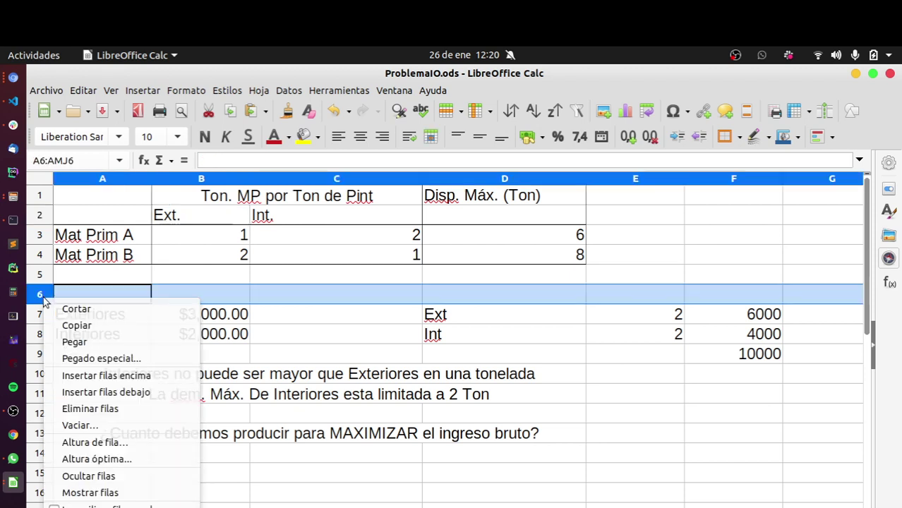
pyautogui.click(105, 376)
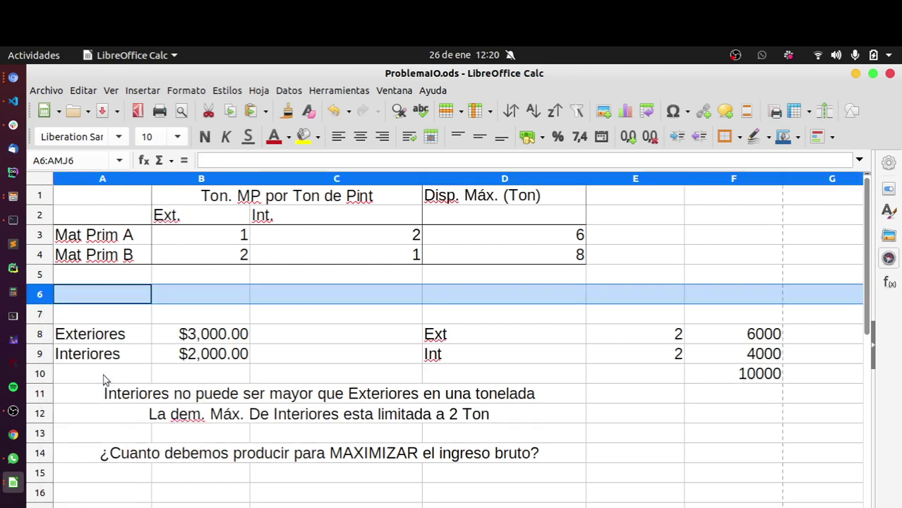
pyautogui.click(185, 281)
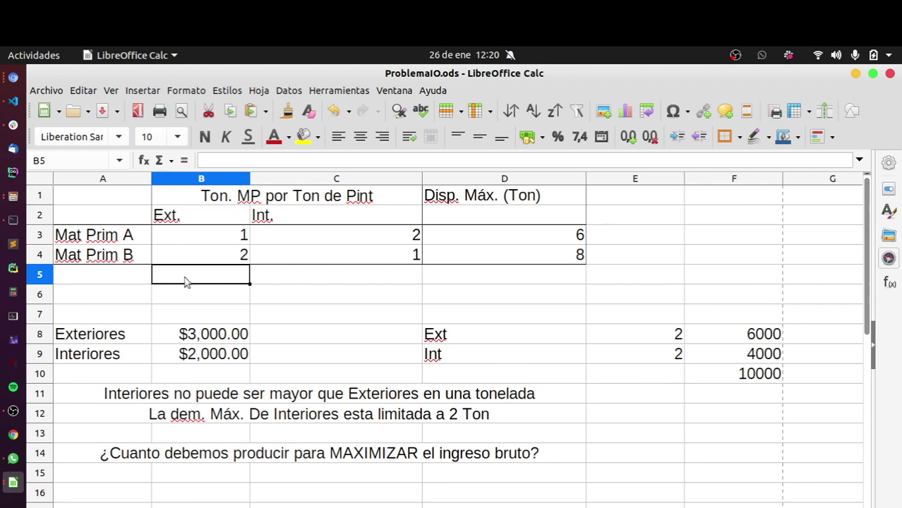
pyautogui.press('Return')
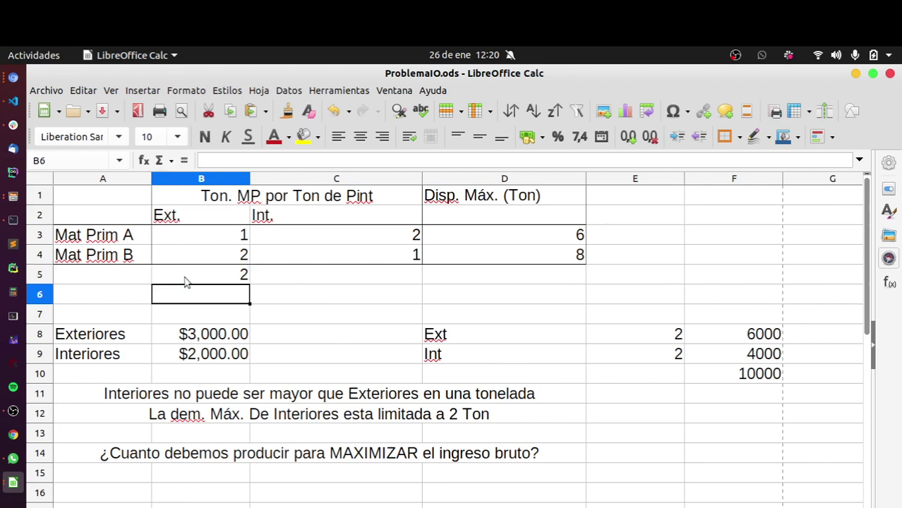
pyautogui.write('4')
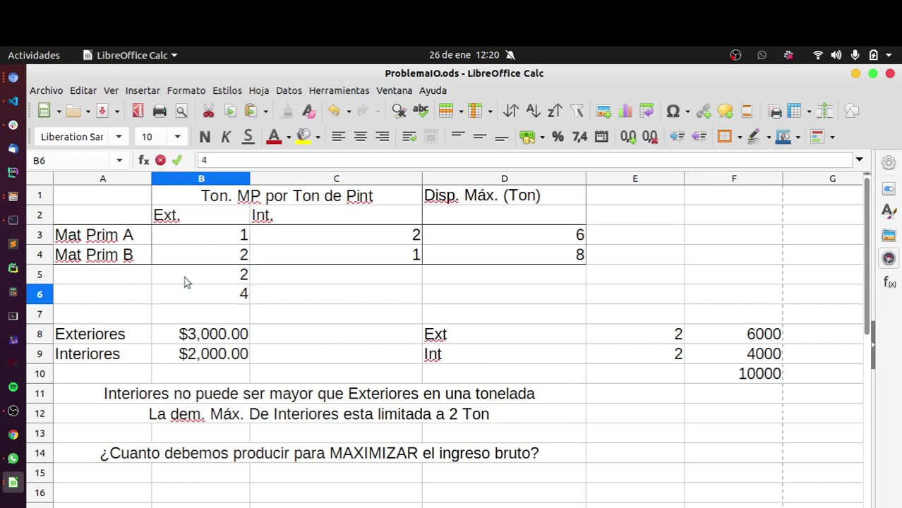
pyautogui.press('Tab')
# Enter the Int raw material usage, 4 in C5 and 2 in C6
pyautogui.press('Up')
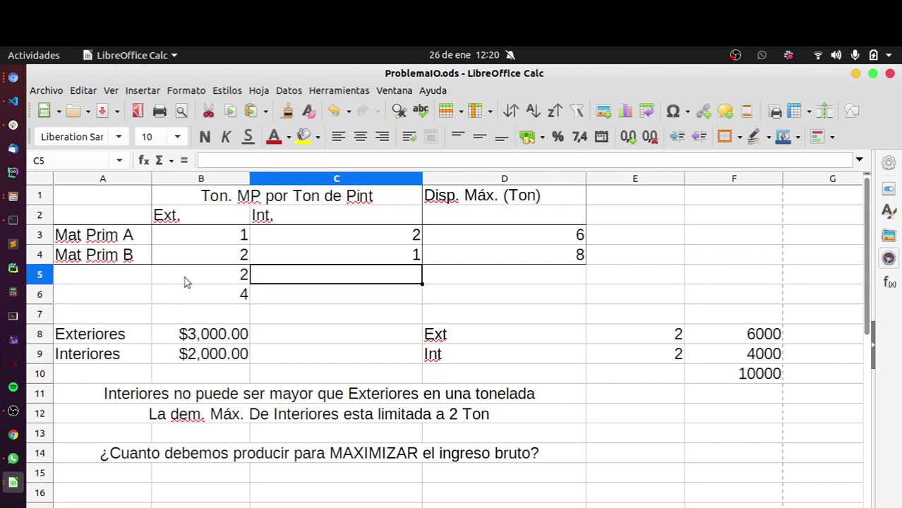
pyautogui.write('5')
pyautogui.press('BackSpace')
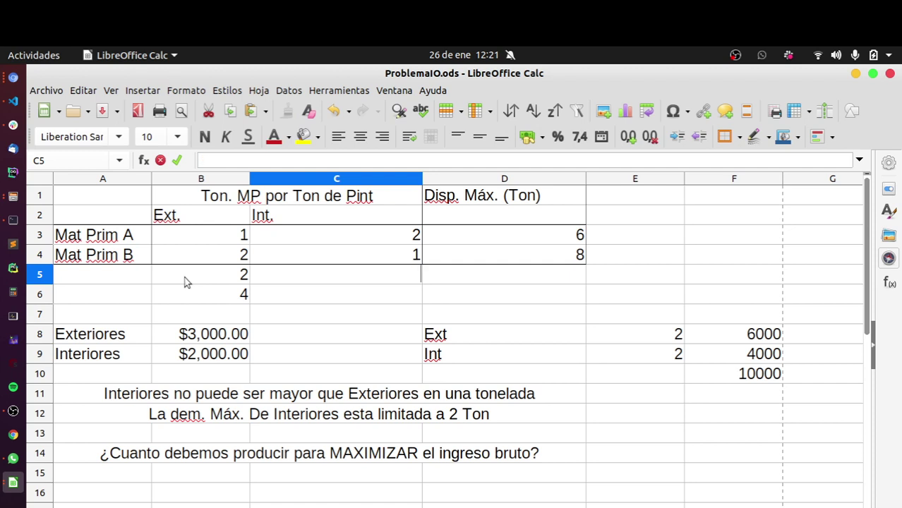
pyautogui.write('4')
pyautogui.press('Return')
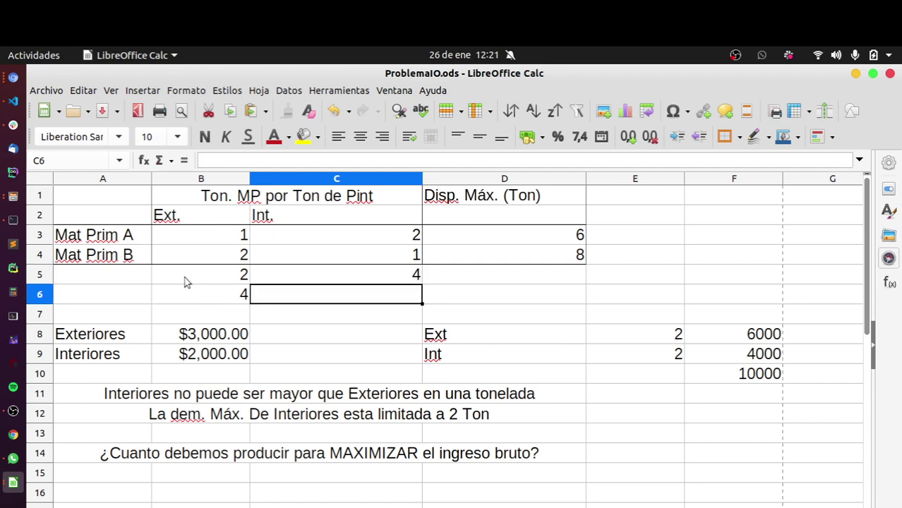
pyautogui.write('2')
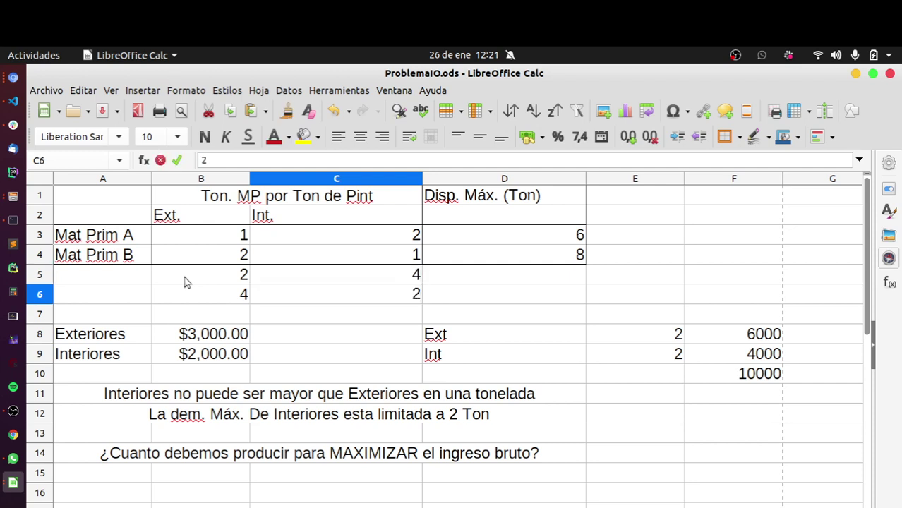
pyautogui.press('Tab')
# Enter 6 in D5 as the total usage of Mat Prim A
pyautogui.press('Up')
pyautogui.press('Left')
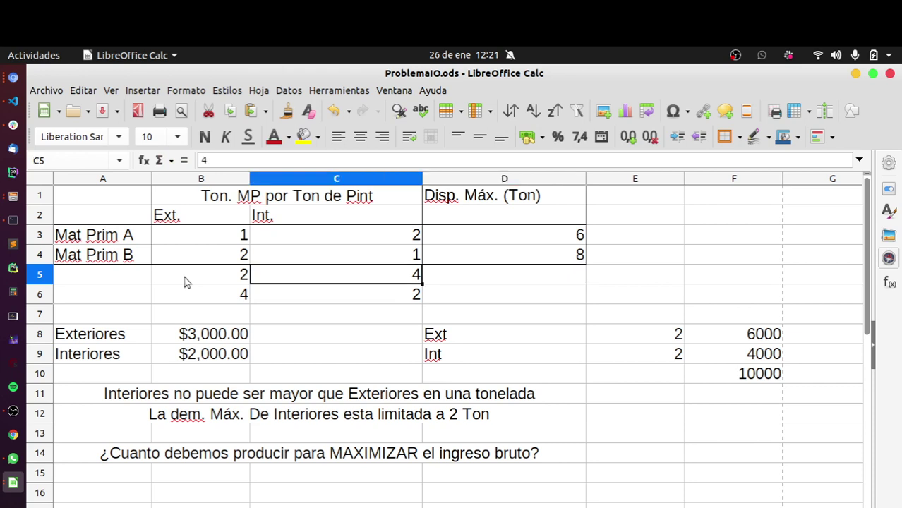
pyautogui.press('Right')
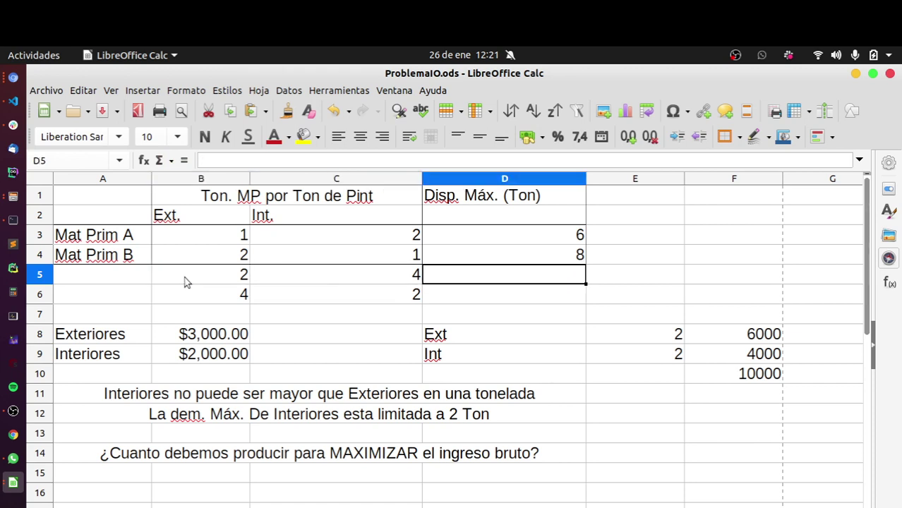
pyautogui.write('6')
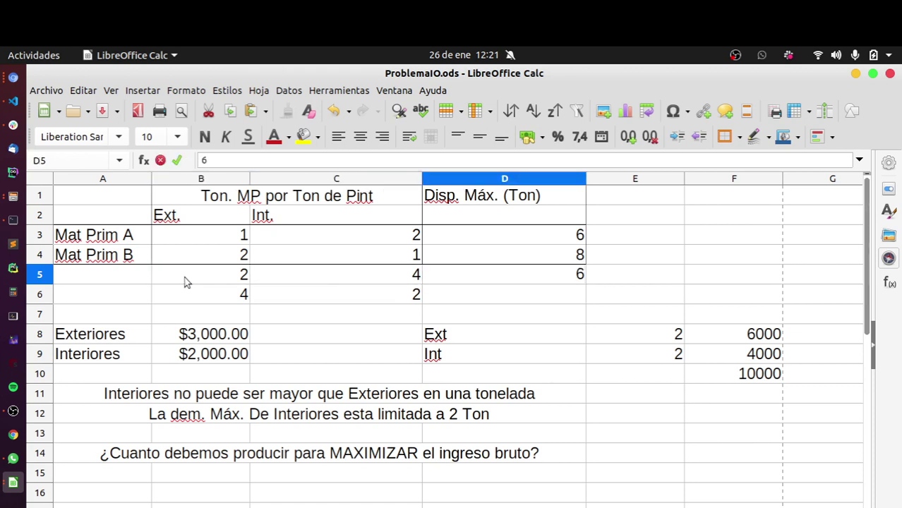
pyautogui.press('Up')
# Enter 6 in D6 as the total usage of Mat Prim B
pyautogui.press('Up')
pyautogui.press('Down')
pyautogui.press('Down')
pyautogui.press('Down')
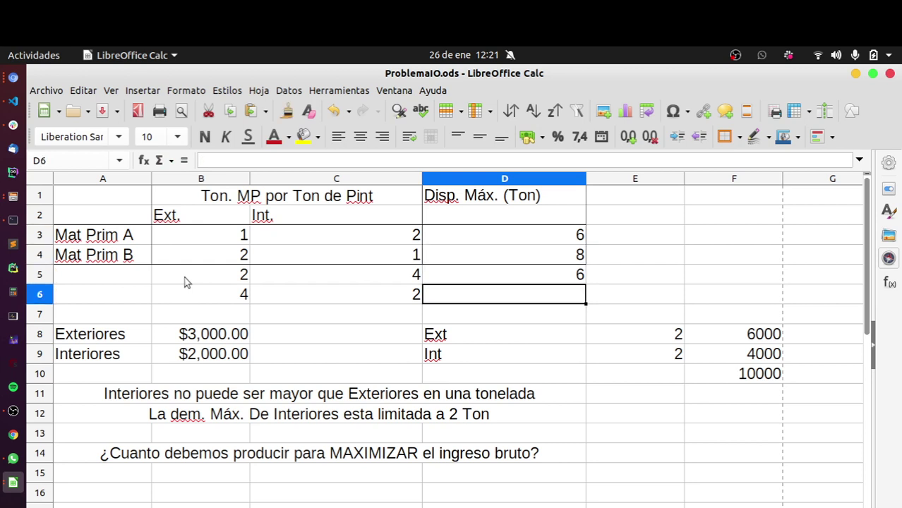
pyautogui.press('Left')
pyautogui.press('Left')
pyautogui.press('Right')
pyautogui.press('Right')
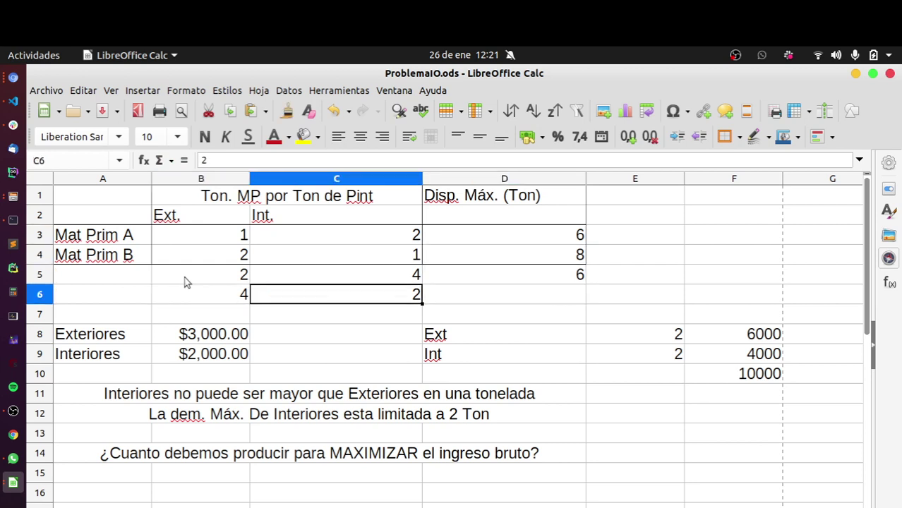
pyautogui.write('6')
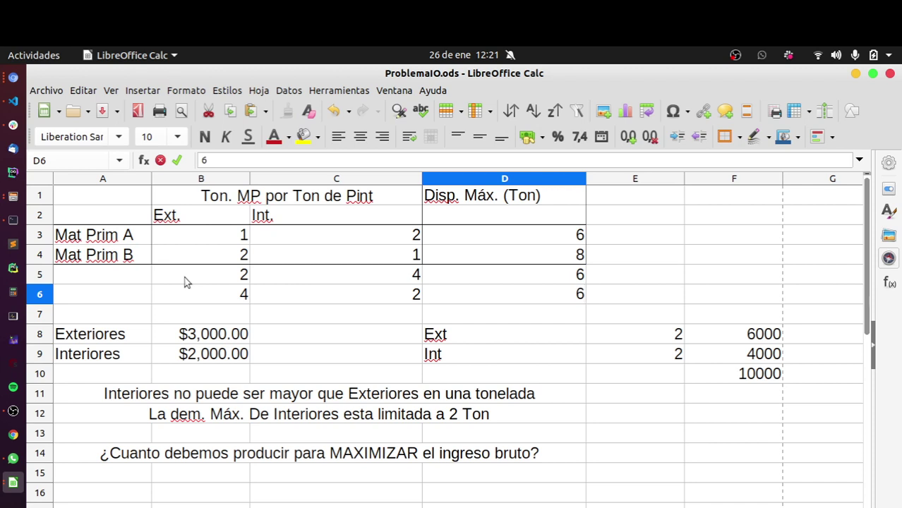
pyautogui.press('Left')
# Compare the Mat Prim B usage in D6 with its availability in D4, and check quantities E8:E9 against the constraint in row 11
pyautogui.press('Right')
pyautogui.press('Up')
pyautogui.press('Up')
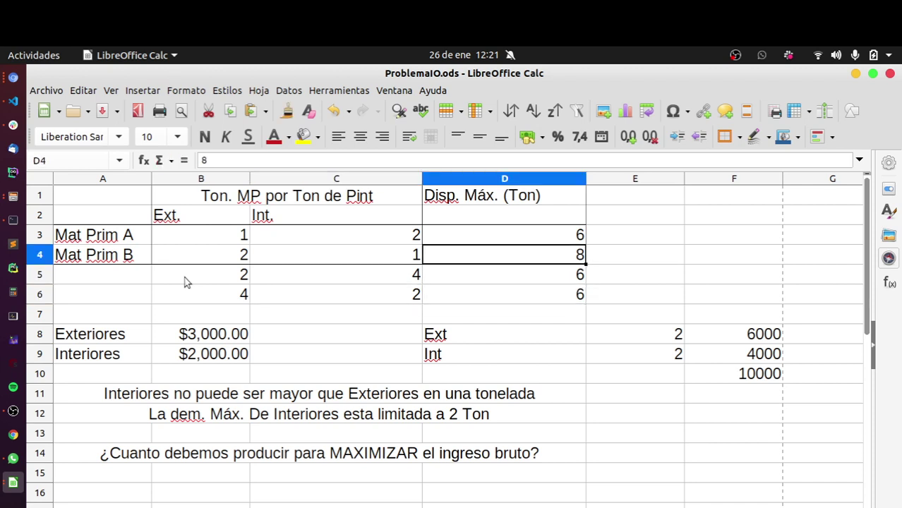
pyautogui.press('Down')
pyautogui.press('Down')
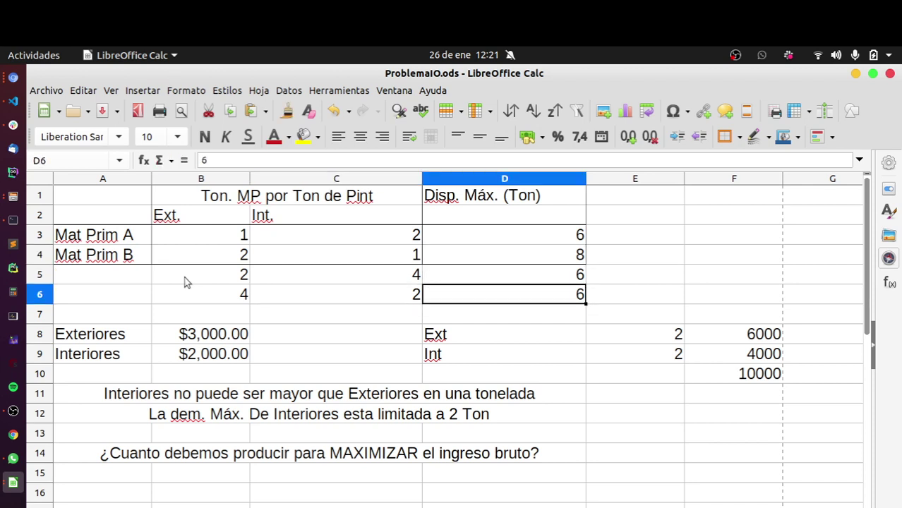
pyautogui.press('Down')
pyautogui.press('Down')
pyautogui.press('Down')
pyautogui.press('Down')
pyautogui.press('Down')
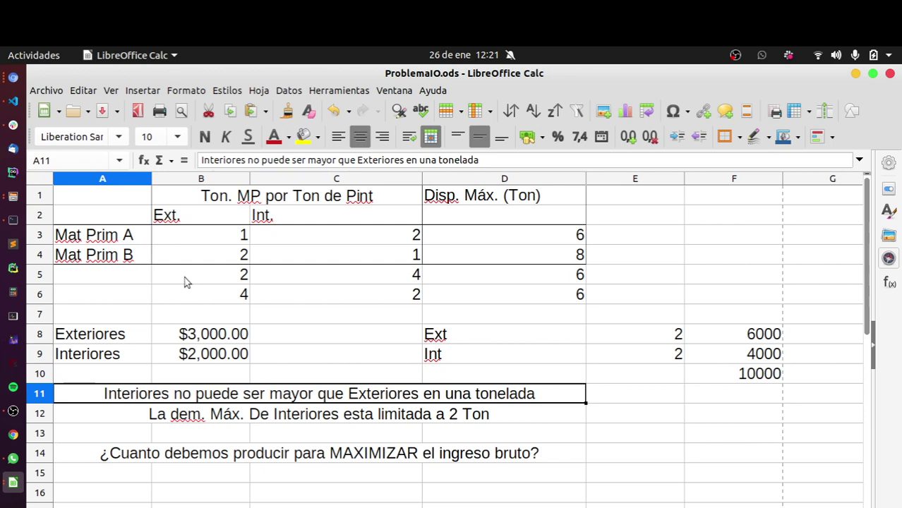
pyautogui.press('Up')
pyautogui.press('Up')
pyautogui.press('Up')
pyautogui.press('Right')
pyautogui.hotkey('shift', 'Down')
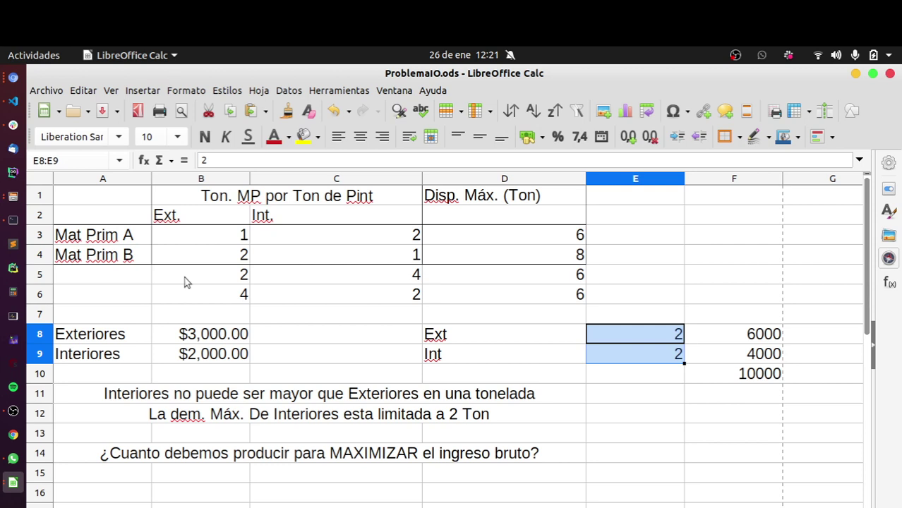
# Check the Int quantity in E9 against the maximum Interiores demand stated in row 12
pyautogui.press('Down')
pyautogui.press('Down')
pyautogui.press('Down')
pyautogui.press('Left')
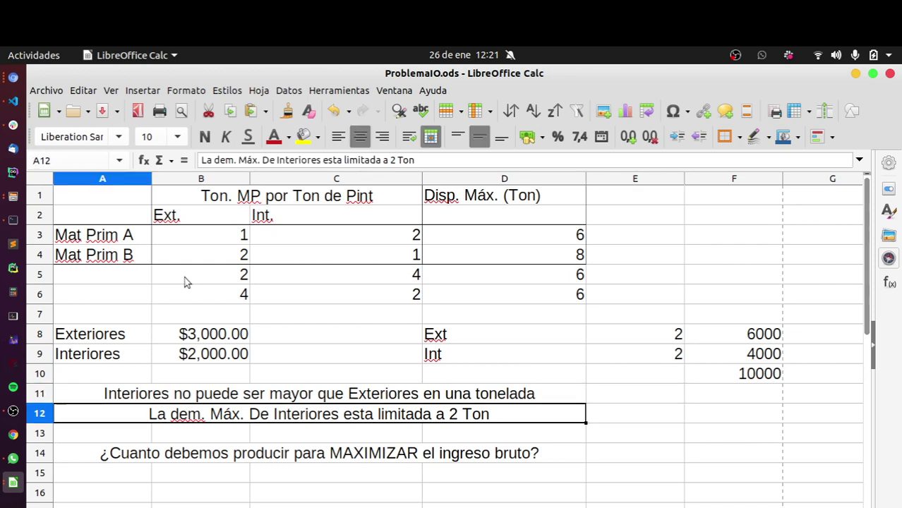
pyautogui.press('Up')
pyautogui.press('Up')
pyautogui.press('Up')
pyautogui.press('Right')
pyautogui.press('Right')
pyautogui.press('Right')
pyautogui.press('Right')
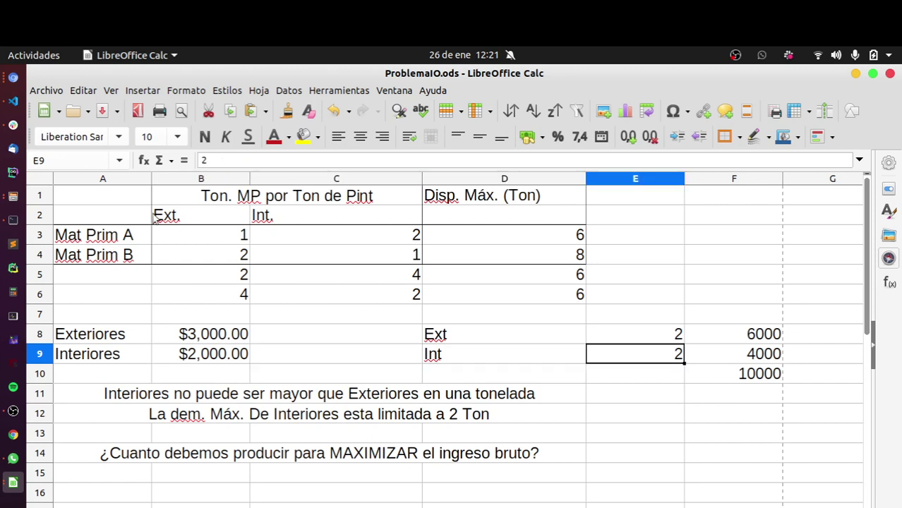
# Review the trial quantities in D8:E9 together with the usage in B5:D6 and the constraints in rows 11 and 12
pyautogui.click(561, 340)
pyautogui.moveTo(591, 339); pyautogui.dragTo(635, 355)
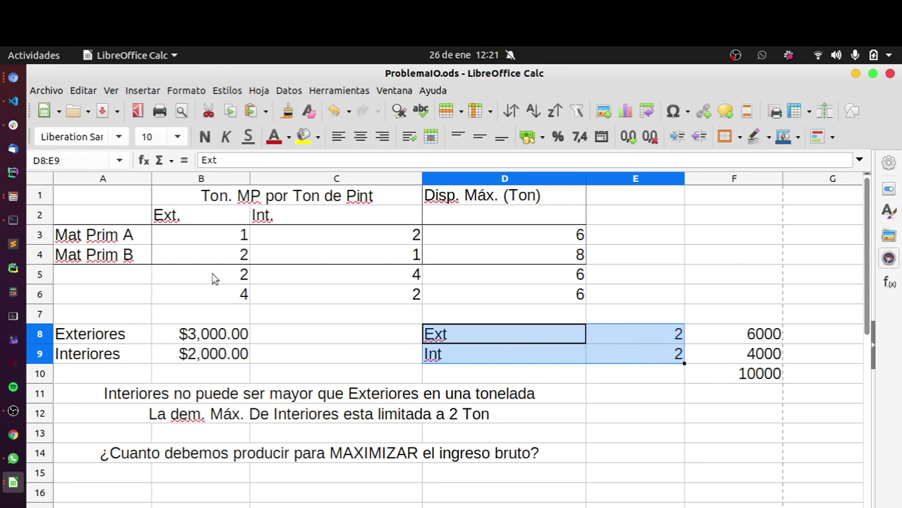
pyautogui.moveTo(215, 279); pyautogui.dragTo(533, 300)
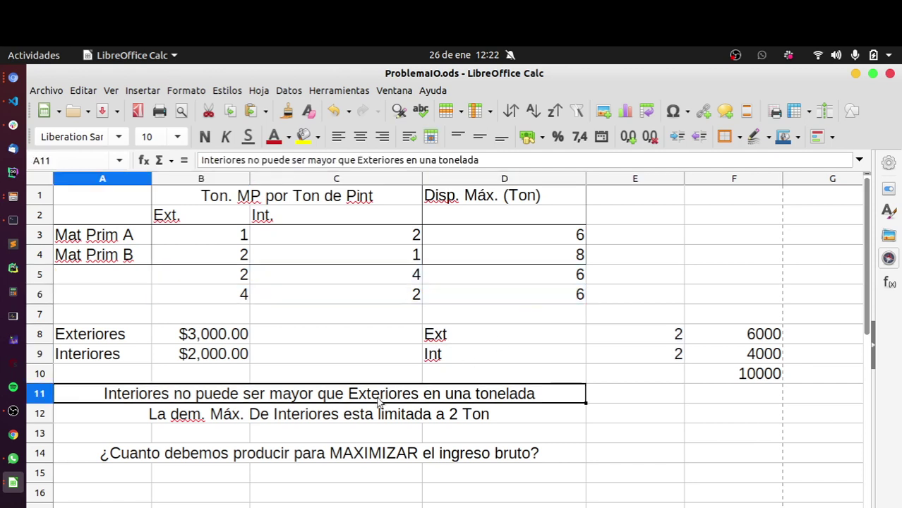
pyautogui.moveTo(376, 397); pyautogui.dragTo(376, 412)
pyautogui.moveTo(218, 270); pyautogui.dragTo(489, 304)
pyautogui.moveTo(490, 334); pyautogui.dragTo(648, 355)
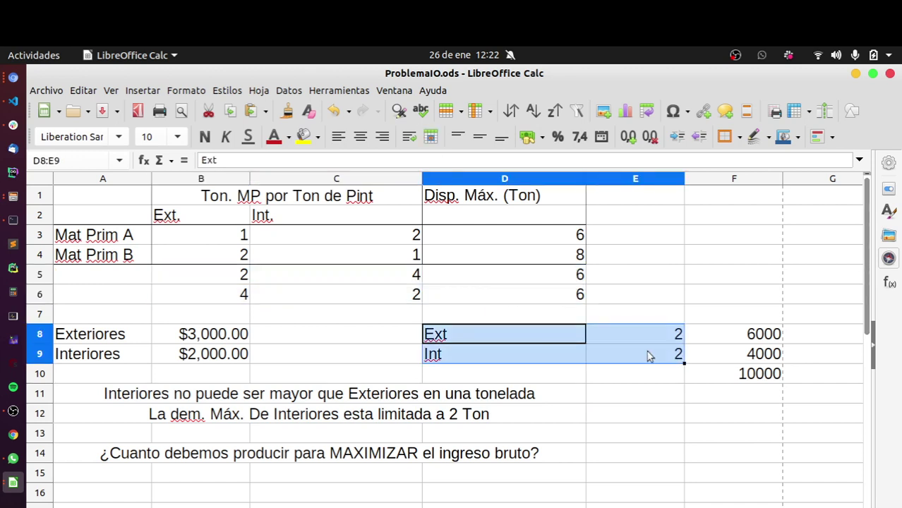
pyautogui.click(648, 330)
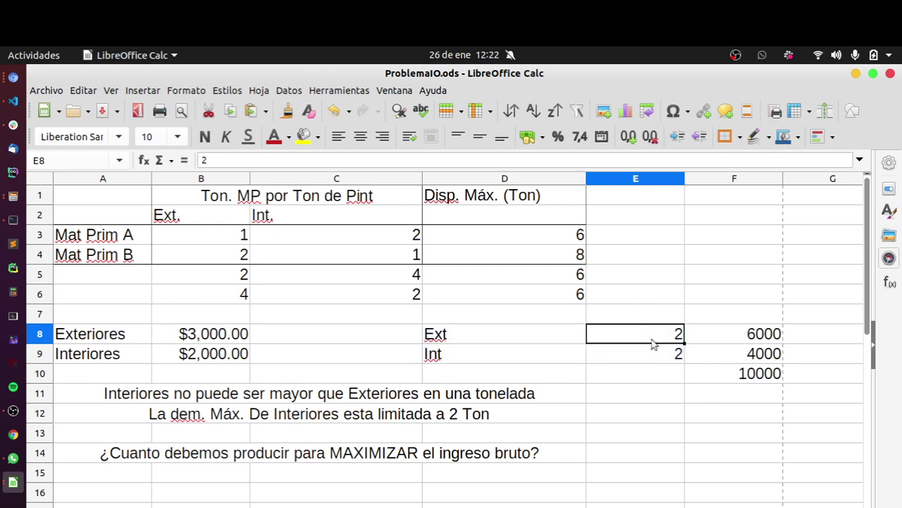
# Review the trial quantities in D8:E9 together with the resulting incomes and total in F8:F10
pyautogui.moveTo(653, 344); pyautogui.dragTo(741, 374)
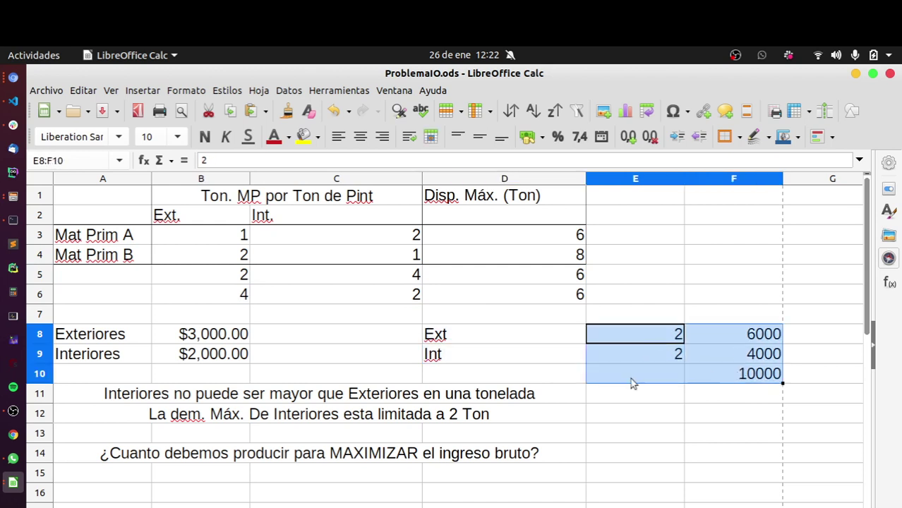
pyautogui.click(512, 338)
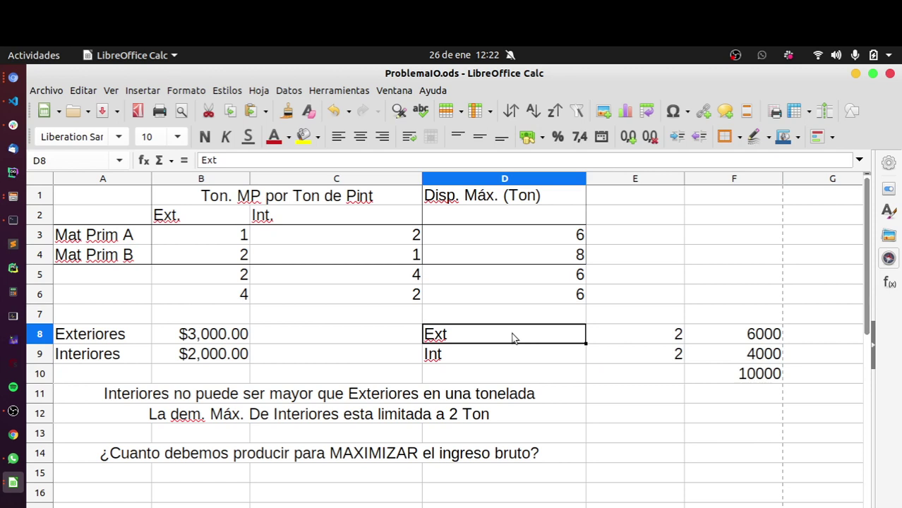
pyautogui.moveTo(513, 338); pyautogui.dragTo(749, 375)
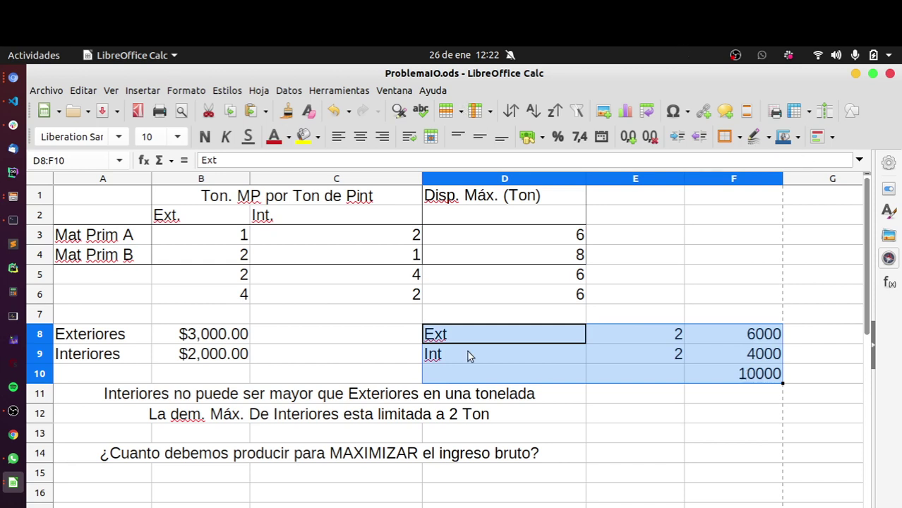
pyautogui.click(524, 338)
pyautogui.click(643, 331)
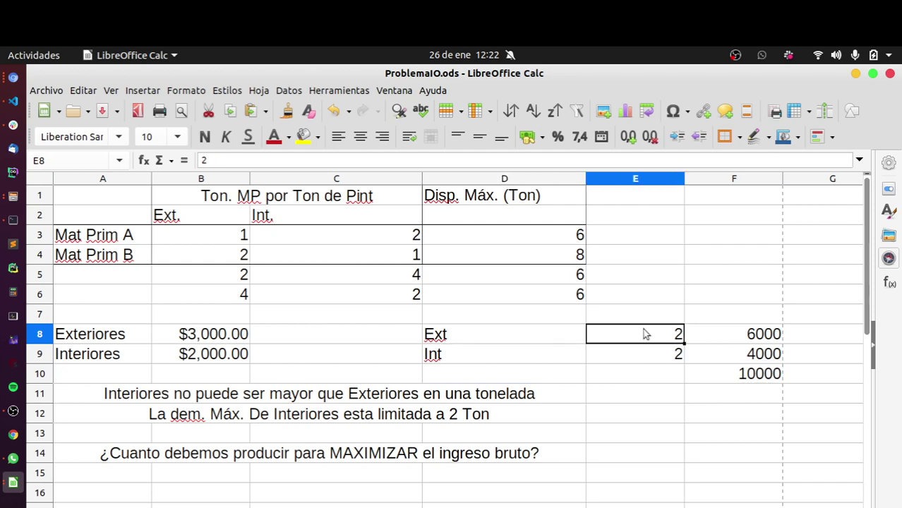
pyautogui.click(719, 377)
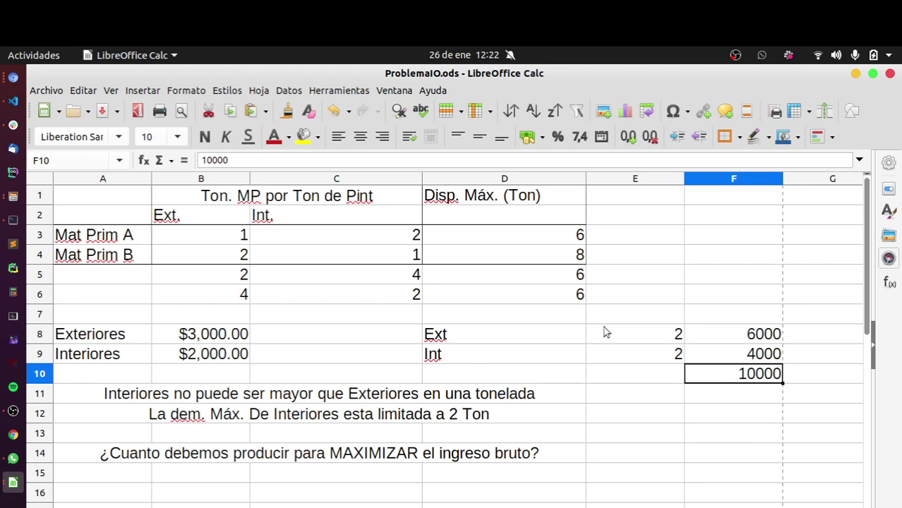
pyautogui.moveTo(540, 338); pyautogui.dragTo(619, 353)
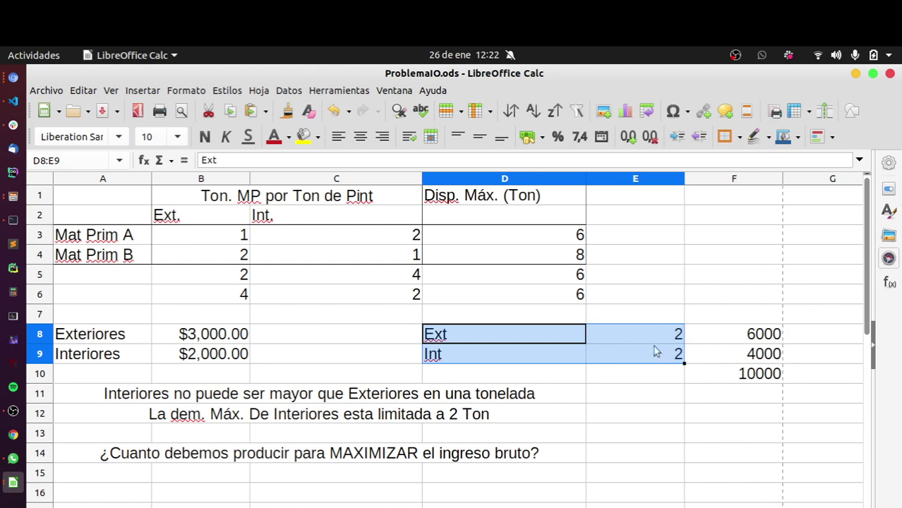
pyautogui.click(12, 413)
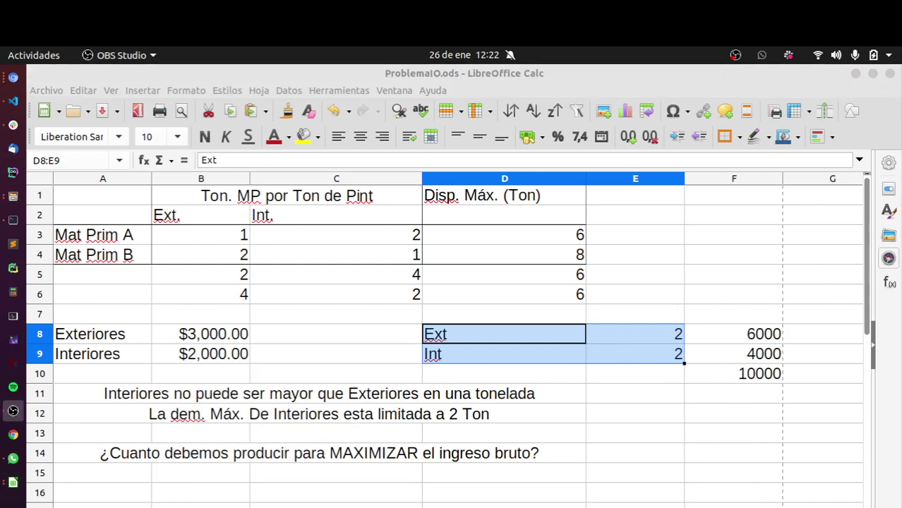
pyautogui.hotkey('alt', 'Tab')
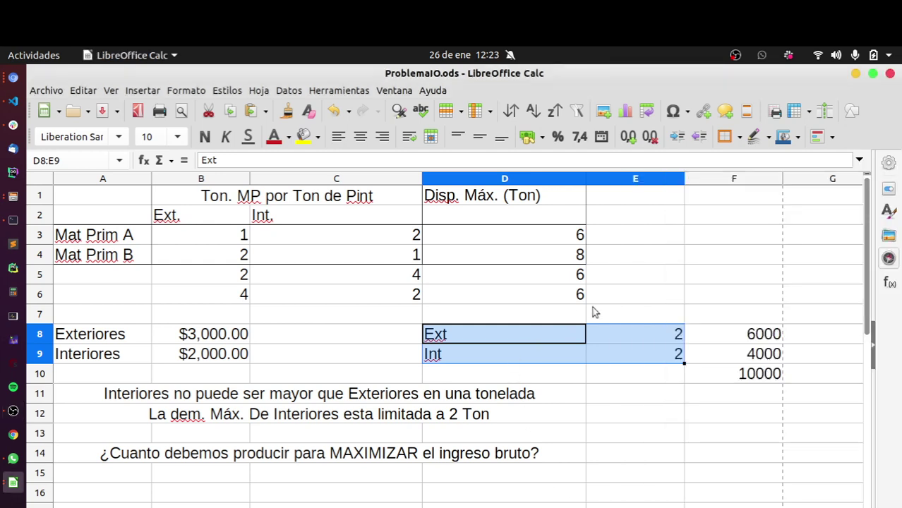
# Set the trial quantities to 2.5 for Ext in E8 and 1.5 for Int in E9
pyautogui.click(651, 341)
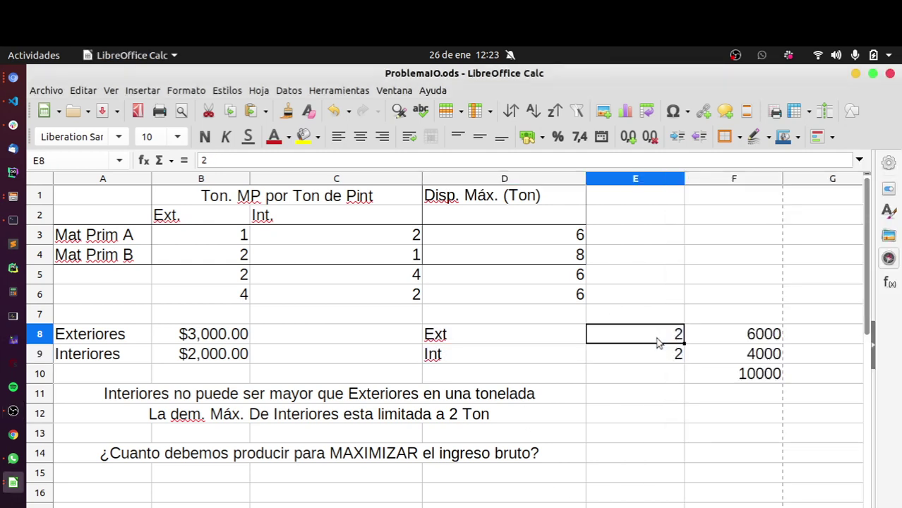
pyautogui.click(747, 374)
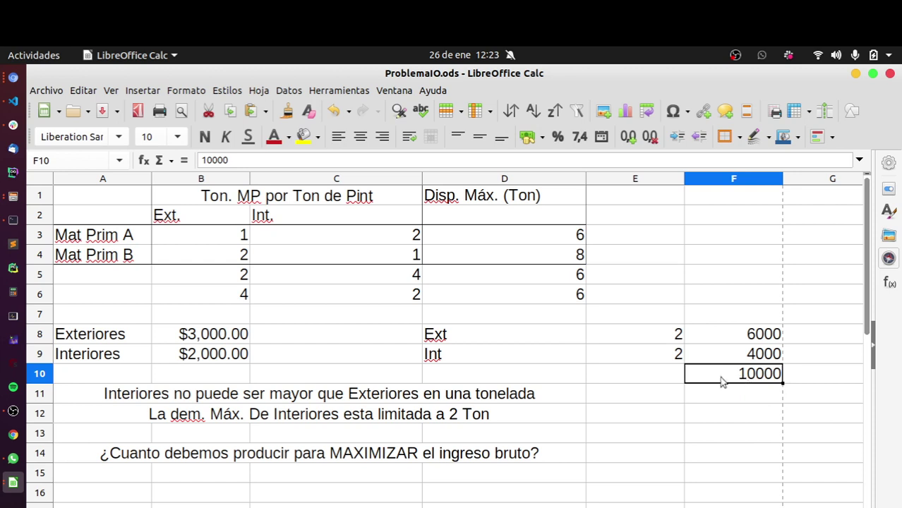
pyautogui.click(645, 343)
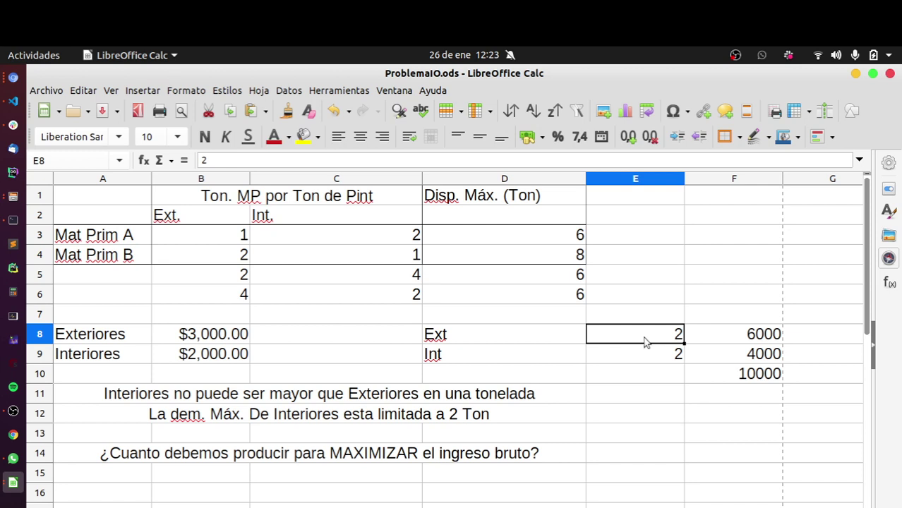
pyautogui.write('2.5')
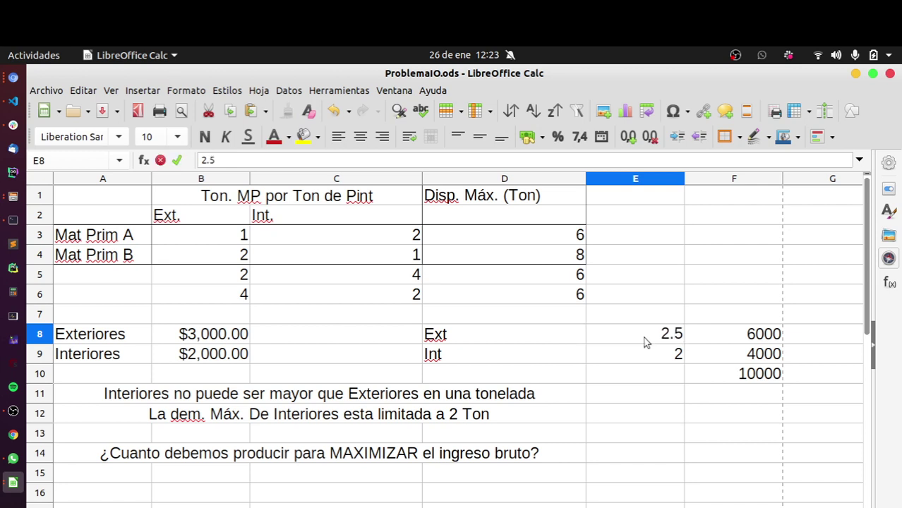
pyautogui.press('Return')
pyautogui.write('1.5')
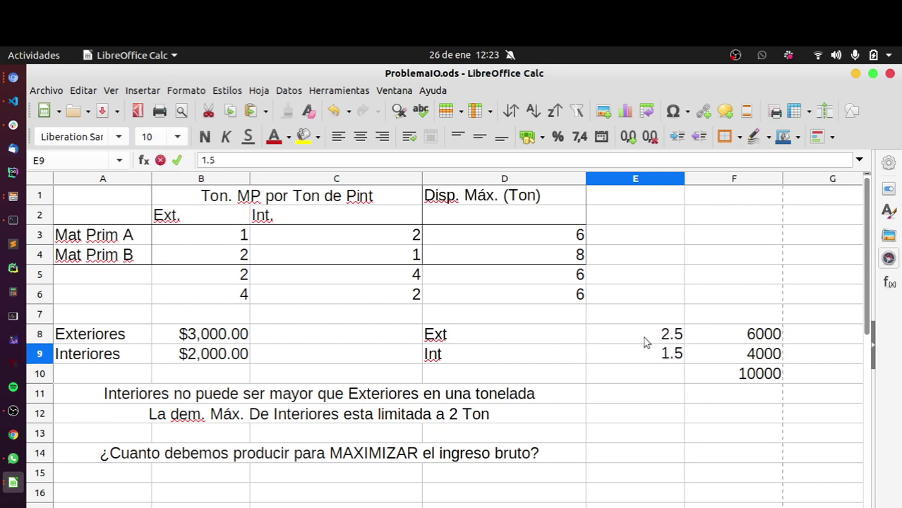
pyautogui.press('Return')
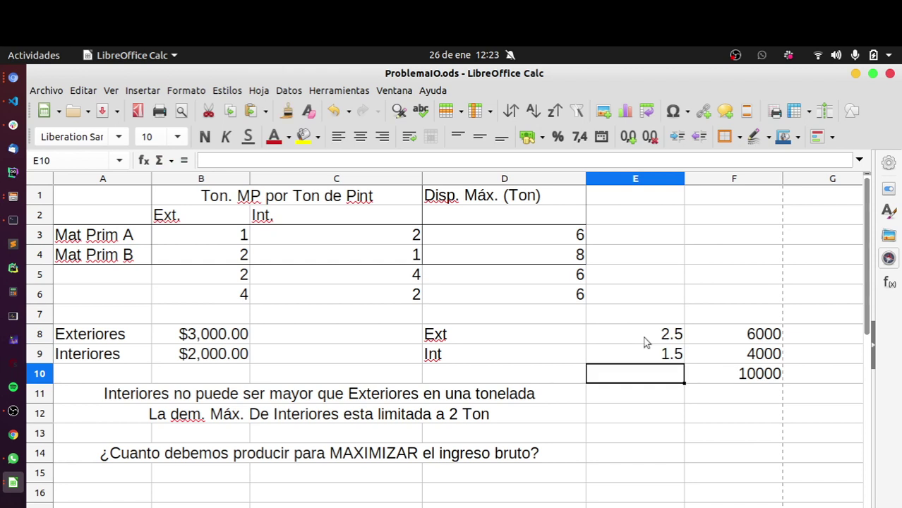
# Clear the previous raw material usage values in B5:D6
pyautogui.press('Up')
pyautogui.press('Up')
pyautogui.press('Up')
pyautogui.press('Up')
pyautogui.press('Up')
pyautogui.press('Left')
pyautogui.press('Left')
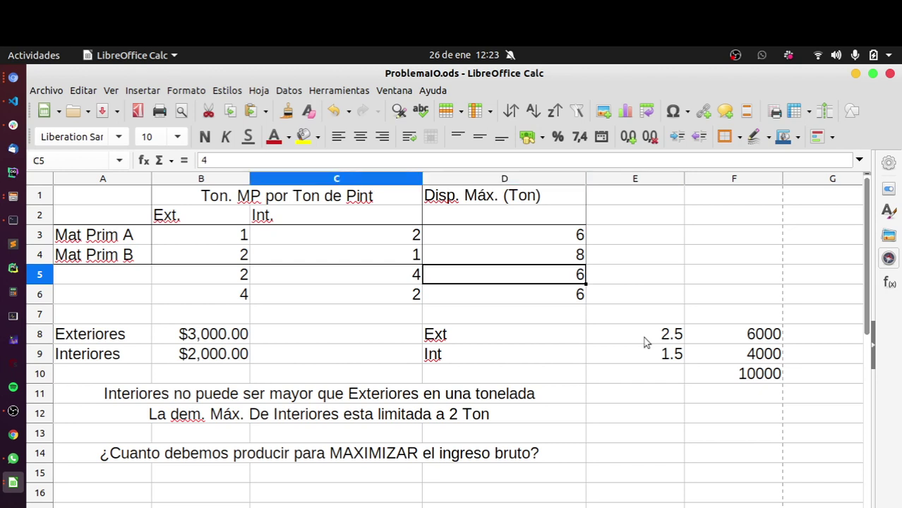
pyautogui.press('Left')
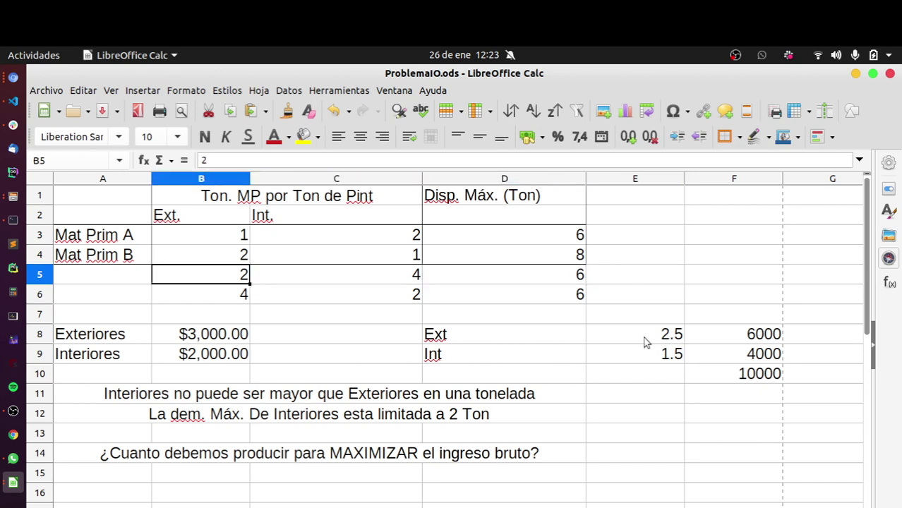
pyautogui.hotkey('shift', 'Right')
pyautogui.hotkey('shift', 'Right')
pyautogui.hotkey('shift', 'Down')
pyautogui.press('Delete')
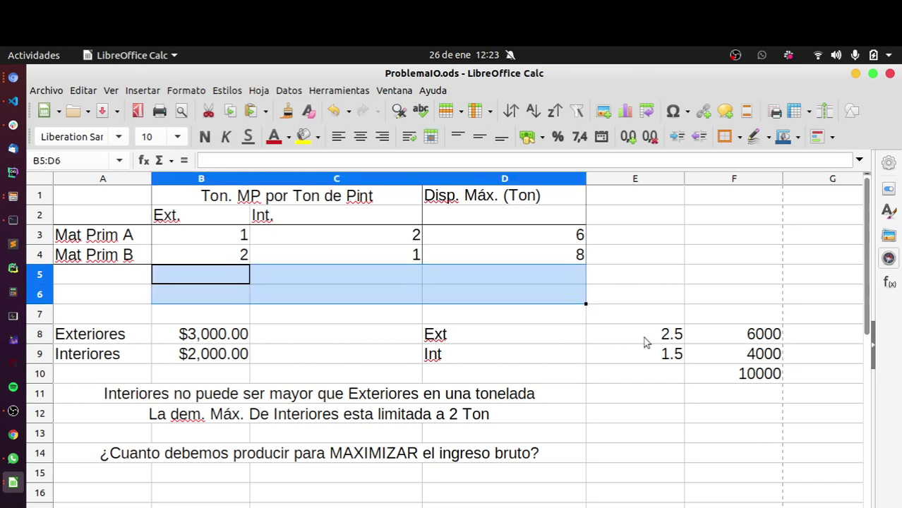
# Enter the Ext. raw material usage as 2.5 in B5 and 5 in B6
pyautogui.press('Up')
pyautogui.press('Down')
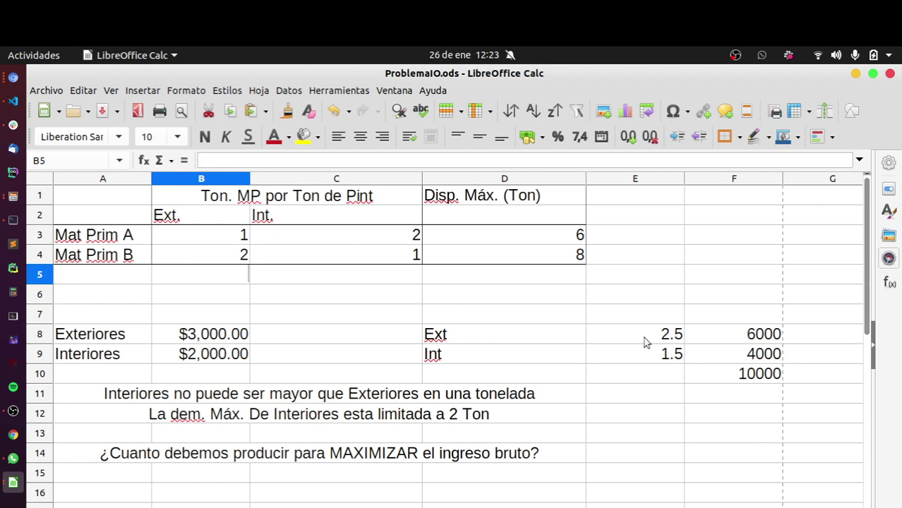
pyautogui.write('2.5')
pyautogui.press('Return')
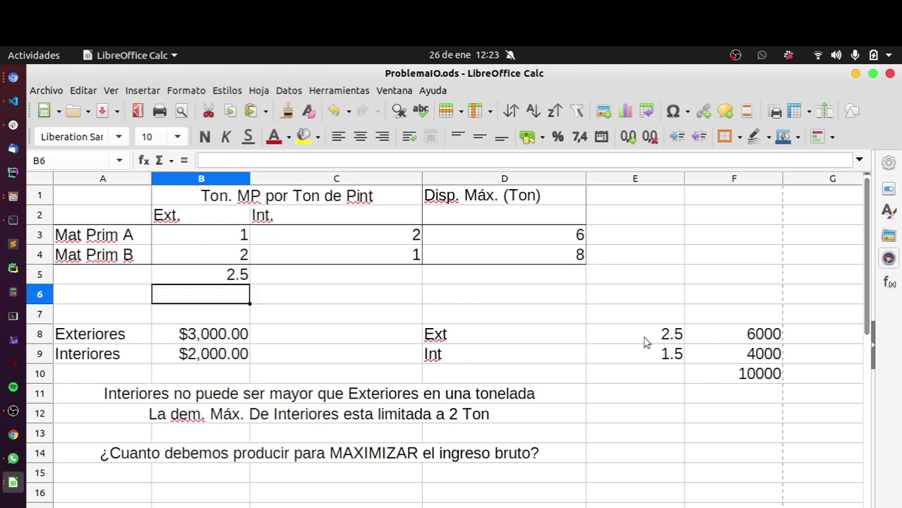
pyautogui.write('5')
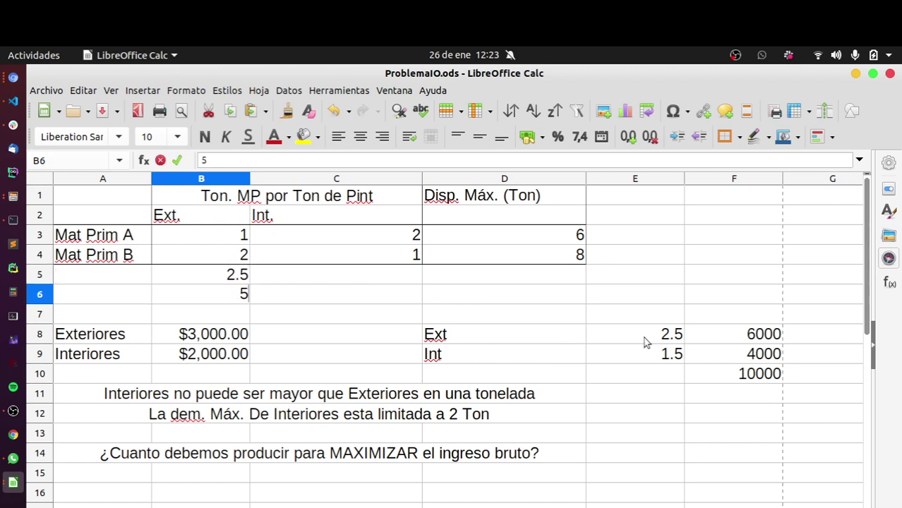
pyautogui.press('Tab')
# Enter the Int. raw material usage as 3 in C5 and 2.5 in C6
pyautogui.press('Up')
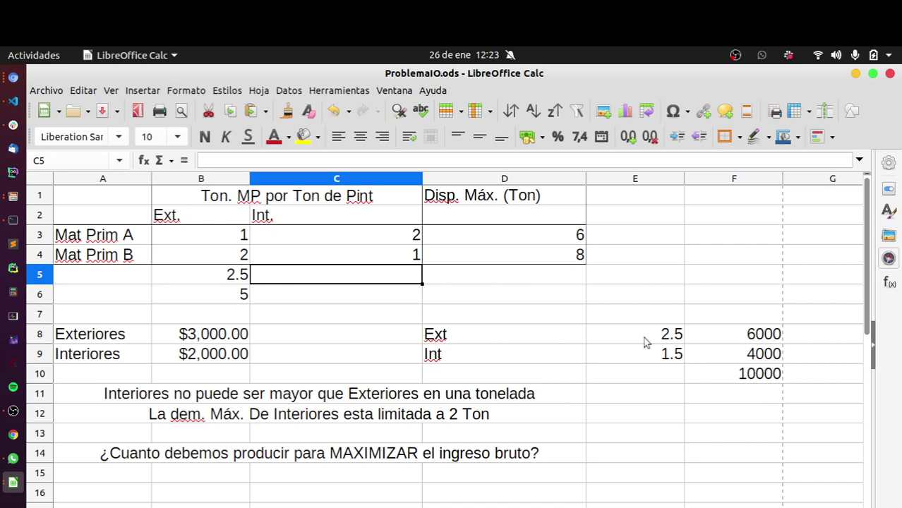
pyautogui.write('3')
pyautogui.press('Return')
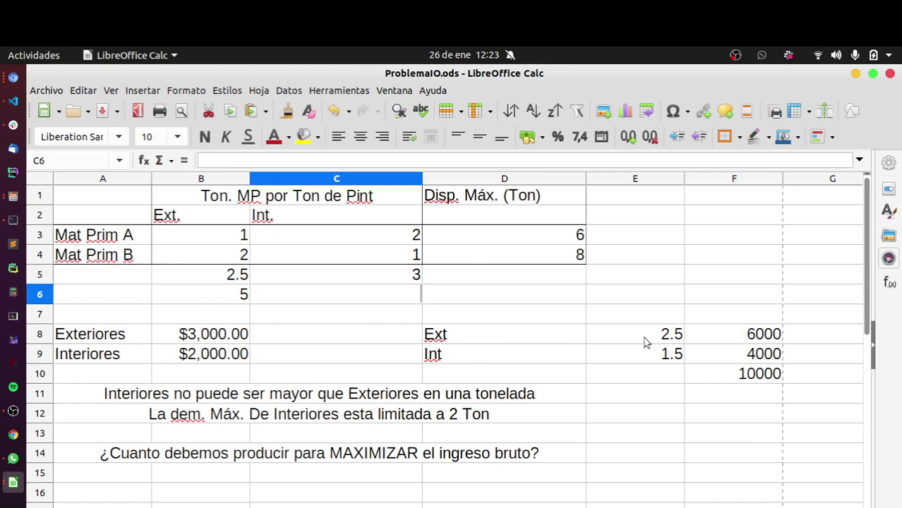
pyautogui.write('2.5')
pyautogui.press('Tab')
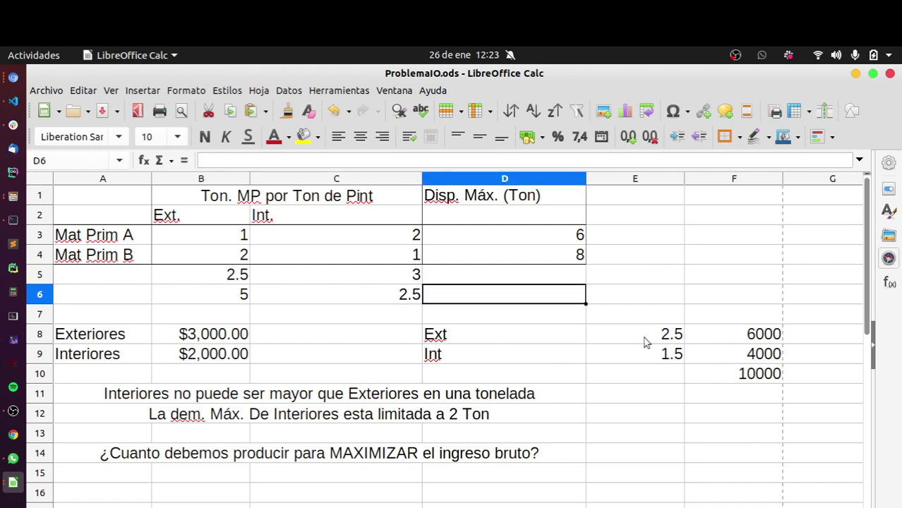
# Enter the total raw material usage as 5.5 in D5 and 7.5 in D6
pyautogui.press('Up')
pyautogui.write('5.5')
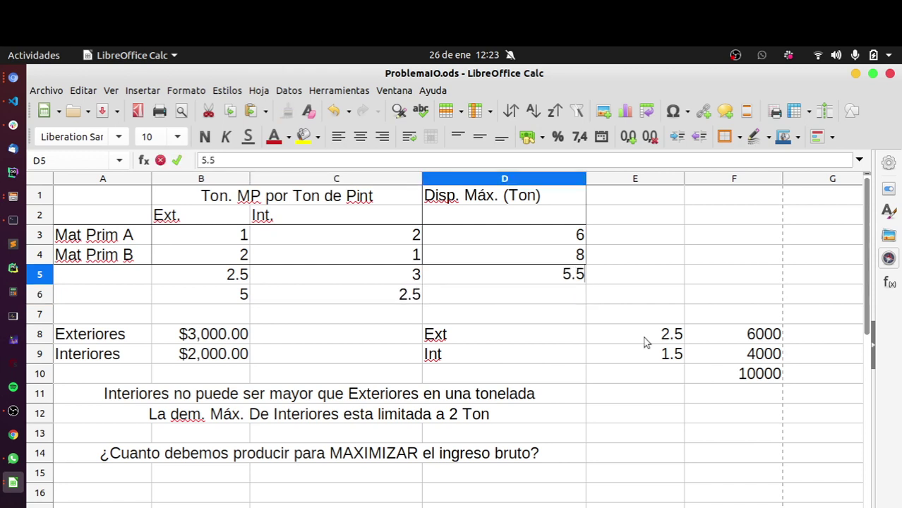
pyautogui.press('Return')
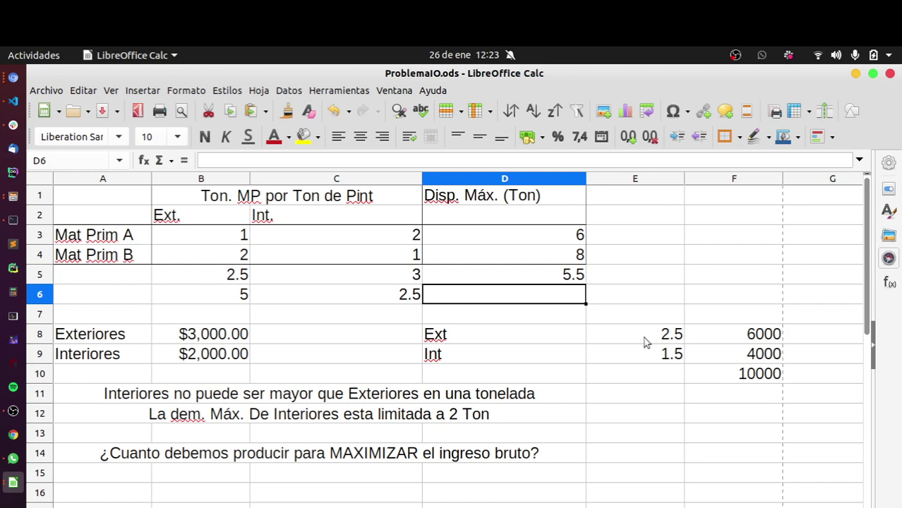
pyautogui.write('7.5')
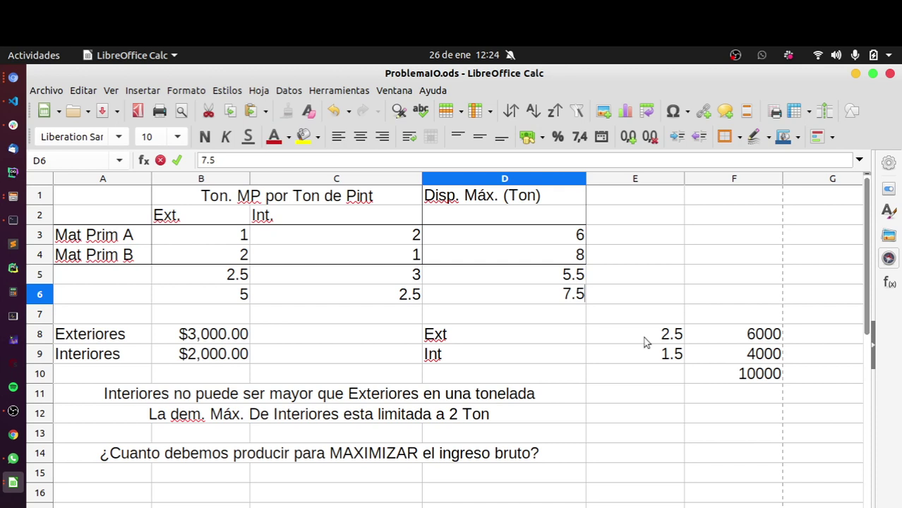
pyautogui.press('Tab')
# Compare the total usage in D5:D6 with the availability in D3:D4, and check the Int quantity in E9 against the constraint in row 11
pyautogui.press('Left')
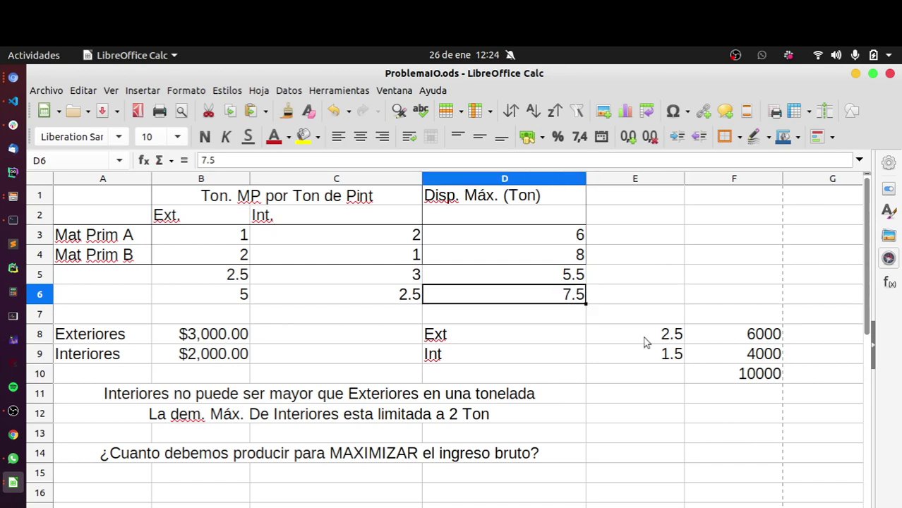
pyautogui.press('Up')
pyautogui.press('Down')
pyautogui.hotkey('shift', 'Up')
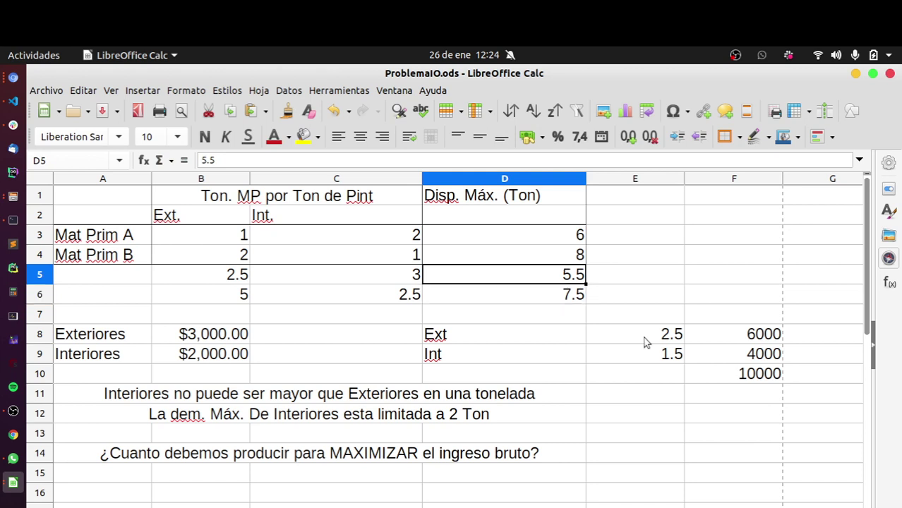
pyautogui.hotkey('shift', 'Down')
pyautogui.press('Down')
pyautogui.press('Down')
pyautogui.press('Down')
pyautogui.press('Down')
pyautogui.press('Down')
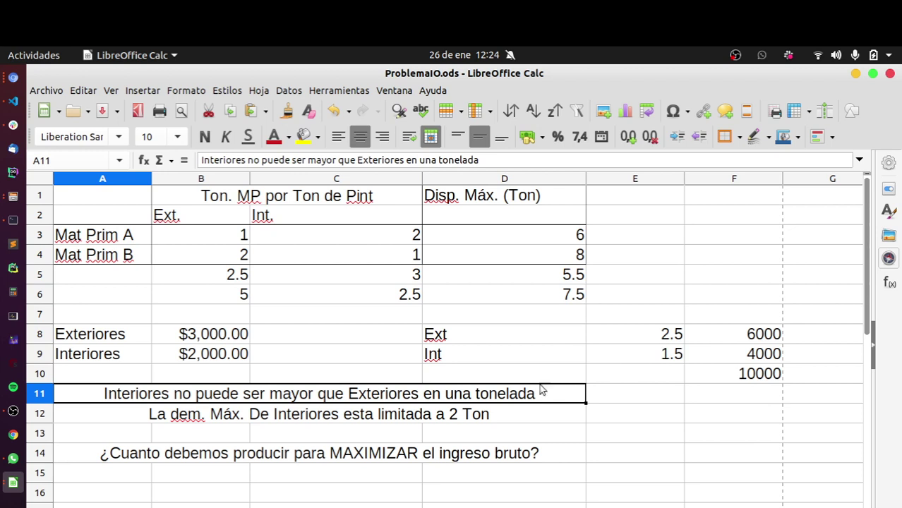
pyautogui.click(658, 357)
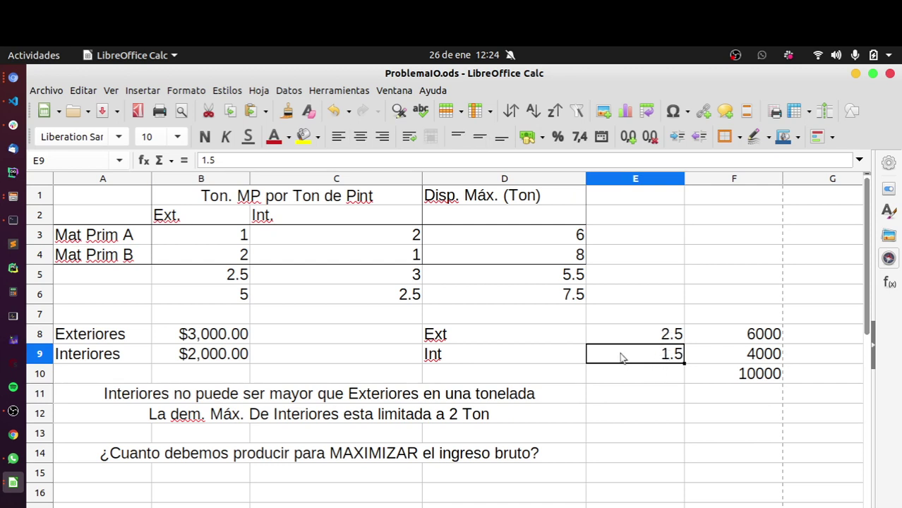
# Clear the previous incomes in F8:F10 and calculate the Ext income in F8 with the formula =E8*B8
pyautogui.moveTo(722, 331); pyautogui.dragTo(728, 371)
pyautogui.press('Delete')
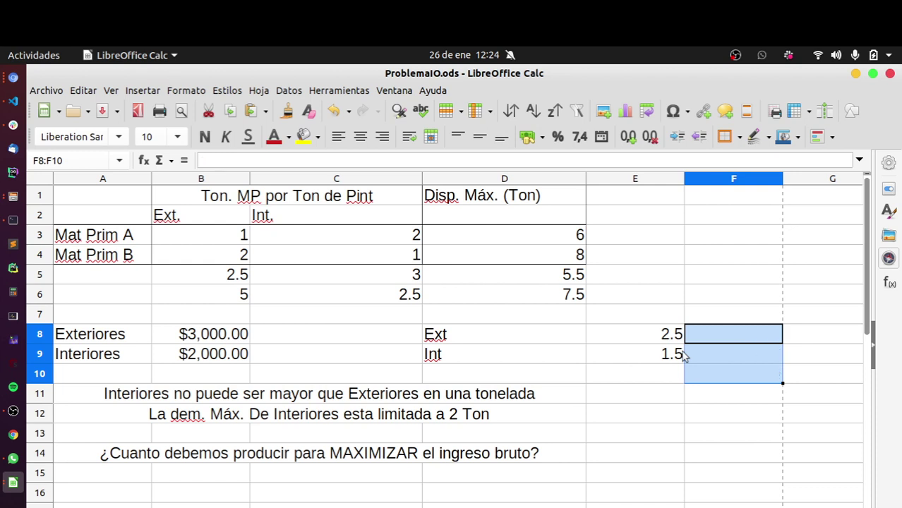
pyautogui.press('Up')
pyautogui.press('Down')
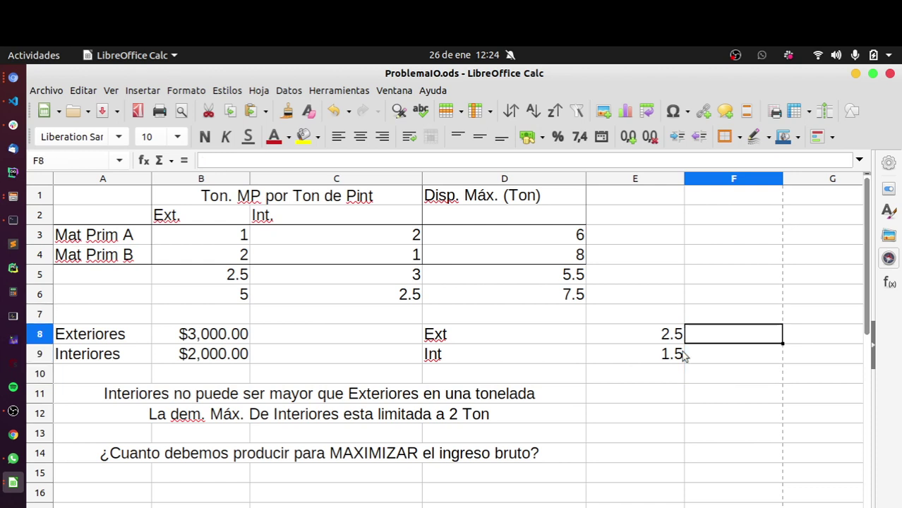
pyautogui.write('=')
pyautogui.press('Left')
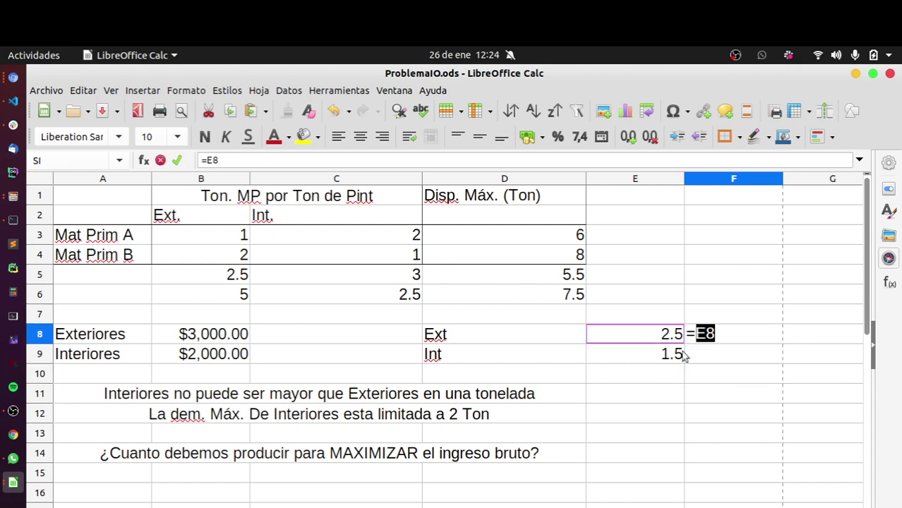
pyautogui.write('*')
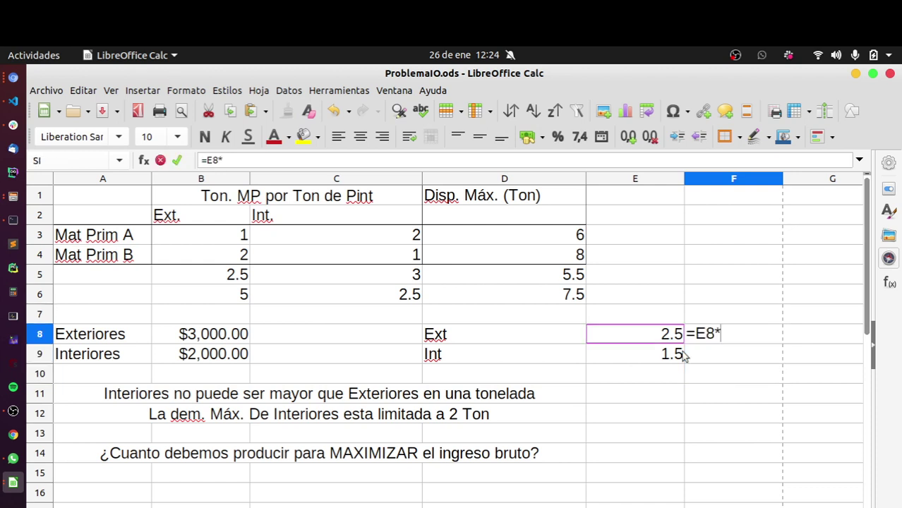
pyautogui.click(198, 335)
pyautogui.press('Return')
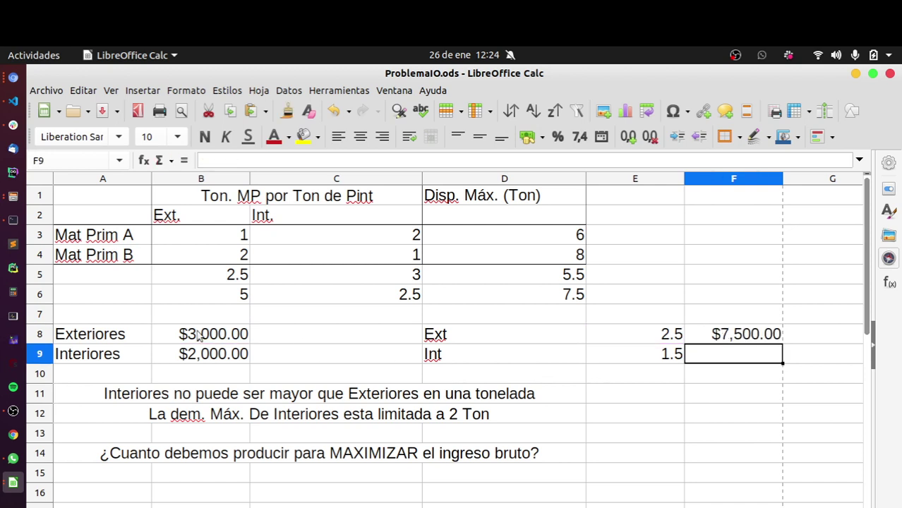
# Calculate the Int income in F9 with the formula =E9*B9
pyautogui.write('=')
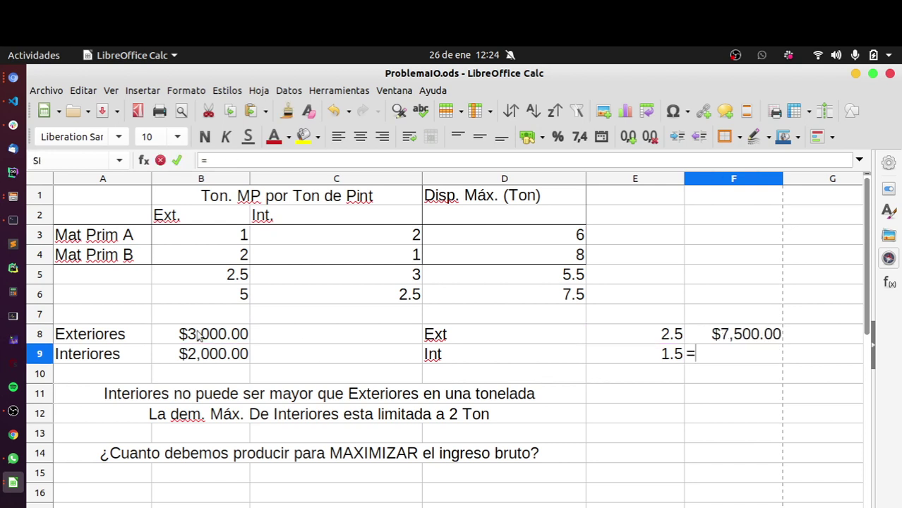
pyautogui.press('Left')
pyautogui.write('*')
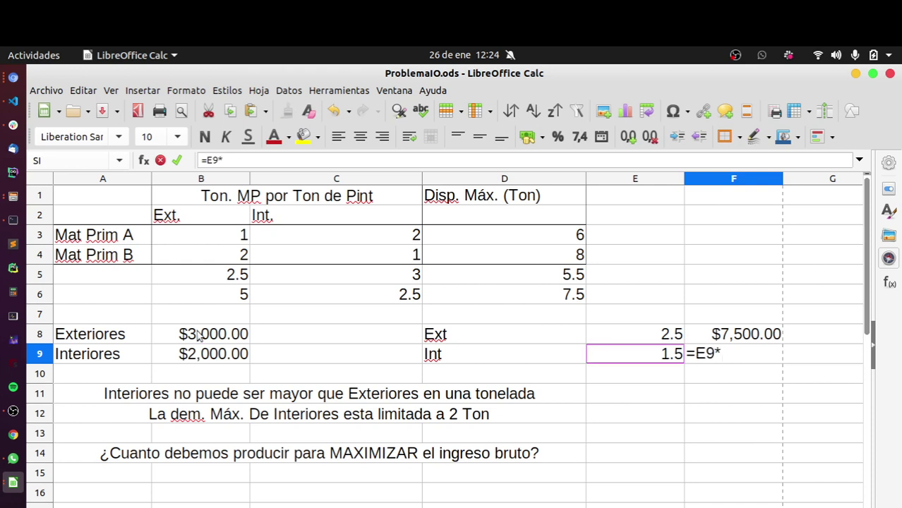
pyautogui.click(173, 353)
pyautogui.press('Return')
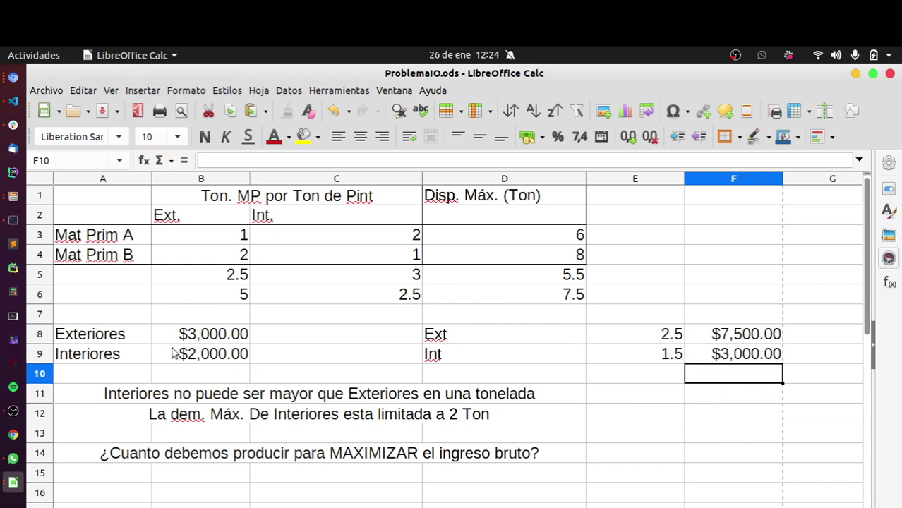
pyautogui.write('=')
pyautogui.press('Up')
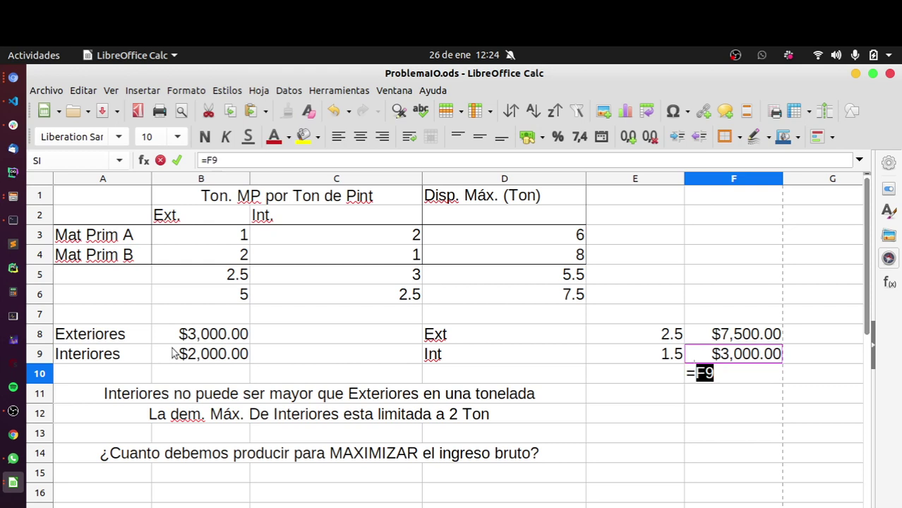
pyautogui.hotkey('shift', 'Up')
pyautogui.write('F8:')
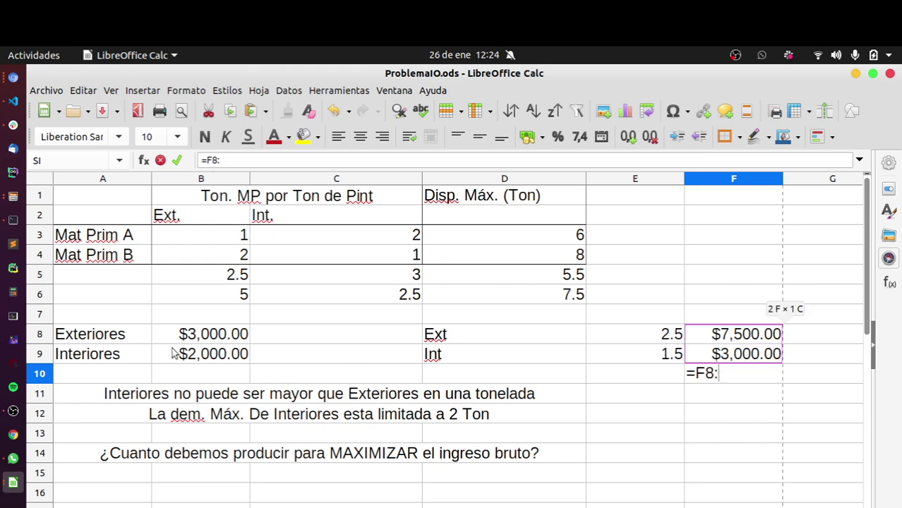
pyautogui.press('BackSpace')
pyautogui.press('BackSpace')
pyautogui.press('Escape')
pyautogui.press('Up')
pyautogui.press('Up')
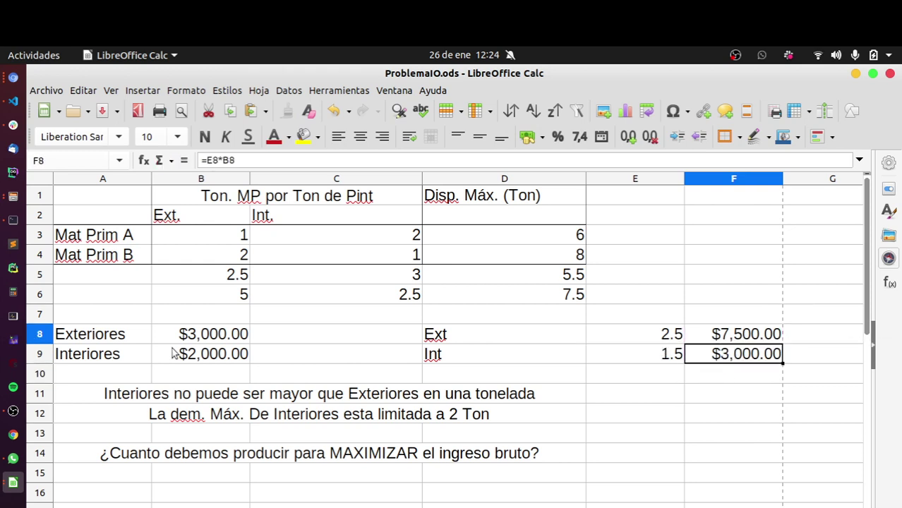
pyautogui.write('=')
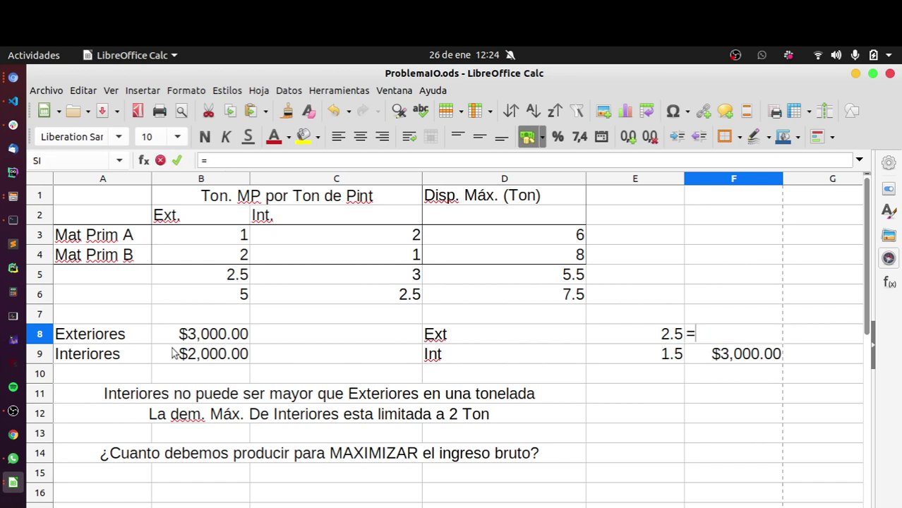
pyautogui.press('Escape')
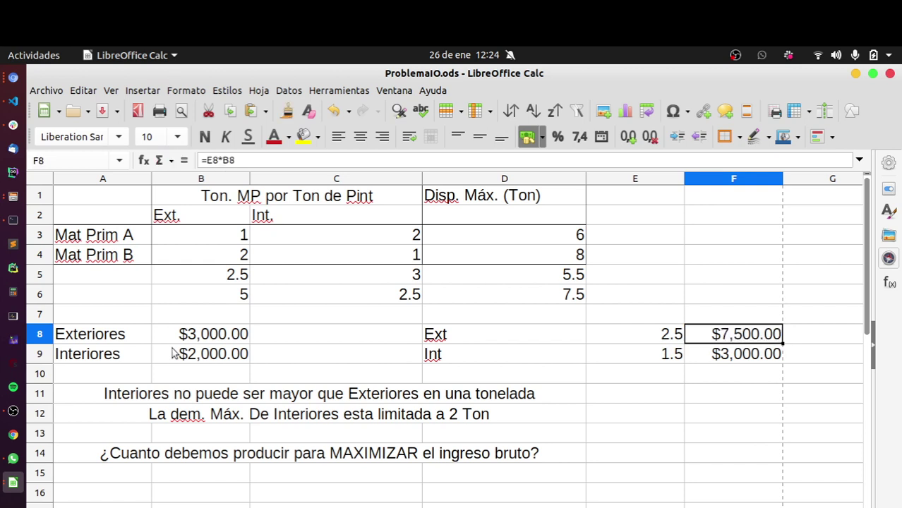
# Calculate the total gross income in F10 with the formula =F8+F9
pyautogui.press('Down')
pyautogui.press('Down')
pyautogui.write('=')
pyautogui.press('Up')
pyautogui.press('Up')
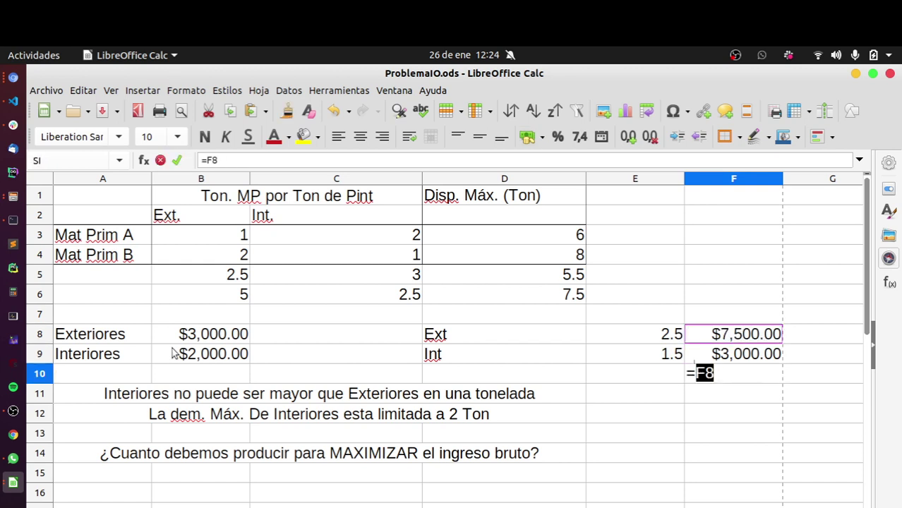
pyautogui.write('+')
pyautogui.press('Up')
pyautogui.press('Up')
pyautogui.press('Up')
pyautogui.press('Up')
pyautogui.press('Down')
pyautogui.press('Down')
pyautogui.press('Down')
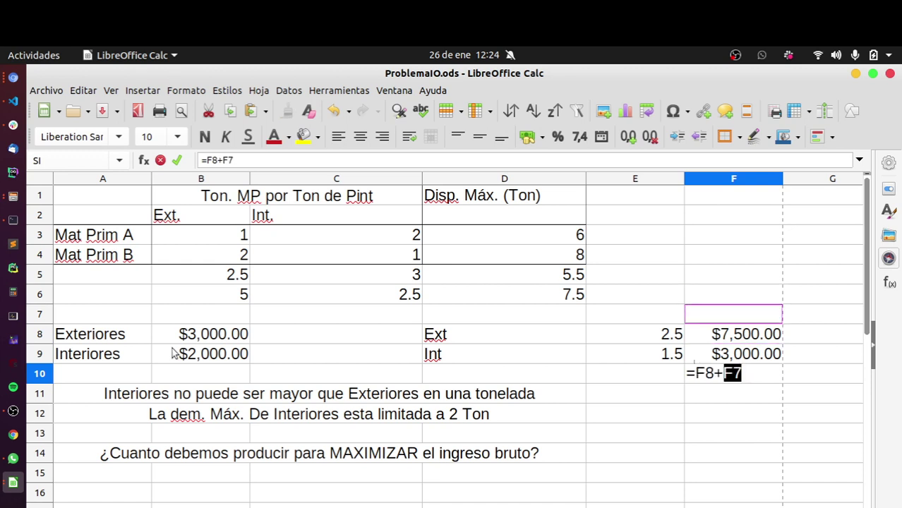
pyautogui.press('Return')
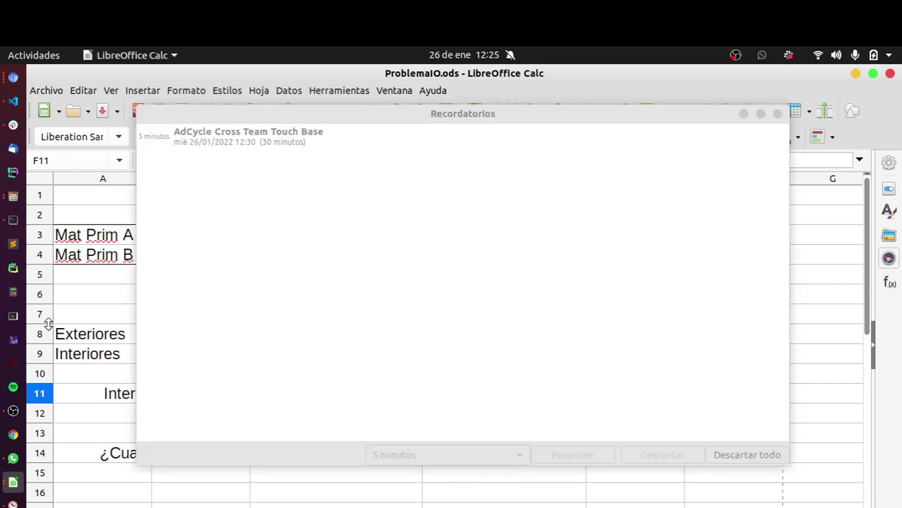
# Close the Recordatorios window and check the Ext income in F8 and the total income in F10
pyautogui.click(762, 126)
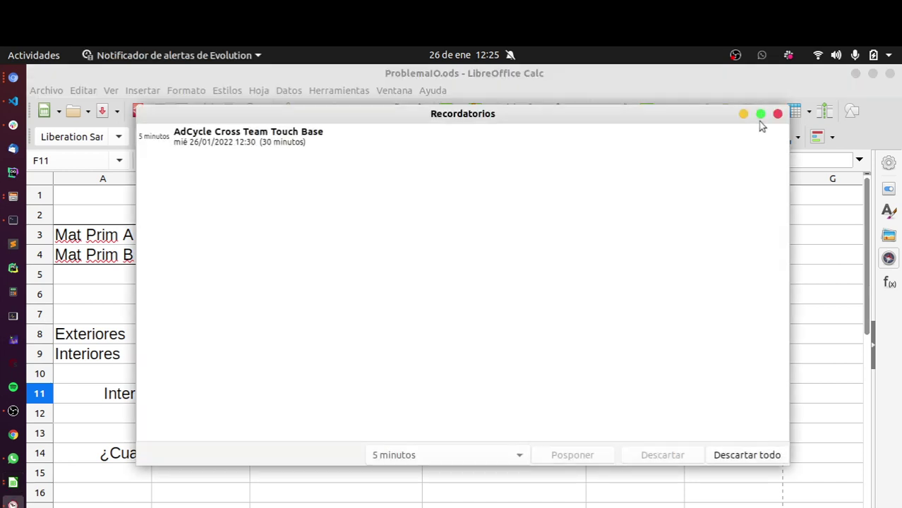
pyautogui.click(778, 114)
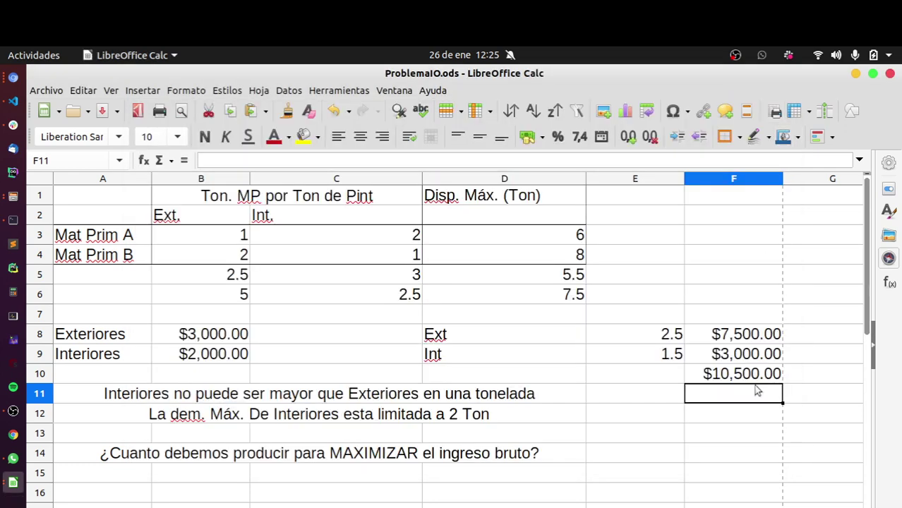
pyautogui.click(751, 335)
pyautogui.click(750, 377)
# Try production quantities of 2 for Ext in E8 and 2 for Int in E9
pyautogui.click(653, 333)
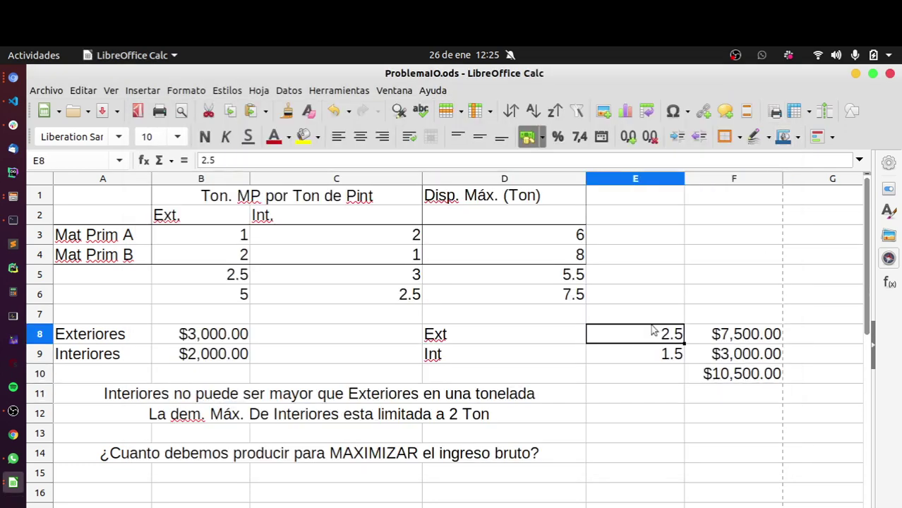
pyautogui.write('2')
pyautogui.press('Return')
pyautogui.write('2')
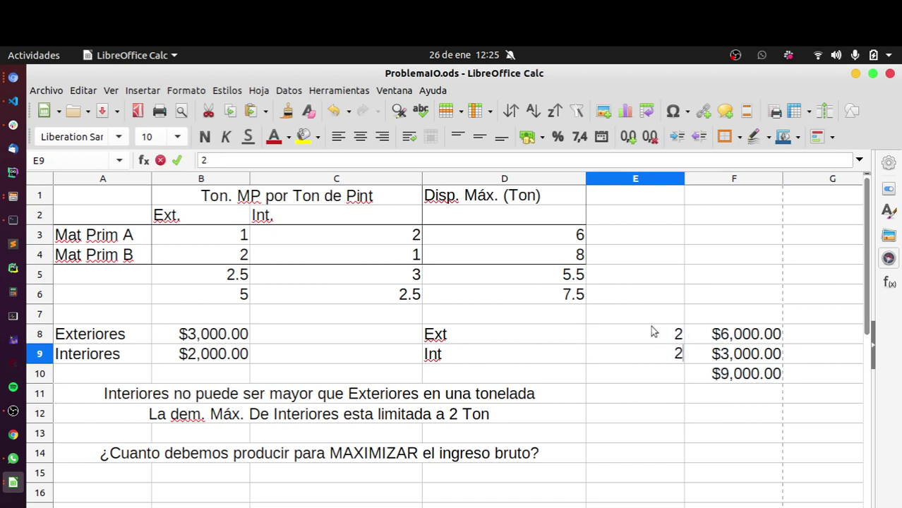
pyautogui.press('Return')
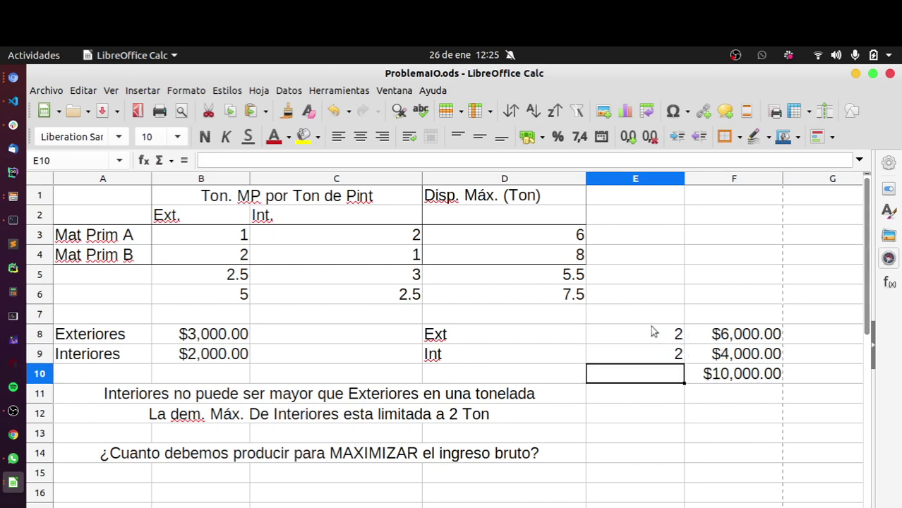
# Set the Ext quantity in E8 to 2.5 and the Int quantity in E9 to 1.5
pyautogui.click(653, 332)
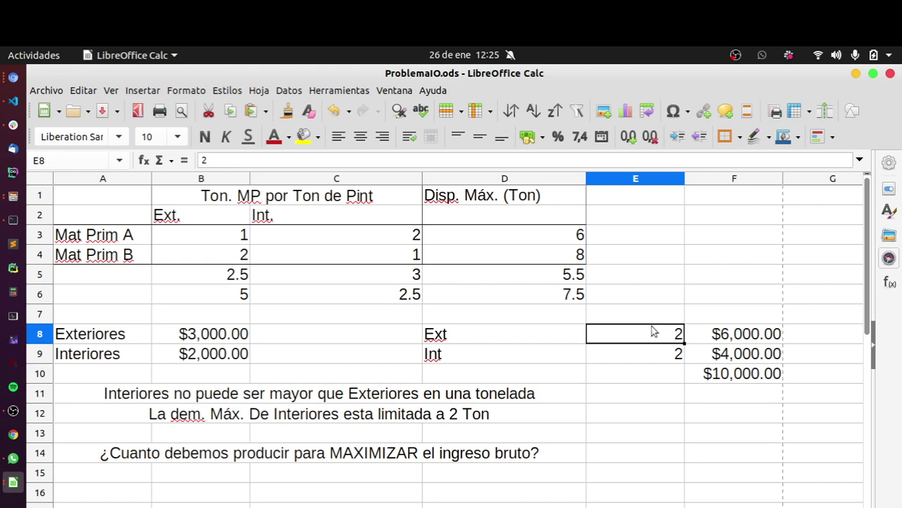
pyautogui.write('2.5')
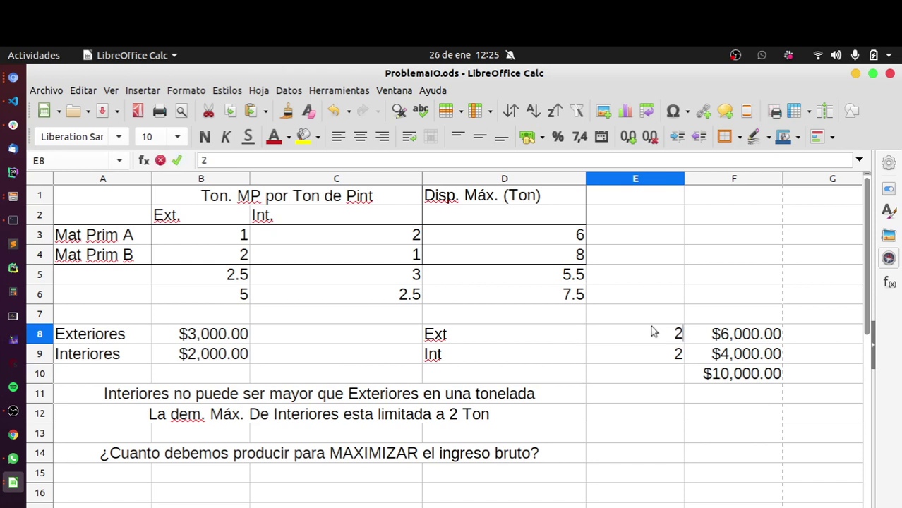
pyautogui.press('Return')
pyautogui.write('1.5')
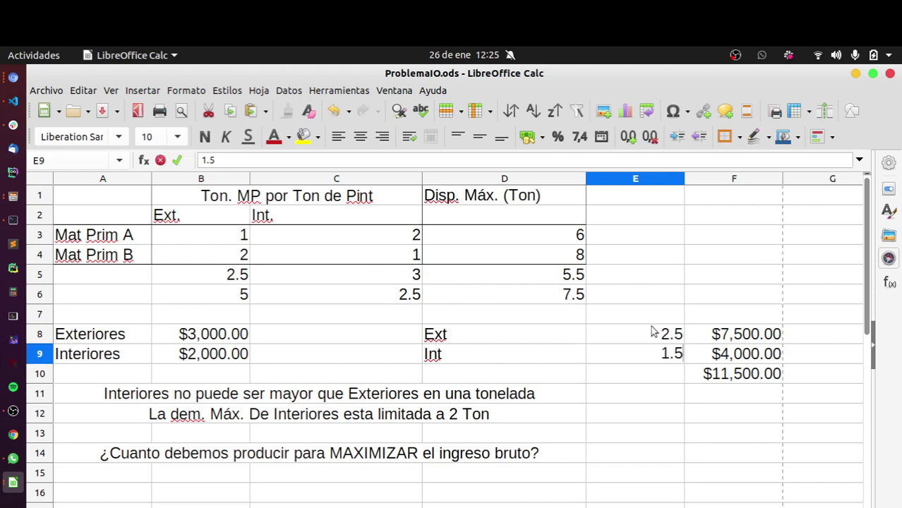
pyautogui.press('Return')
# Review the Ext and Int quantities in E8:E9 against the total gross income in F10
pyautogui.moveTo(653, 333); pyautogui.dragTo(527, 360)
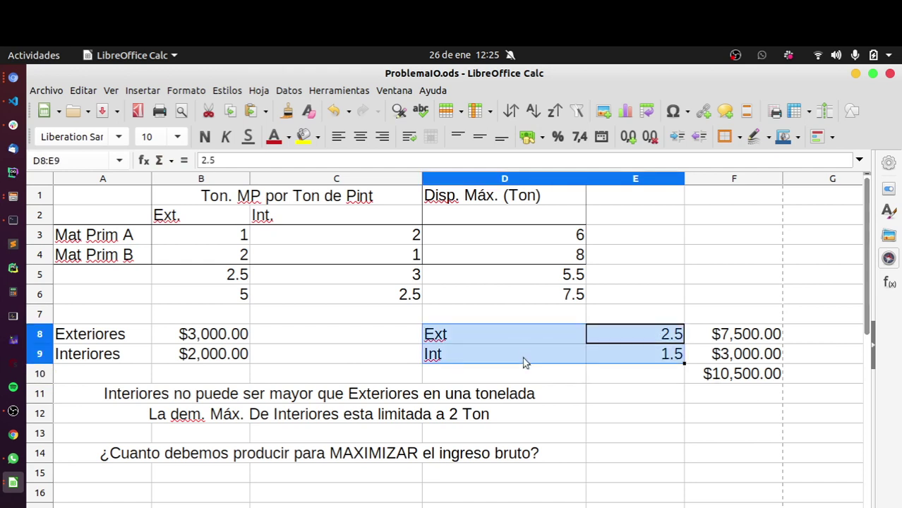
pyautogui.click(713, 374)
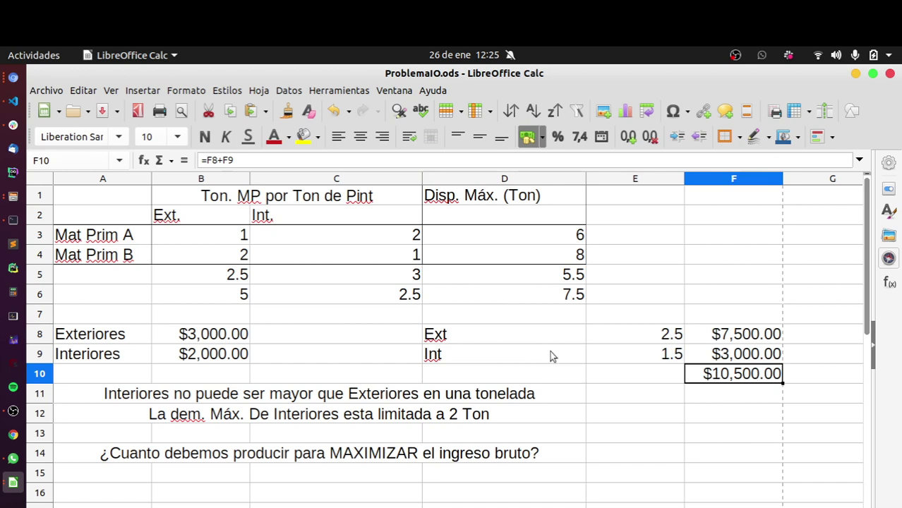
pyautogui.moveTo(493, 332); pyautogui.dragTo(729, 374)
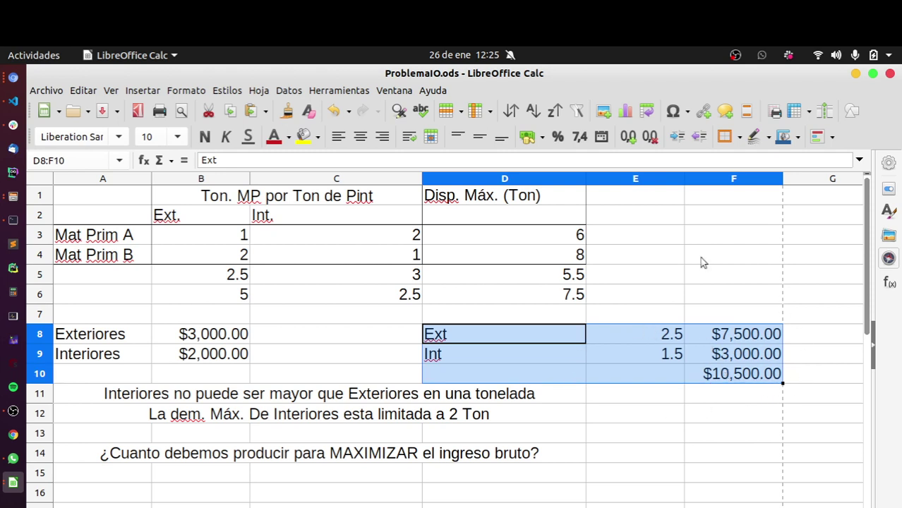
pyautogui.click(748, 379)
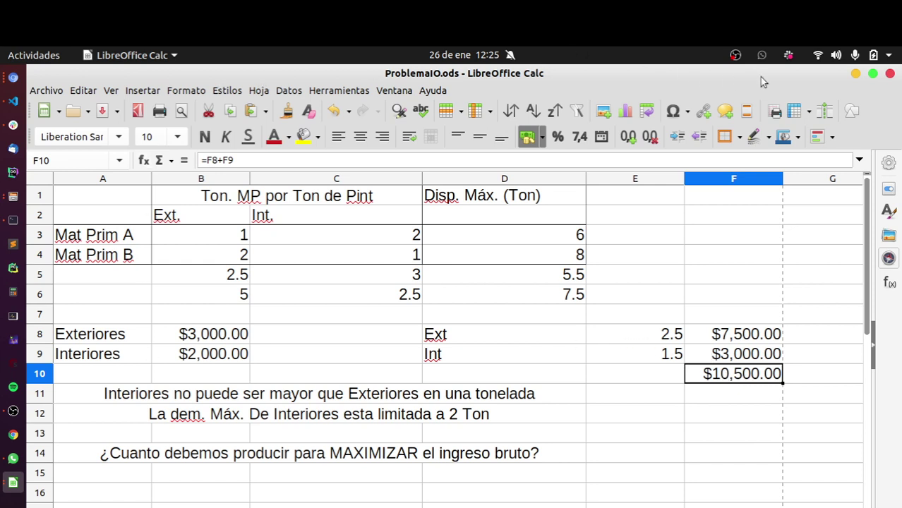
pyautogui.click(648, 334)
pyautogui.click(648, 353)
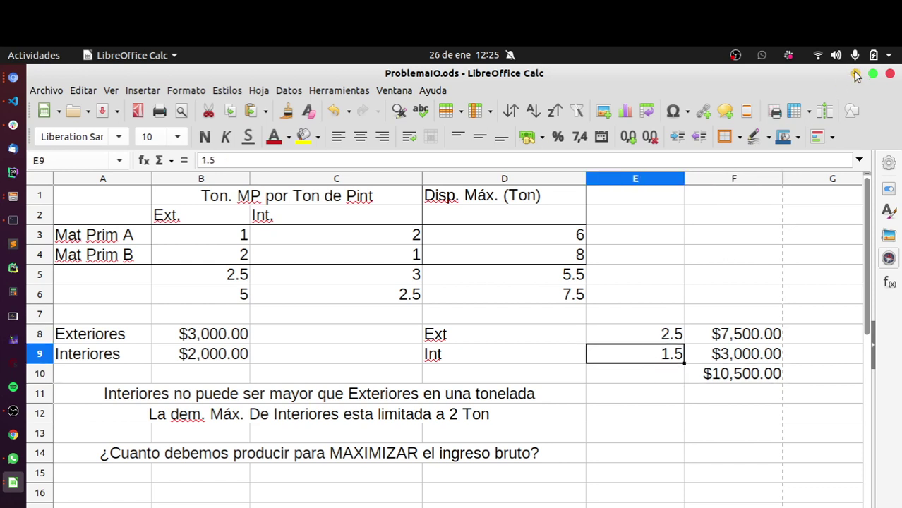
pyautogui.click(637, 338)
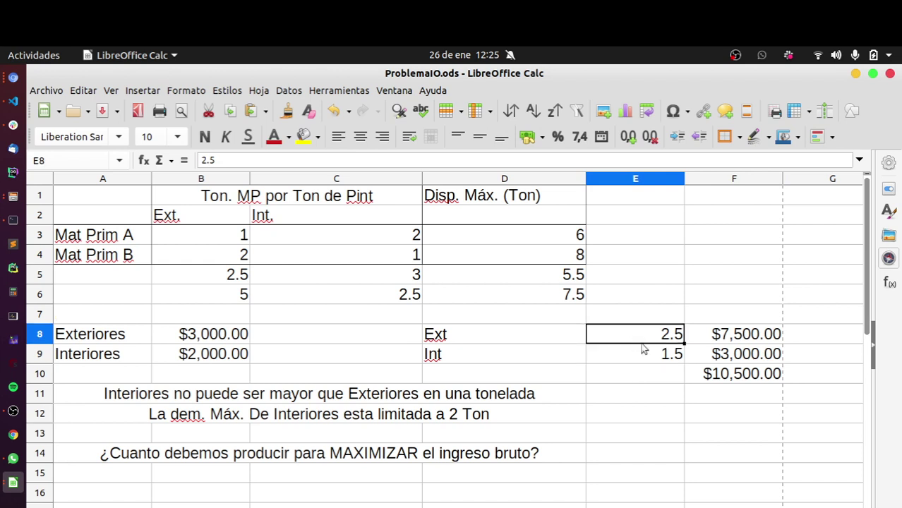
pyautogui.click(644, 349)
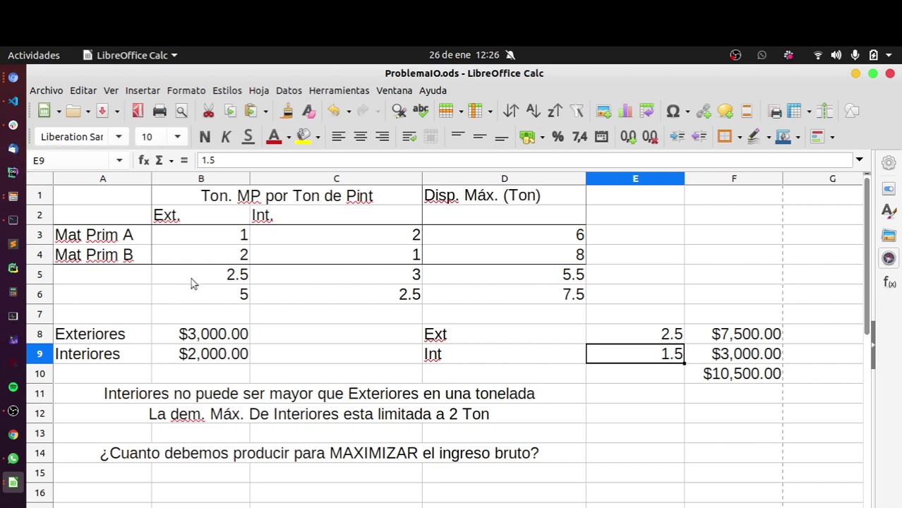
# Clear the manually entered raw material usage values in B5:D6
pyautogui.moveTo(192, 280); pyautogui.dragTo(479, 300)
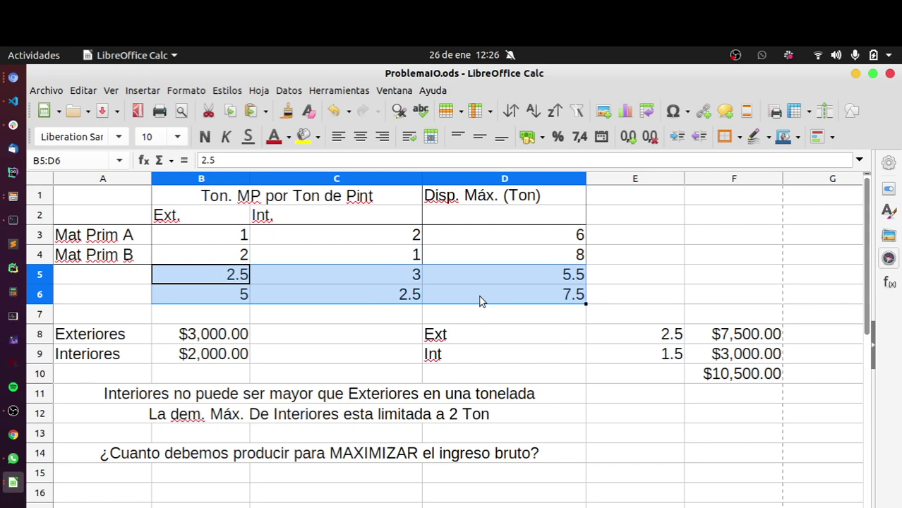
pyautogui.press('Delete')
pyautogui.press('Down')
pyautogui.press('Down')
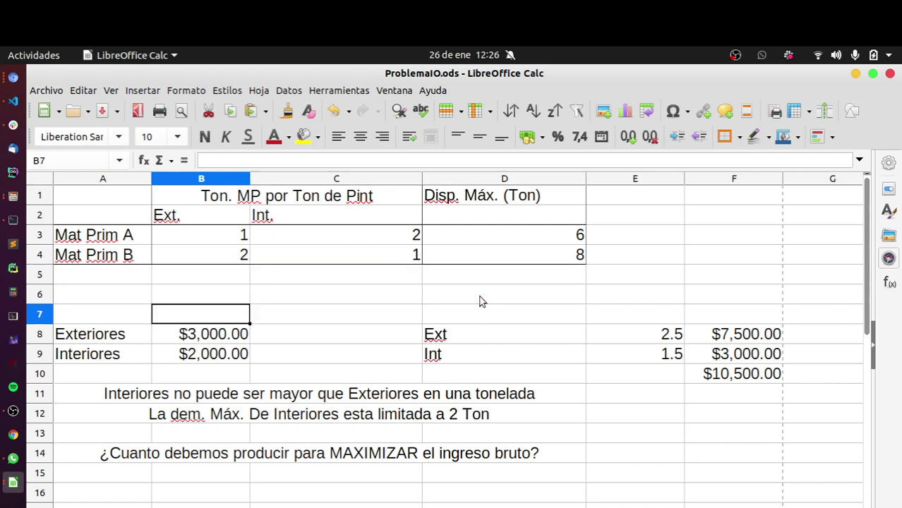
pyautogui.press('Down')
pyautogui.press('Right')
pyautogui.press('Right')
pyautogui.press('Right')
pyautogui.press('Right')
pyautogui.press('Left')
pyautogui.press('Left')
pyautogui.press('Left')
pyautogui.press('Left')
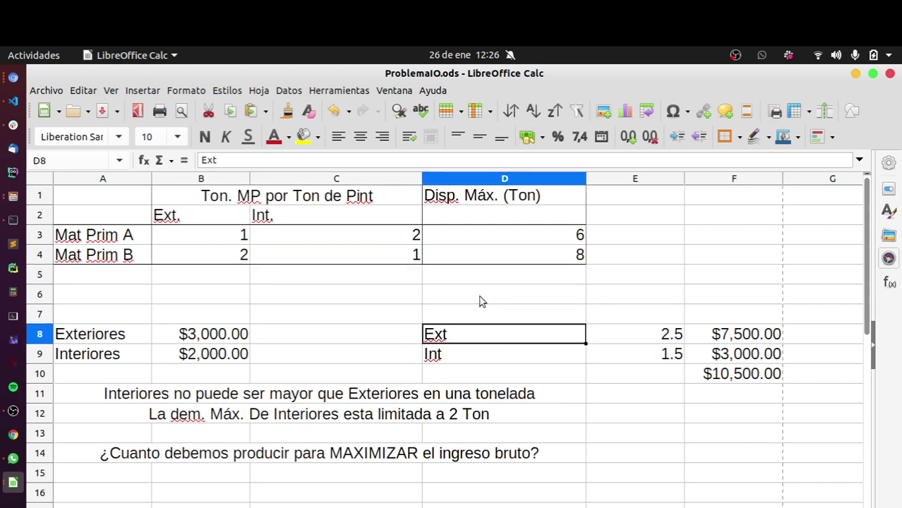
# Calculate the Ext usage of Mat Prim A in B5 with the formula =B3*E8
pyautogui.press('Up')
pyautogui.press('Up')
pyautogui.press('Up')
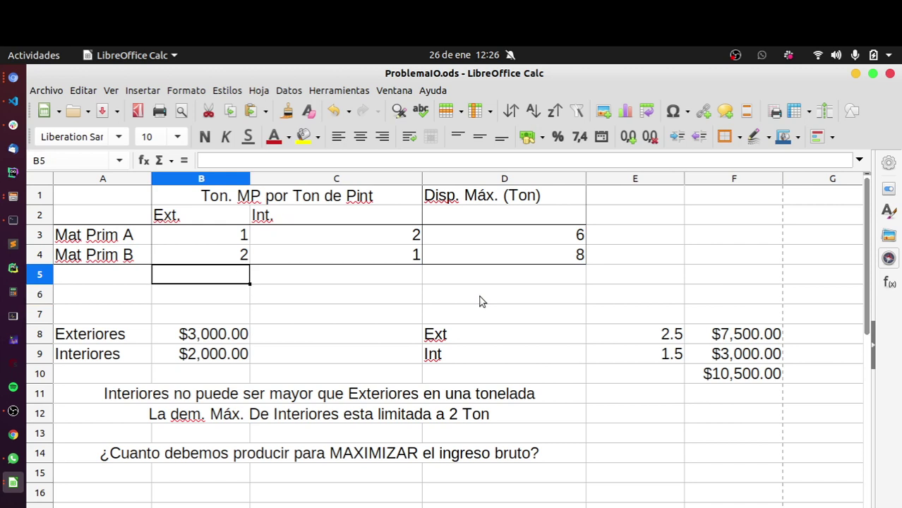
pyautogui.write('=')
pyautogui.press('Up')
pyautogui.press('Up')
pyautogui.write('*')
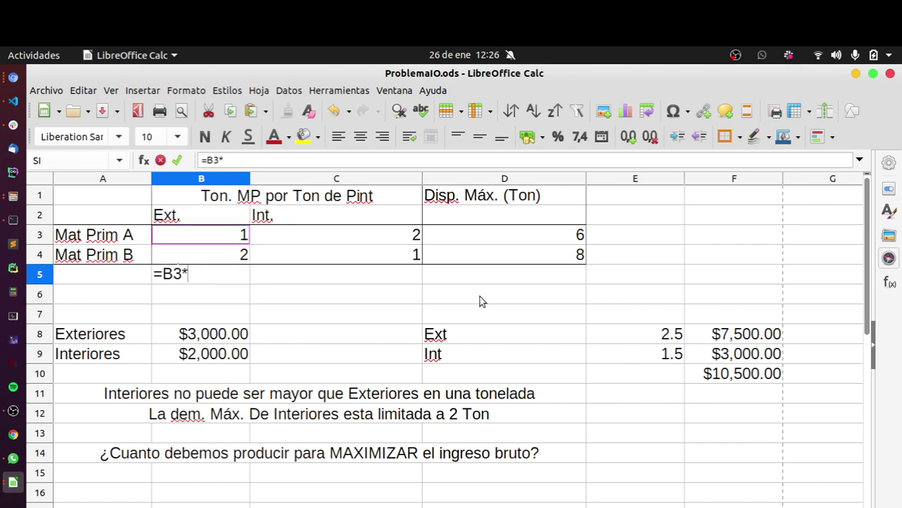
pyautogui.click(664, 337)
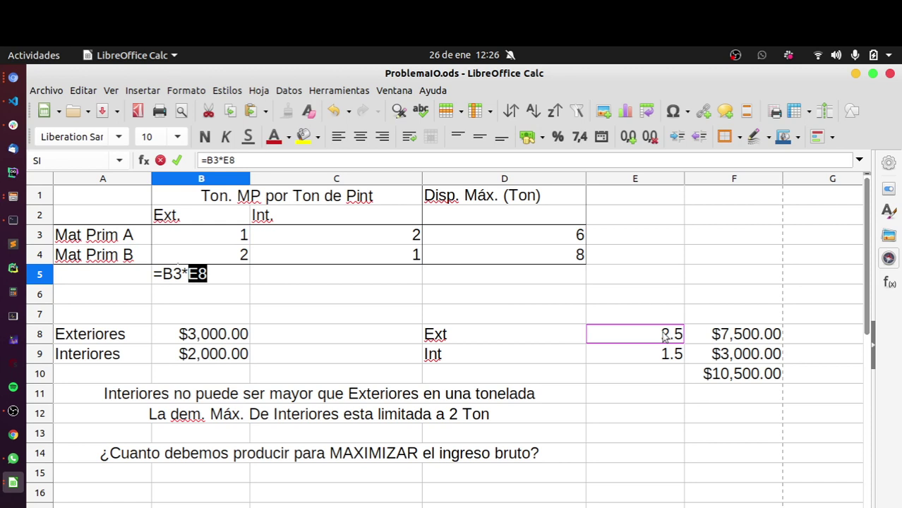
pyautogui.press('Return')
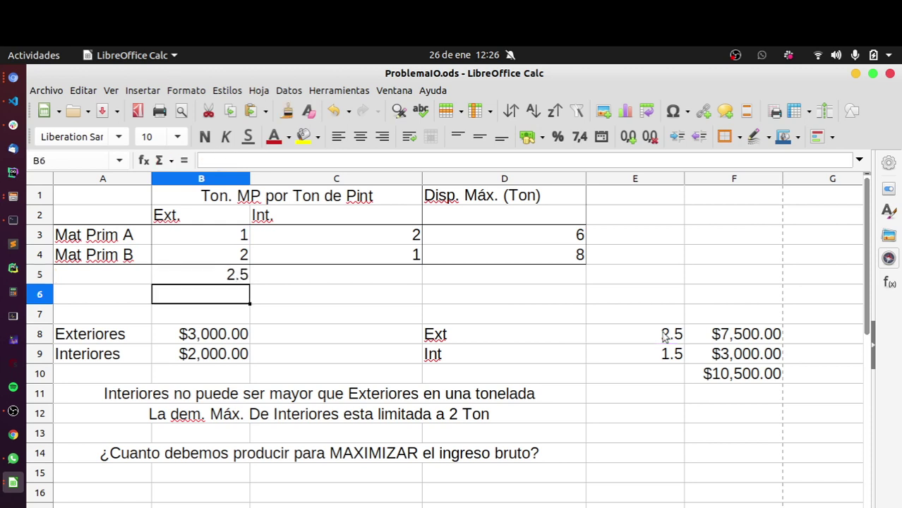
pyautogui.write('=')
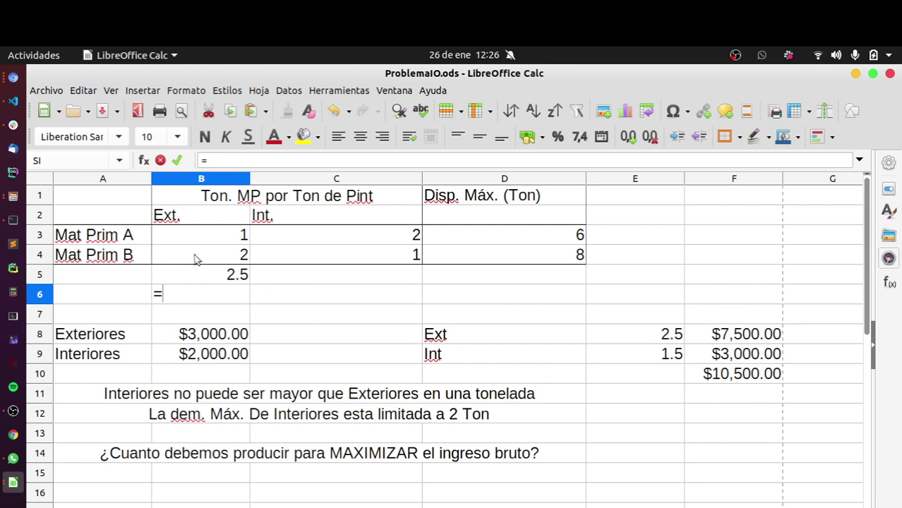
pyautogui.click(196, 258)
pyautogui.click(672, 335)
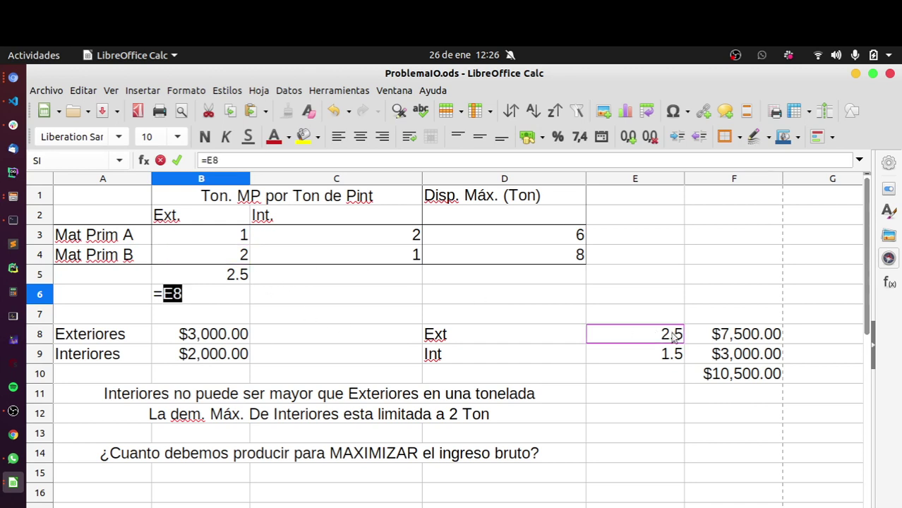
pyautogui.press('Return')
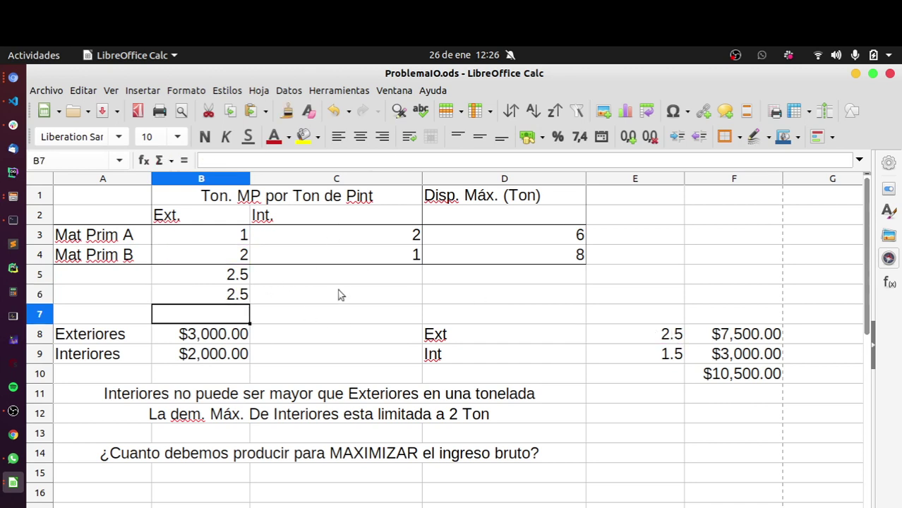
pyautogui.doubleClick(218, 296)
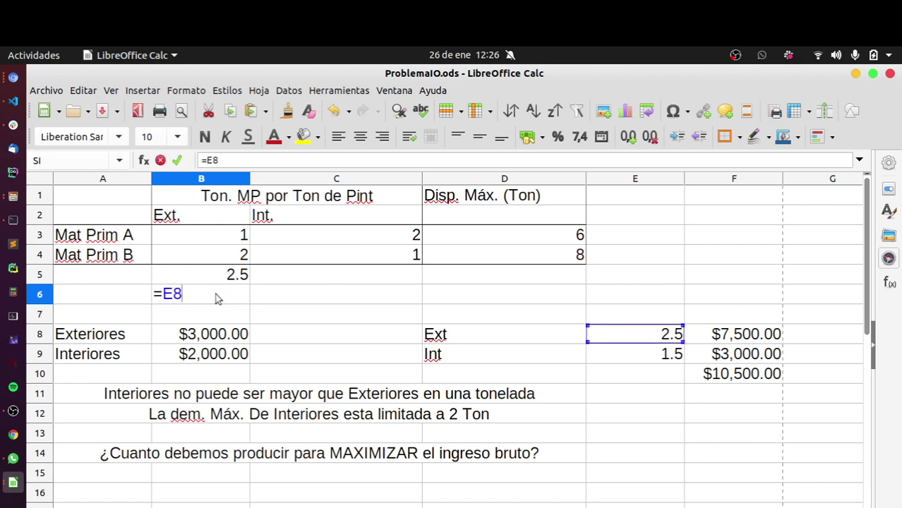
pyautogui.press('Escape')
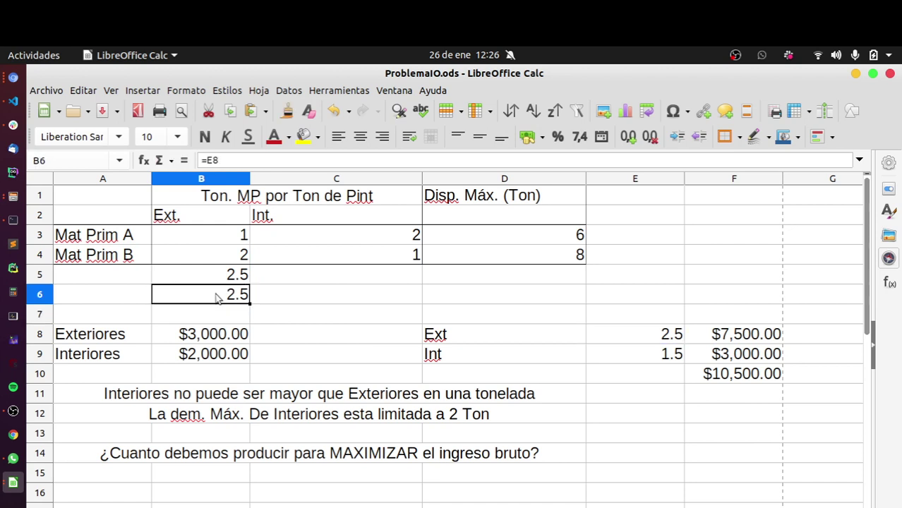
# Calculate the Ext usage of Mat Prim B in B6 with the formula =E8*B4
pyautogui.write('?')
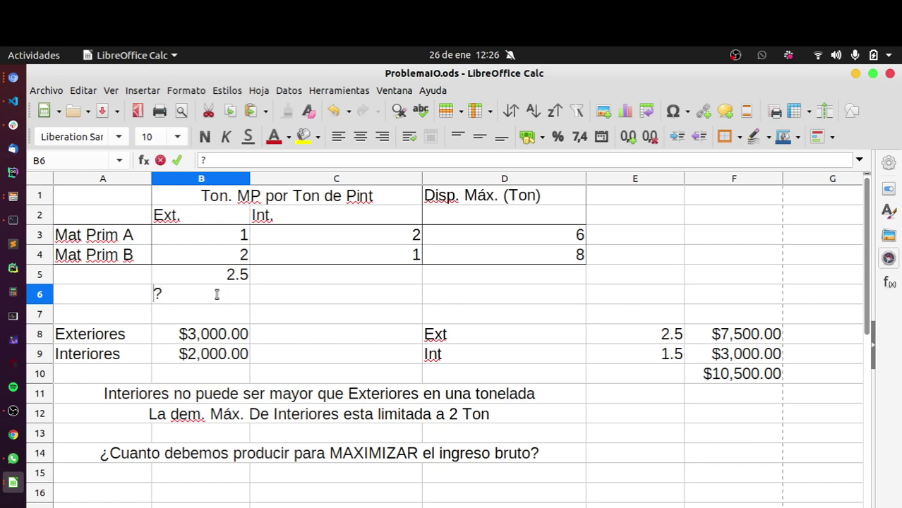
pyautogui.press('BackSpace')
pyautogui.write('=')
pyautogui.click(675, 336)
pyautogui.write('*')
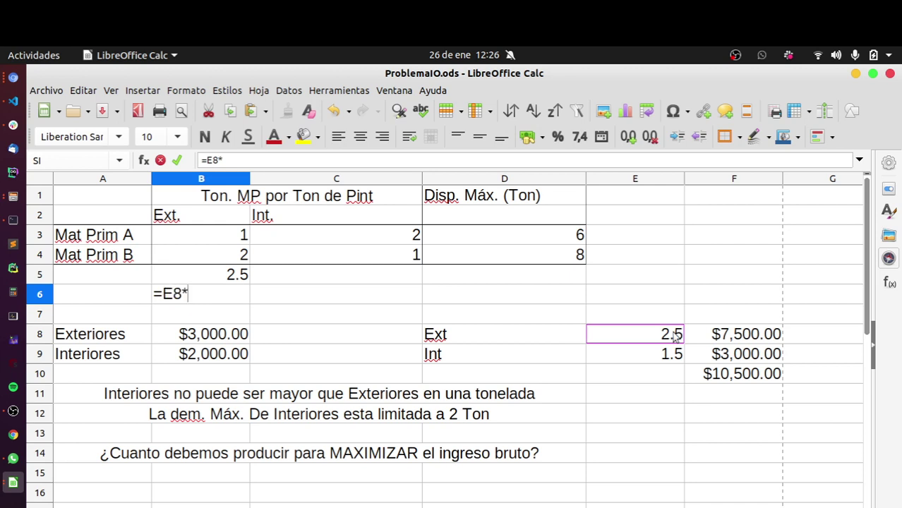
pyautogui.click(200, 260)
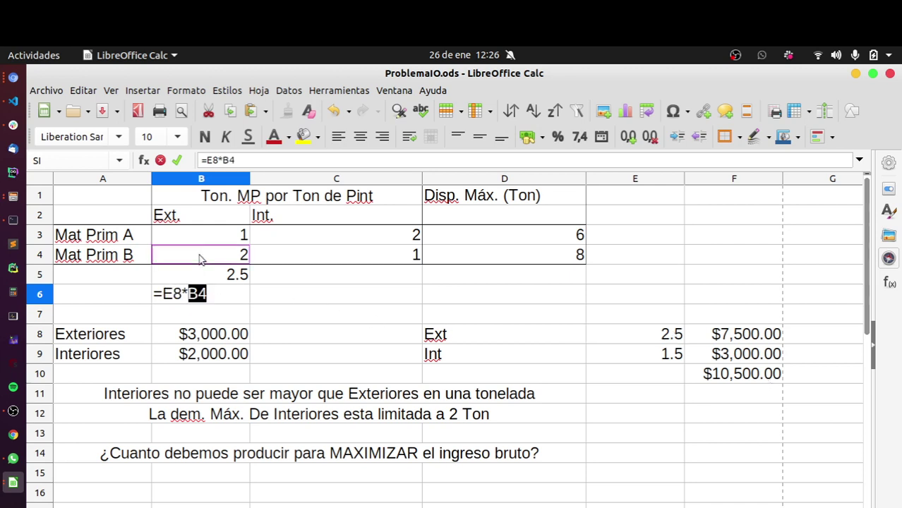
pyautogui.press('Return')
# Calculate the Int usage of Mat Prim A in C5 with the formula =E9*C3
pyautogui.press('Right')
pyautogui.press('Up')
pyautogui.press('Up')
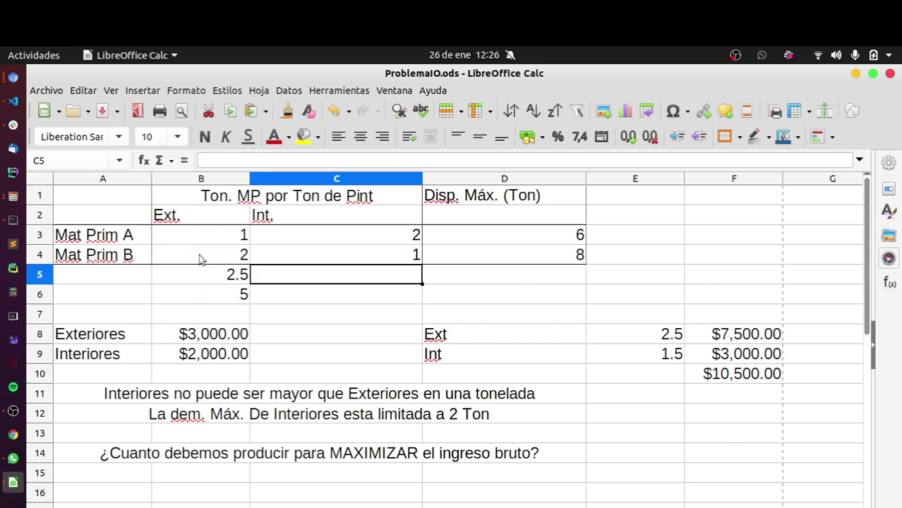
pyautogui.write('=')
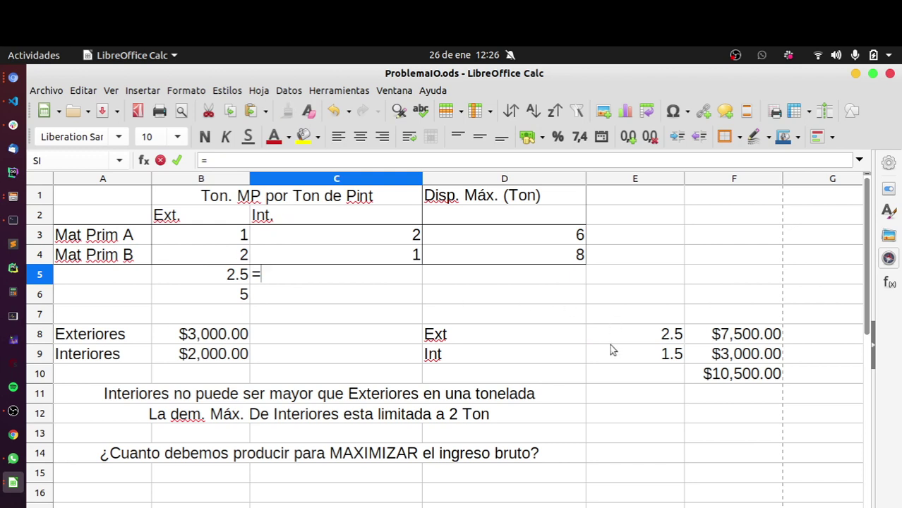
pyautogui.click(613, 355)
pyautogui.write('*')
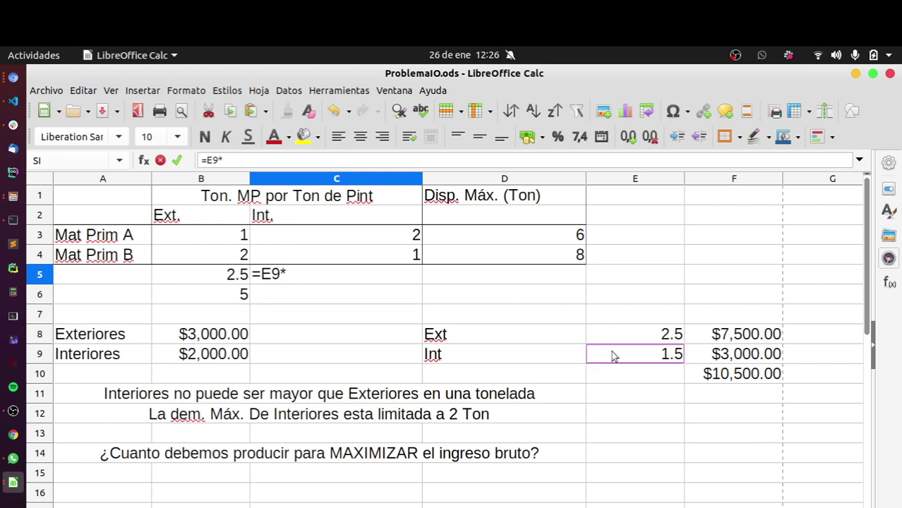
pyautogui.click(407, 242)
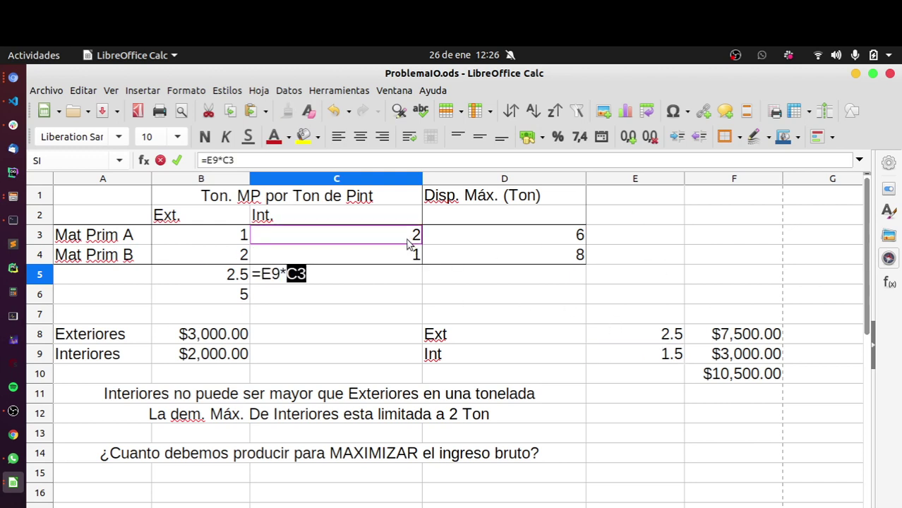
pyautogui.press('Return')
# Calculate the Int usage of Mat Prim B in C6 with the formula =E9*C4
pyautogui.write('=')
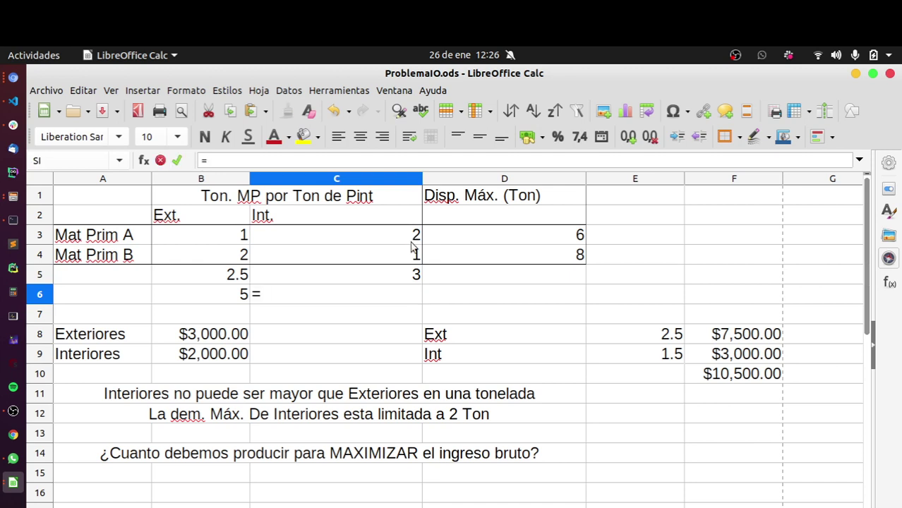
pyautogui.click(653, 354)
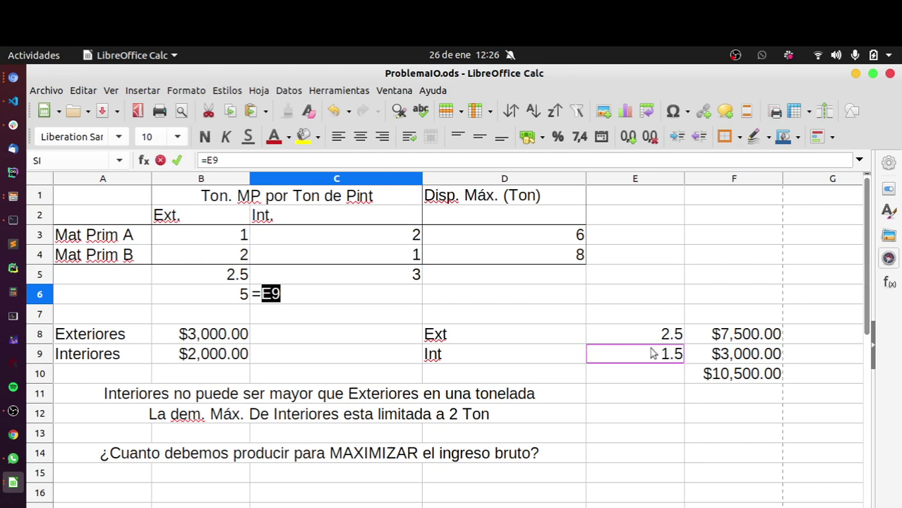
pyautogui.write('*')
pyautogui.click(399, 255)
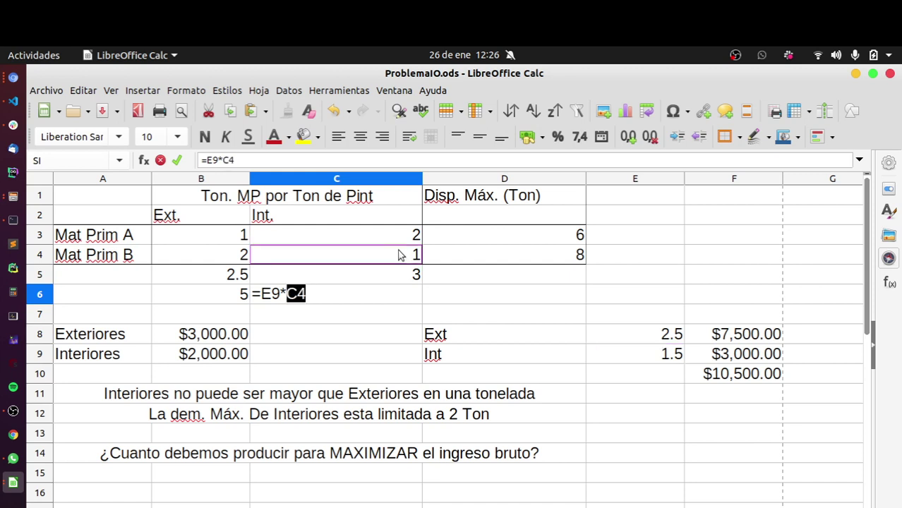
pyautogui.press('Return')
# Total the Mat Prim A usage in D5 with the formula =B5+C5
pyautogui.press('Right')
pyautogui.press('Up')
pyautogui.press('Up')
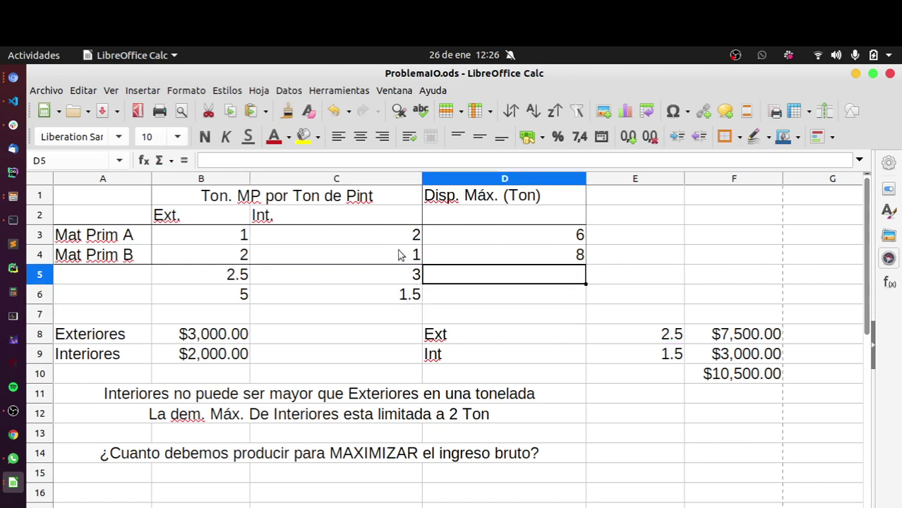
pyautogui.write('=')
pyautogui.press('Left')
pyautogui.press('Left')
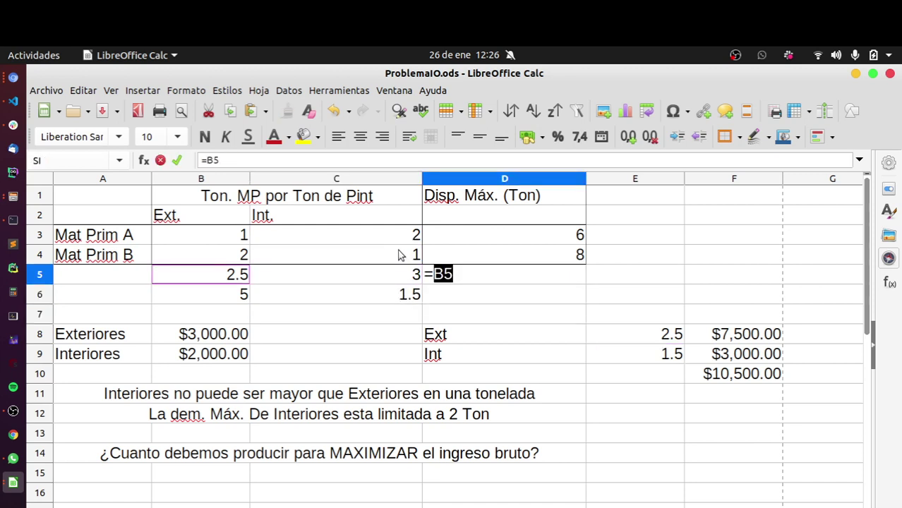
pyautogui.write('+')
pyautogui.press('Left')
pyautogui.press('Right')
pyautogui.press('Right')
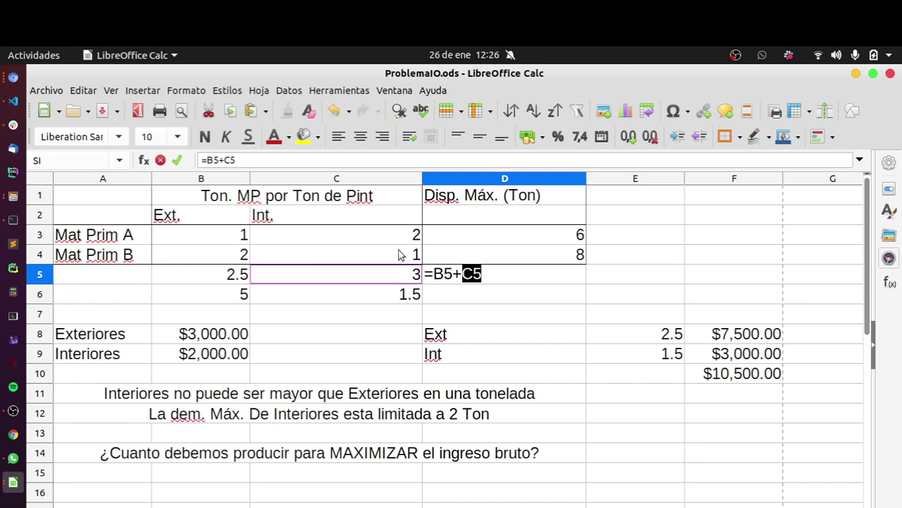
pyautogui.press('Return')
# Total the Mat Prim B usage in D6 with the formula =B6+C6
pyautogui.write('=')
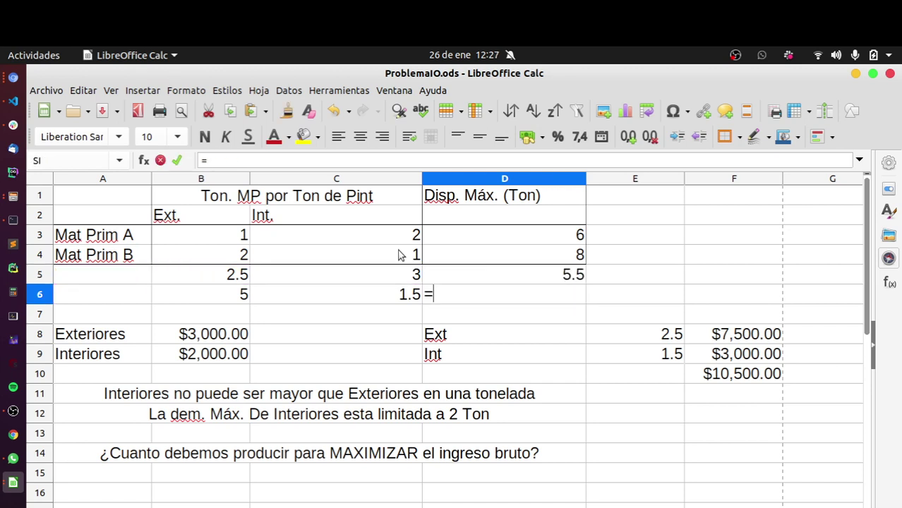
pyautogui.press('Left')
pyautogui.press('Left')
pyautogui.write('+')
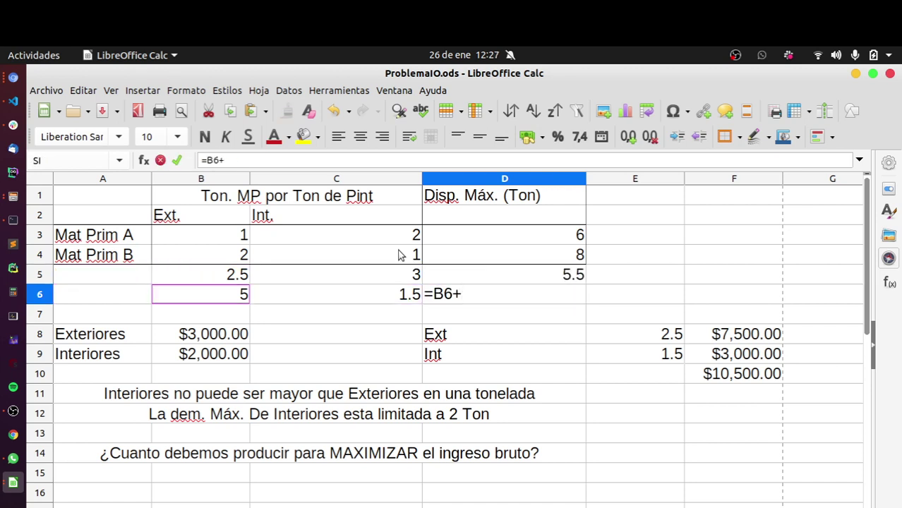
pyautogui.press('Left')
pyautogui.press('Left')
pyautogui.press('Left')
pyautogui.press('Right')
pyautogui.press('Right')
pyautogui.press('Return')
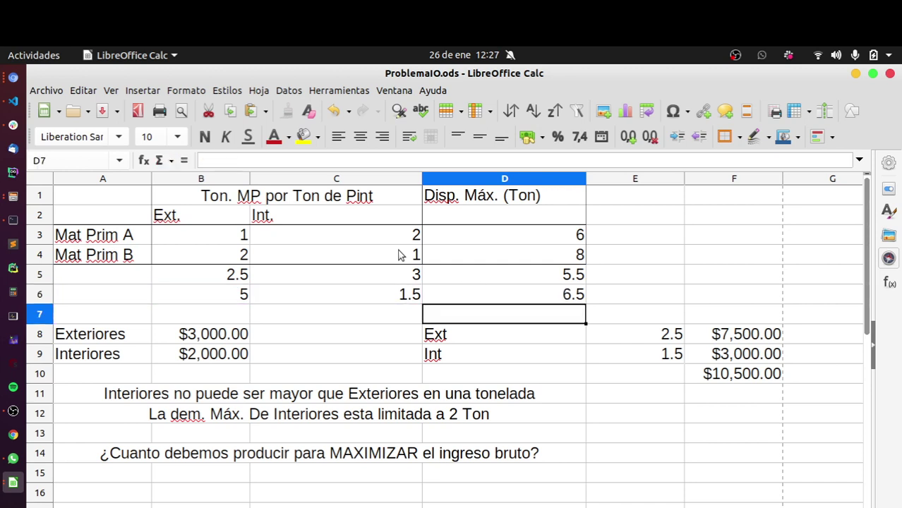
pyautogui.press('Up')
pyautogui.press('Up')
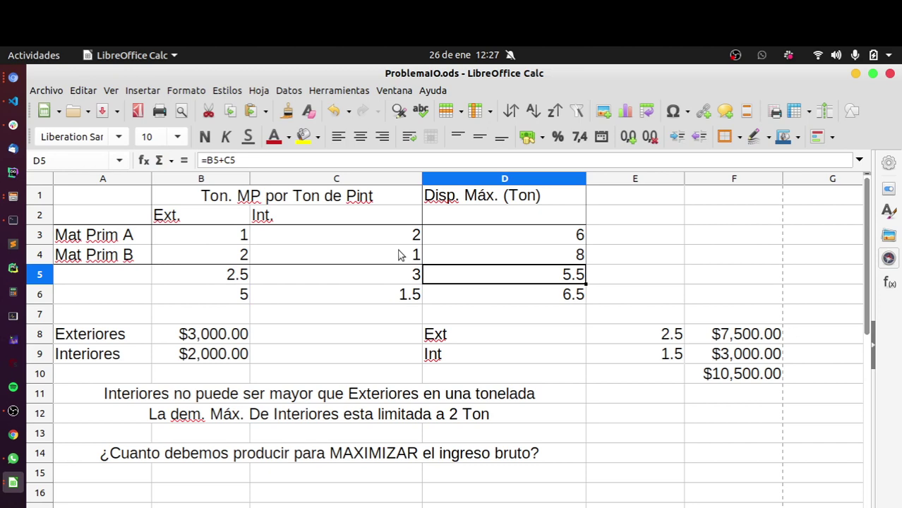
pyautogui.press('Down')
pyautogui.press('Down')
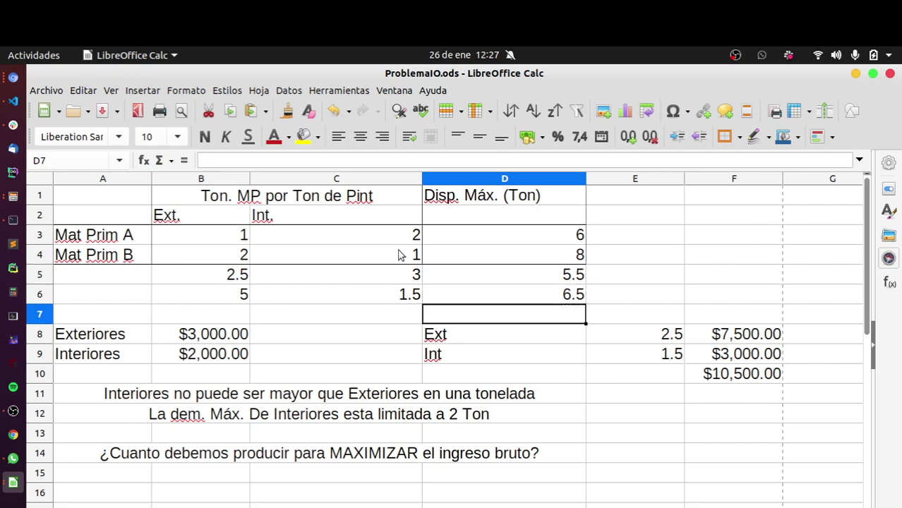
# Check the Google Meet call's participants in Chromium and return to the spreadsheet in LibreOffice Calc
pyautogui.click(857, 74)
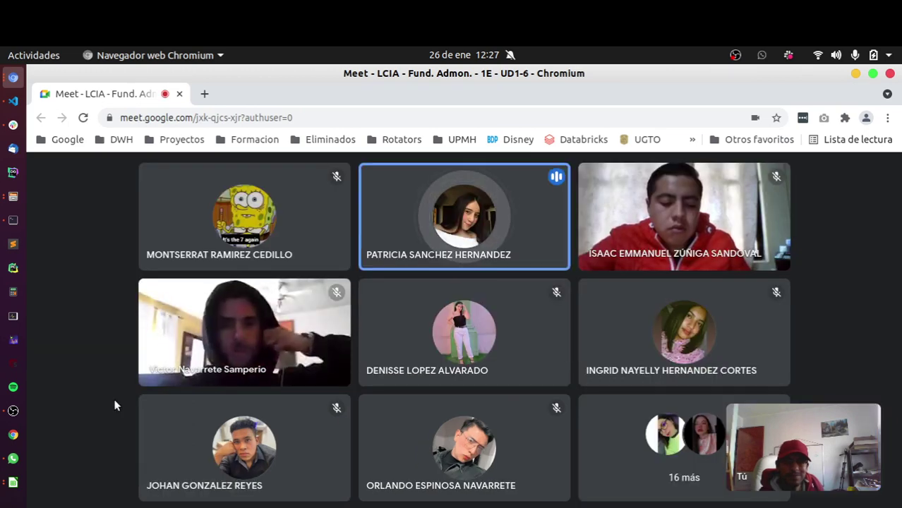
pyautogui.moveTo(487, 254)
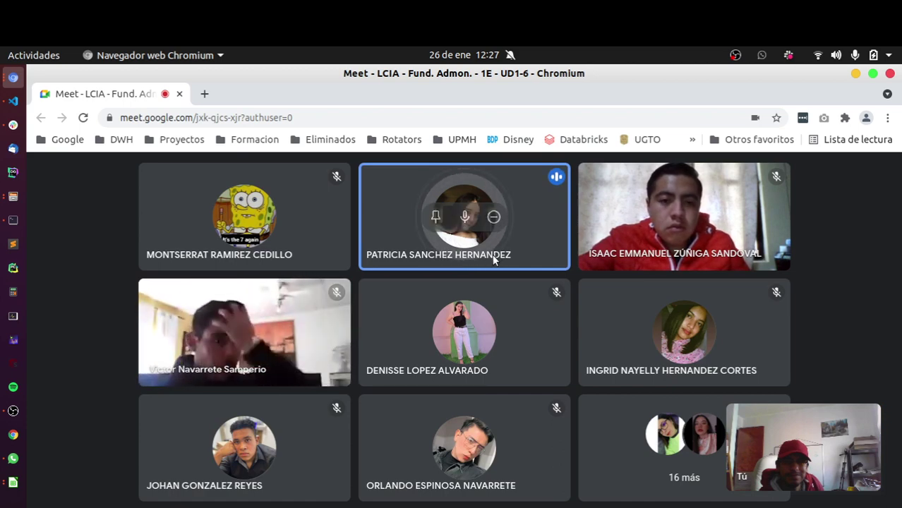
pyautogui.click(13, 482)
pyautogui.click(11, 482)
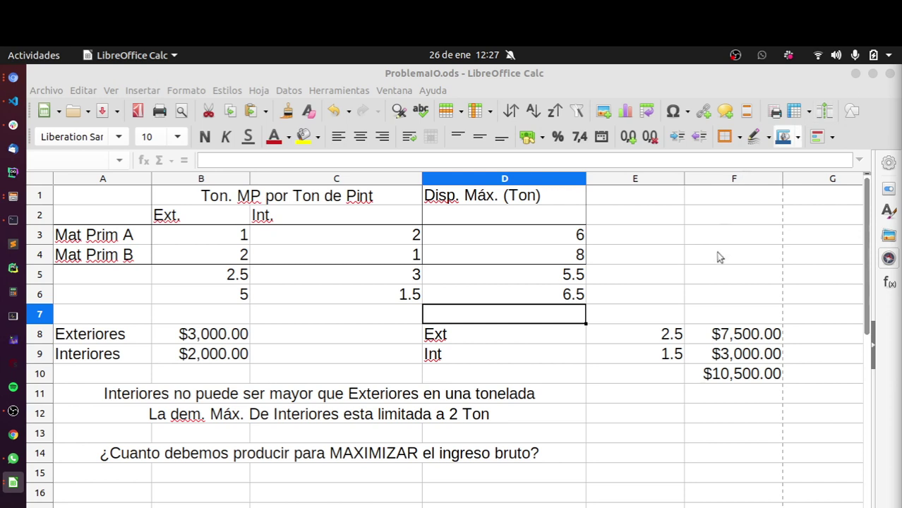
pyautogui.click(854, 67)
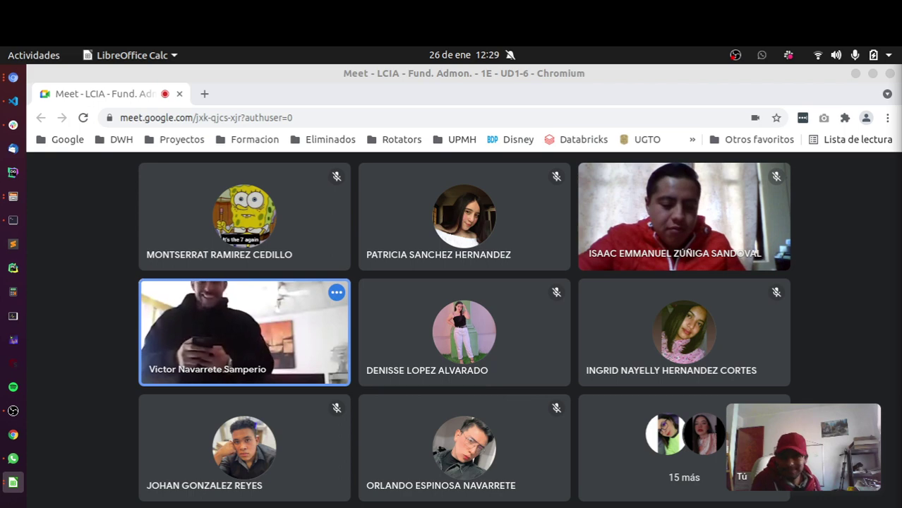
pyautogui.click(13, 458)
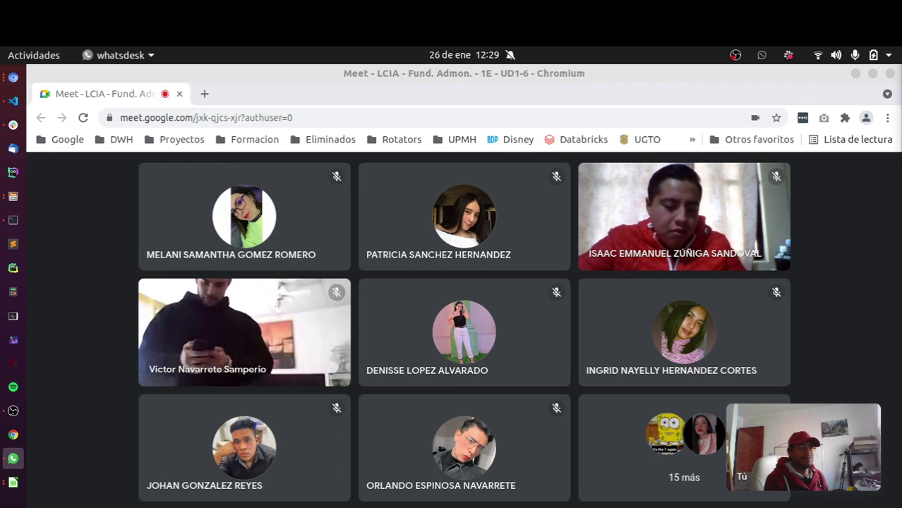
pyautogui.moveTo(805, 446)
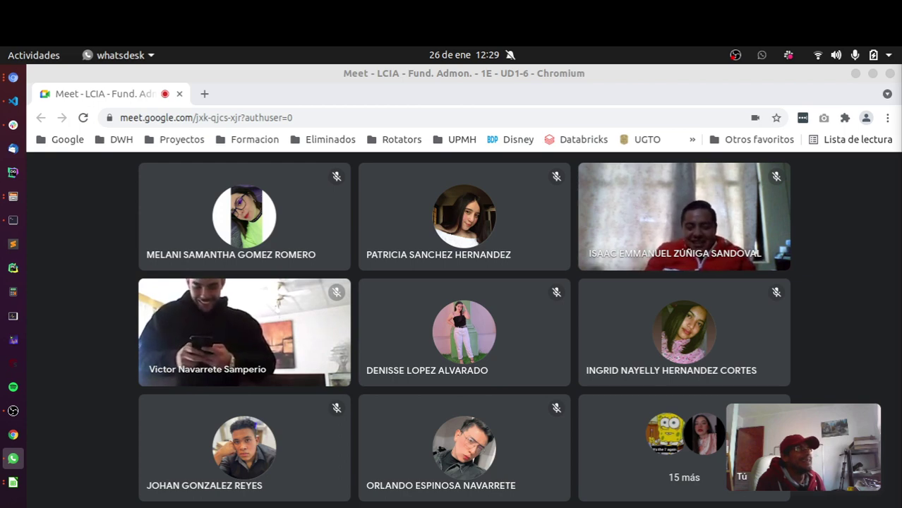
pyautogui.click(13, 483)
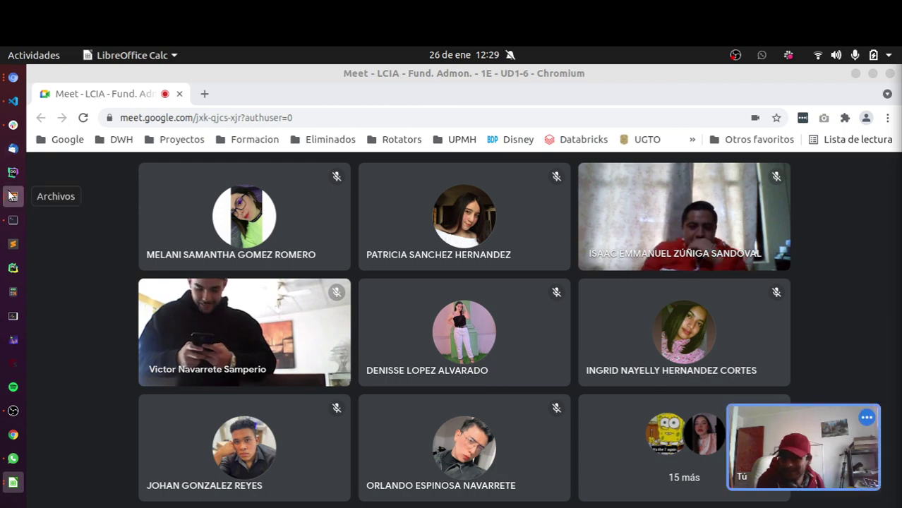
pyautogui.click(12, 196)
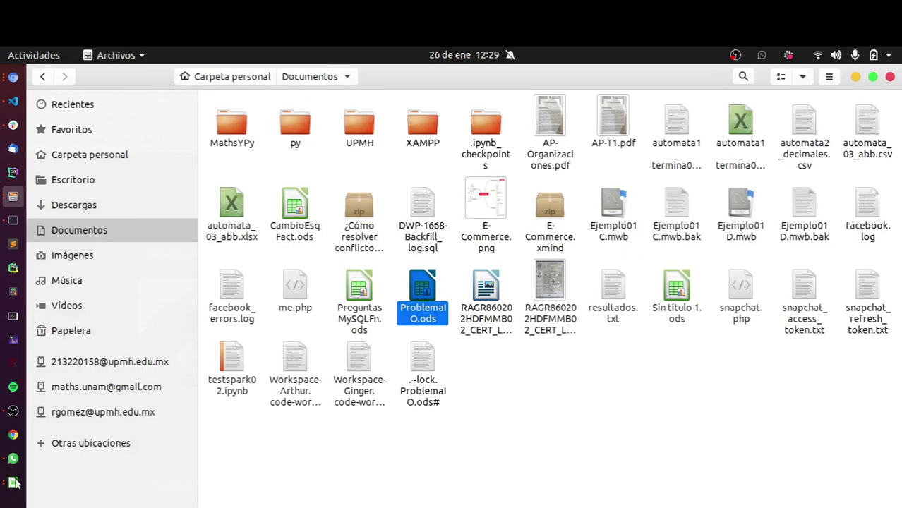
# Switch to the Google Meet call in Chromium and present the full screen, sharing Pantalla 1
pyautogui.click(13, 76)
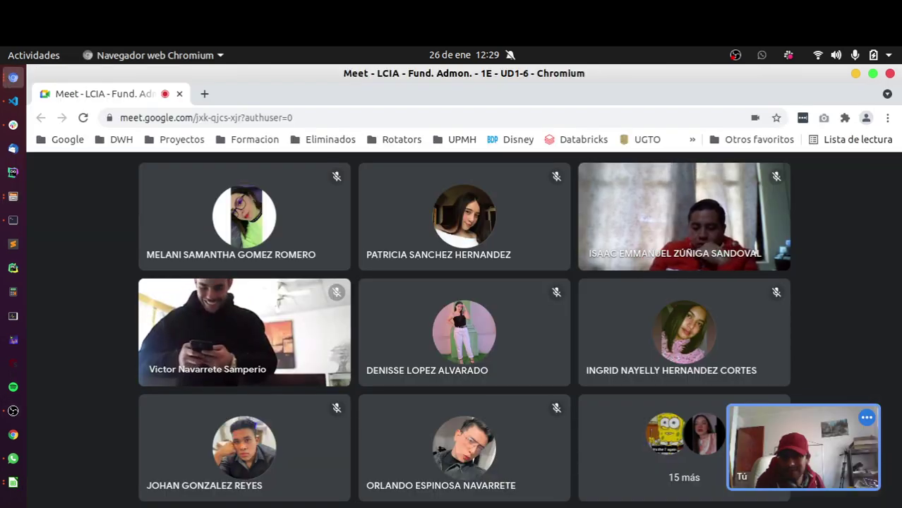
pyautogui.click(558, 505)
pyautogui.click(546, 436)
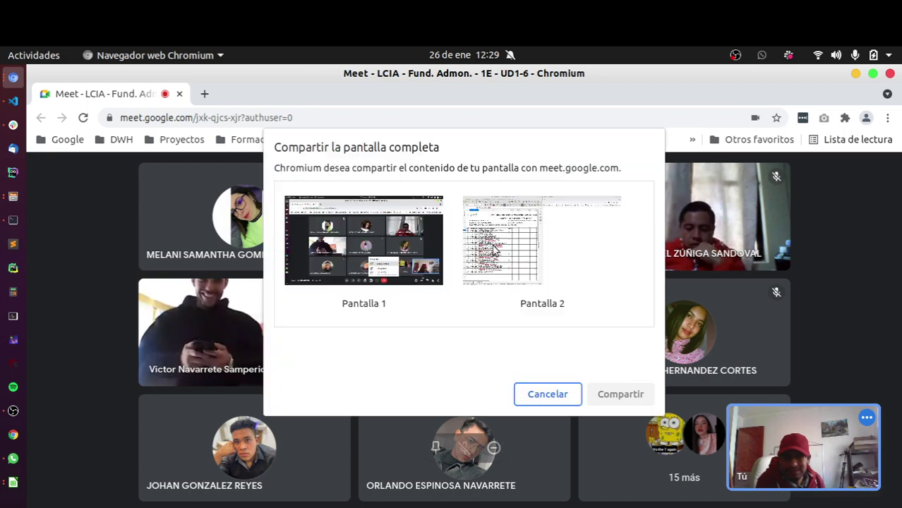
pyautogui.click(543, 254)
pyautogui.click(364, 254)
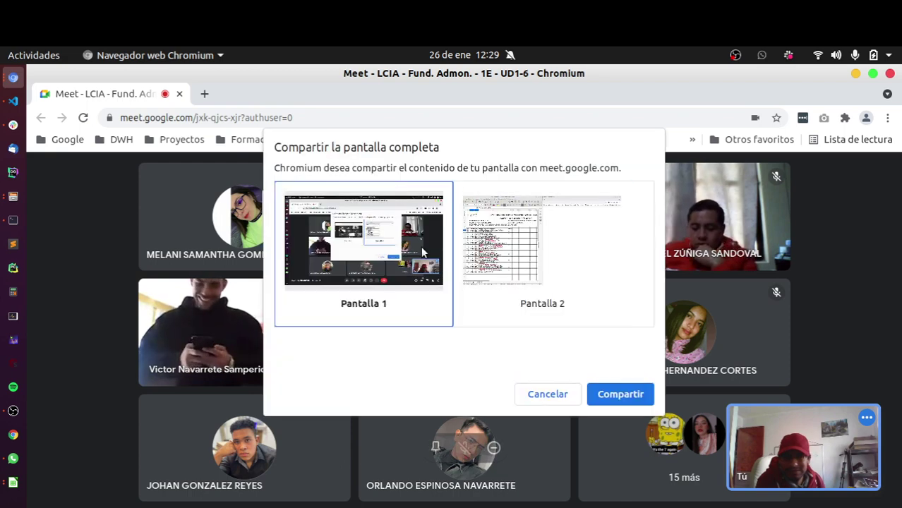
pyautogui.click(627, 395)
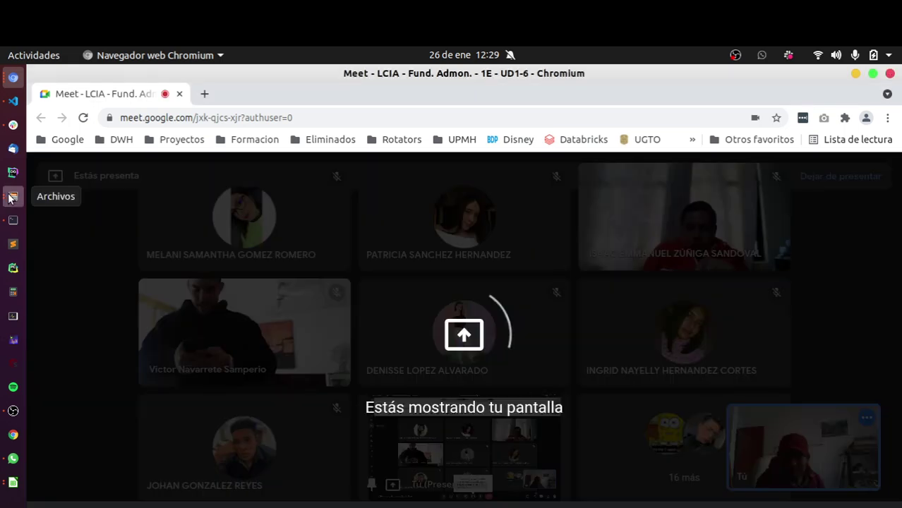
# Switch to the file manager and open the image "WhatsApp Image 2022-01-26 at 12.28.42 PM.jpeg" from the Descargas folder
pyautogui.click(13, 197)
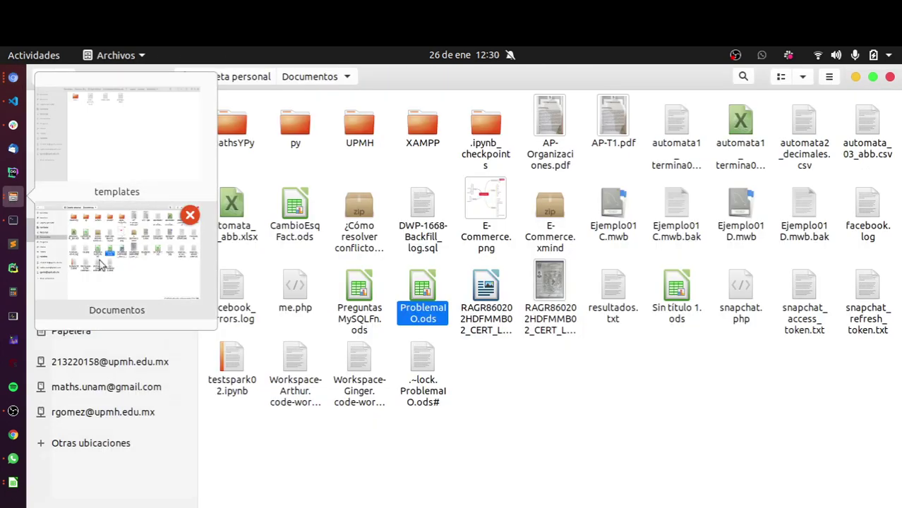
pyautogui.click(593, 404)
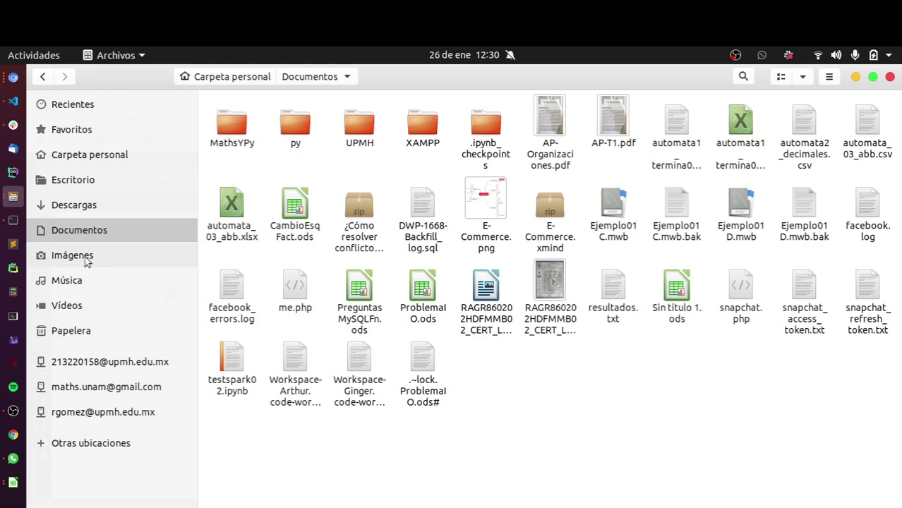
pyautogui.click(78, 205)
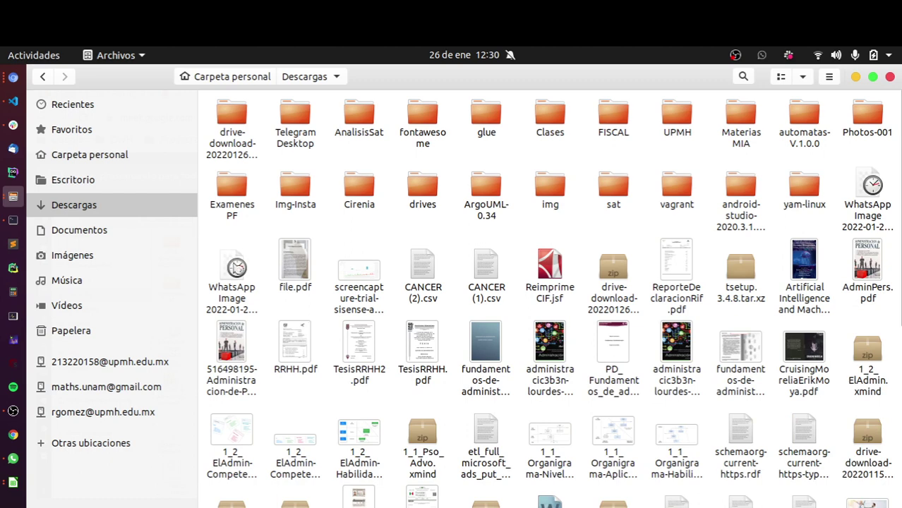
pyautogui.click(236, 268)
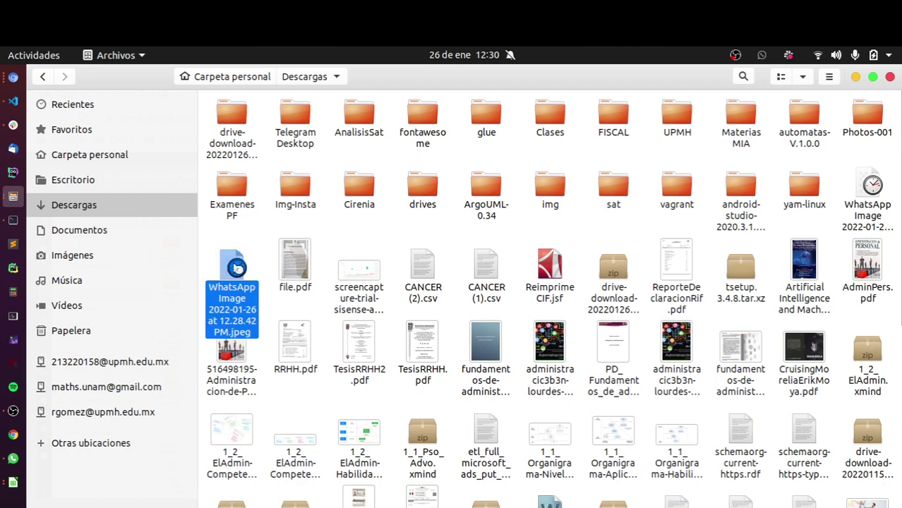
pyautogui.doubleClick(236, 269)
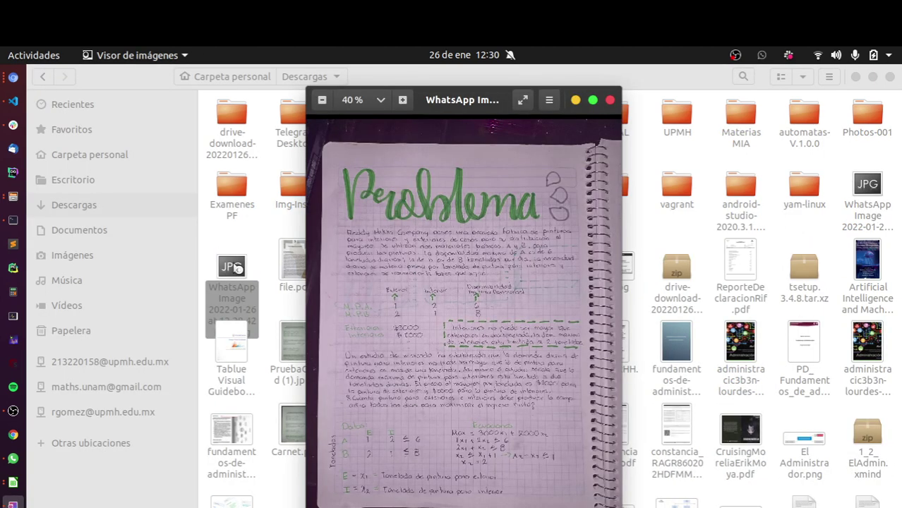
# Maximize the image viewer window and set the handwritten problem page's zoom to 100 %
pyautogui.click(593, 100)
pyautogui.click(101, 79)
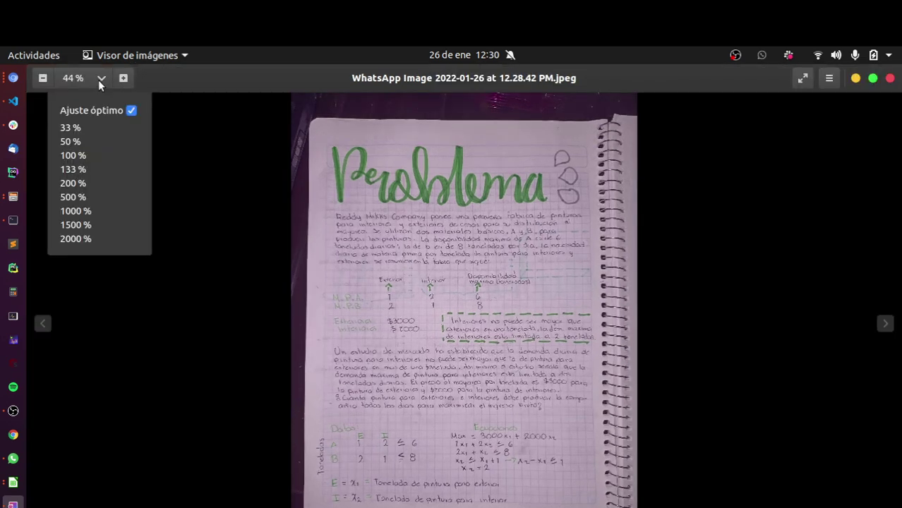
pyautogui.click(99, 155)
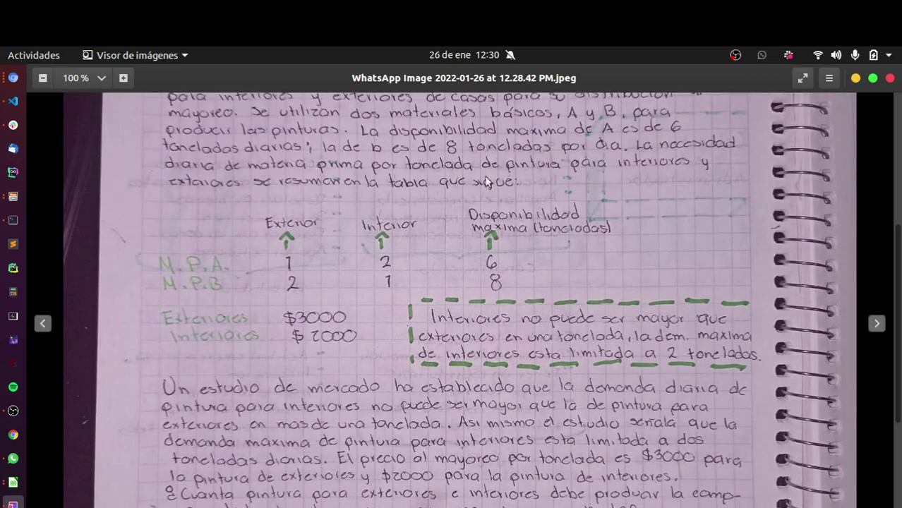
# Examine the handwritten problem statement, the raw material table, and the data and equations at the end of the page
pyautogui.moveTo(682, 197); pyautogui.dragTo(666, 302)
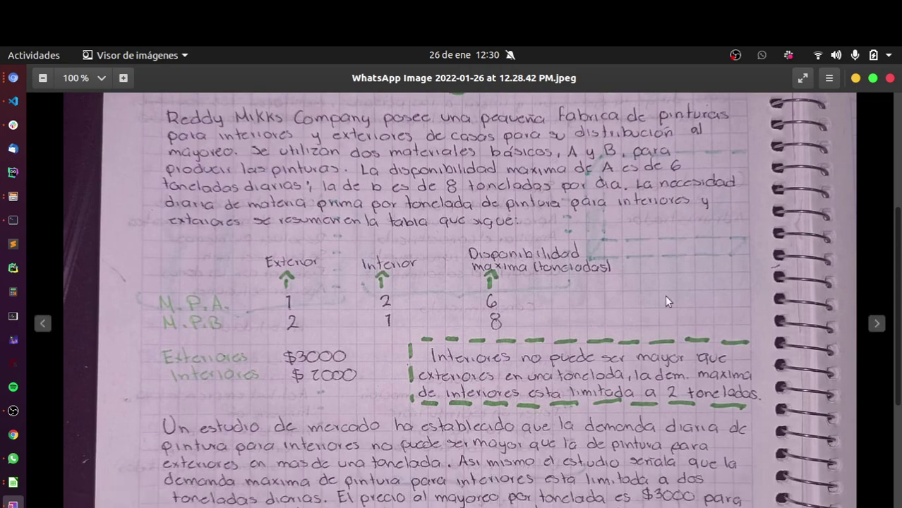
pyautogui.scroll(-3, 667, 301)
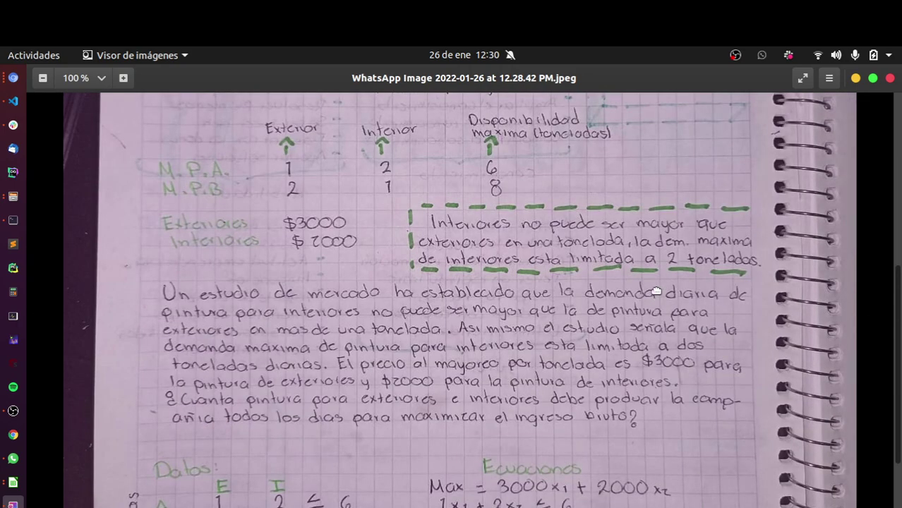
pyautogui.scroll(-4, 657, 291)
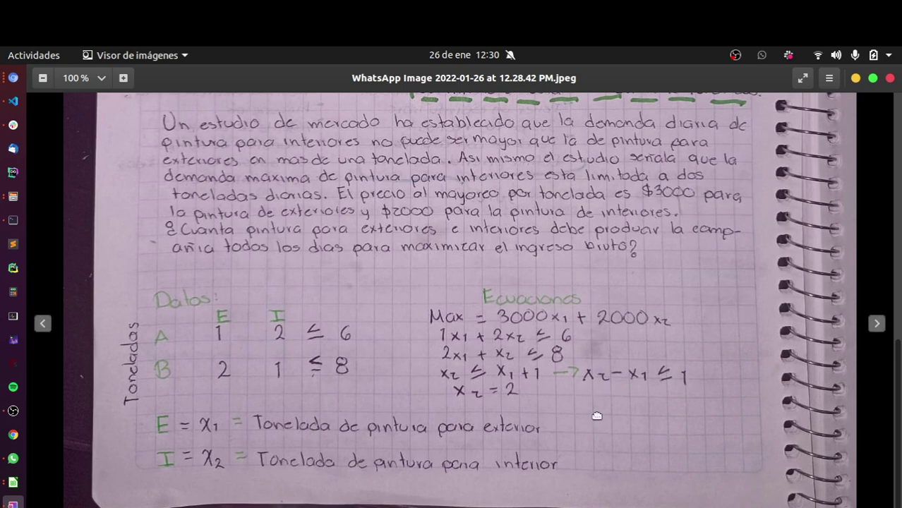
pyautogui.scroll(-2, 598, 323)
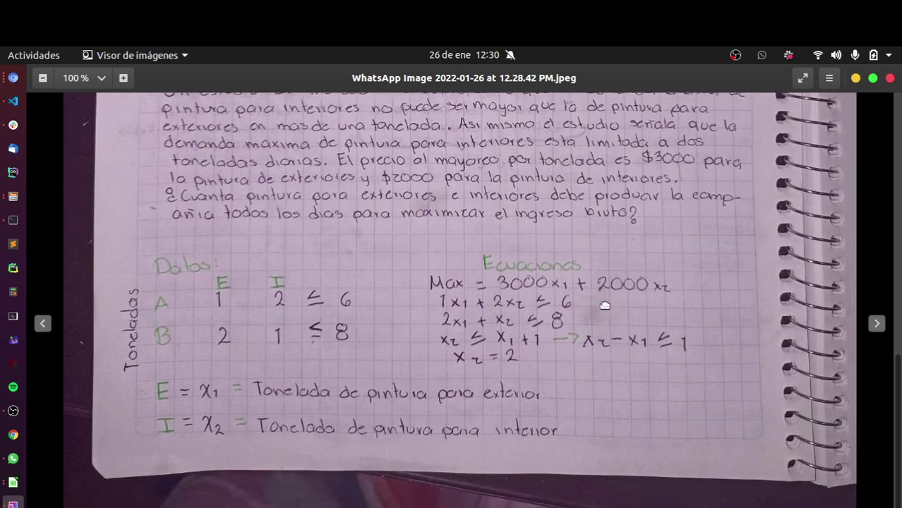
pyautogui.scroll(2, 600, 327)
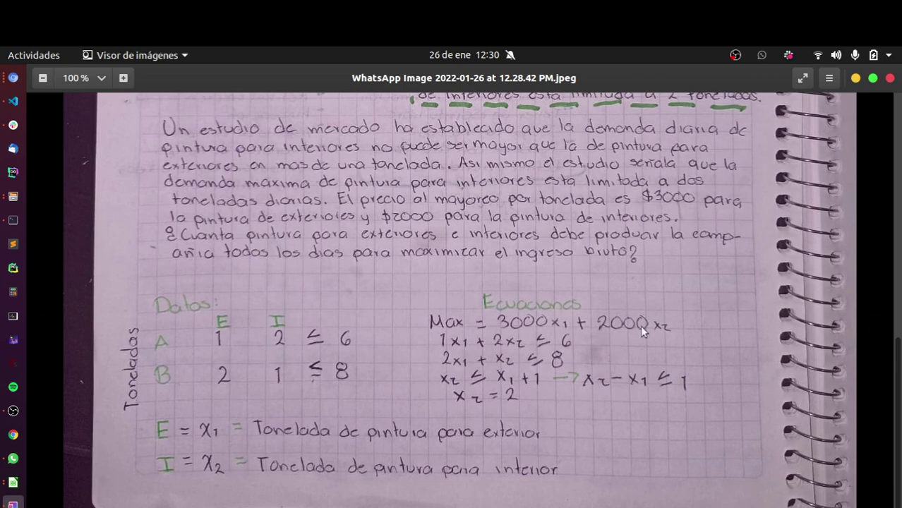
pyautogui.scroll(1, 639, 316)
pyautogui.scroll(-1, 639, 316)
pyautogui.scroll(-1, 640, 315)
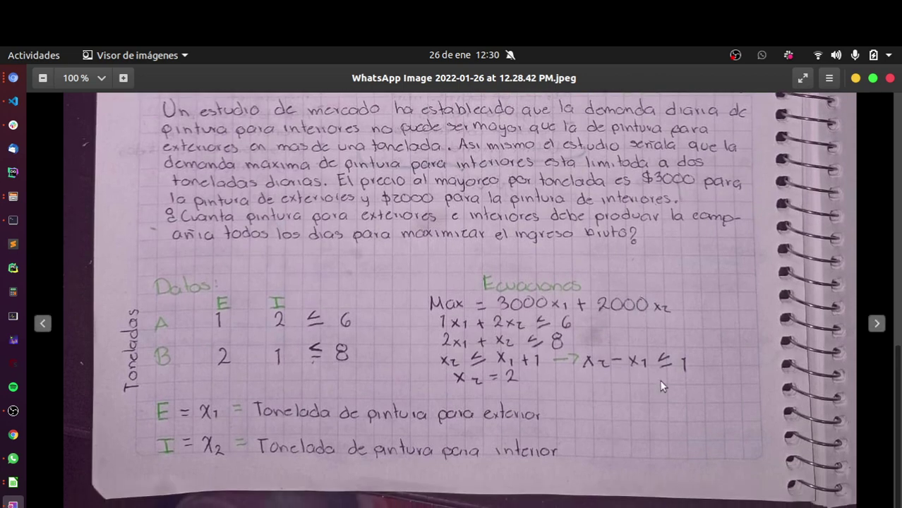
pyautogui.scroll(1, 700, 346)
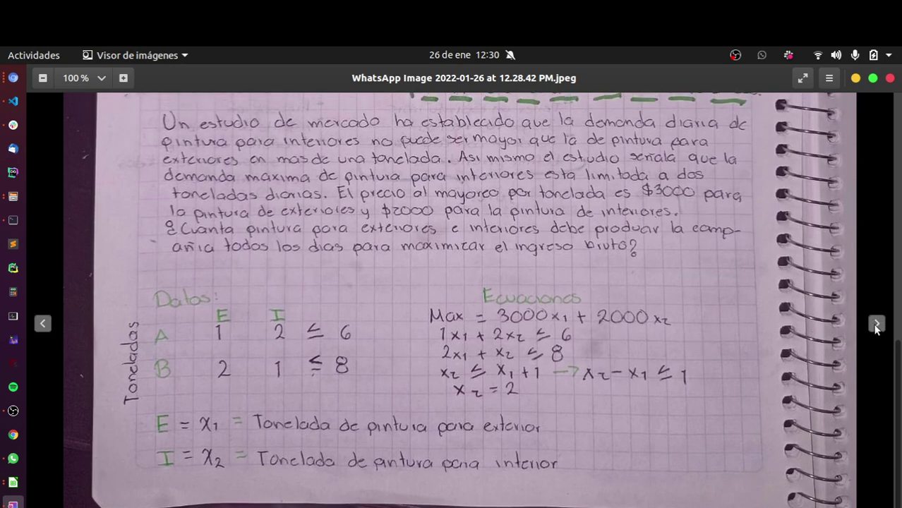
# Show the next image, "WhatsApp Image 2022-01-26 at 12.28.43 PM.jpeg", at 100 % zoom
pyautogui.click(876, 324)
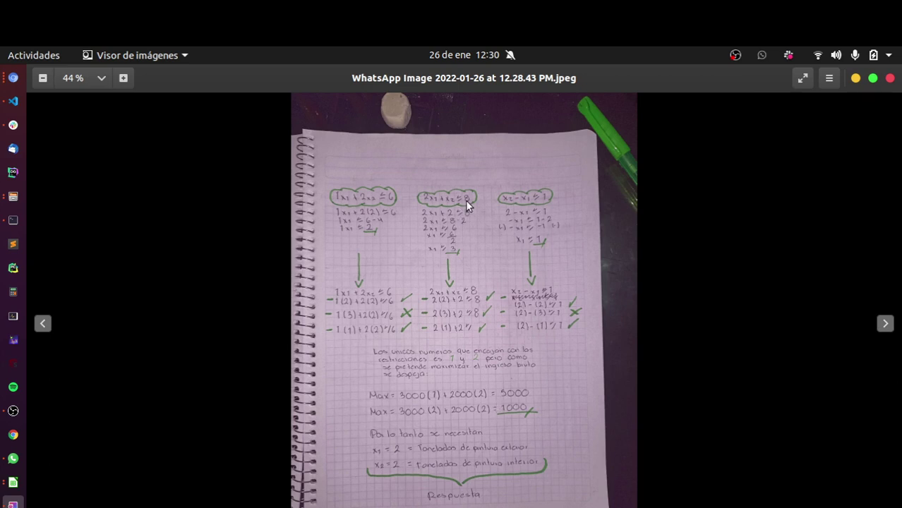
pyautogui.click(101, 79)
pyautogui.click(97, 154)
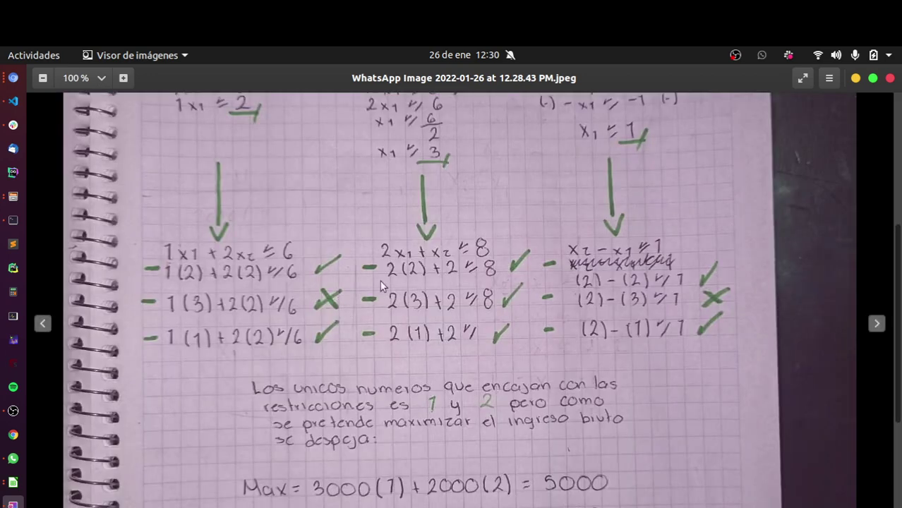
# Review the handwritten solution: the three solved inequalities, their substitution checks, the Max calculations and the final answer
pyautogui.moveTo(381, 286); pyautogui.dragTo(454, 321)
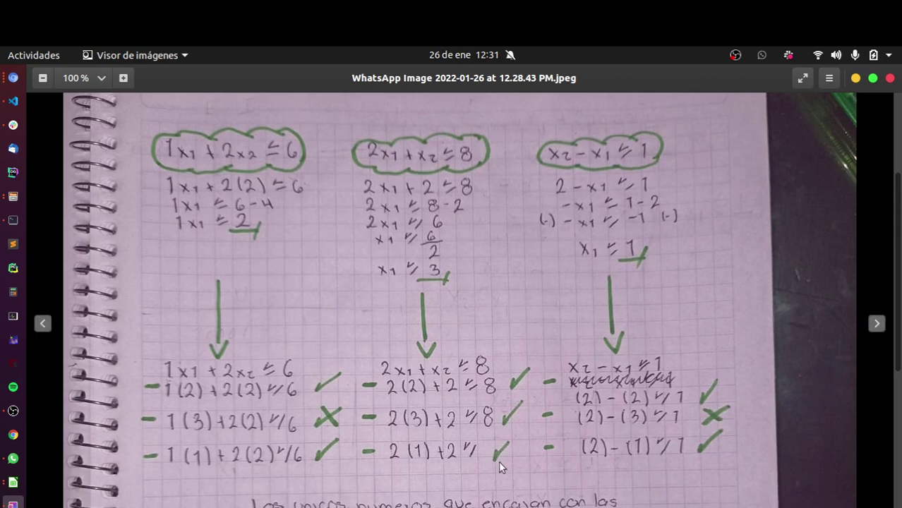
pyautogui.moveTo(500, 466); pyautogui.dragTo(500, 231)
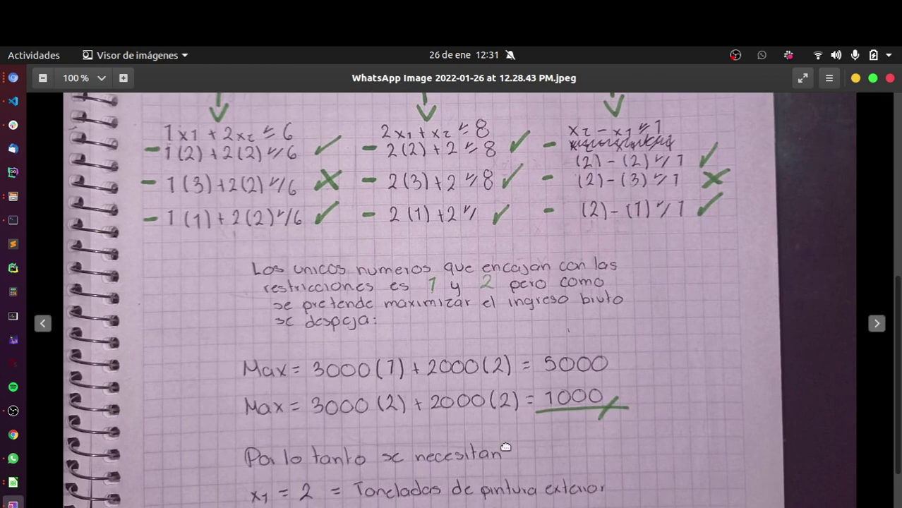
pyautogui.moveTo(504, 446); pyautogui.dragTo(506, 339)
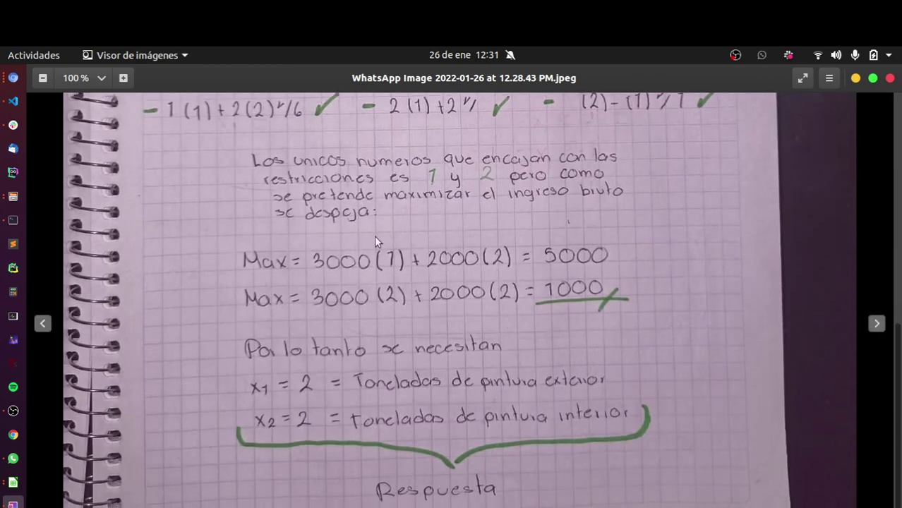
pyautogui.moveTo(555, 176); pyautogui.dragTo(538, 505)
pyautogui.moveTo(517, 221)
pyautogui.mouseDown()
pyautogui.moveTo(513, 377)
pyautogui.moveTo(512, 207)
pyautogui.mouseUp()
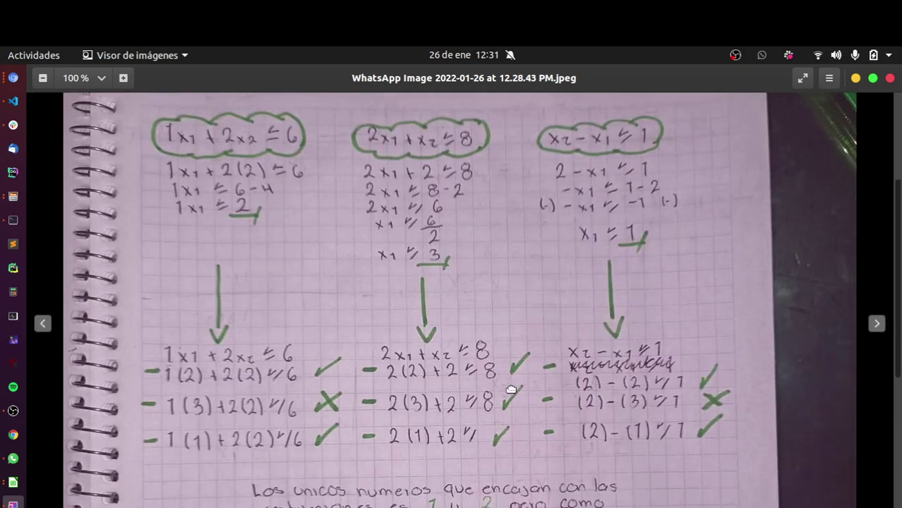
pyautogui.moveTo(511, 389); pyautogui.dragTo(512, 154)
pyautogui.moveTo(516, 329); pyautogui.dragTo(518, 223)
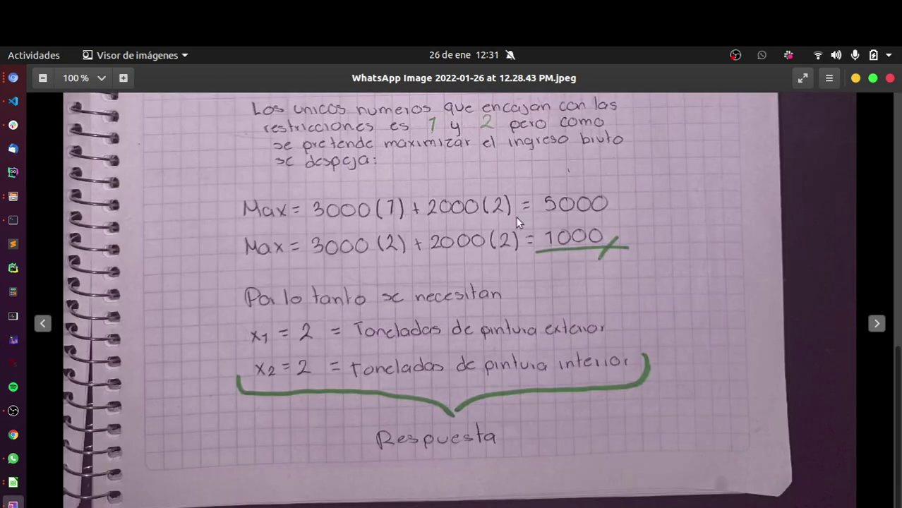
pyautogui.moveTo(514, 178); pyautogui.dragTo(512, 412)
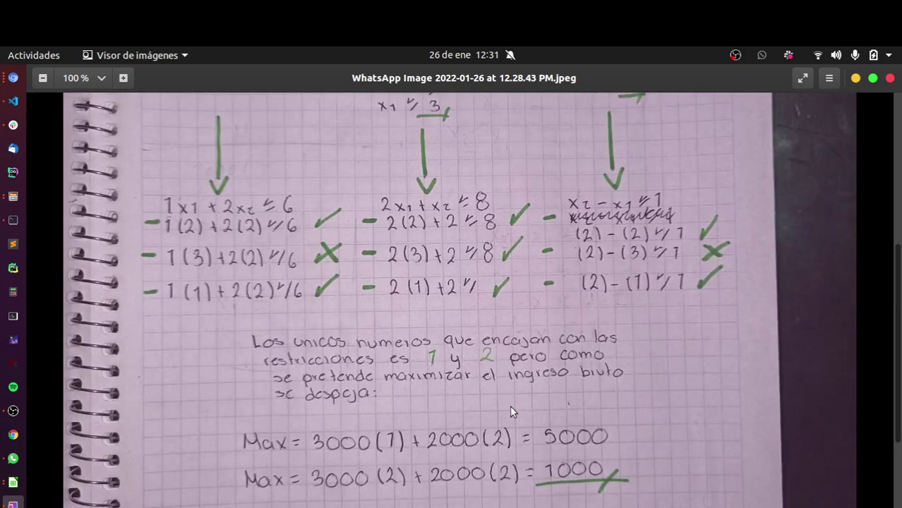
pyautogui.moveTo(511, 312); pyautogui.dragTo(517, 266)
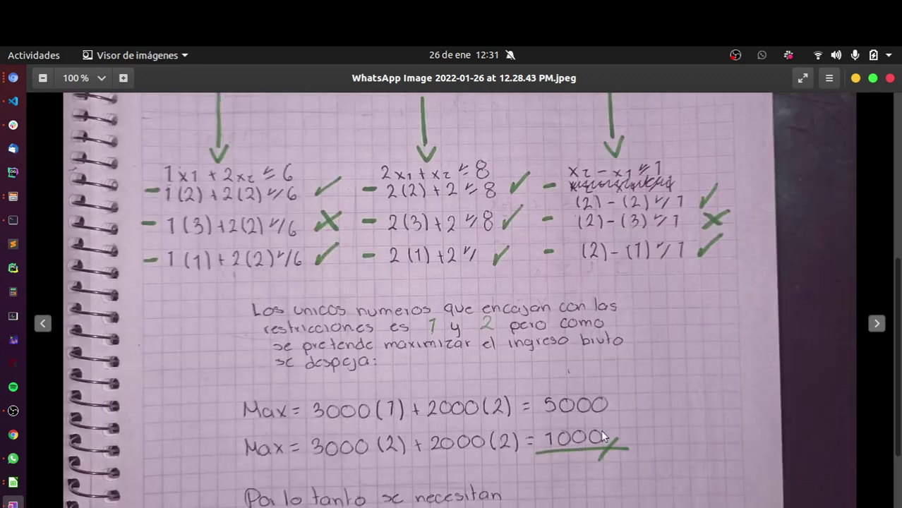
pyautogui.moveTo(459, 472); pyautogui.dragTo(465, 295)
pyautogui.moveTo(423, 205); pyautogui.dragTo(424, 477)
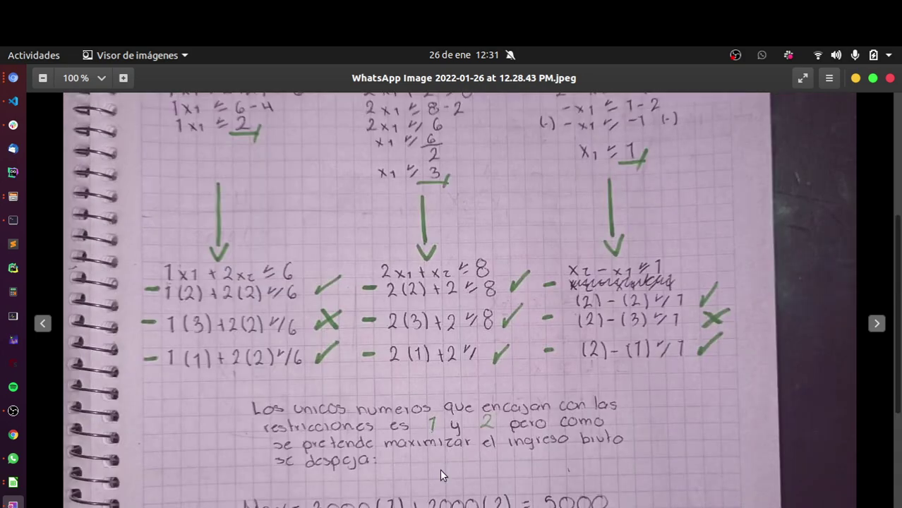
pyautogui.scroll(5, 411, 131)
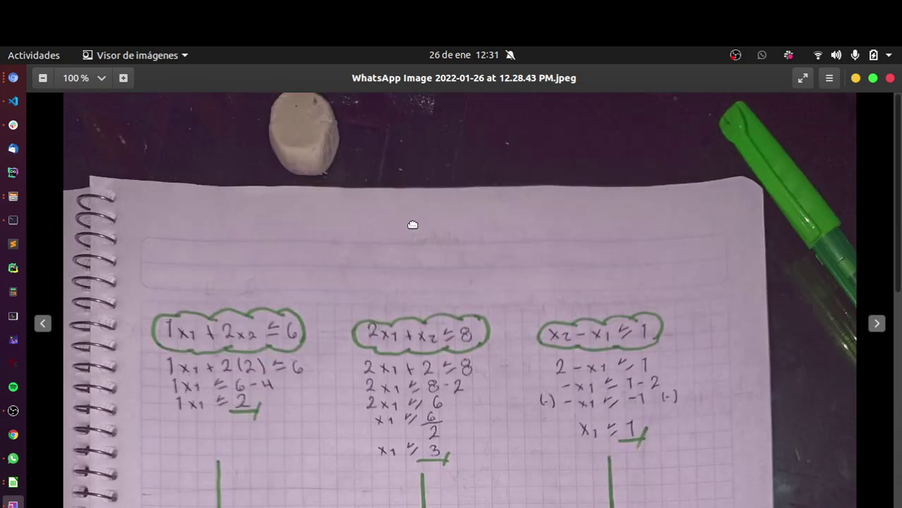
pyautogui.moveTo(411, 342); pyautogui.dragTo(421, 240)
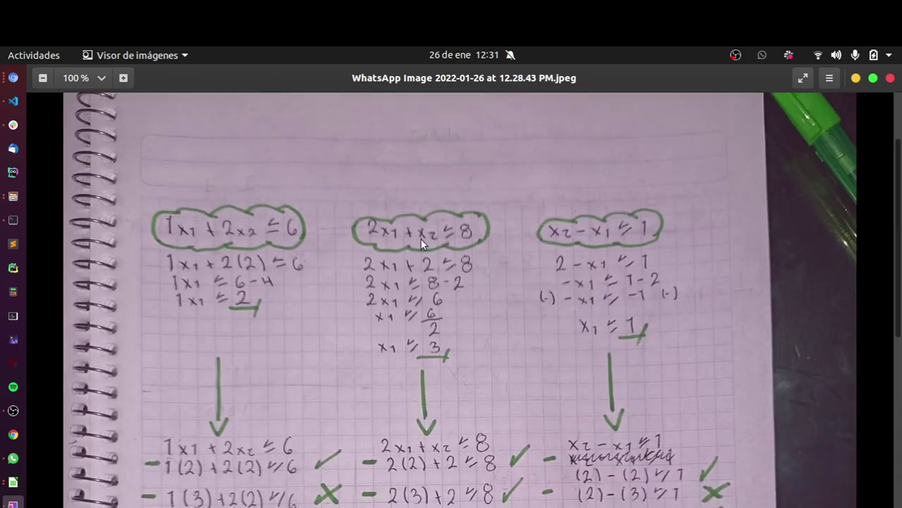
pyautogui.moveTo(422, 359); pyautogui.dragTo(427, 177)
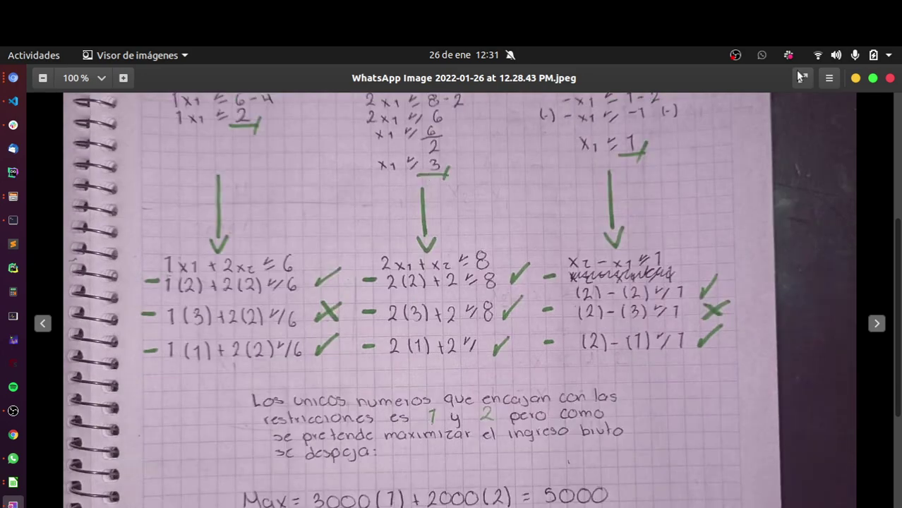
# Close the image viewer and minimize the file manager to return to the Google Meet call
pyautogui.click(890, 79)
pyautogui.click(857, 78)
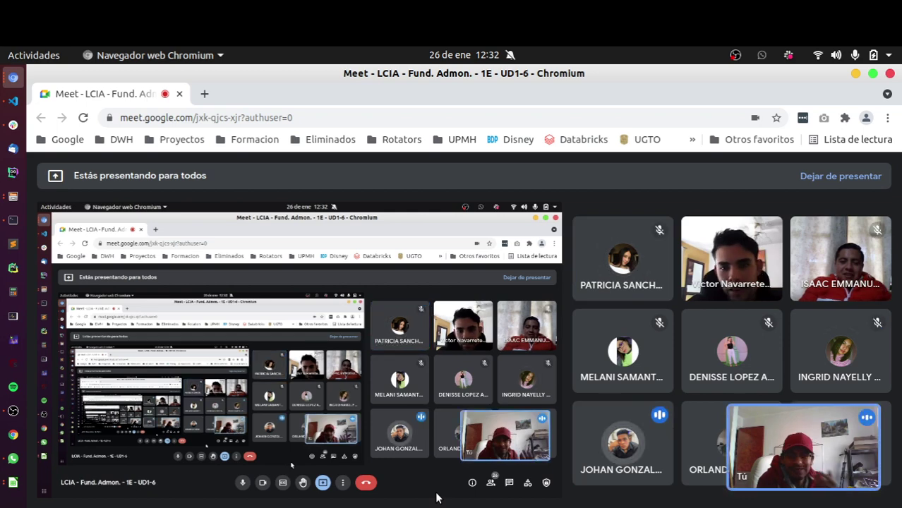
# Switch to the file manager, reopen the selected 12.28.42 PM problem image in a maximized viewer and advance to the 12.28.43 PM image
pyautogui.hotkey('alt', 'Tab')
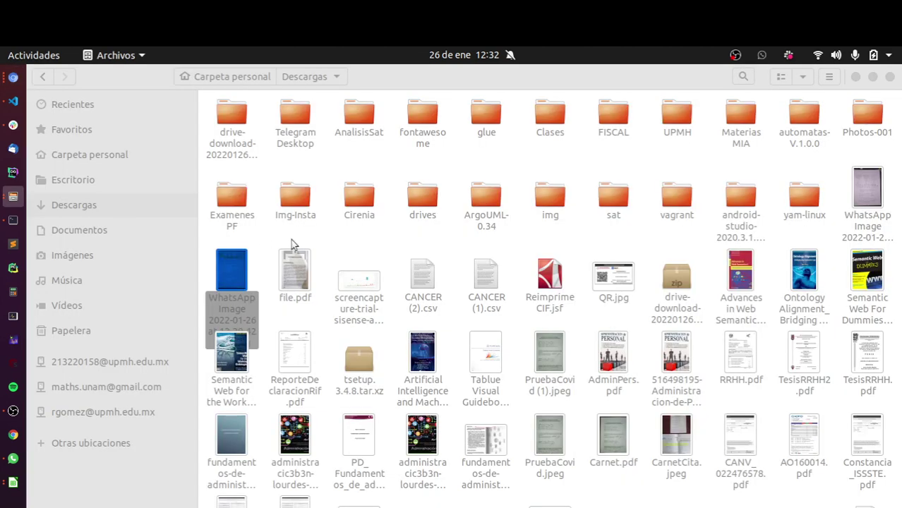
pyautogui.press('Return')
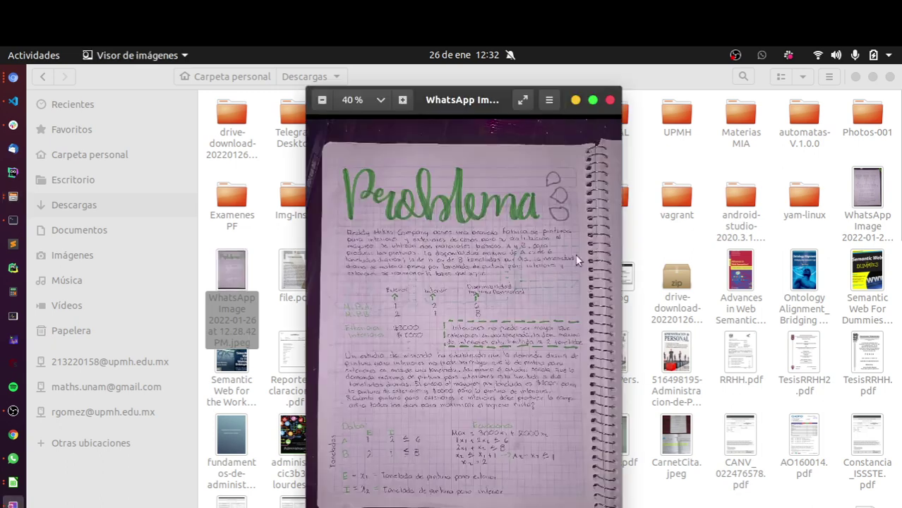
pyautogui.click(593, 99)
pyautogui.press('Right')
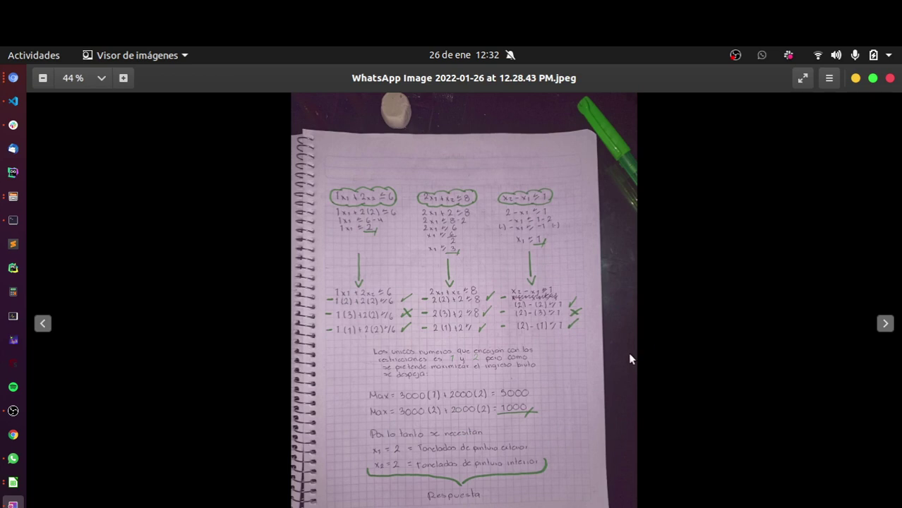
# Enlarge the handwritten solution page to 100 % and examine the three inequalities with their substitution checks
pyautogui.click(101, 77)
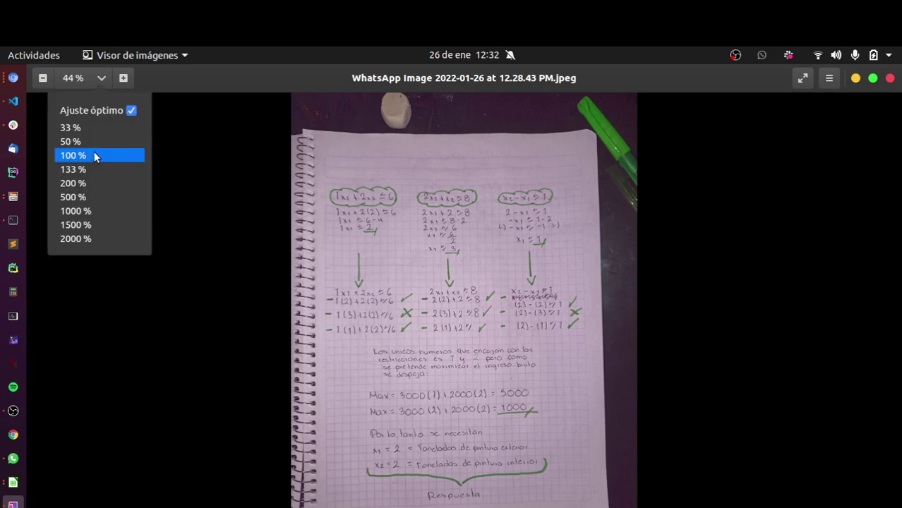
pyautogui.click(94, 156)
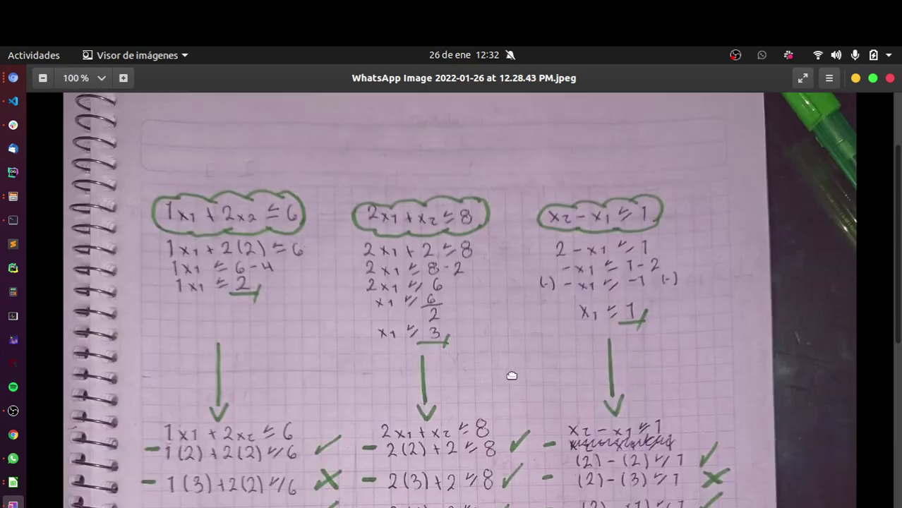
pyautogui.moveTo(512, 375); pyautogui.dragTo(518, 308)
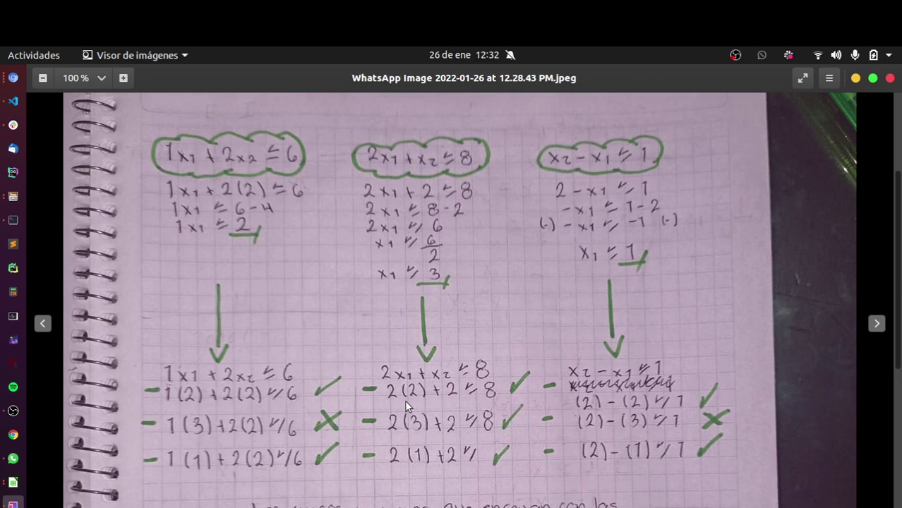
pyautogui.scroll(-1, 318, 292)
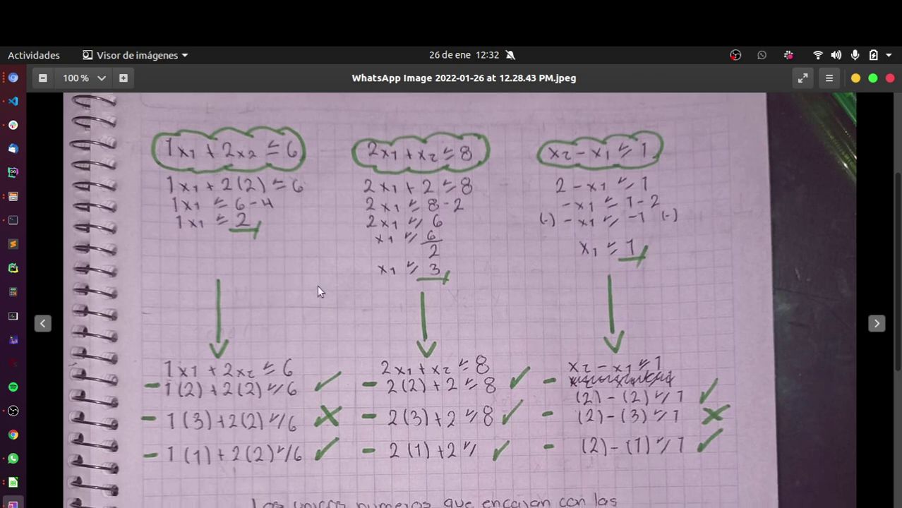
# Return to the 12.28.42 PM problem image and examine its problem statement, raw material table, data and equations in full screen
pyautogui.click(47, 325)
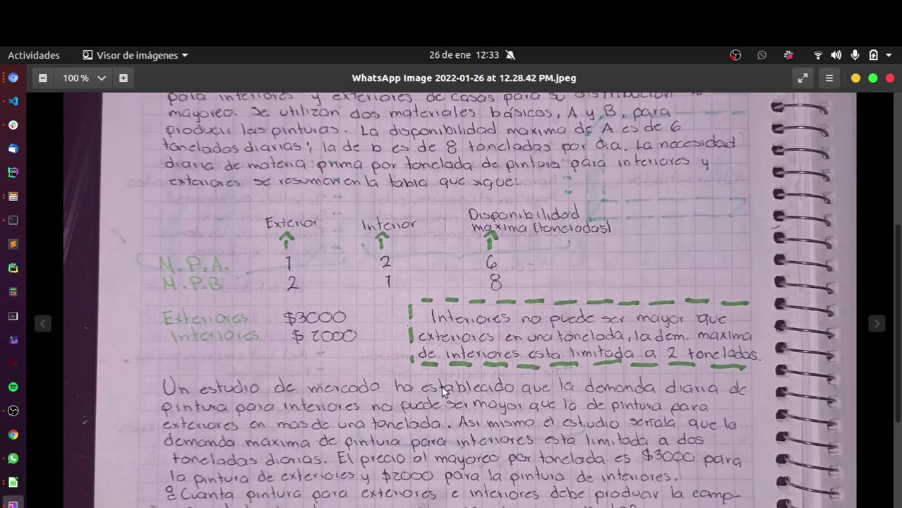
pyautogui.press('F11')
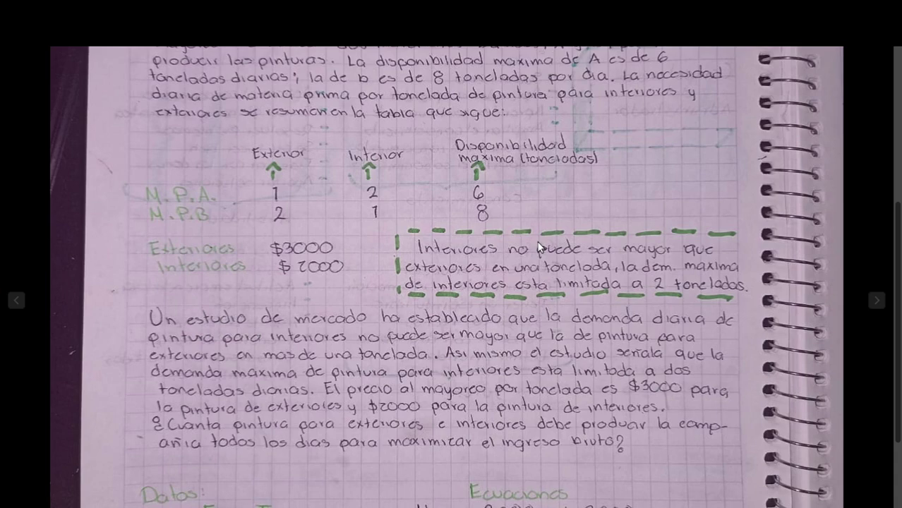
pyautogui.scroll(-3, 603, 366)
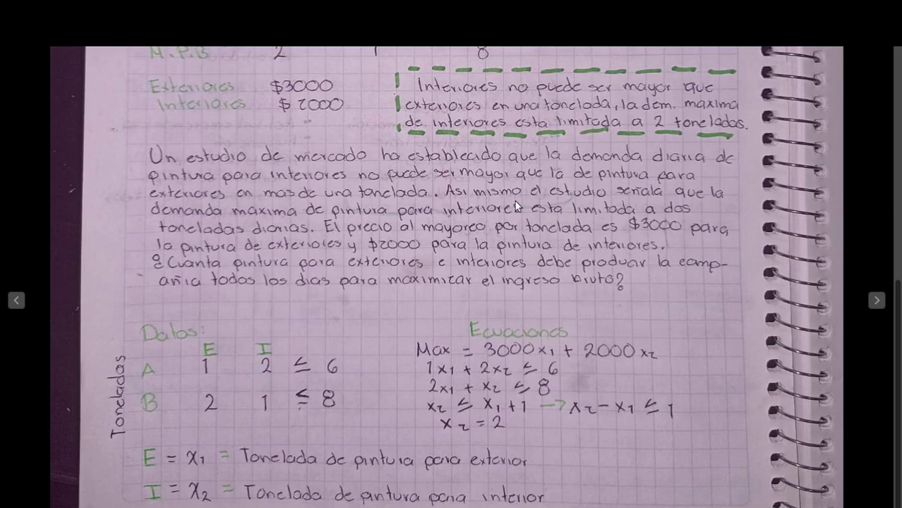
pyautogui.press('Escape')
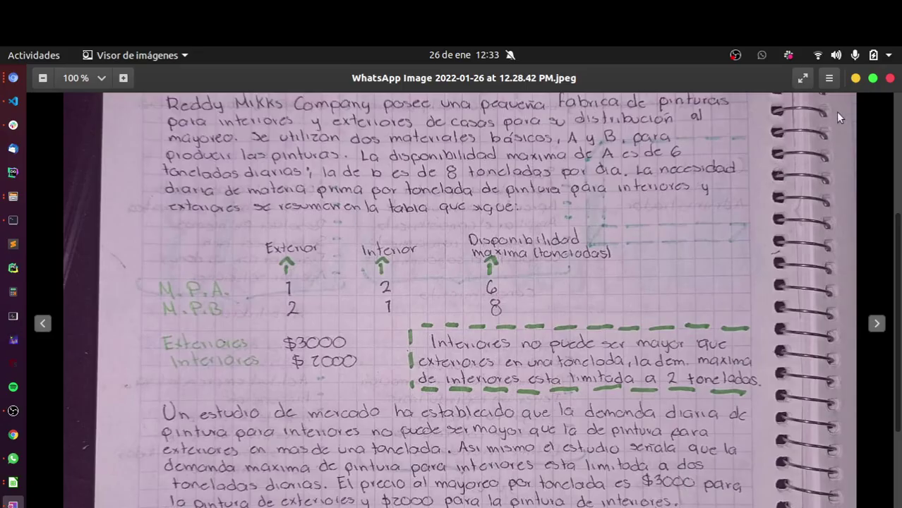
# Minimize the image viewer and the file manager to return to the Google Meet call, and open the call's chat messages
pyautogui.click(856, 79)
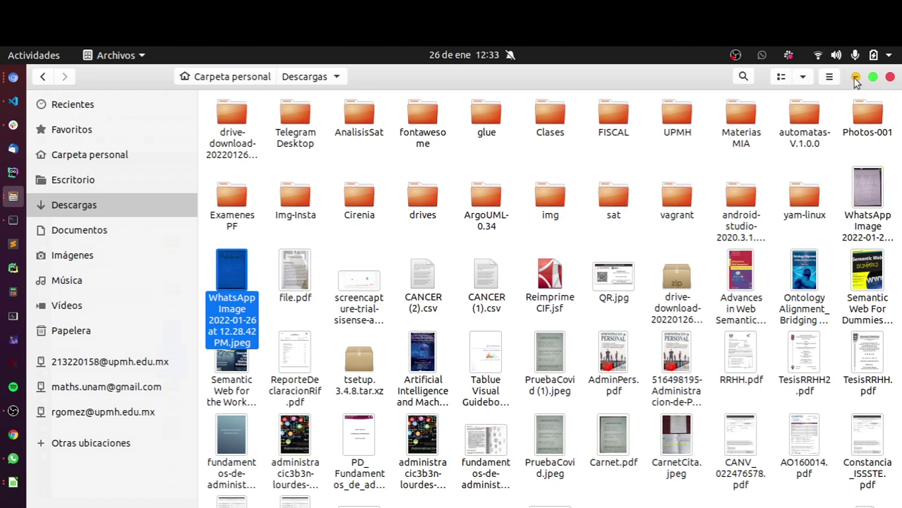
pyautogui.click(856, 79)
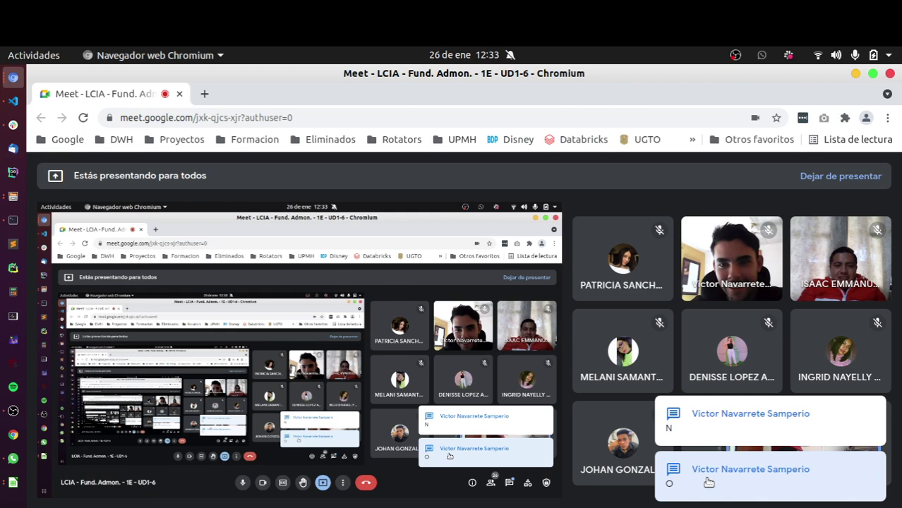
pyautogui.click(709, 483)
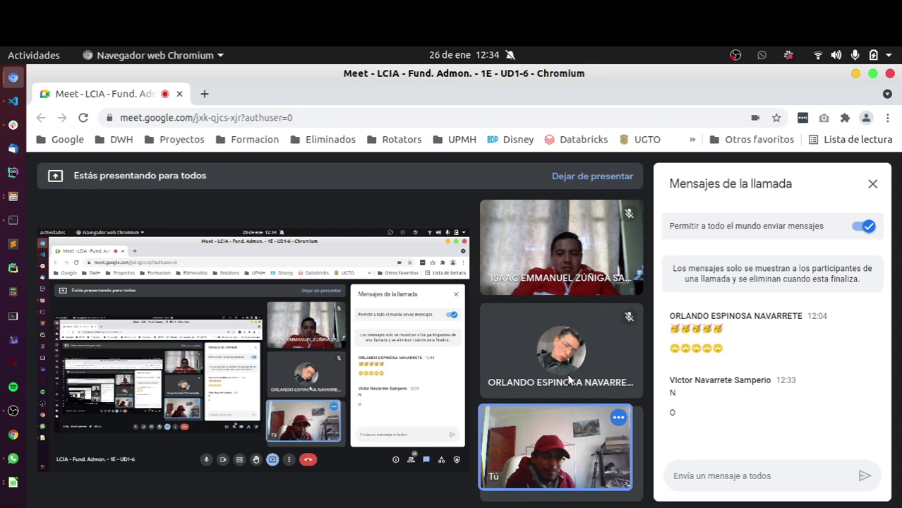
pyautogui.moveTo(557, 256)
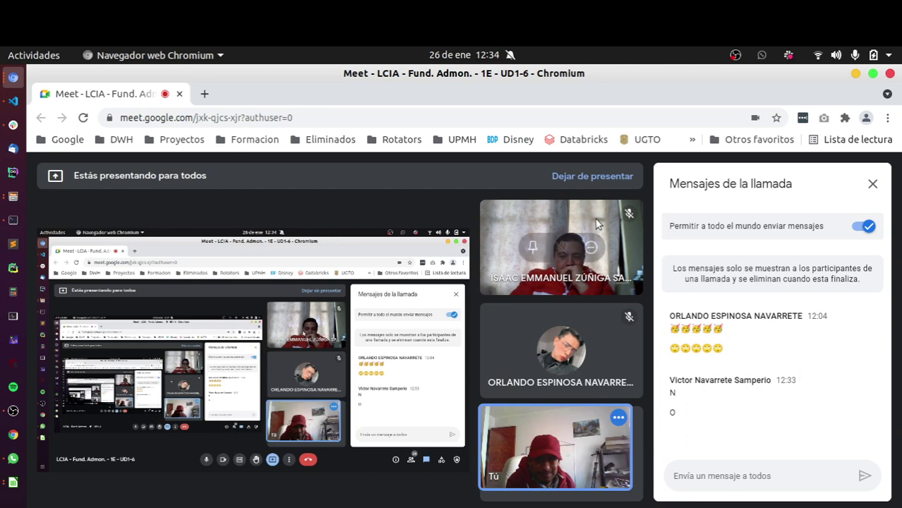
# Close the call chat and look up the phone audio dial-in details for México
pyautogui.click(873, 184)
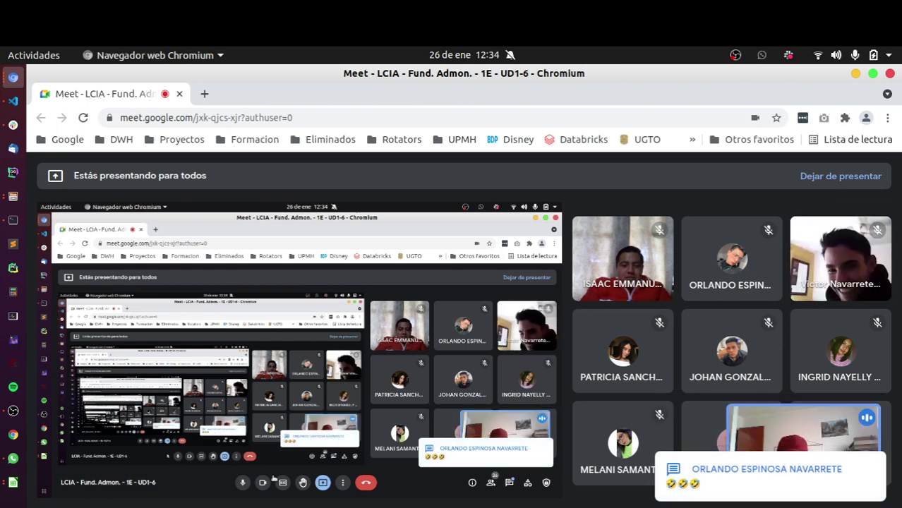
pyautogui.click(342, 482)
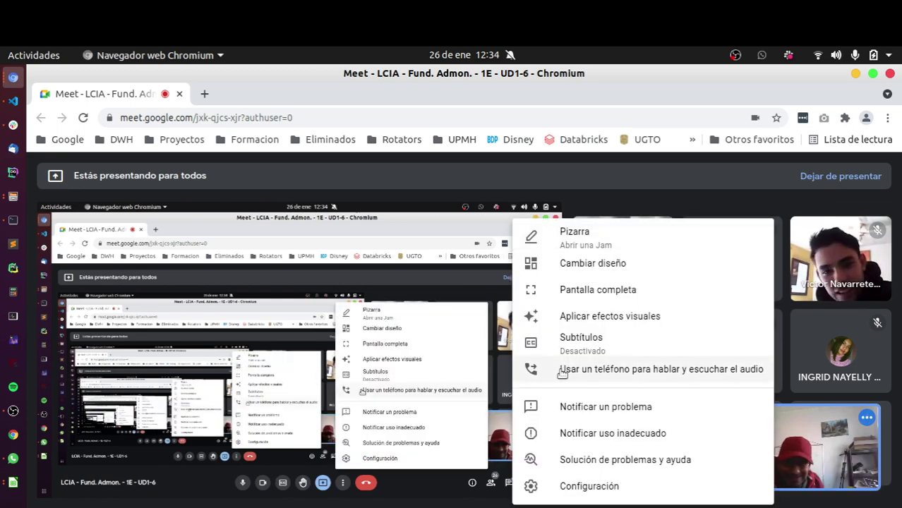
pyautogui.click(716, 371)
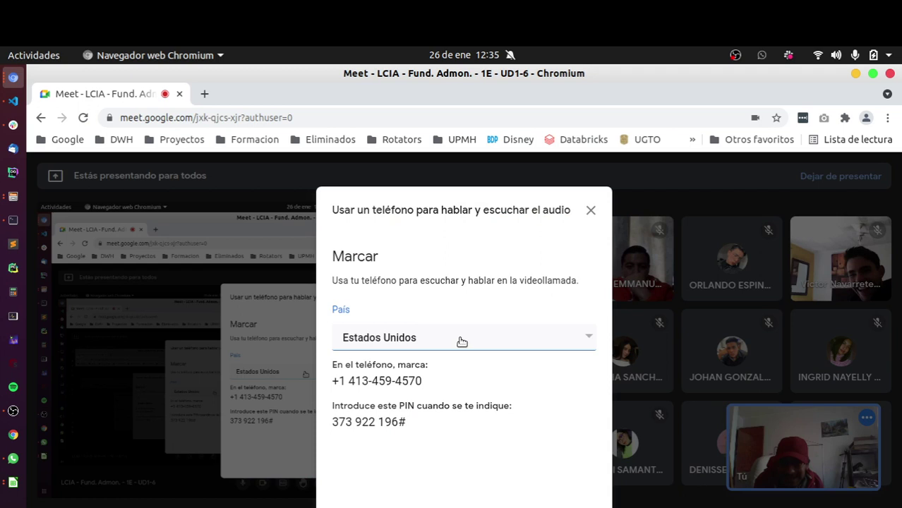
pyautogui.click(462, 341)
pyautogui.moveTo(594, 333); pyautogui.dragTo(596, 349)
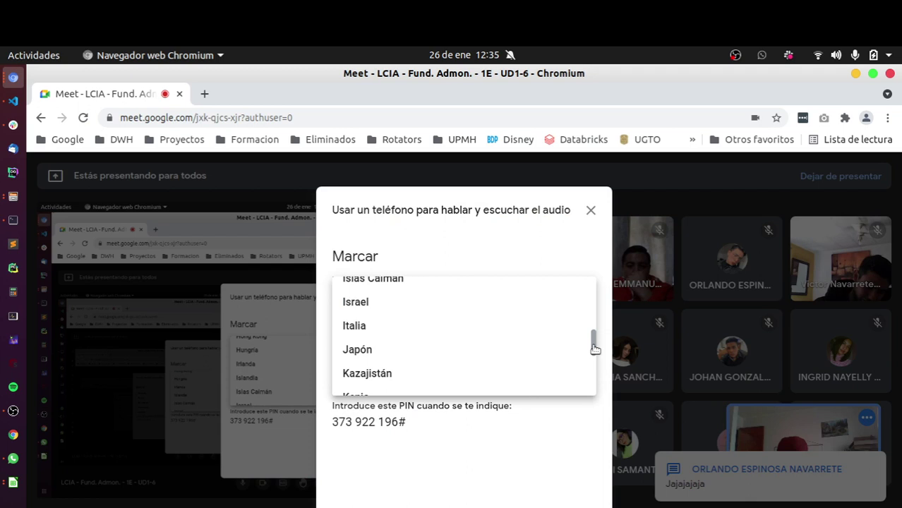
pyautogui.press('Escape')
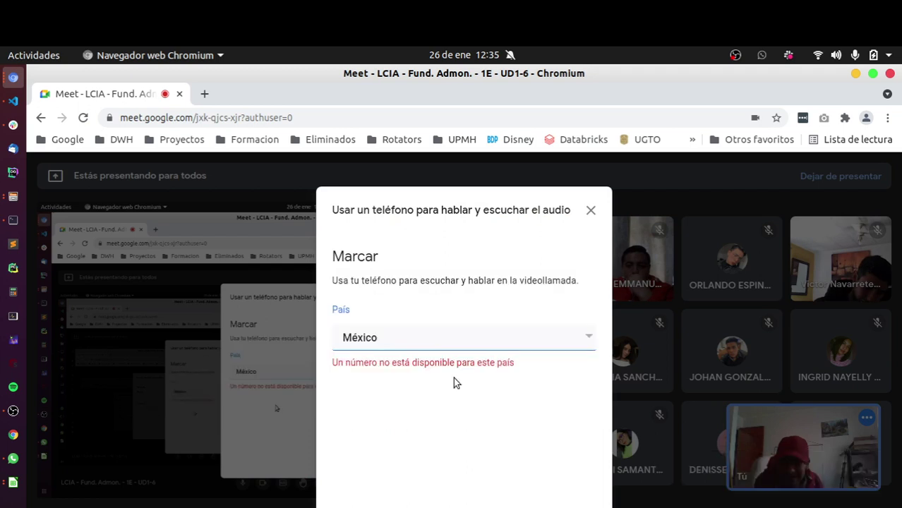
# Set the dial-in country back to Estados Unidos and close the phone audio dialog
pyautogui.click(484, 337)
pyautogui.moveTo(594, 358); pyautogui.dragTo(596, 285)
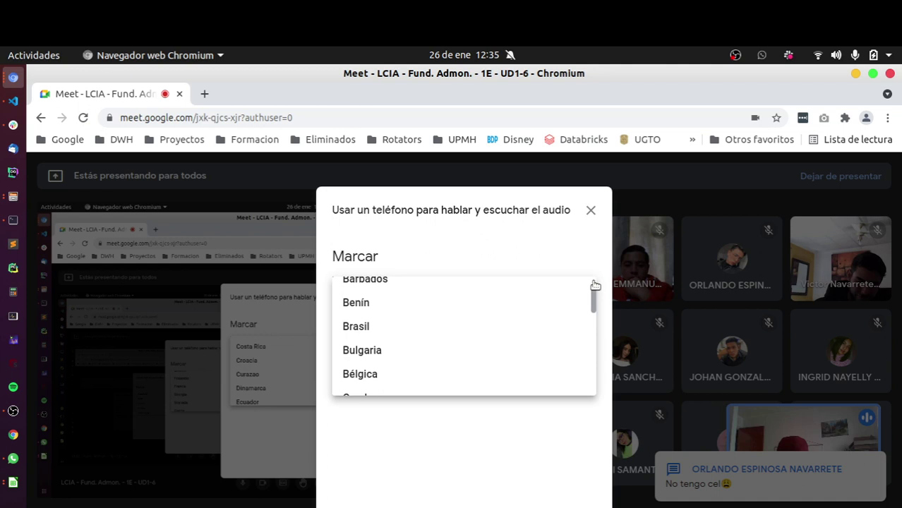
pyautogui.click(346, 393)
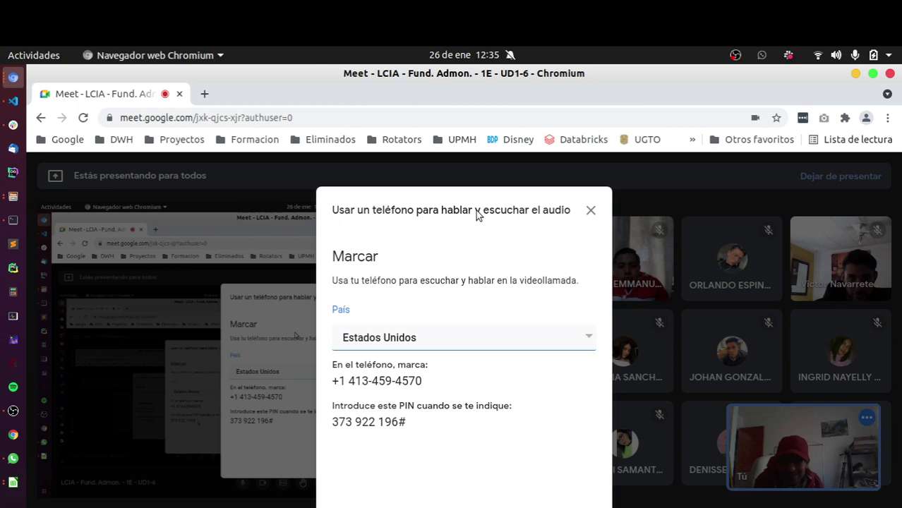
pyautogui.click(591, 210)
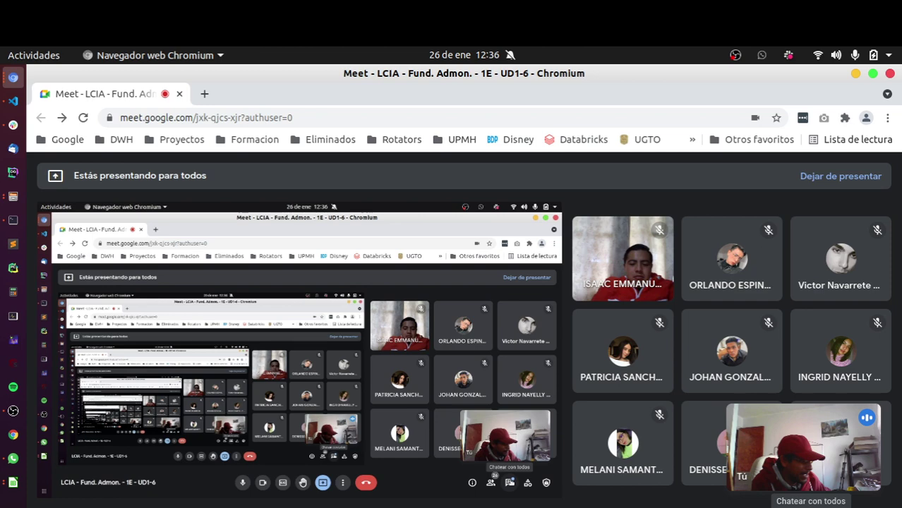
# Open the GeoGebra calculator at geogebra.org/calculator in a new browser tab
pyautogui.hotkey('ctrl', 't')
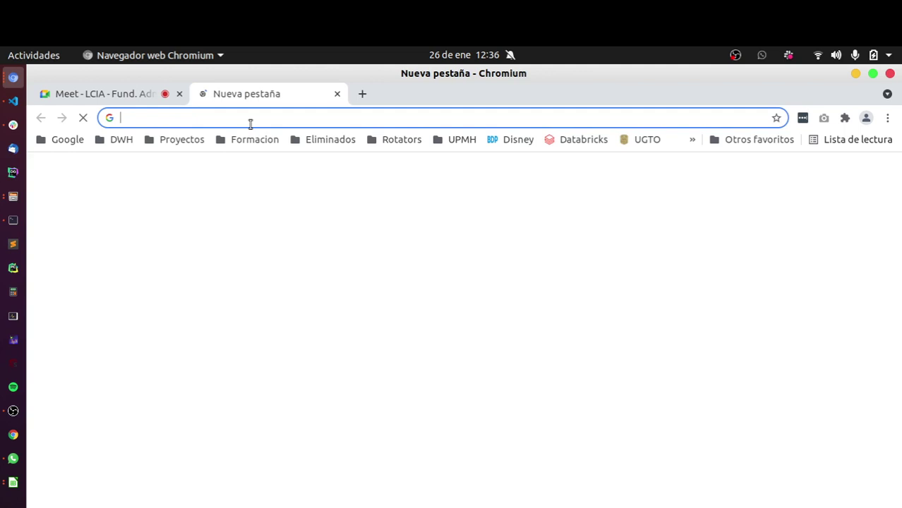
pyautogui.click(250, 118)
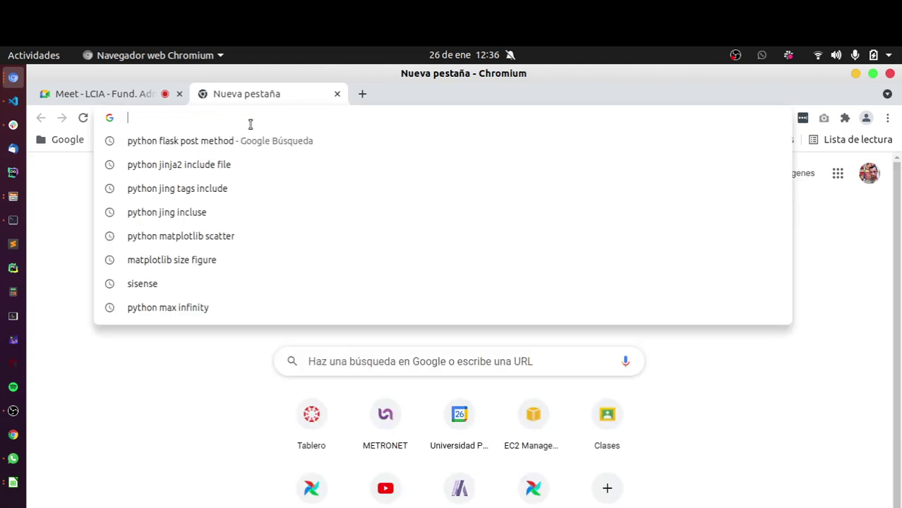
pyautogui.write('geob')
pyautogui.press('BackSpace')
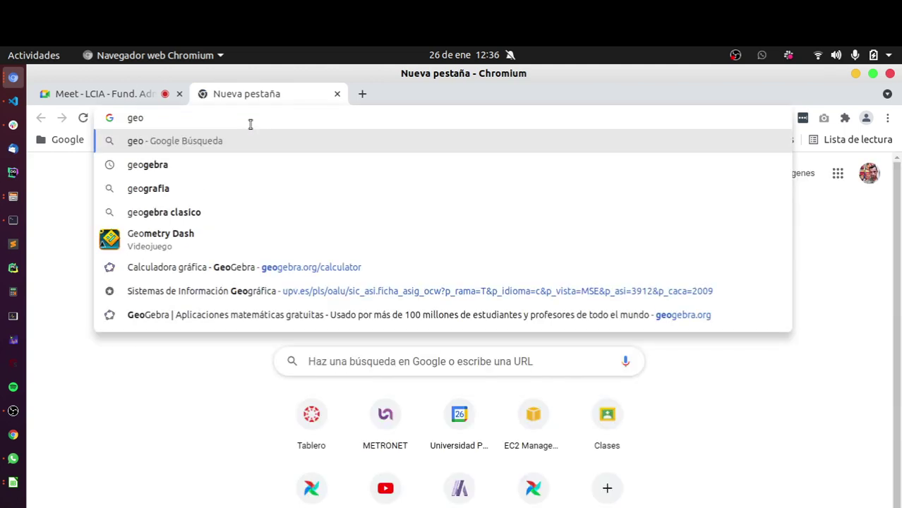
pyautogui.press('Down')
pyautogui.press('Down')
pyautogui.press('Down')
pyautogui.press('Down')
pyautogui.press('Down')
pyautogui.press('Return')
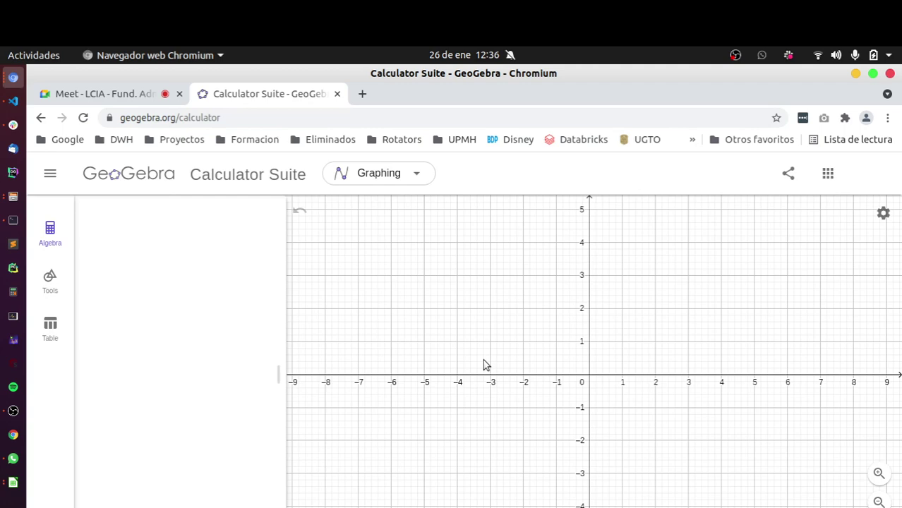
# Switch to the ProblemaIO.ods spreadsheet in LibreOffice Calc and review the Ext. and Int. column headings
pyautogui.hotkey('alt', 'Tab')
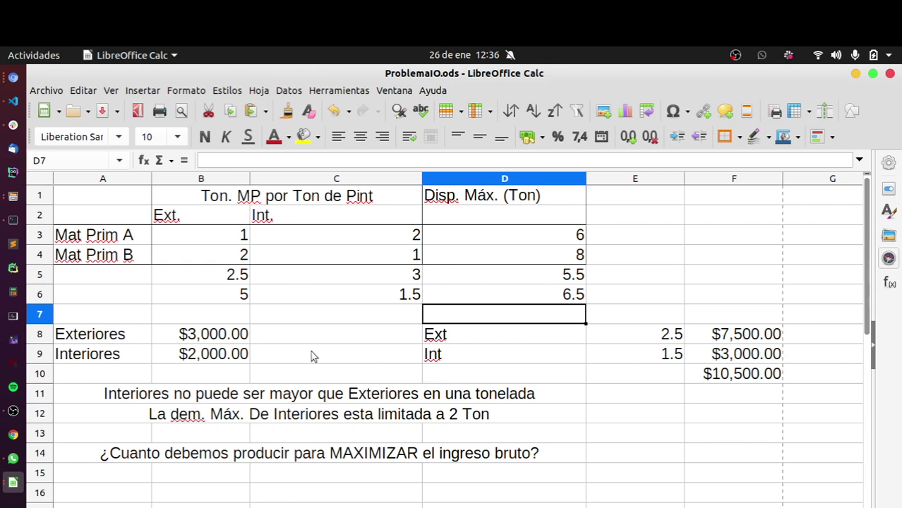
pyautogui.moveTo(184, 215); pyautogui.dragTo(309, 218)
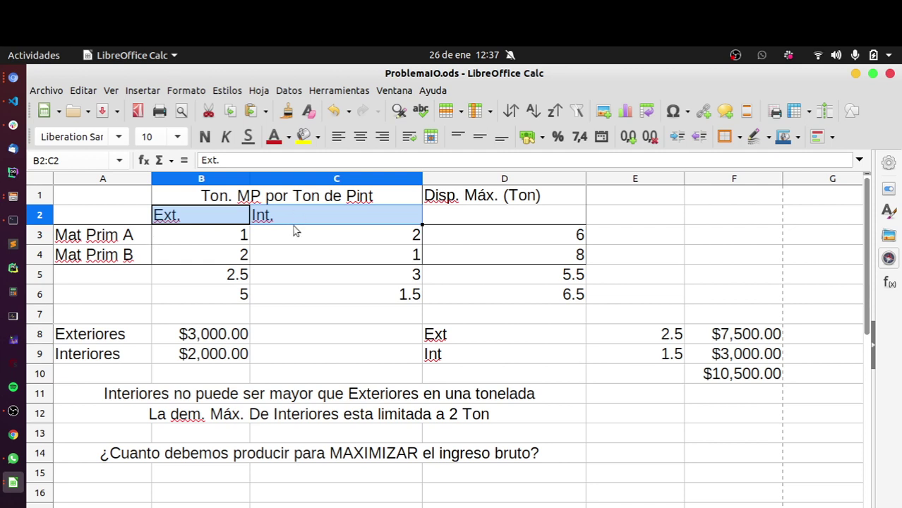
pyautogui.click(856, 73)
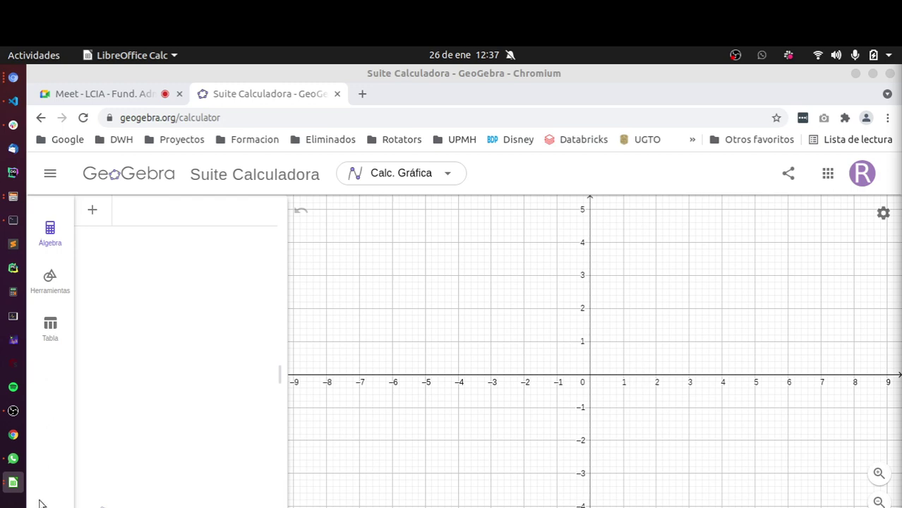
pyautogui.click(13, 483)
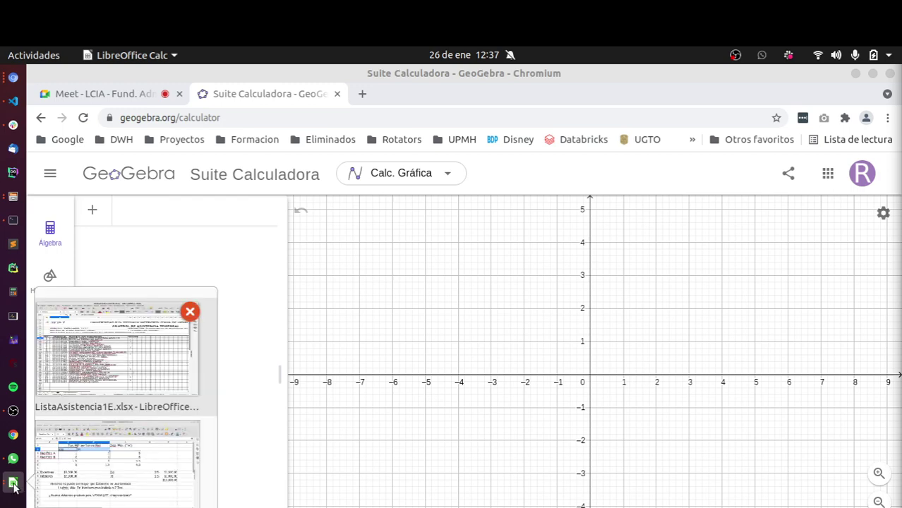
pyautogui.click(120, 452)
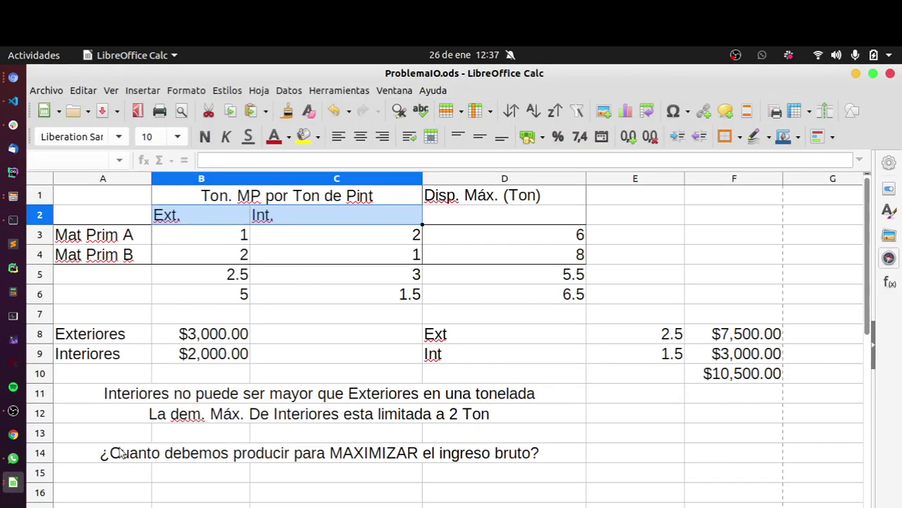
# Review the Mat Prim A row across A3:D3 against the Ext. heading
pyautogui.click(198, 239)
pyautogui.moveTo(133, 236); pyautogui.dragTo(465, 244)
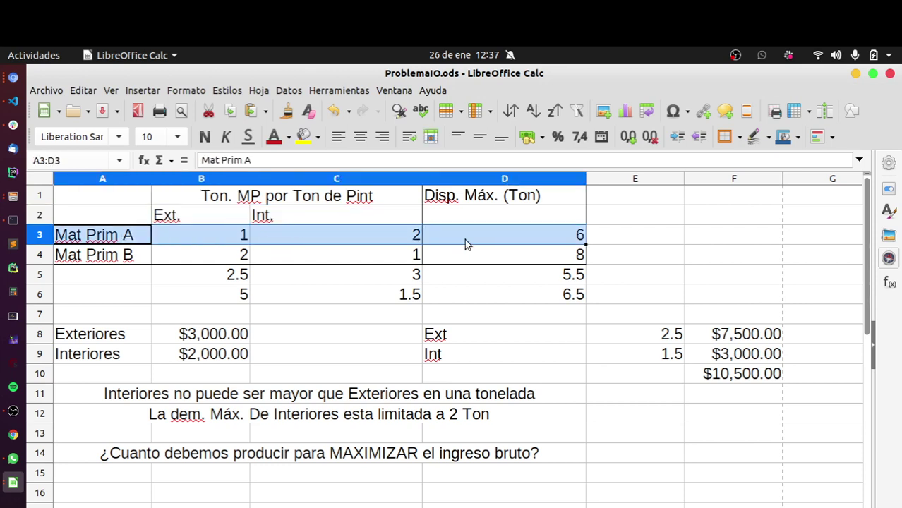
pyautogui.click(187, 219)
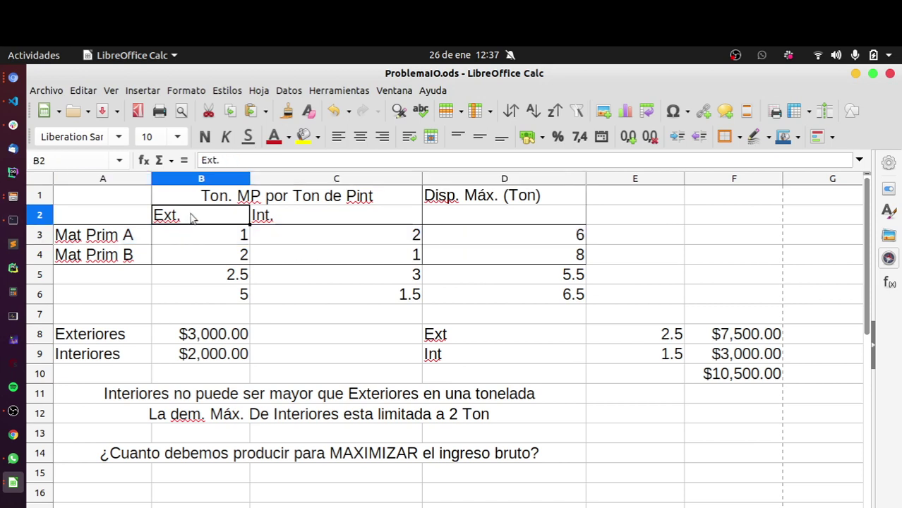
pyautogui.click(136, 240)
pyautogui.moveTo(135, 241); pyautogui.dragTo(517, 238)
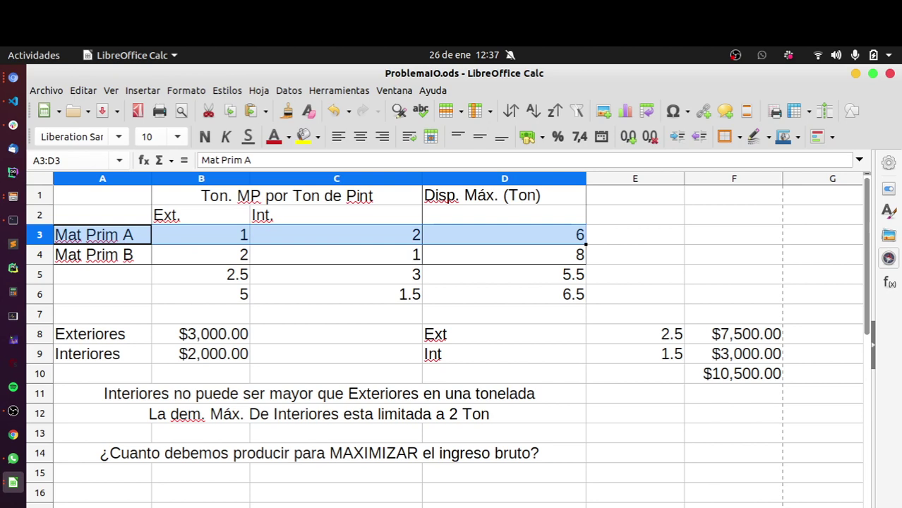
pyautogui.press('super+a')
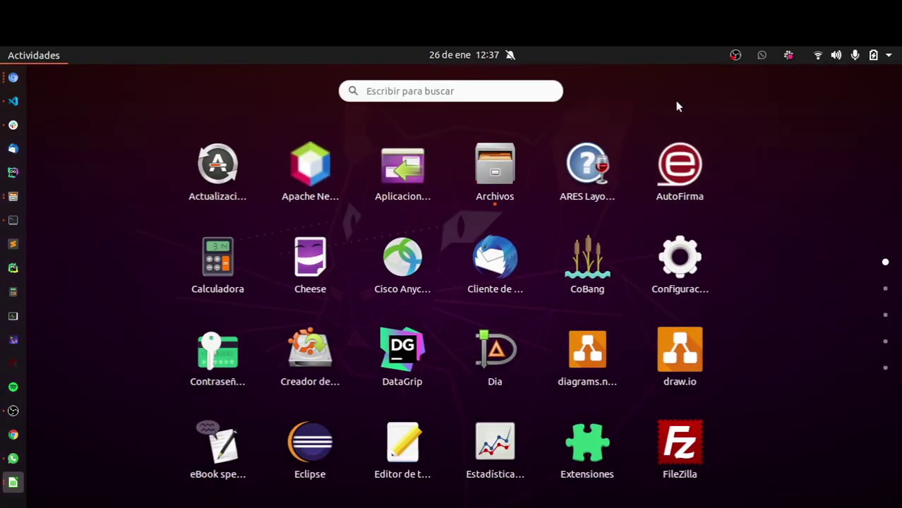
pyautogui.press('Escape')
pyautogui.press('Escape')
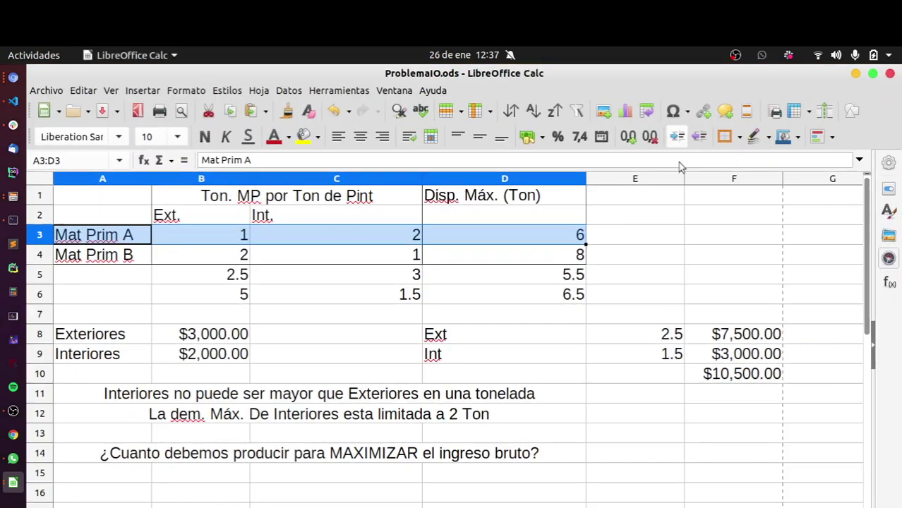
# Examine the Ext. and Int. coefficients of Mat Prim A and its maximum availability in row 3
pyautogui.click(242, 239)
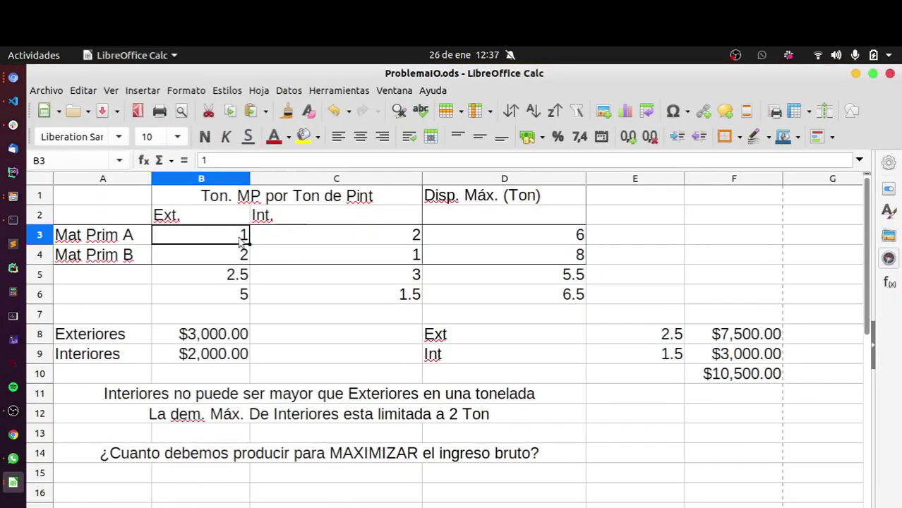
pyautogui.click(426, 241)
pyautogui.click(417, 242)
pyautogui.click(219, 249)
pyautogui.click(458, 237)
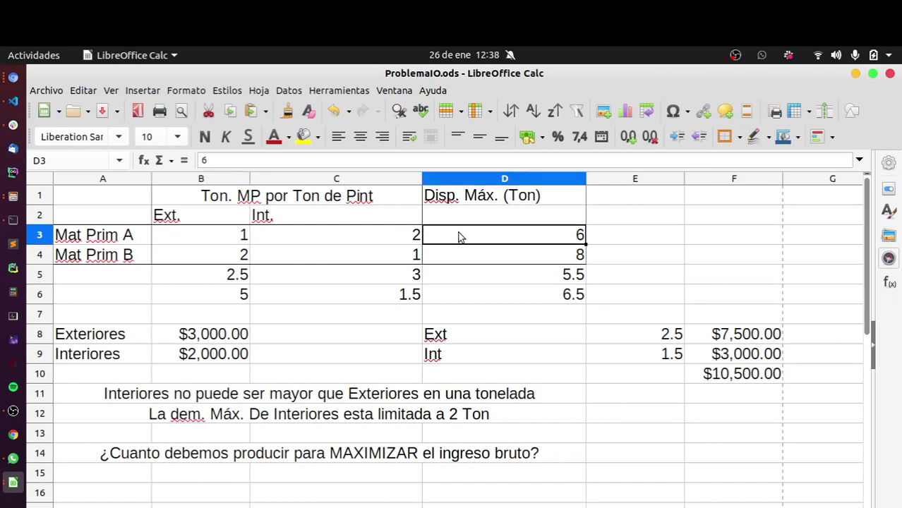
pyautogui.click(217, 239)
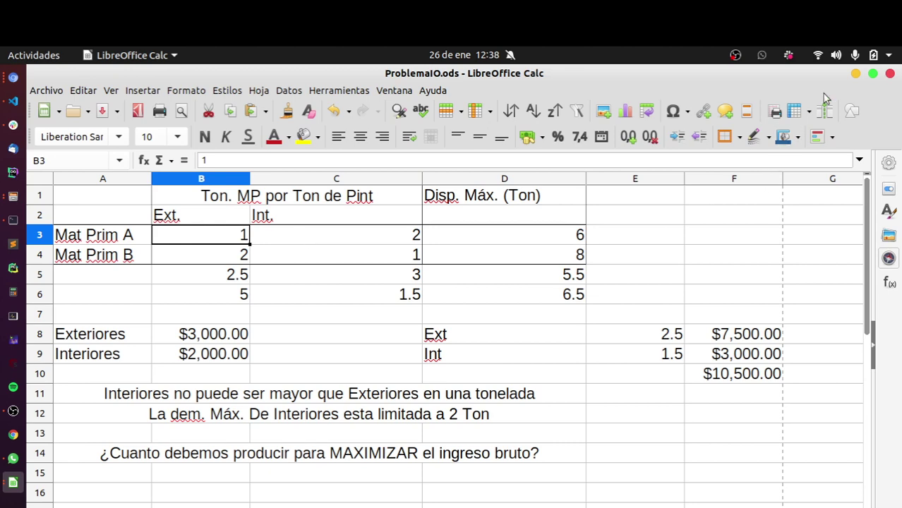
# Return to GeoGebra and graph the Mat Prim A constraint as the equation 1x + 2y = 6
pyautogui.click(856, 75)
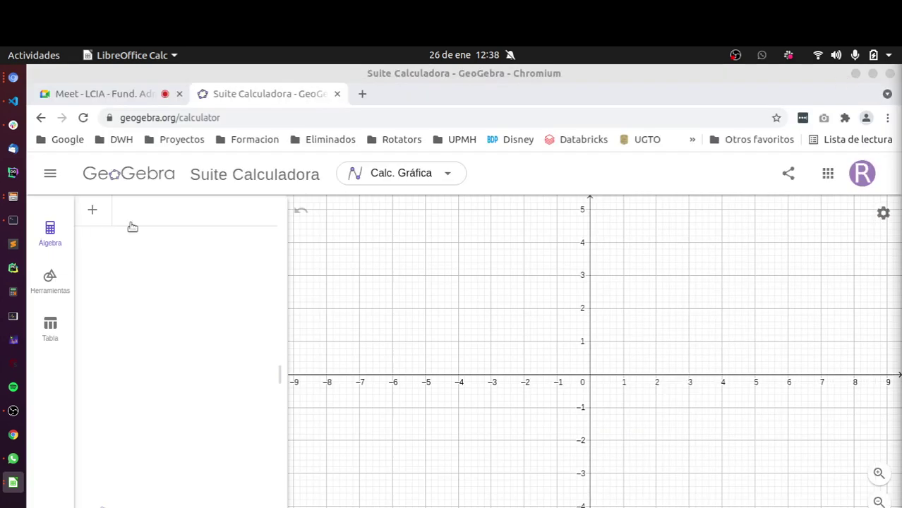
pyautogui.click(155, 211)
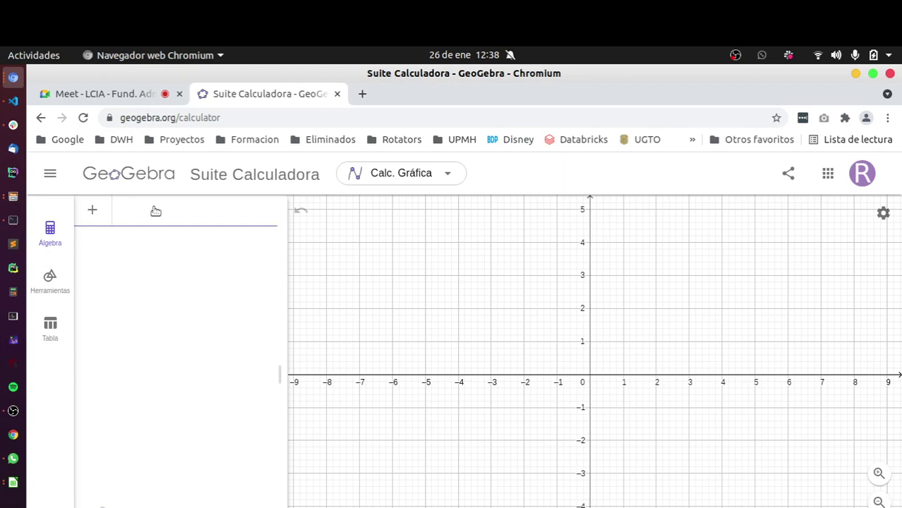
pyautogui.write('1x ')
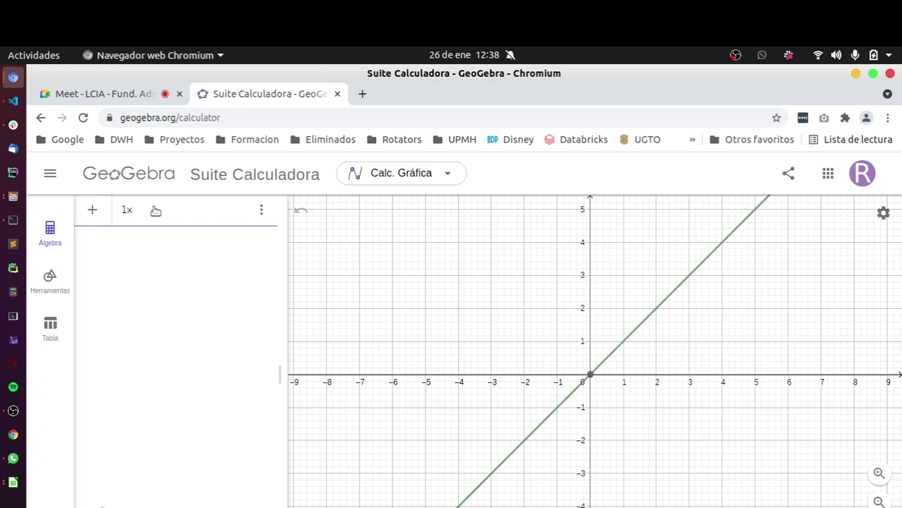
pyautogui.write('+ 2')
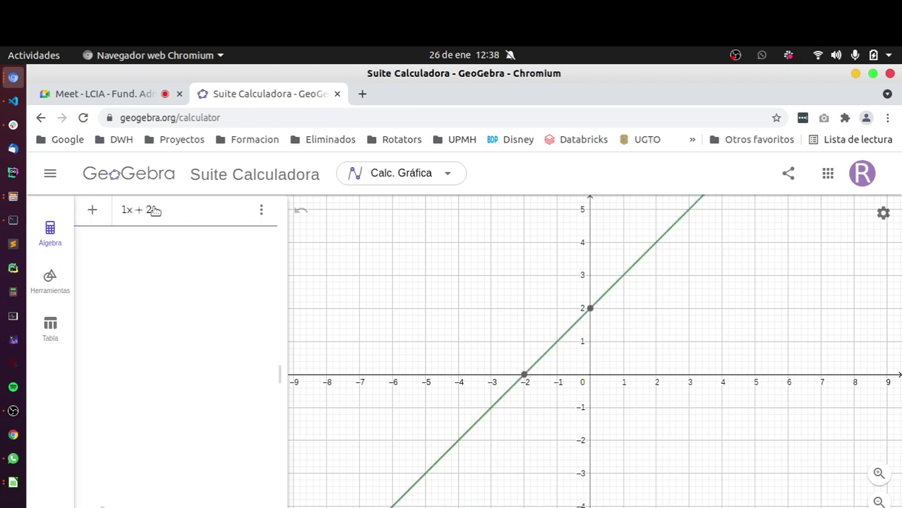
pyautogui.write('0')
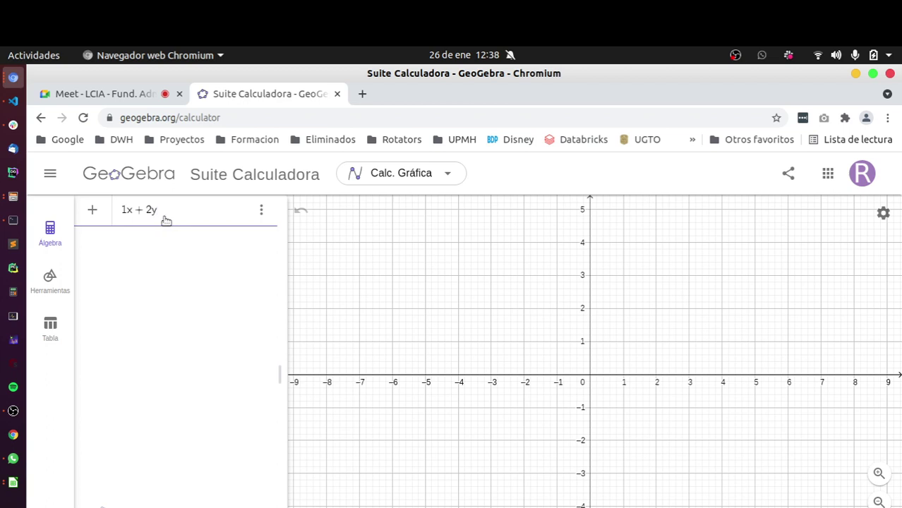
pyautogui.write('= 6')
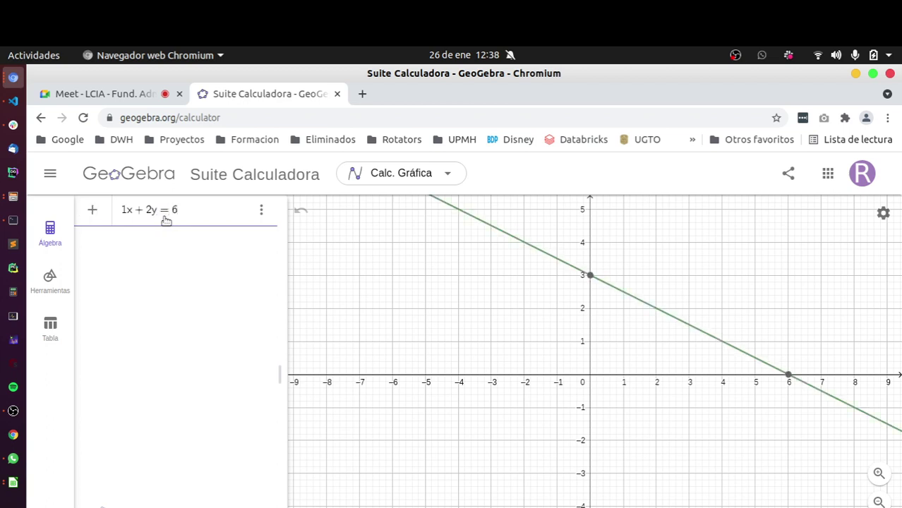
pyautogui.press('Return')
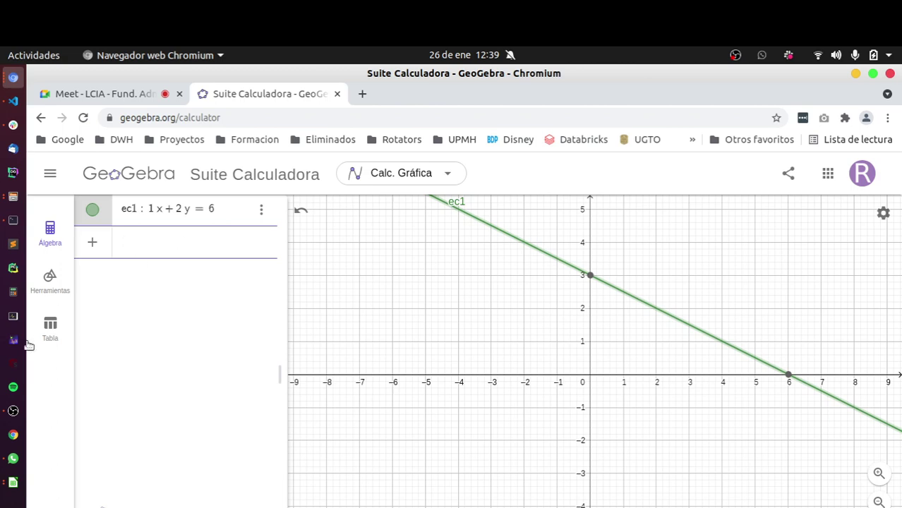
# Switch back to ProblemaIO.ods in LibreOffice Calc and inspect the formulas in cells D5 and B5
pyautogui.click(12, 482)
pyautogui.click(41, 482)
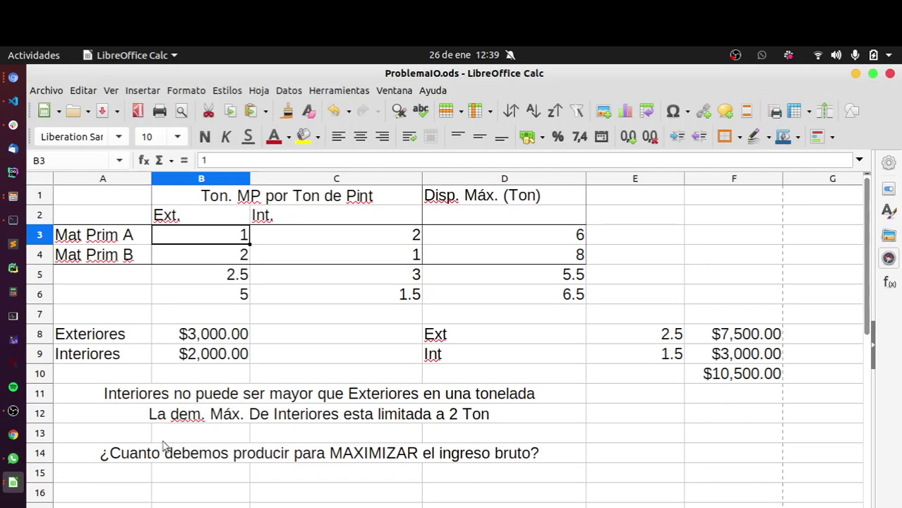
pyautogui.click(544, 235)
pyautogui.click(512, 275)
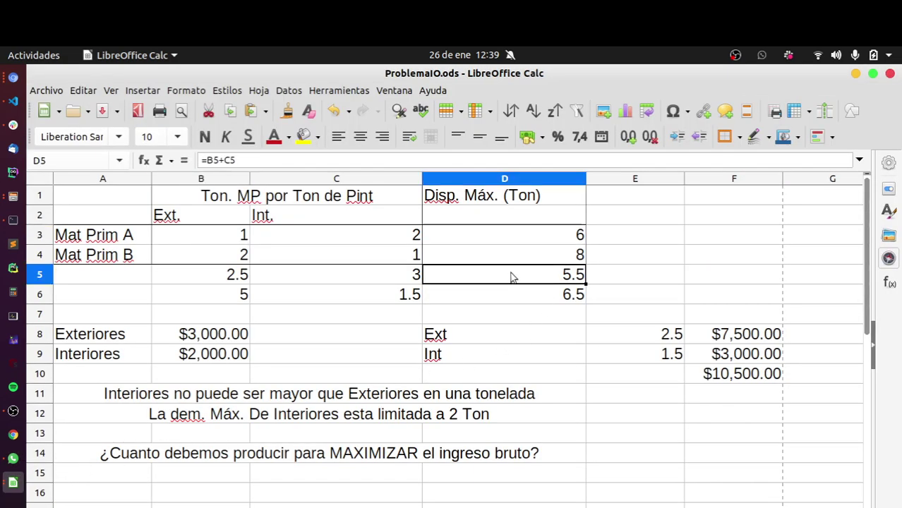
pyautogui.click(219, 280)
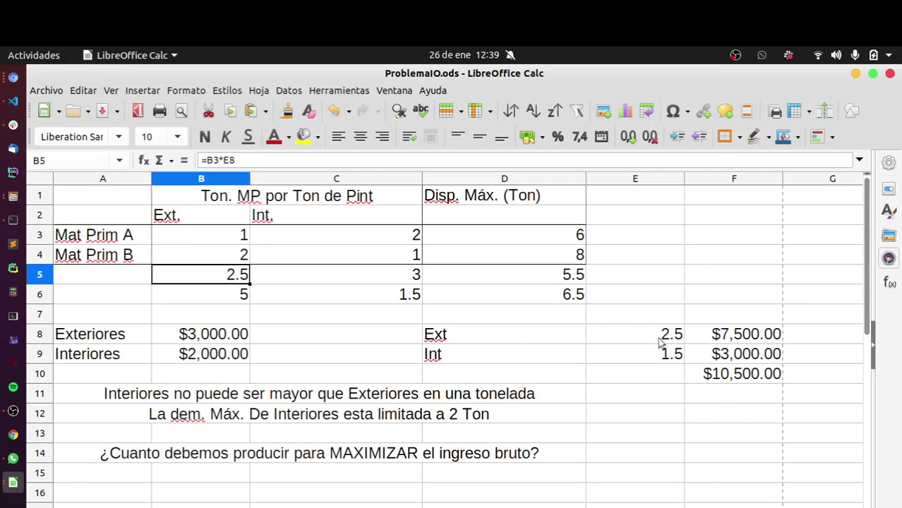
# Examine the Ext and Int production quantities in E8:E9 and the Mat Prim A consumption formula in D5
pyautogui.moveTo(661, 340); pyautogui.dragTo(659, 355)
pyautogui.click(504, 279)
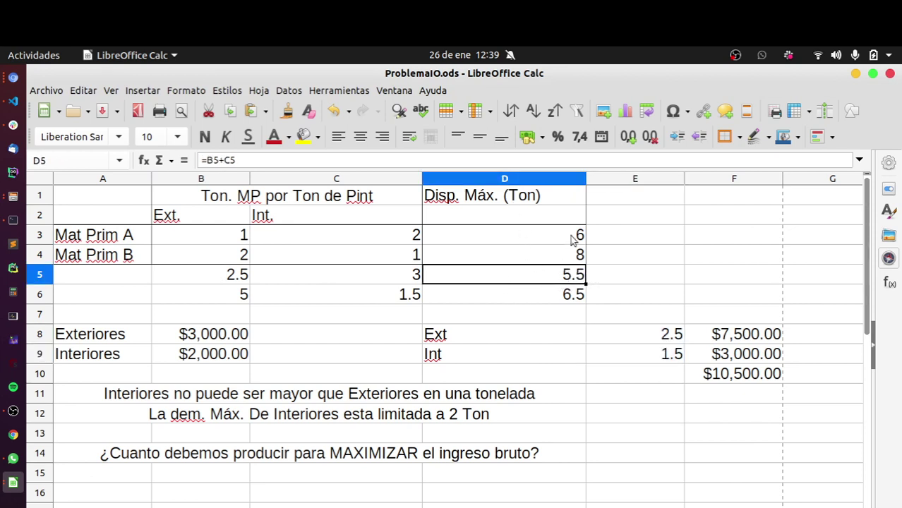
# Return to GeoGebra and change the ec1 equation into the inequality 1x + 2y ≤ 6
pyautogui.click(856, 73)
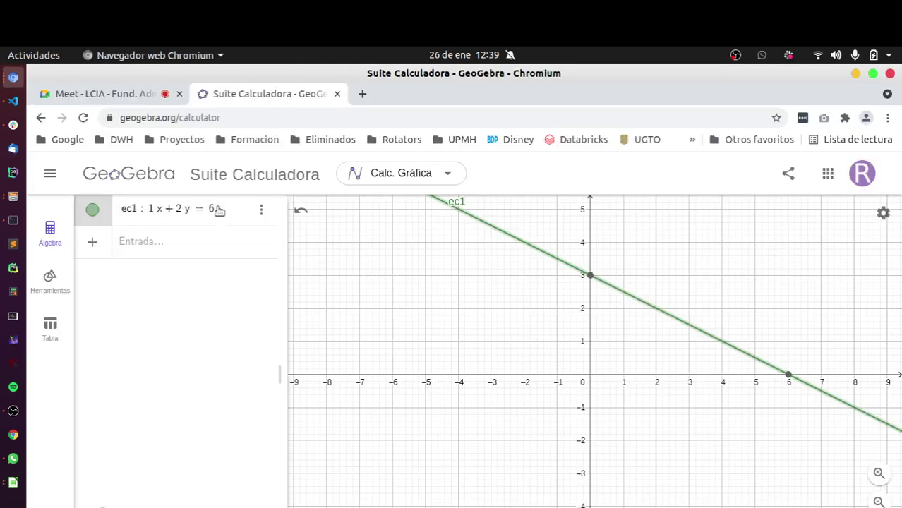
pyautogui.tripleClick(204, 214)
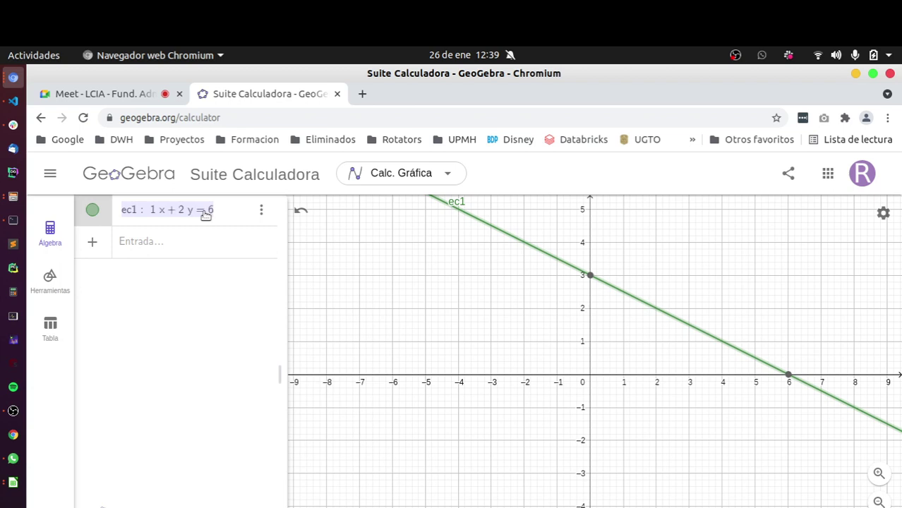
pyautogui.click(204, 214)
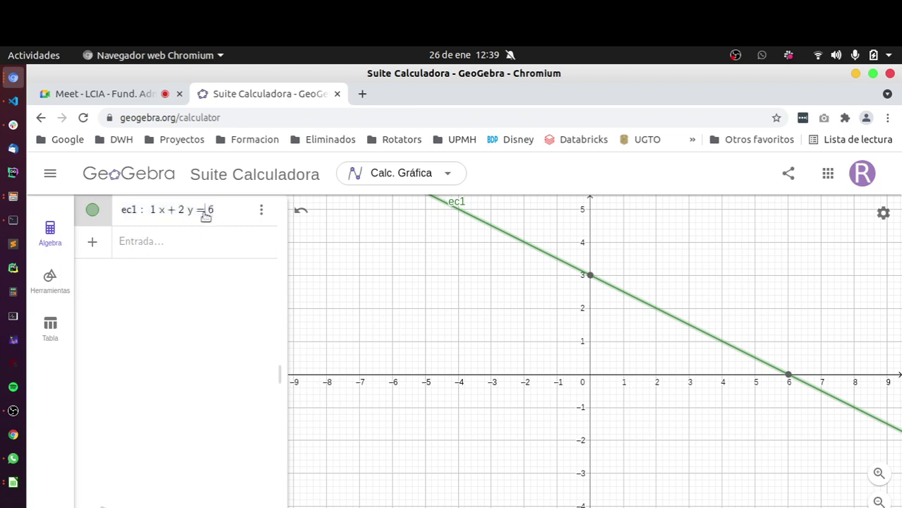
pyautogui.press('BackSpace')
pyautogui.write('<')
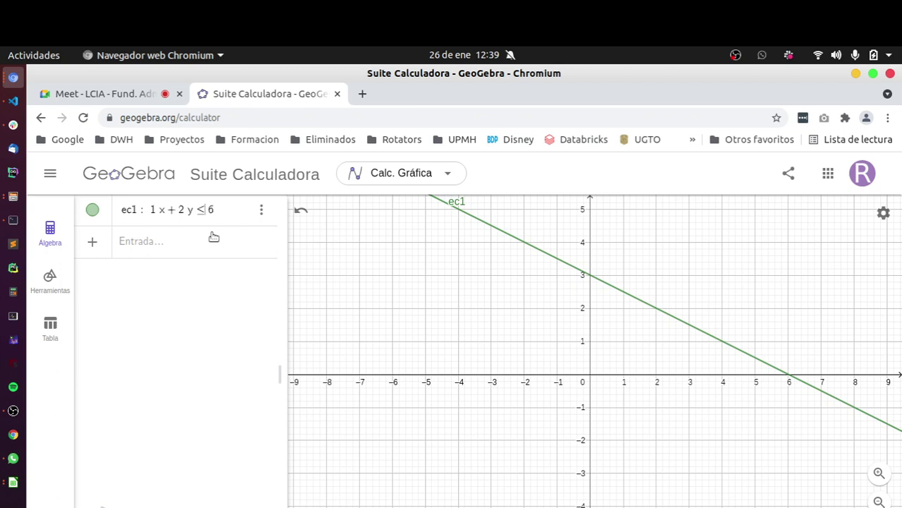
pyautogui.press('Return')
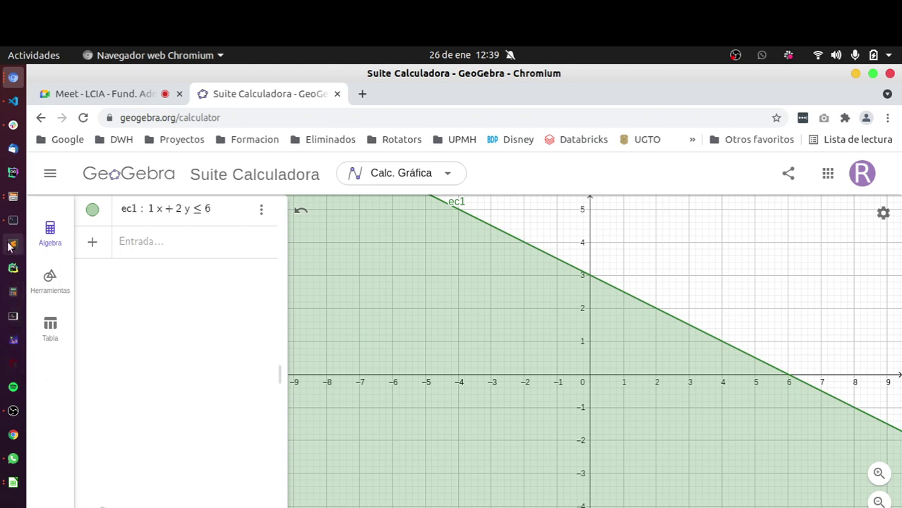
# Switch to ProblemaIO.ods in LibreOffice Calc and review the Mat Prim B coefficients and availability in B4:D4
pyautogui.click(13, 411)
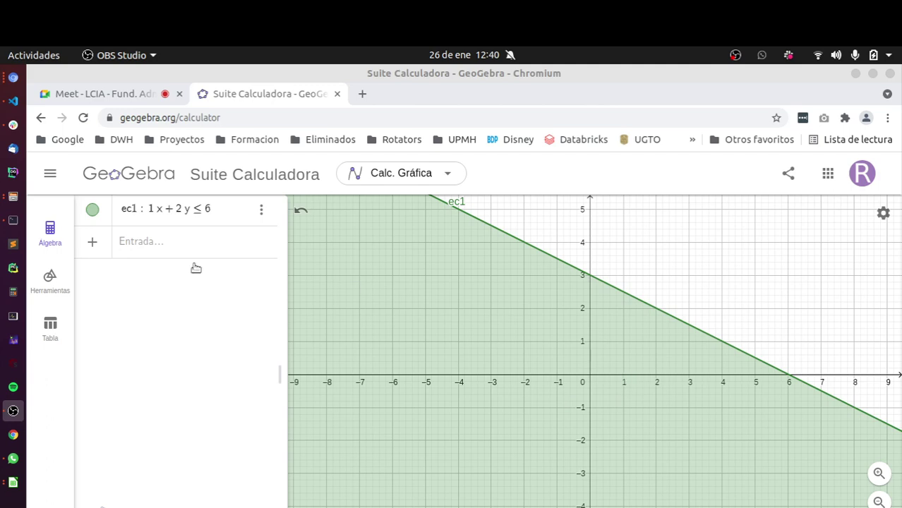
pyautogui.click(13, 483)
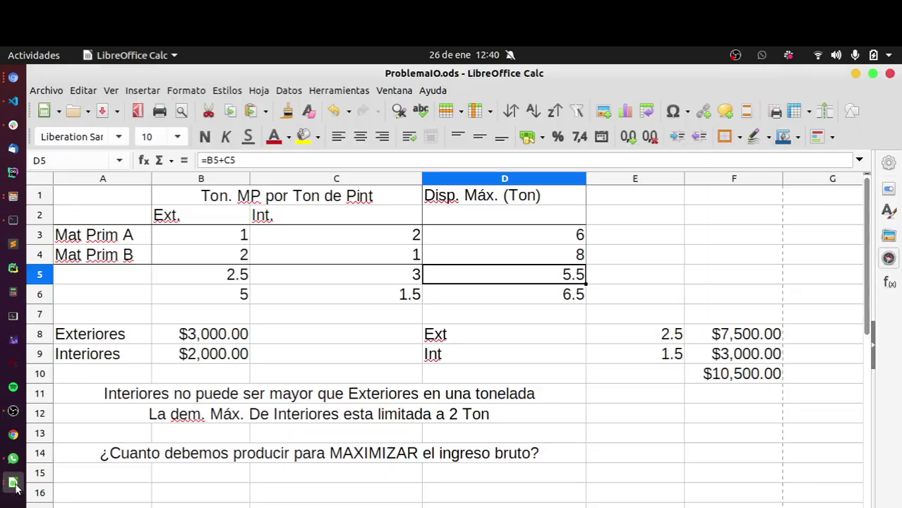
pyautogui.moveTo(189, 257); pyautogui.dragTo(485, 255)
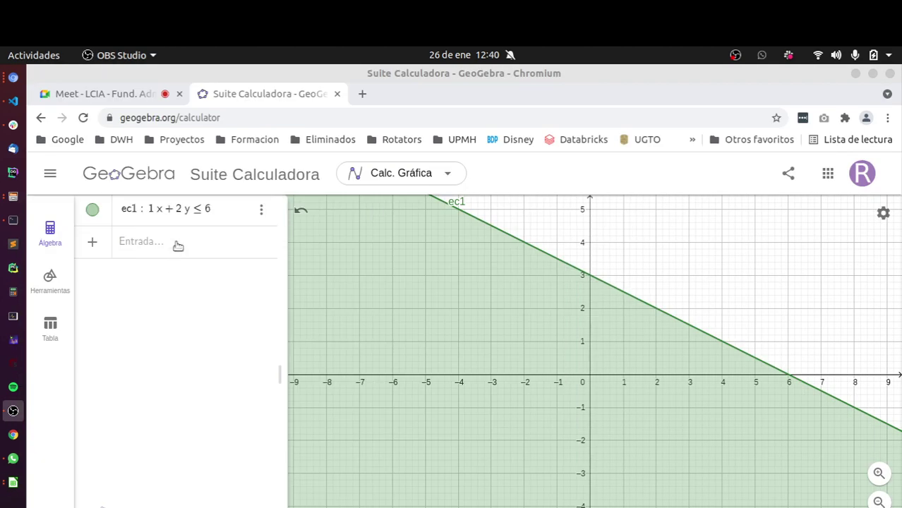
# Return to GeoGebra and graph the Mat Prim B constraint as ec2: 2x + 1y ≤ 8
pyautogui.click(178, 245)
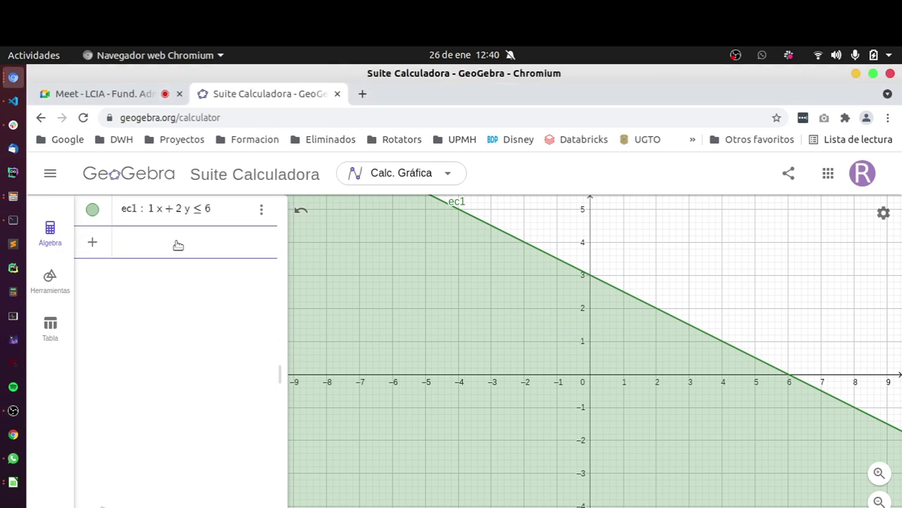
pyautogui.write('ec2')
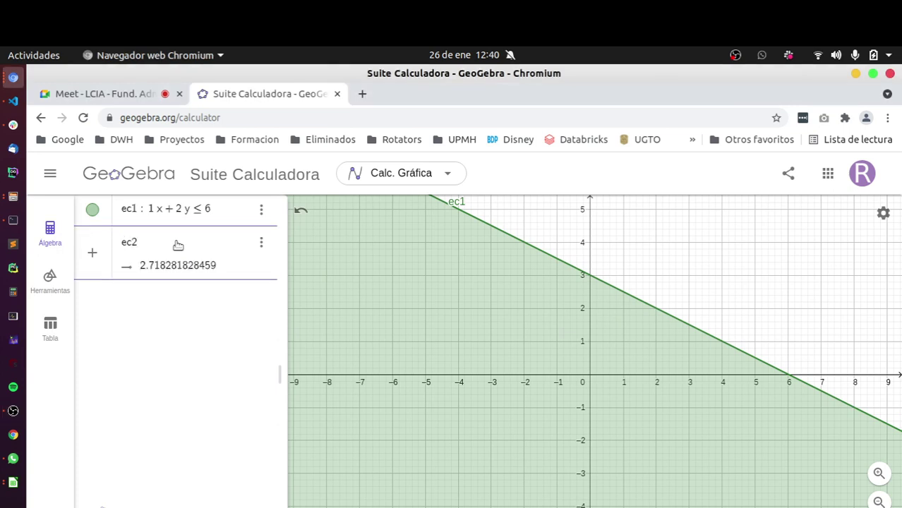
pyautogui.write(':2x')
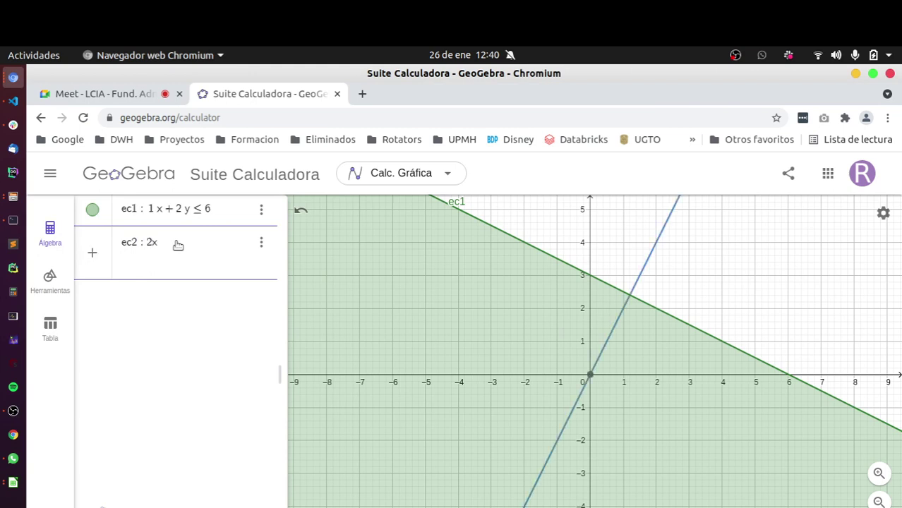
pyautogui.write('+')
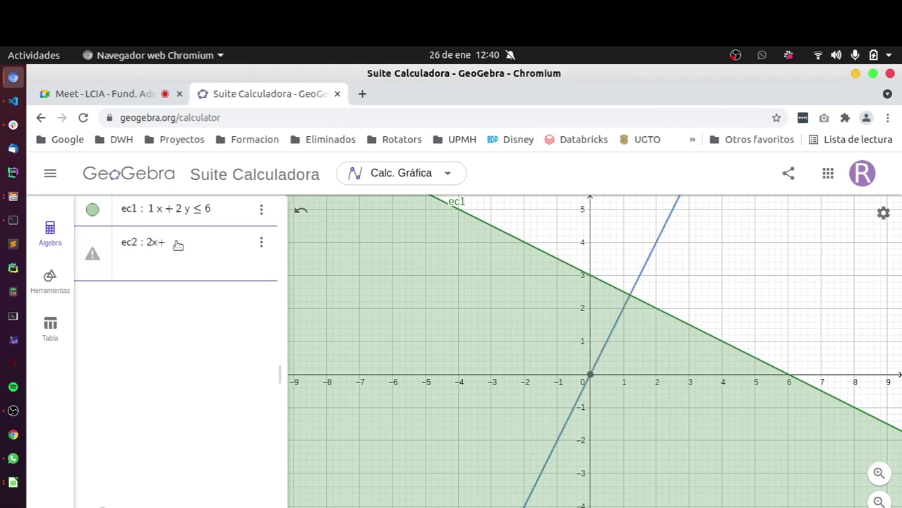
pyautogui.write('1y')
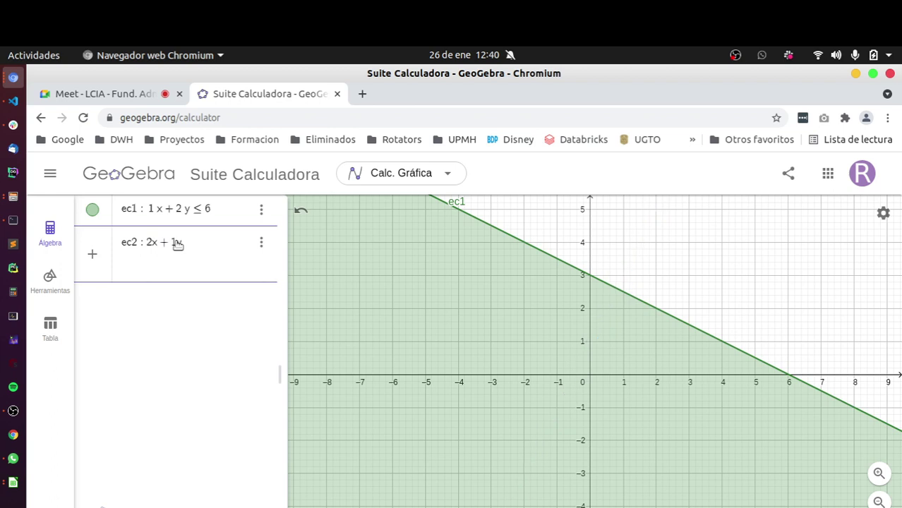
pyautogui.write('<')
pyautogui.write('=')
pyautogui.write('8')
pyautogui.press('Return')
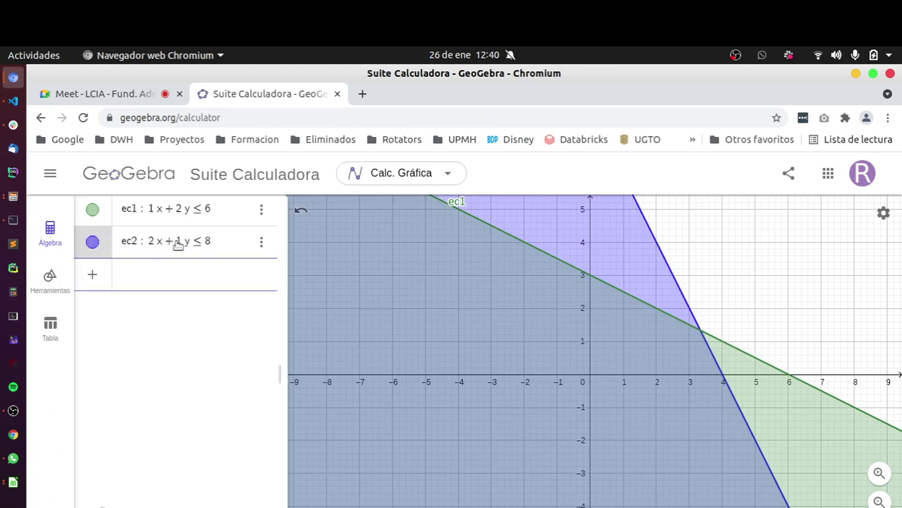
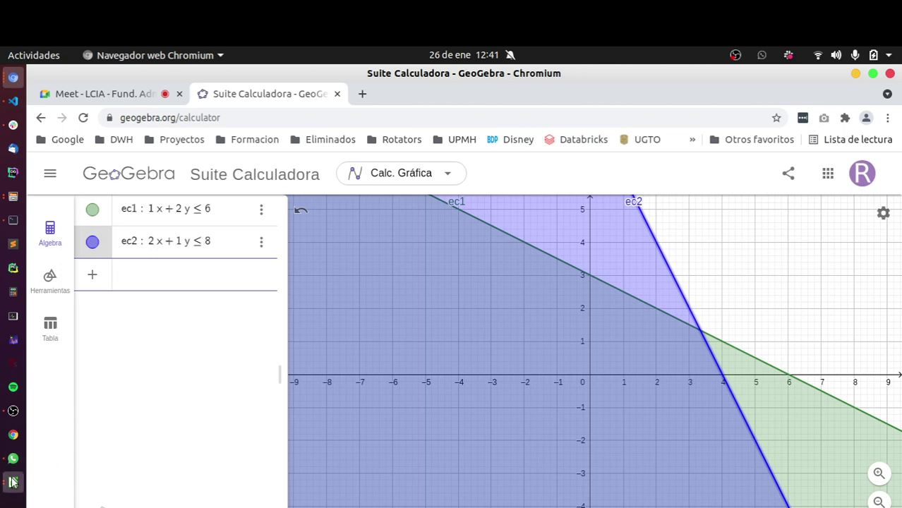
# Switch to ProblemaIO.ods in LibreOffice Calc and review raw-material rows A3:D4 and the Interiores maximum demand statement in row 12
pyautogui.click(12, 482)
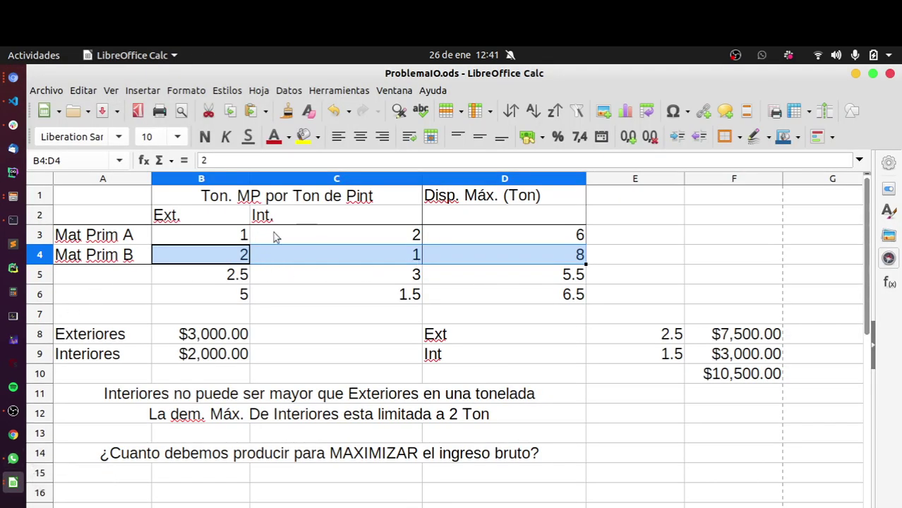
pyautogui.click(173, 237)
pyautogui.moveTo(134, 239); pyautogui.dragTo(543, 264)
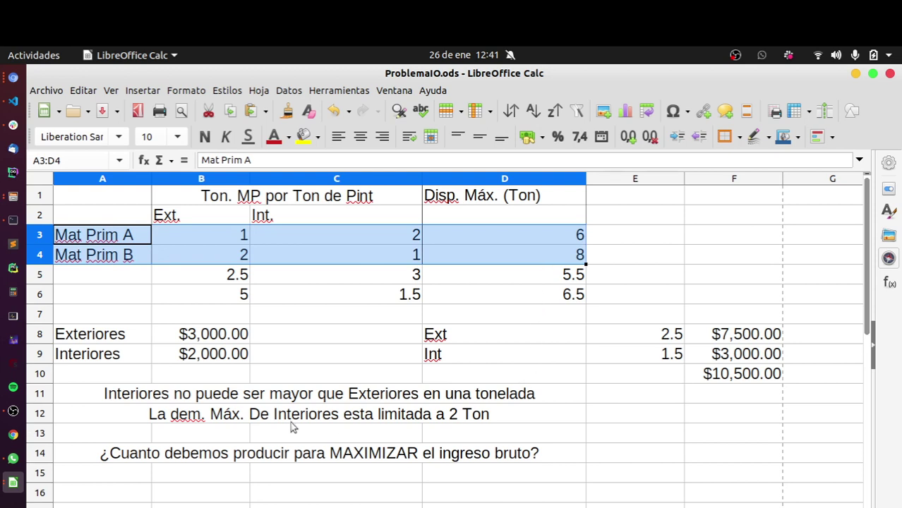
pyautogui.click(131, 421)
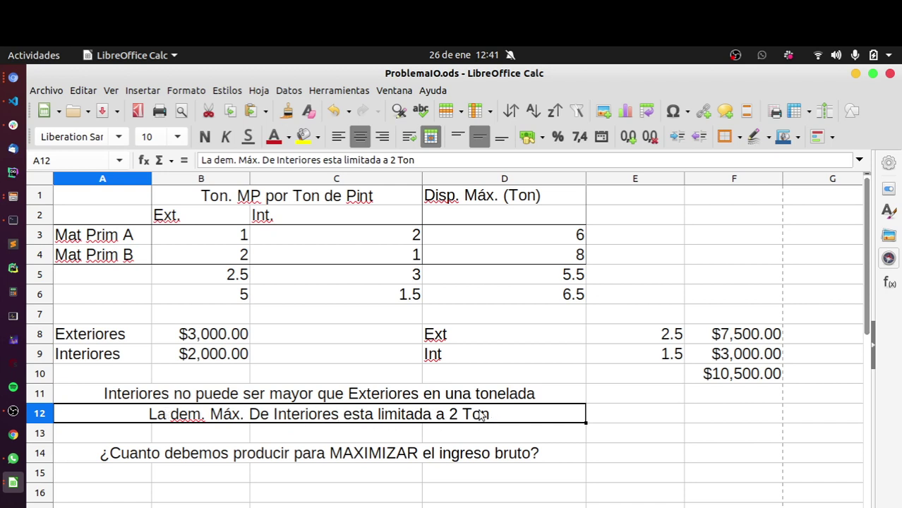
# Return to GeoGebra and graph the Interiores maximum demand constraint as ec3: y ≤ 2
pyautogui.click(12, 77)
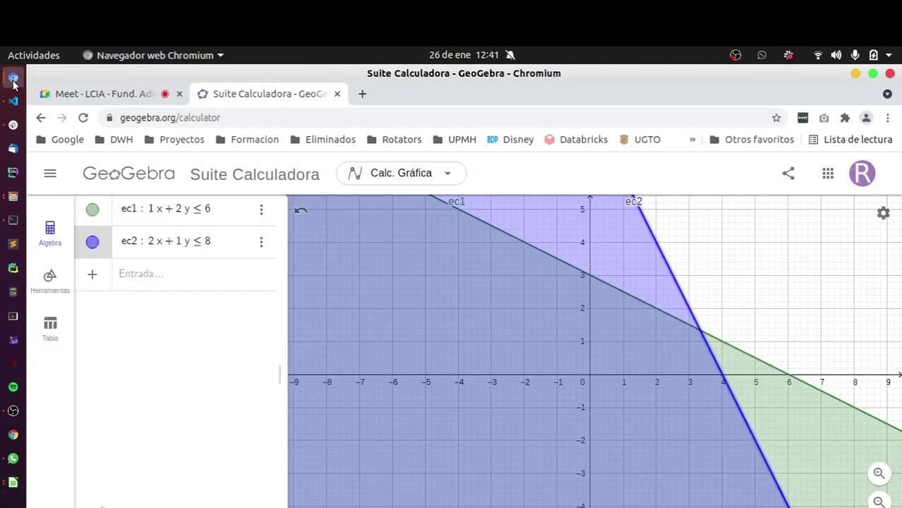
pyautogui.click(155, 274)
pyautogui.write('ec3')
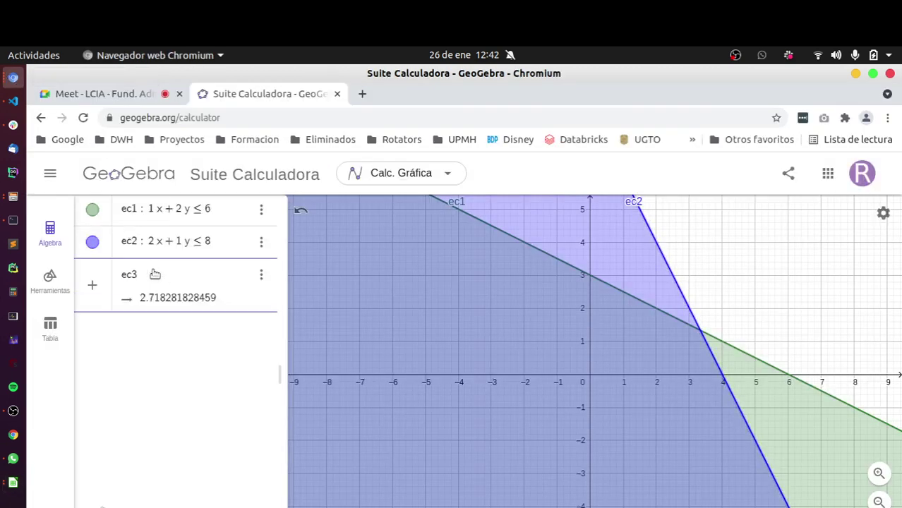
pyautogui.write(':y')
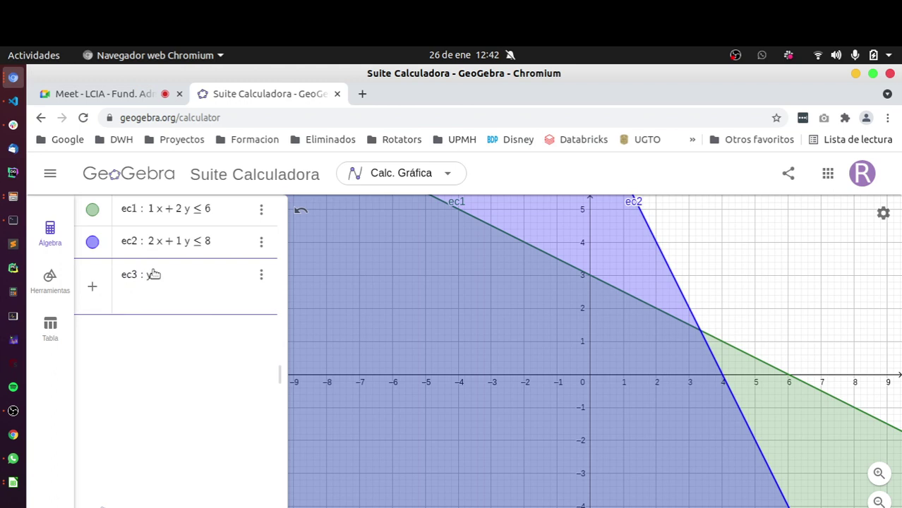
pyautogui.write('>=')
pyautogui.write('2')
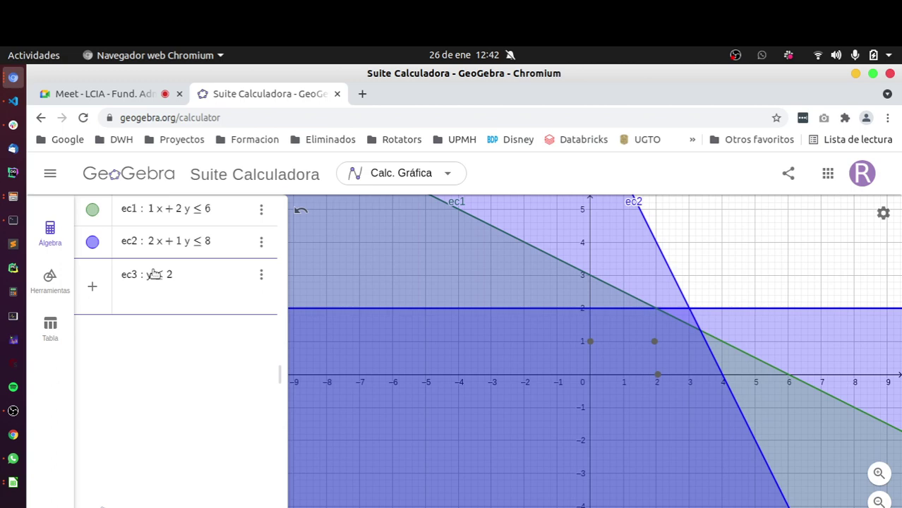
pyautogui.press('Return')
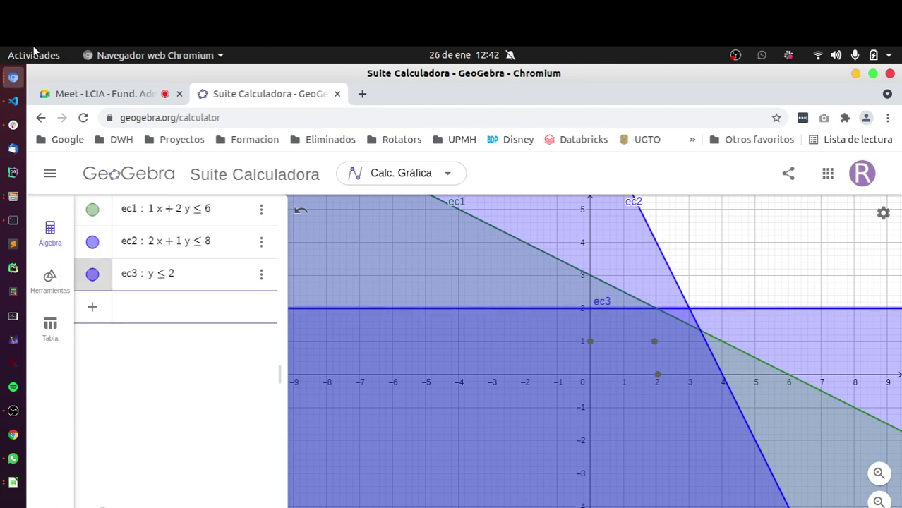
# Change the color of the ec3 inequality to orange (#FF7F00) in its properties and return to the graph
pyautogui.doubleClick(93, 275)
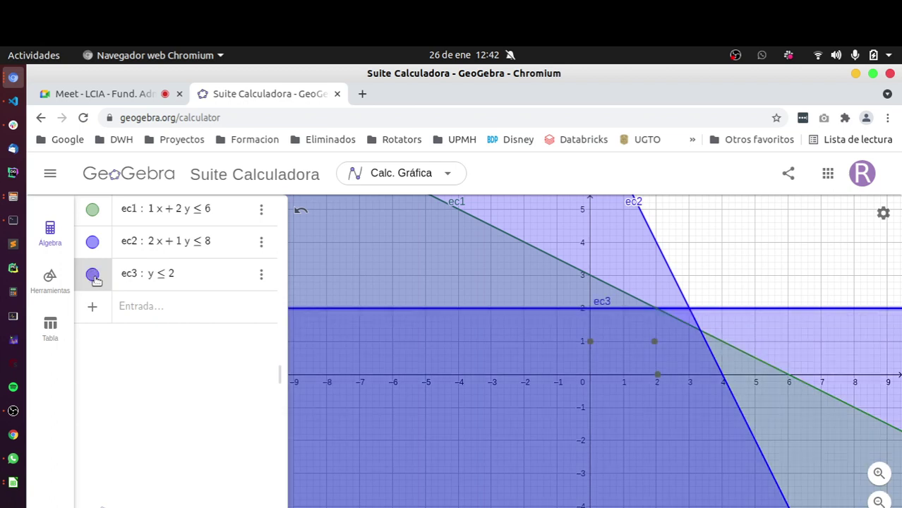
pyautogui.click(261, 274)
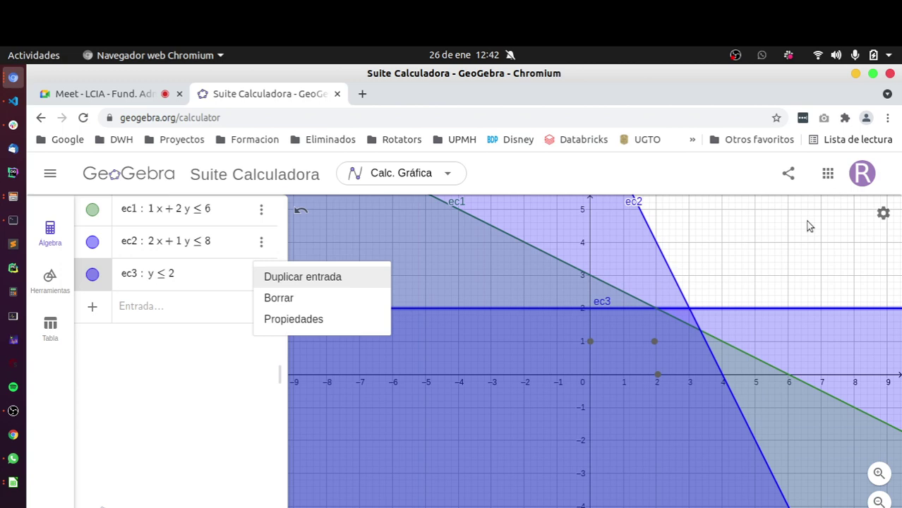
pyautogui.click(294, 319)
pyautogui.click(607, 284)
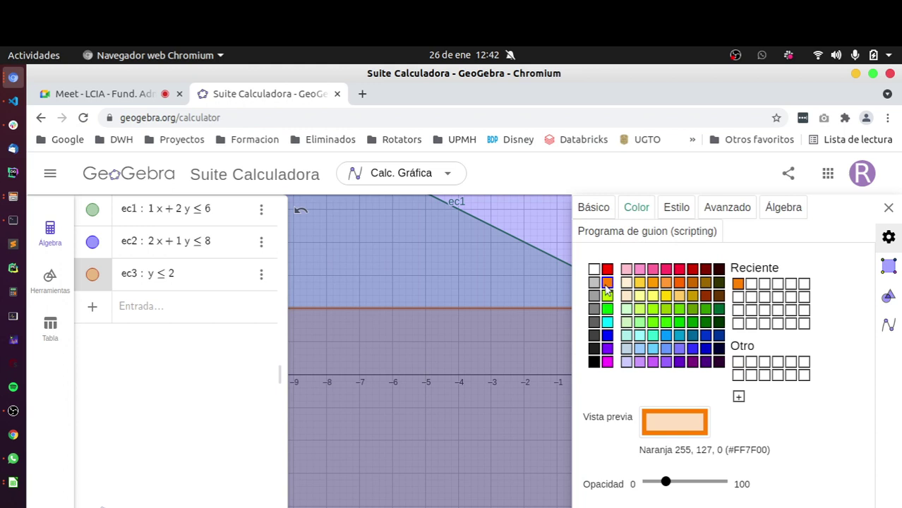
pyautogui.click(553, 318)
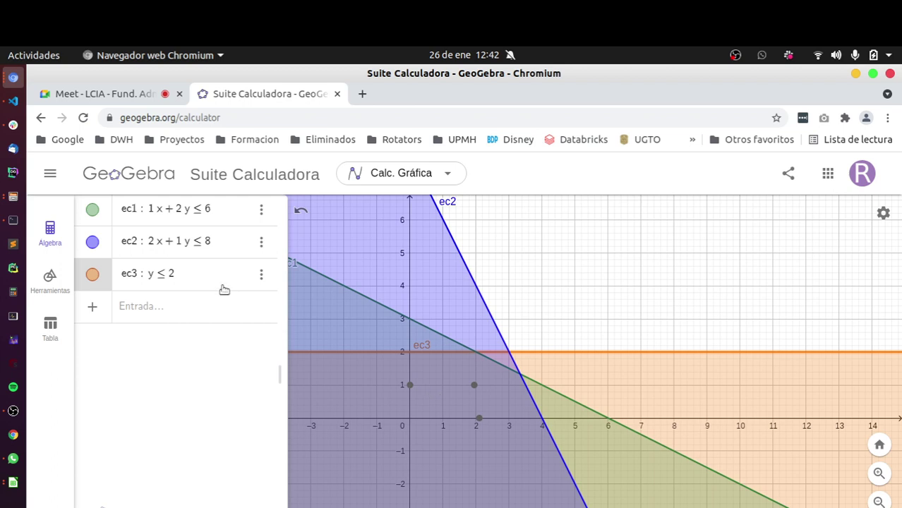
# Switch to ProblemaIO.ods in LibreOffice Calc and write the row 11 Interiores versus Exteriores constraint as y>x+1 in F13
pyautogui.click(12, 484)
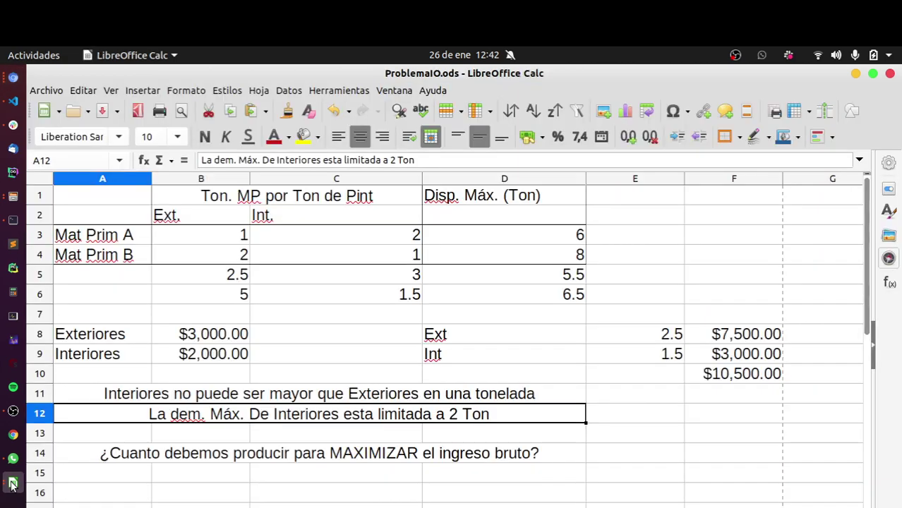
pyautogui.click(251, 397)
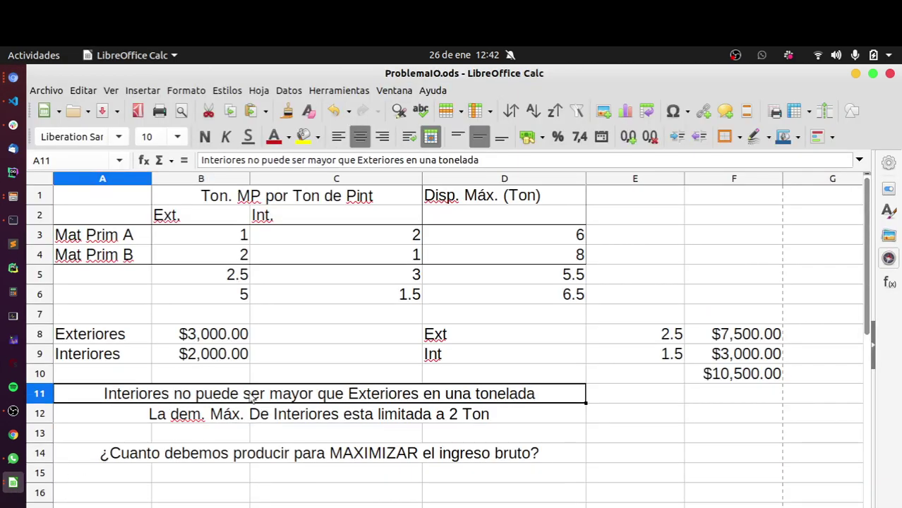
pyautogui.click(695, 440)
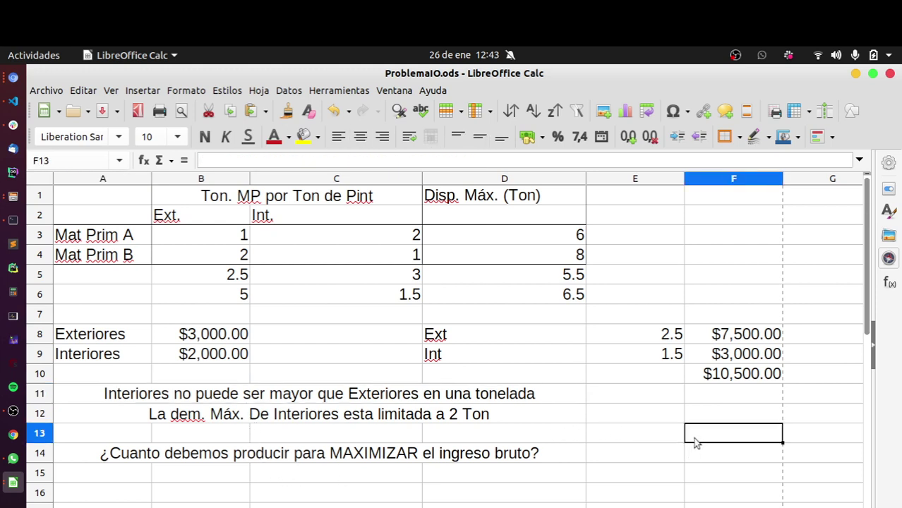
pyautogui.write('y')
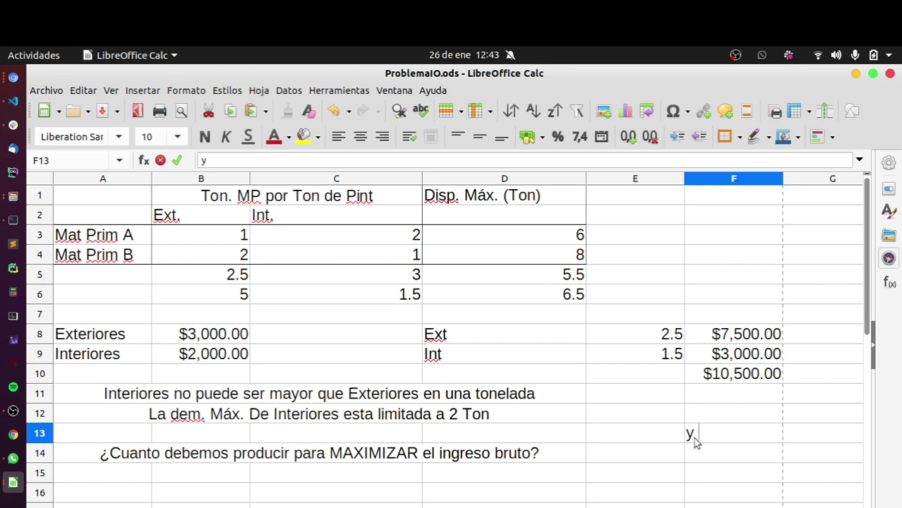
pyautogui.write('>')
pyautogui.press('BackSpace')
pyautogui.press('BackSpace')
pyautogui.press('BackSpace')
pyautogui.write('y>x+1')
pyautogui.press('Return')
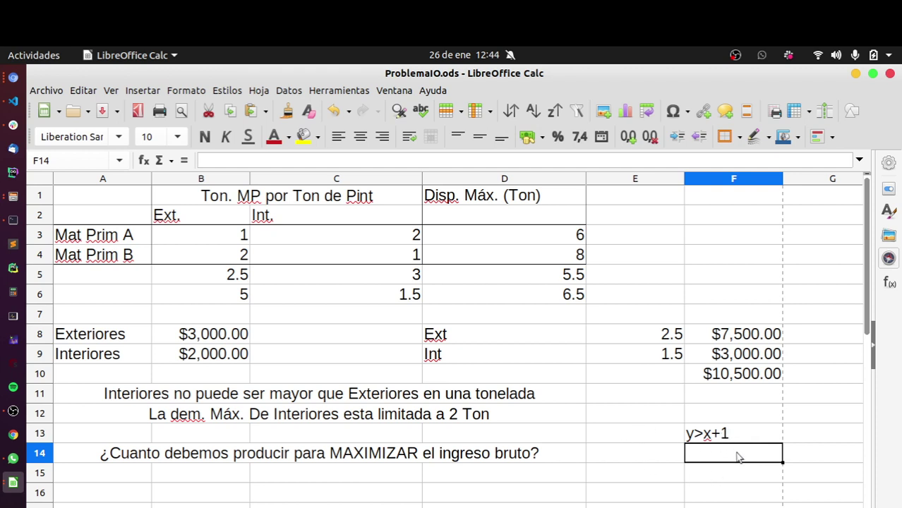
# Write the rearranged Interiores versus Exteriores constraint as -x+y<1 in F14
pyautogui.write('-x')
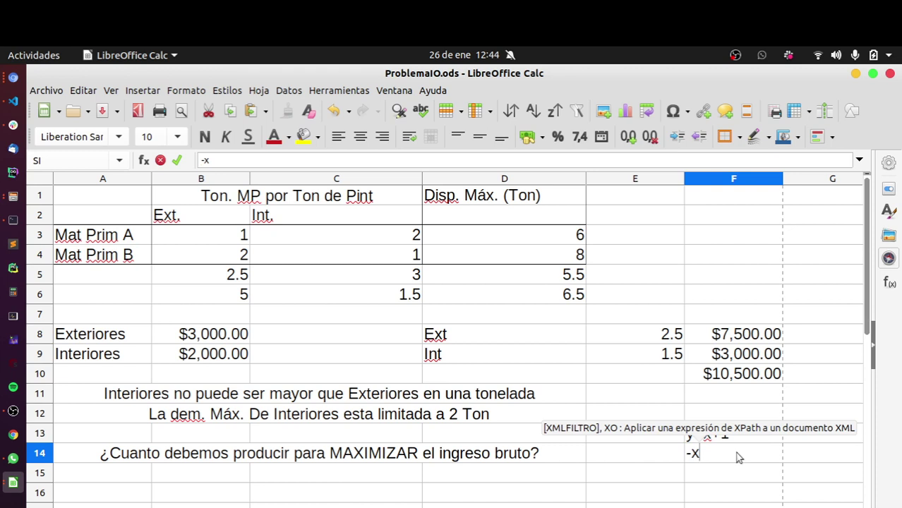
pyautogui.write('+y')
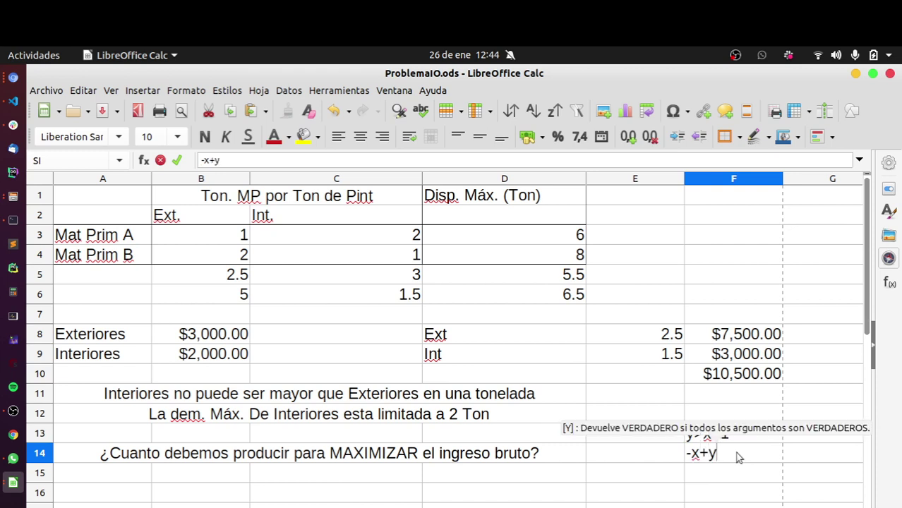
pyautogui.write('<')
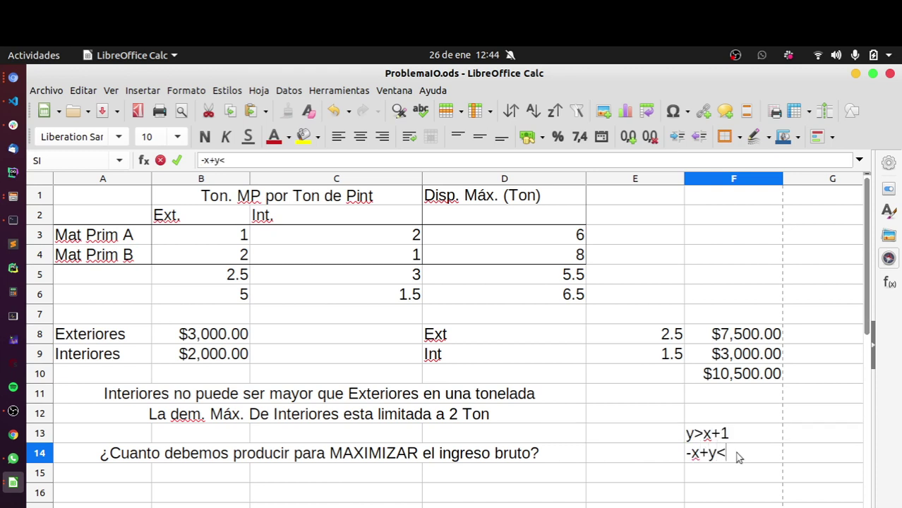
pyautogui.write('1')
pyautogui.press('Return')
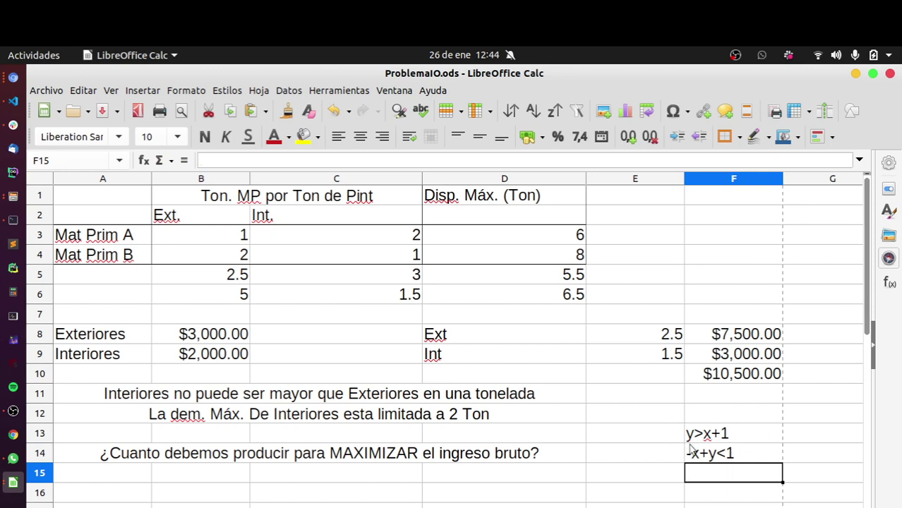
pyautogui.click(734, 457)
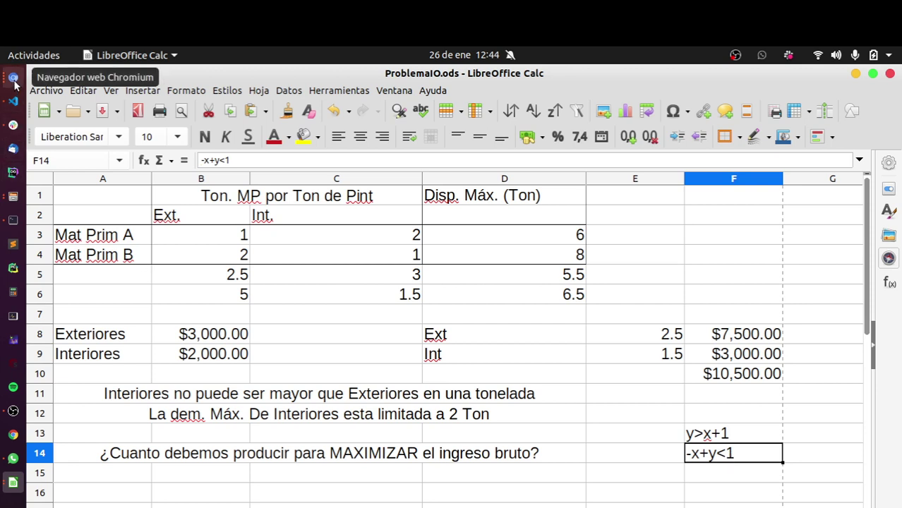
# Switch back to GeoGebra and graph the Interiores versus Exteriores constraint as ec4: -x + y ≤ 1
pyautogui.click(855, 75)
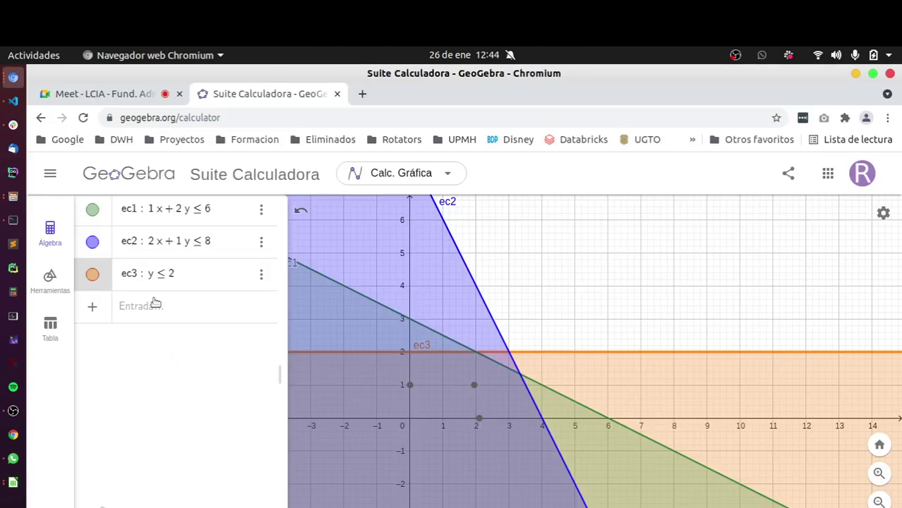
pyautogui.click(154, 313)
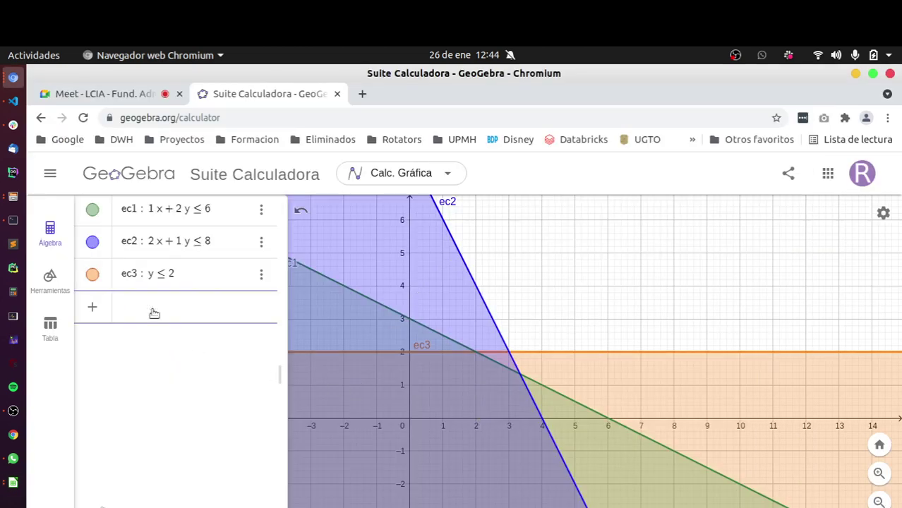
pyautogui.write('ec2')
pyautogui.press('BackSpace')
pyautogui.write('3')
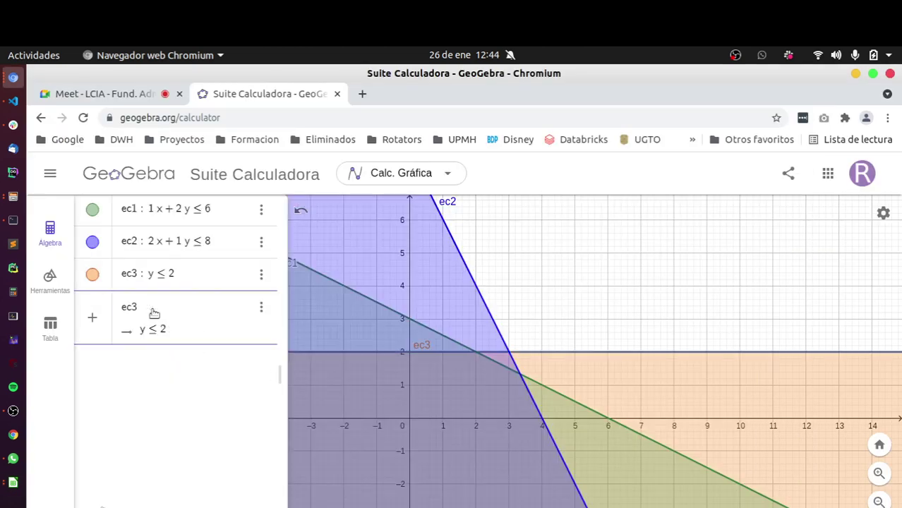
pyautogui.press('BackSpace')
pyautogui.write('4')
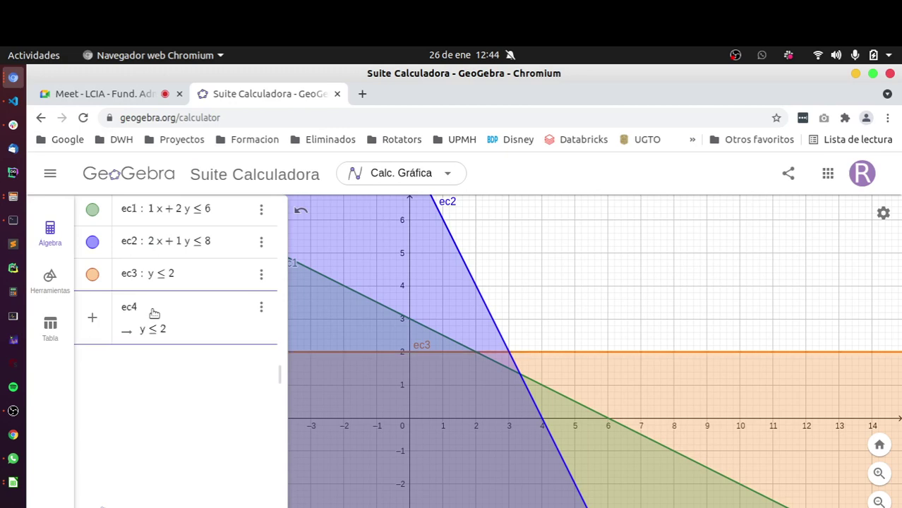
pyautogui.write(':-x')
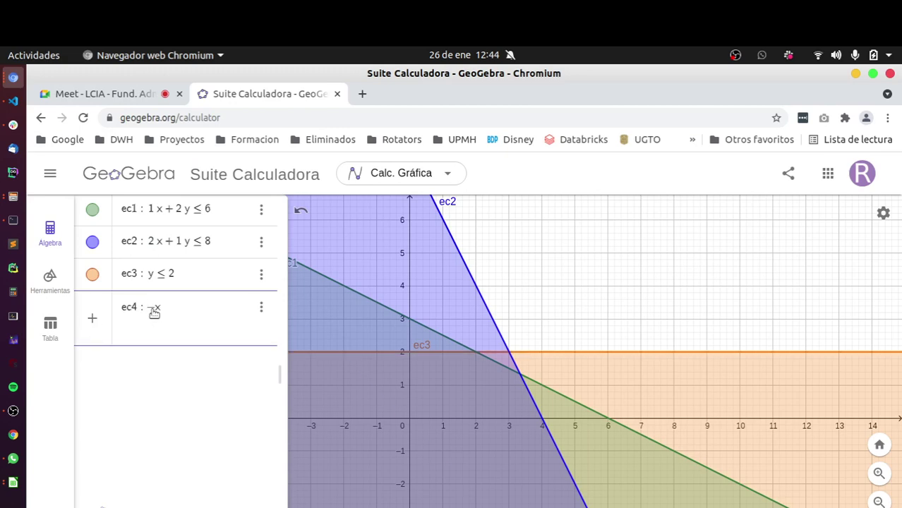
pyautogui.write('+y')
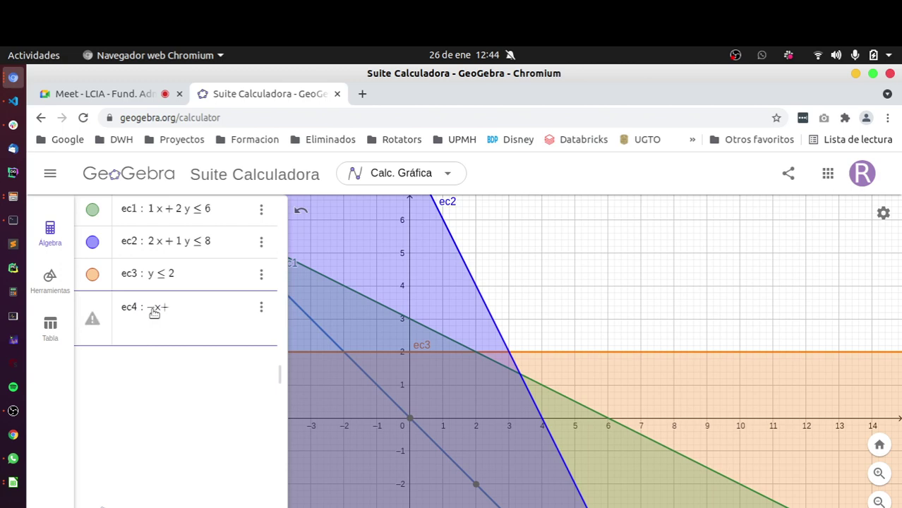
pyautogui.write('<')
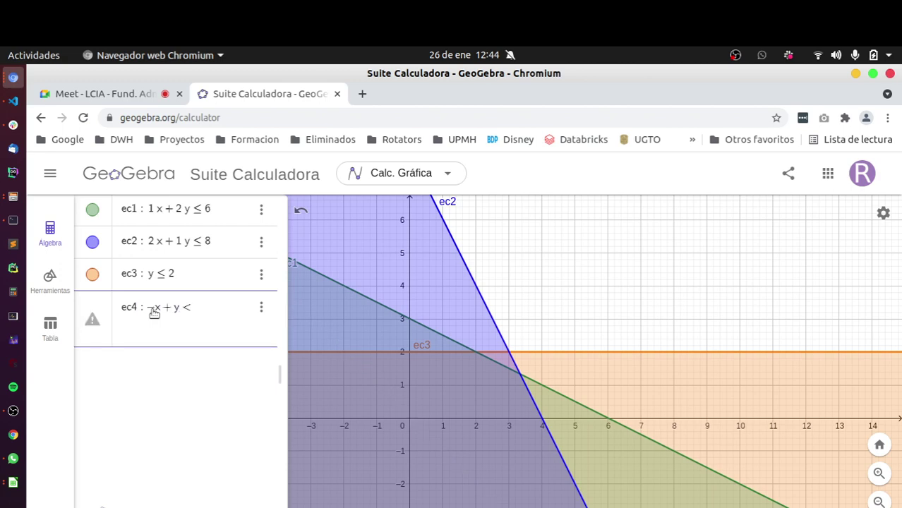
pyautogui.press('BackSpace')
pyautogui.write('≤ 1')
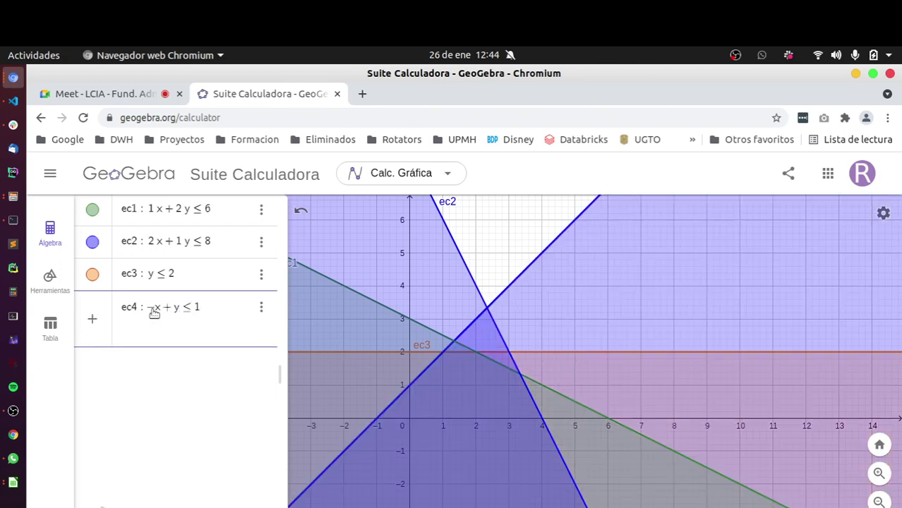
pyautogui.press('Return')
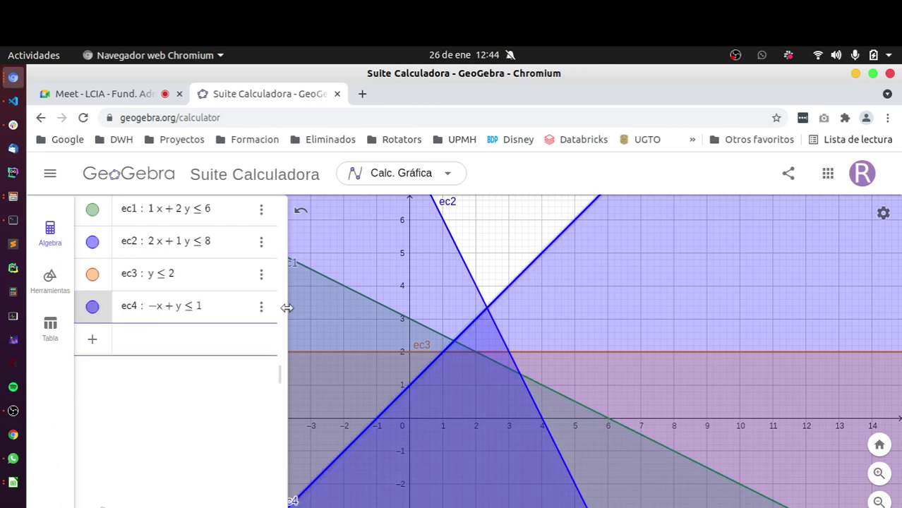
# Change the color of the ec4 inequality to green (#00FF00) in its properties and return to the graph
pyautogui.click(265, 308)
pyautogui.click(268, 357)
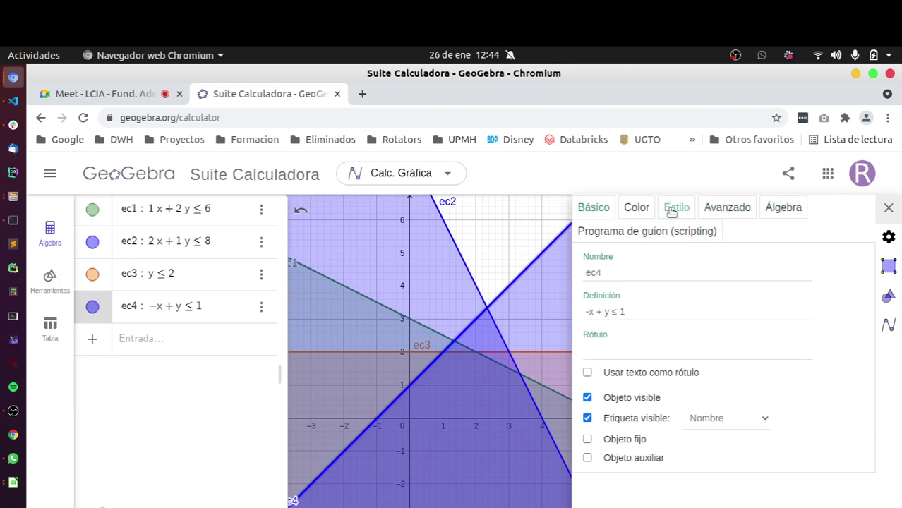
pyautogui.click(637, 207)
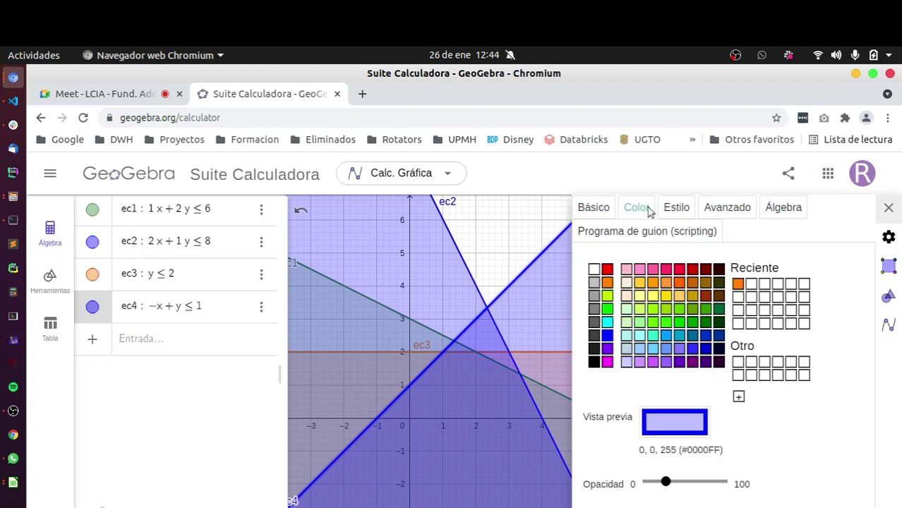
pyautogui.click(608, 283)
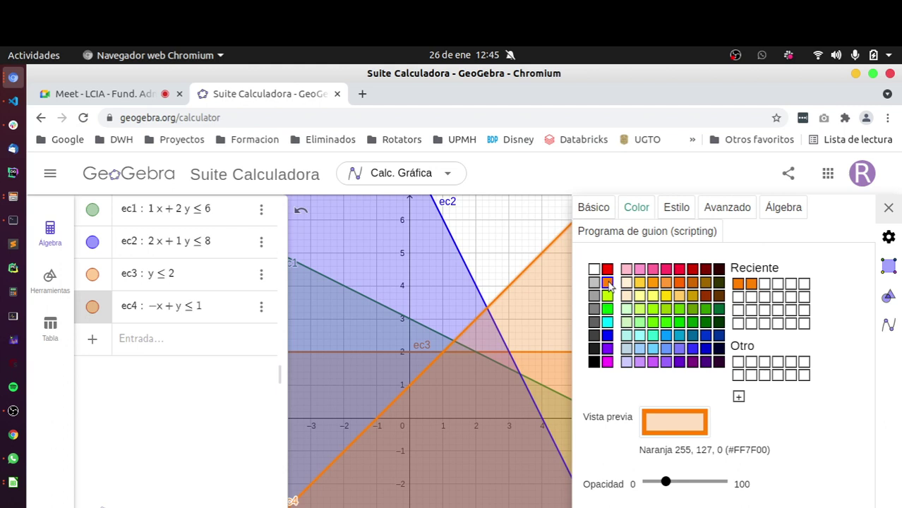
pyautogui.click(608, 309)
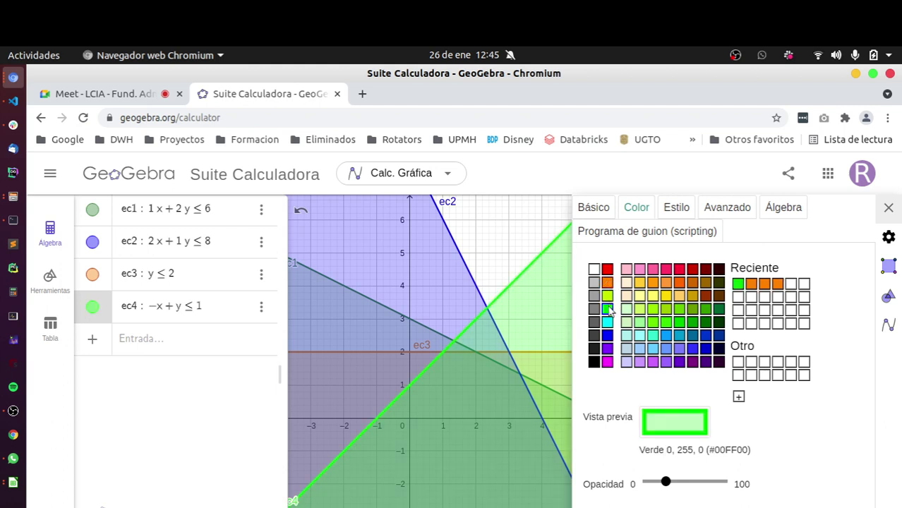
pyautogui.click(889, 207)
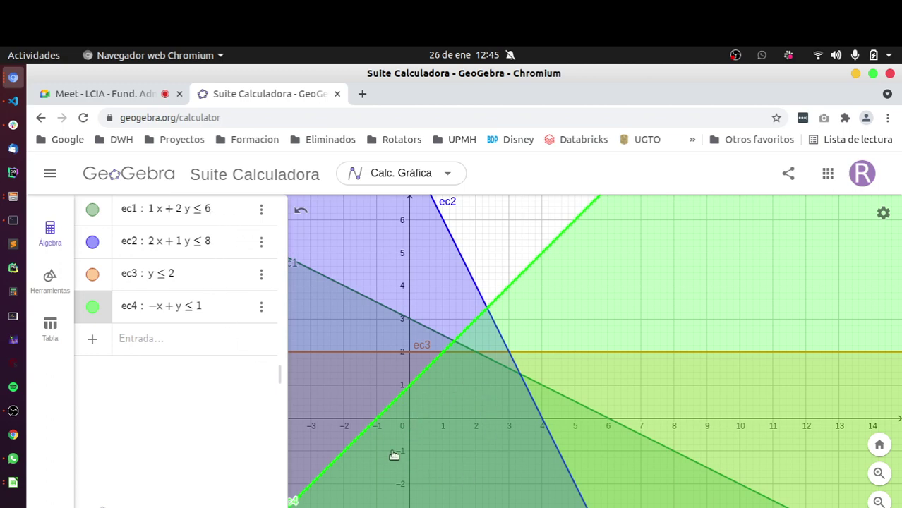
# Graph the non-negativity constraint x ≥ 0 for Exteriores as a new inequality
pyautogui.scroll(3, 487, 267)
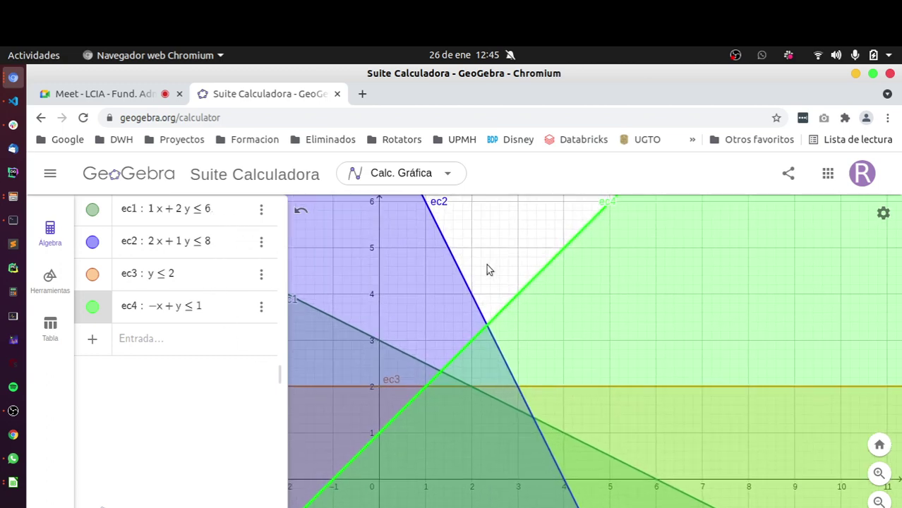
pyautogui.moveTo(486, 292); pyautogui.dragTo(556, 226)
pyautogui.scroll(2, 556, 226)
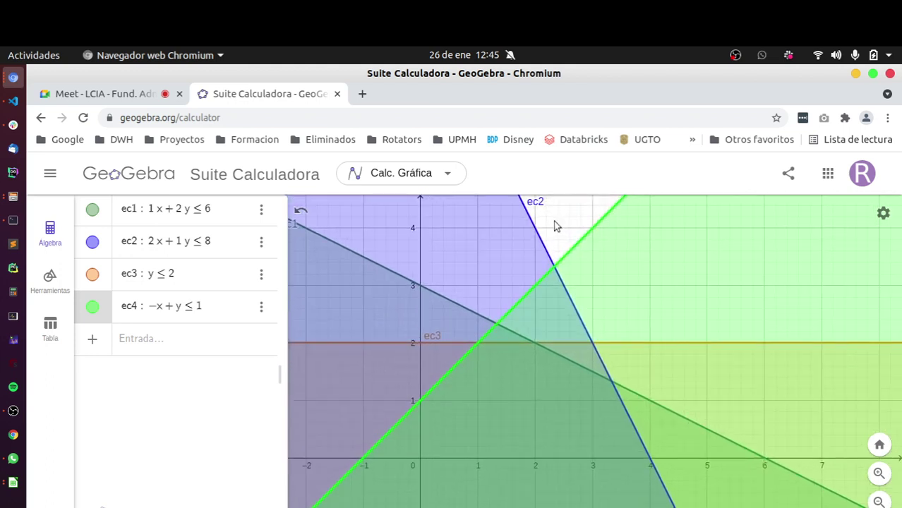
pyautogui.scroll(-2, 555, 226)
pyautogui.scroll(1, 555, 225)
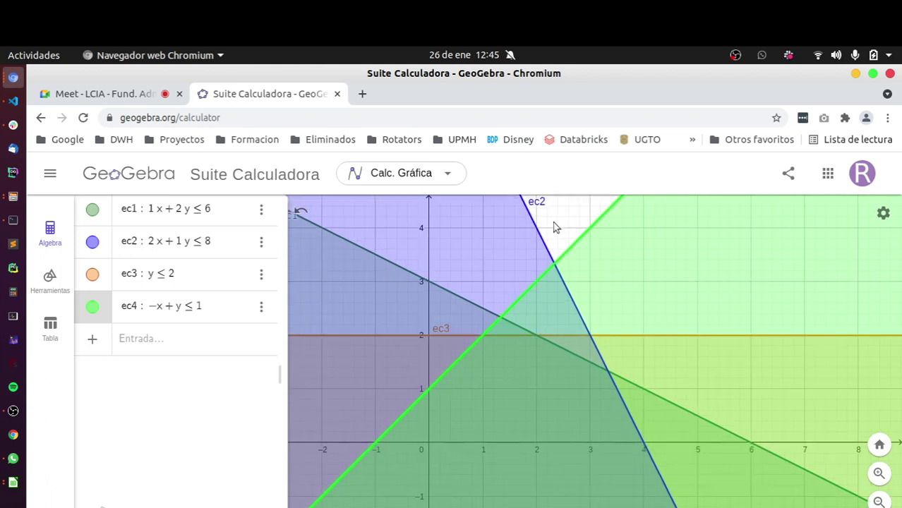
pyautogui.click(879, 473)
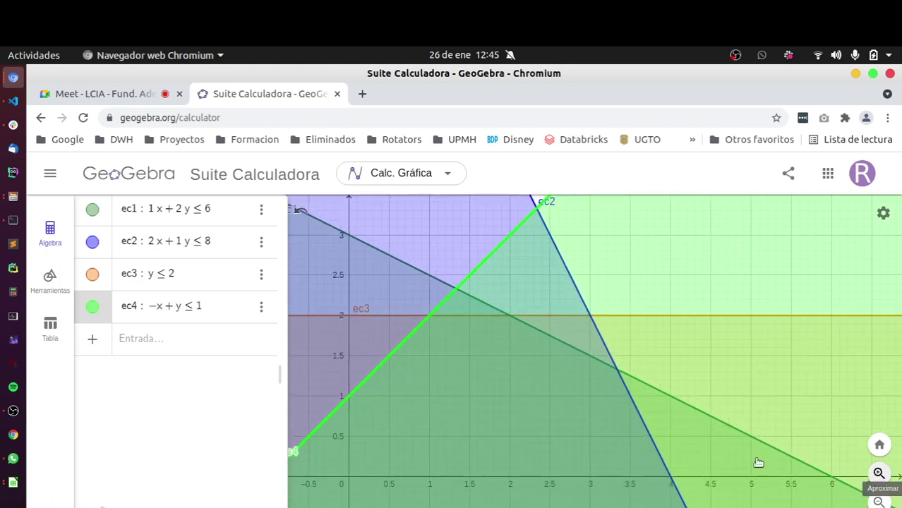
pyautogui.click(141, 343)
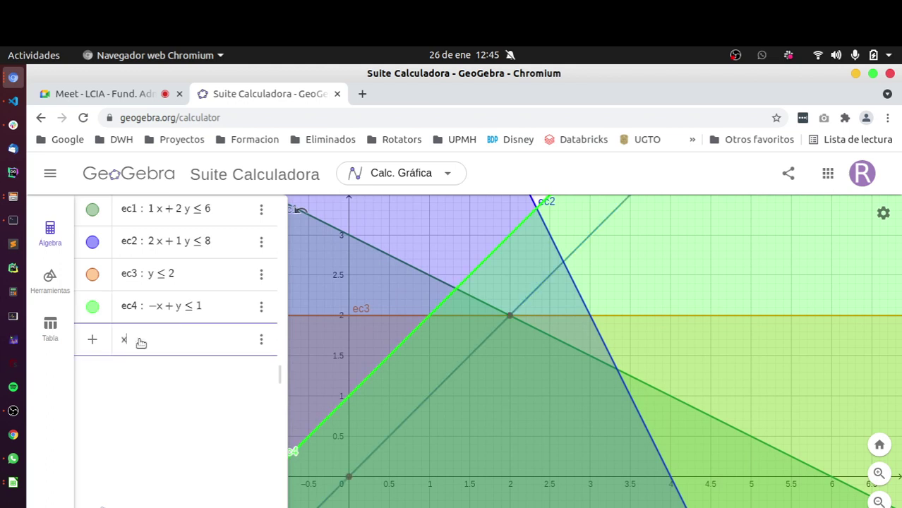
pyautogui.write('x >0')
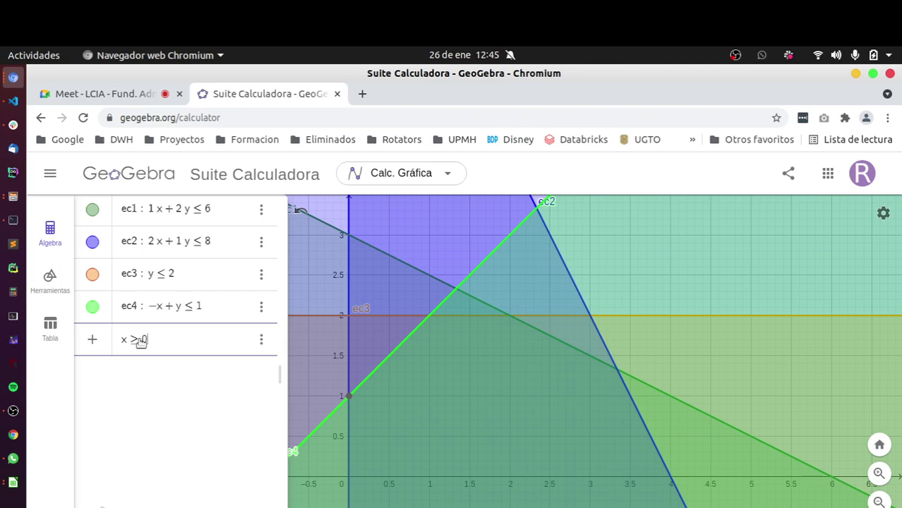
pyautogui.press('Return')
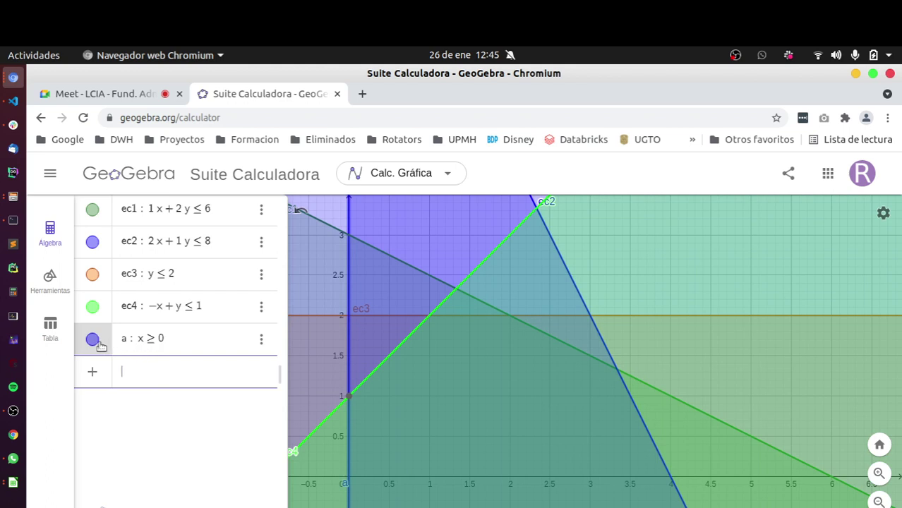
# Graph the non-negativity constraint y ≥ 0 for Interiores as a new inequality
pyautogui.write('y')
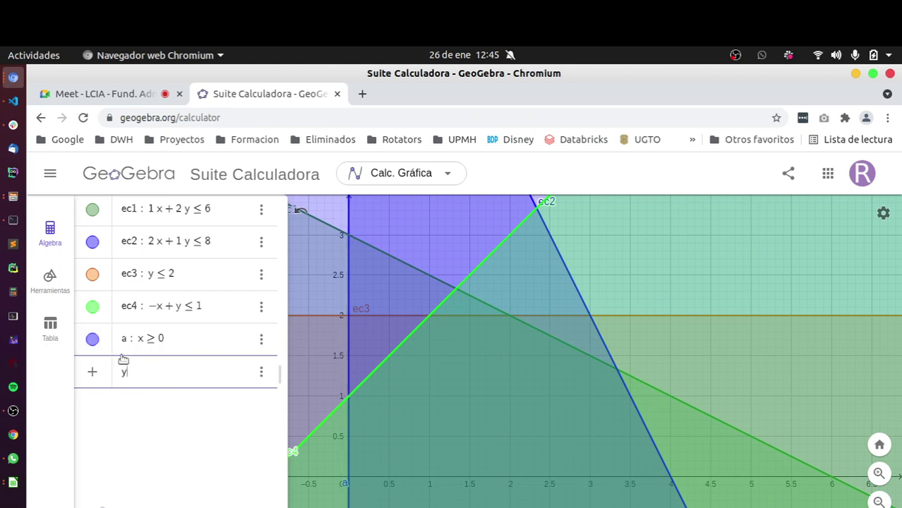
pyautogui.write('>')
pyautogui.write('0')
pyautogui.press('Return')
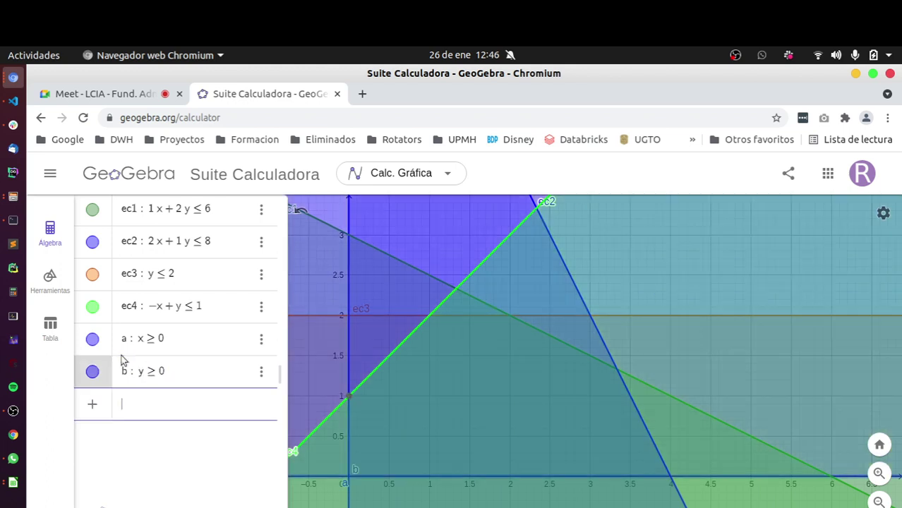
# Change the color of the y ≥ 0 inequality to turquoise (#33FFCC) and of the x ≥ 0 inequality to light orange (#FFCC66)
pyautogui.click(263, 341)
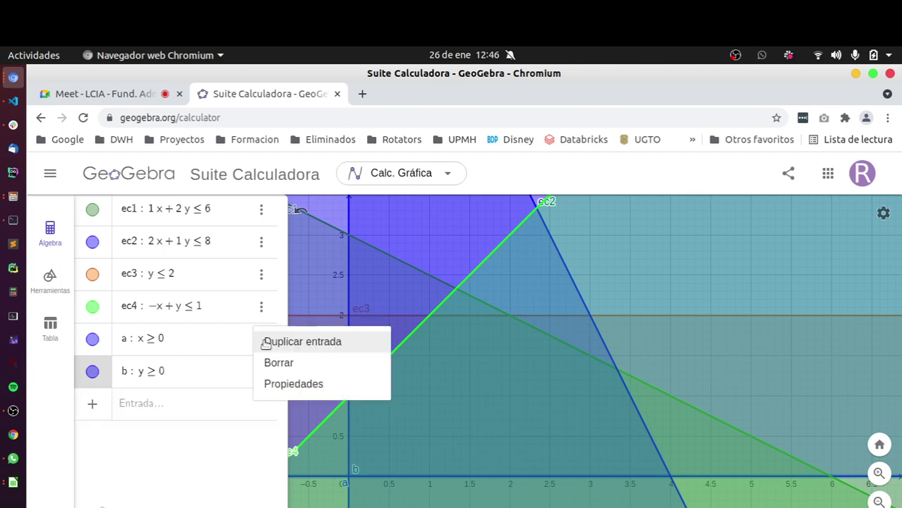
pyautogui.click(282, 385)
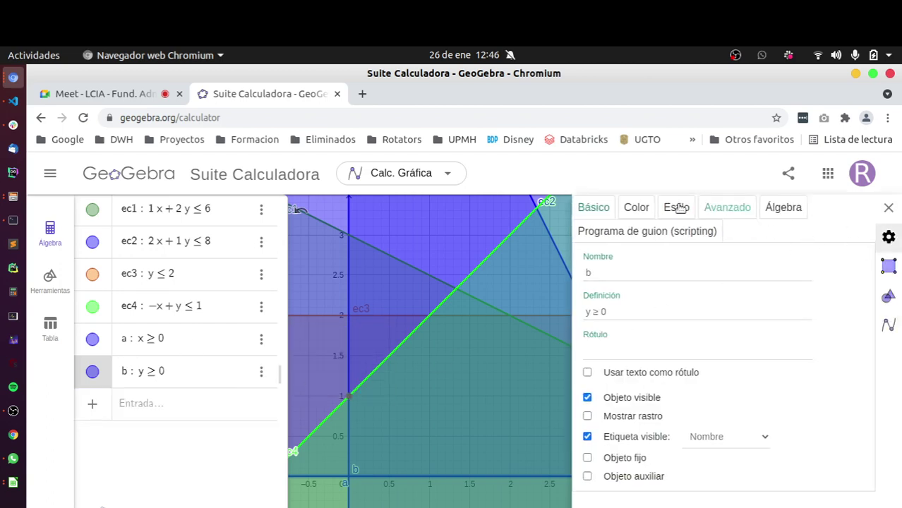
pyautogui.click(637, 207)
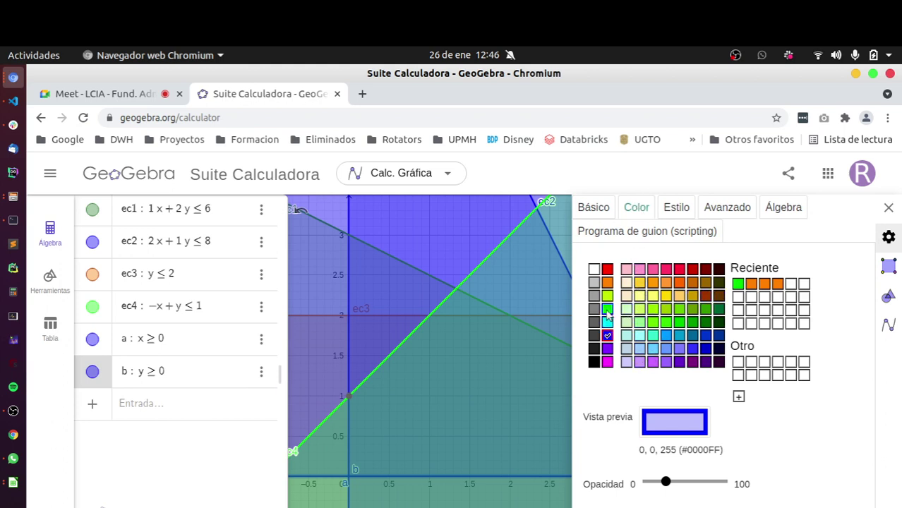
pyautogui.click(608, 350)
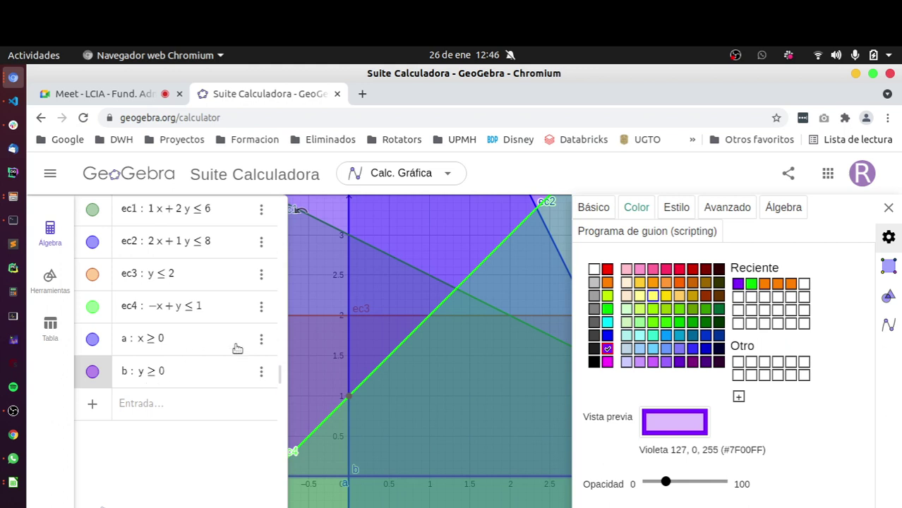
pyautogui.click(653, 336)
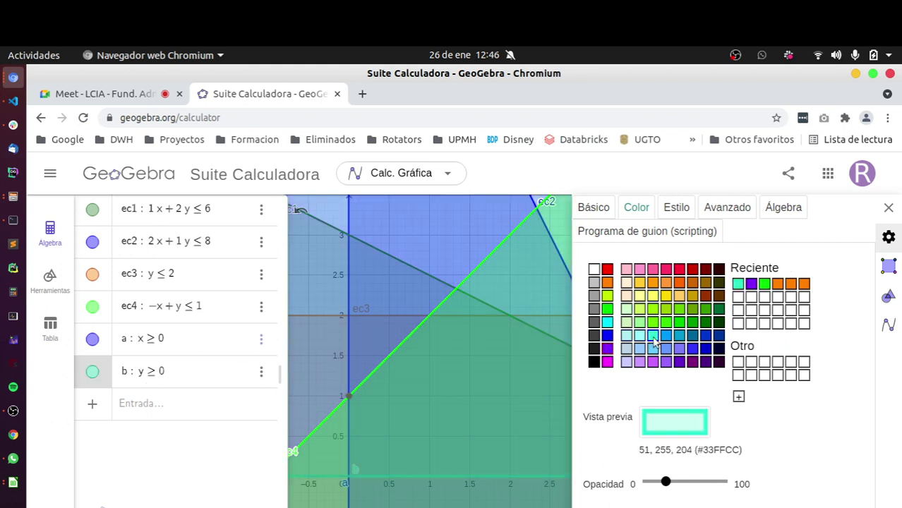
pyautogui.click(103, 341)
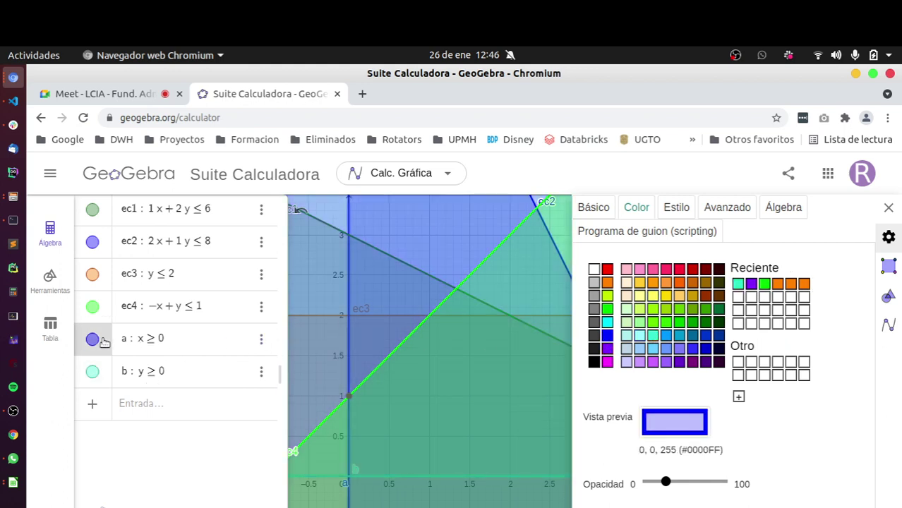
pyautogui.click(680, 297)
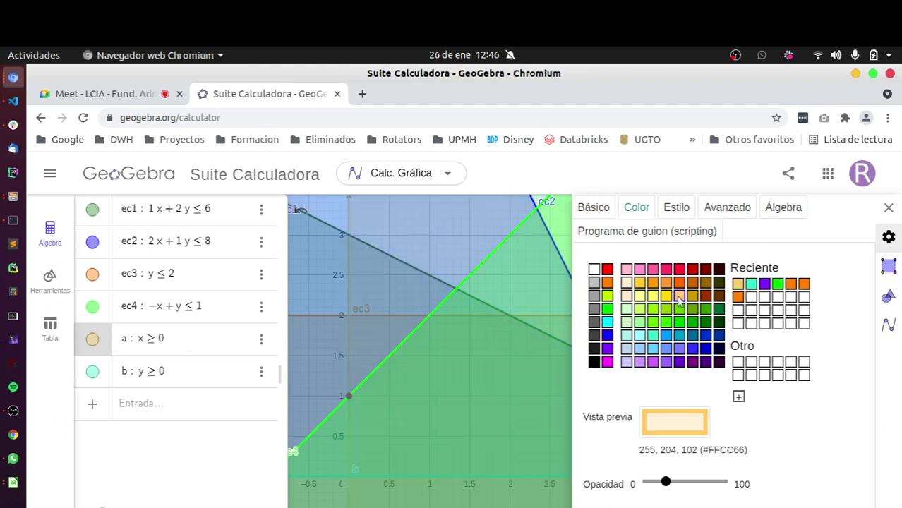
# Change the color of the x ≥ 0 inequality to orange (#FF6600) and return to the graph
pyautogui.click(640, 283)
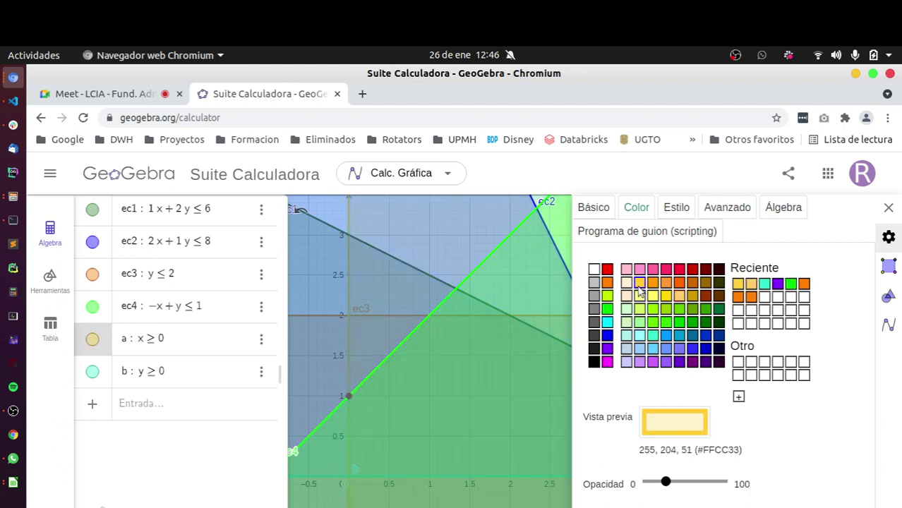
pyautogui.click(679, 283)
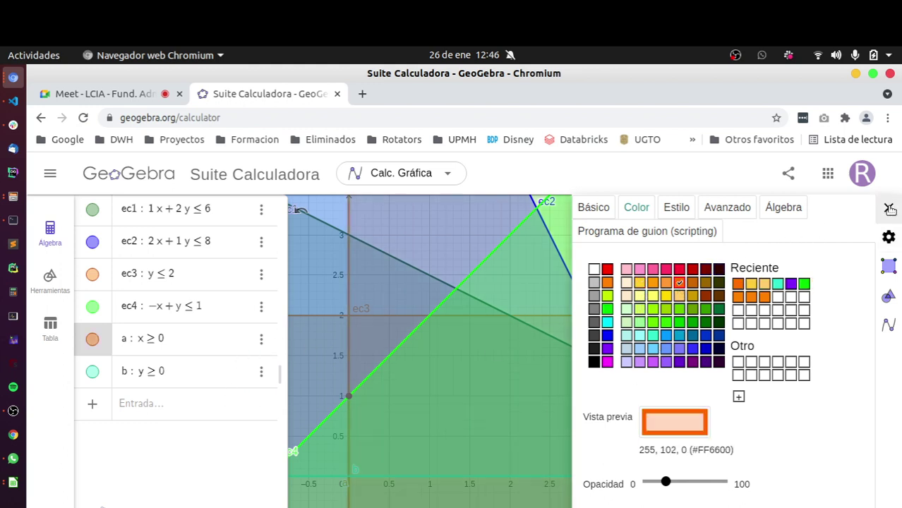
pyautogui.click(890, 209)
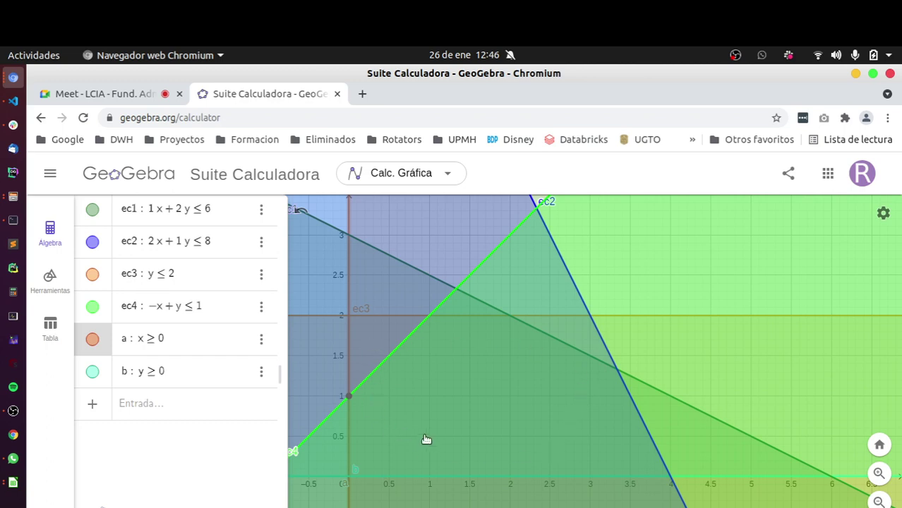
# Switch to ProblemaIO.ods to review the paint prices and the income maximization question, and return to the GeoGebra graph
pyautogui.click(13, 483)
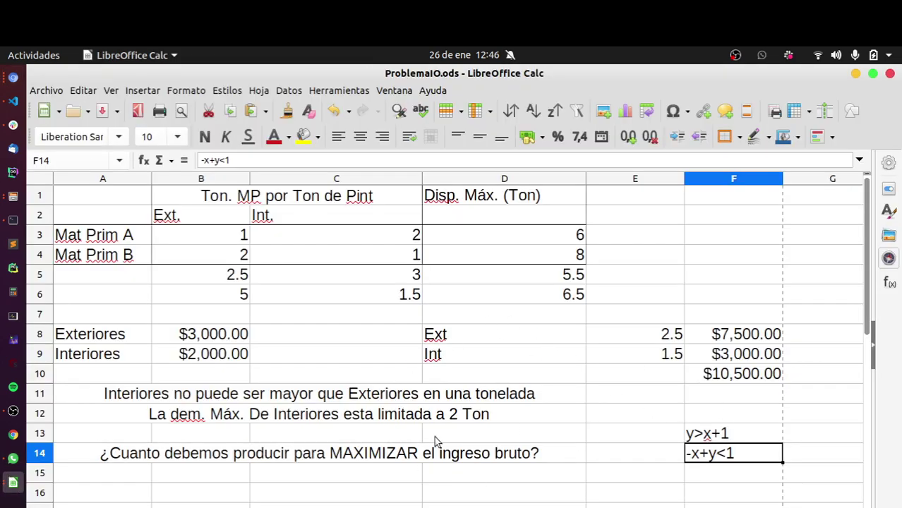
pyautogui.click(856, 75)
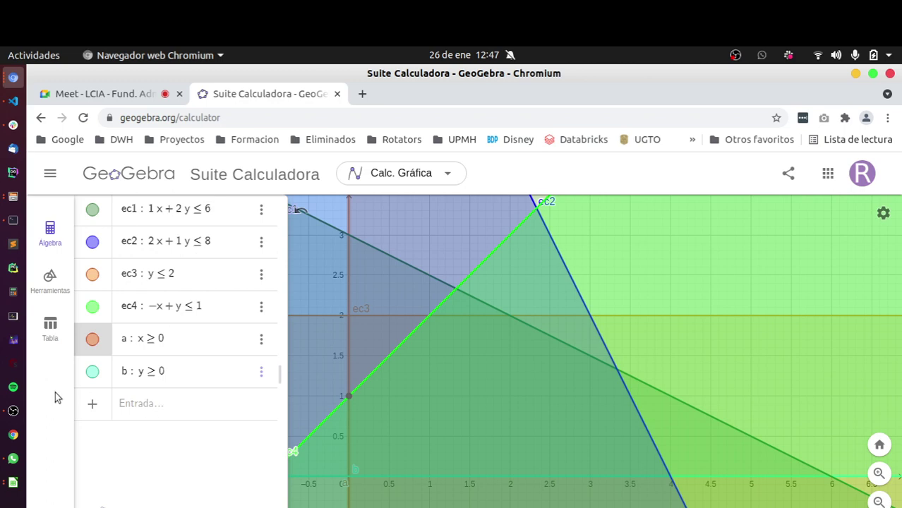
pyautogui.click(13, 483)
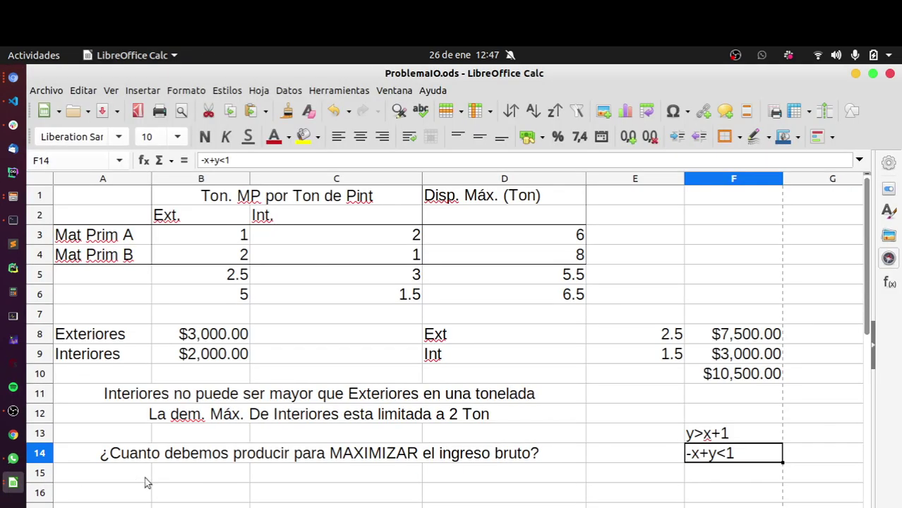
pyautogui.click(297, 458)
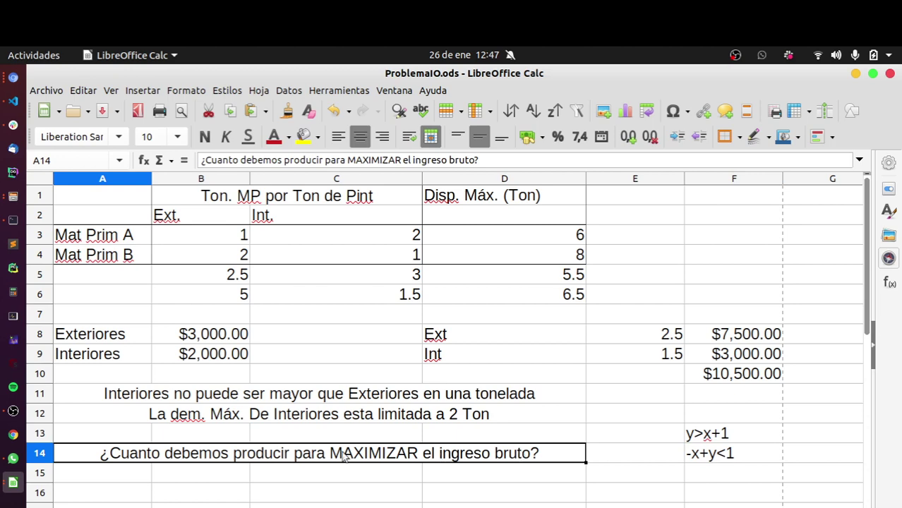
pyautogui.click(856, 74)
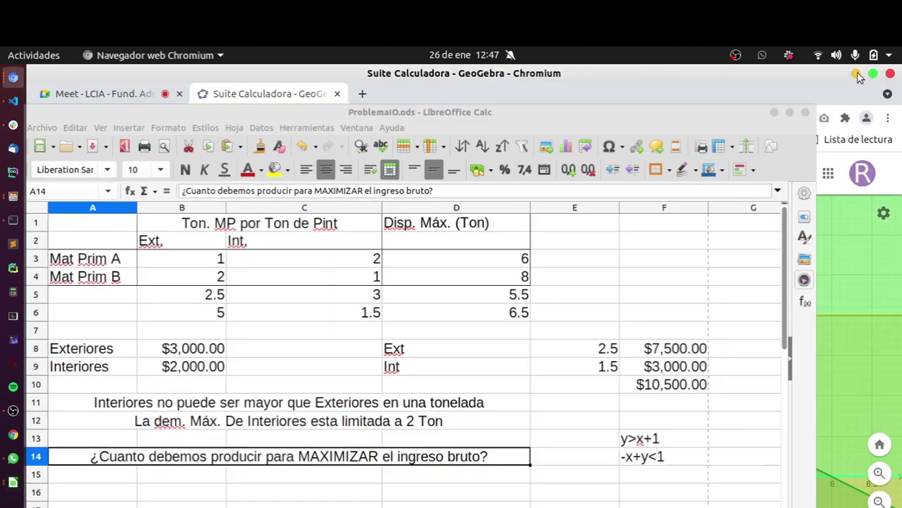
# Add the objective function line maximizar: 3x + 2y = 0 and compare it with the paint prices in ProblemaIO.ods
pyautogui.click(220, 409)
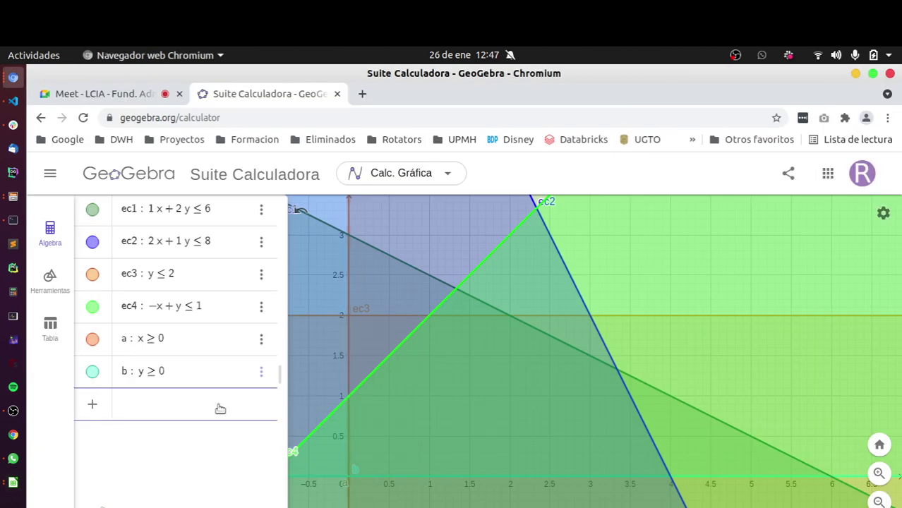
pyautogui.write('maximizar : ')
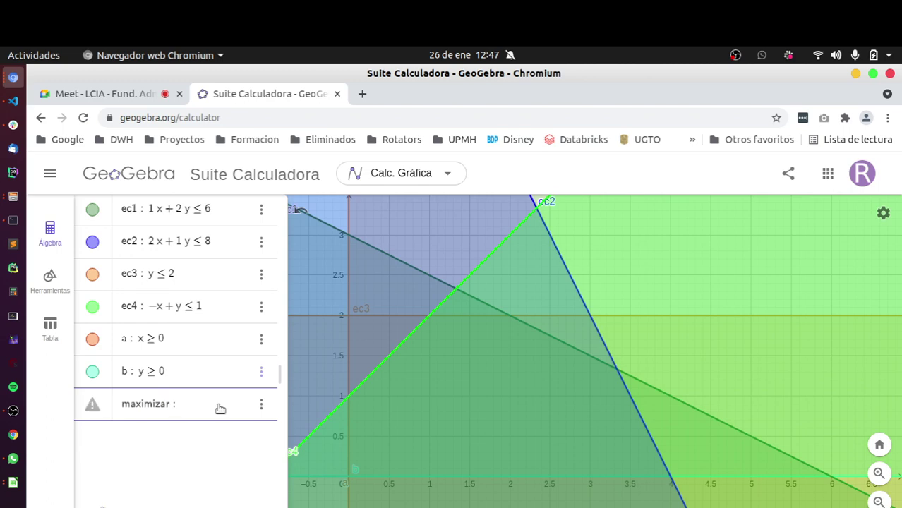
pyautogui.write('3')
pyautogui.write('x ')
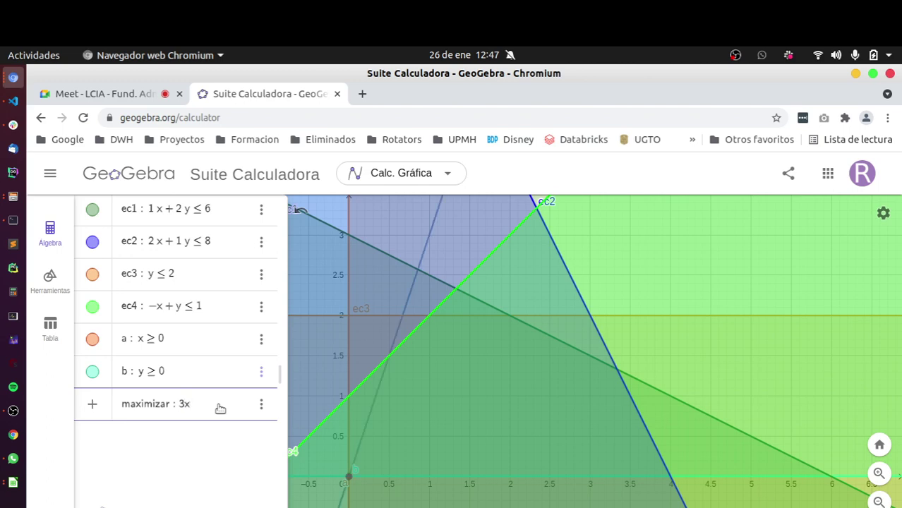
pyautogui.write('+ 2')
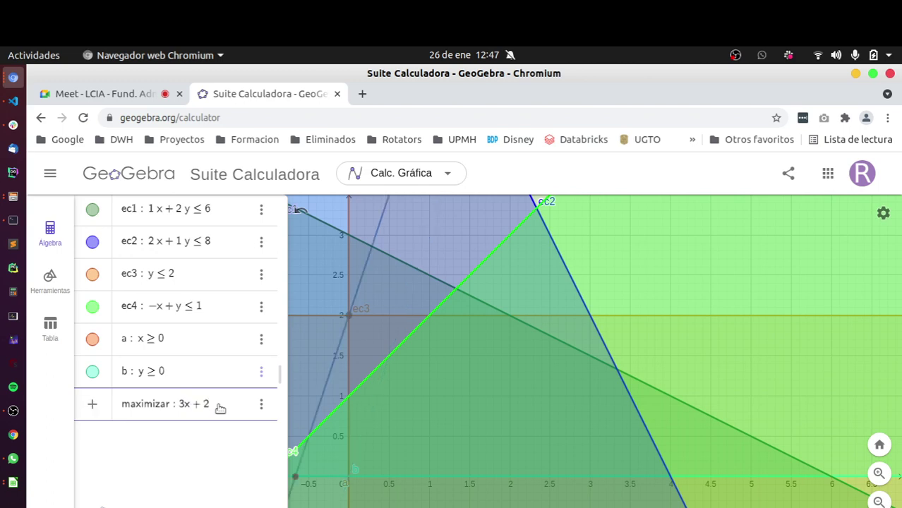
pyautogui.write('y ')
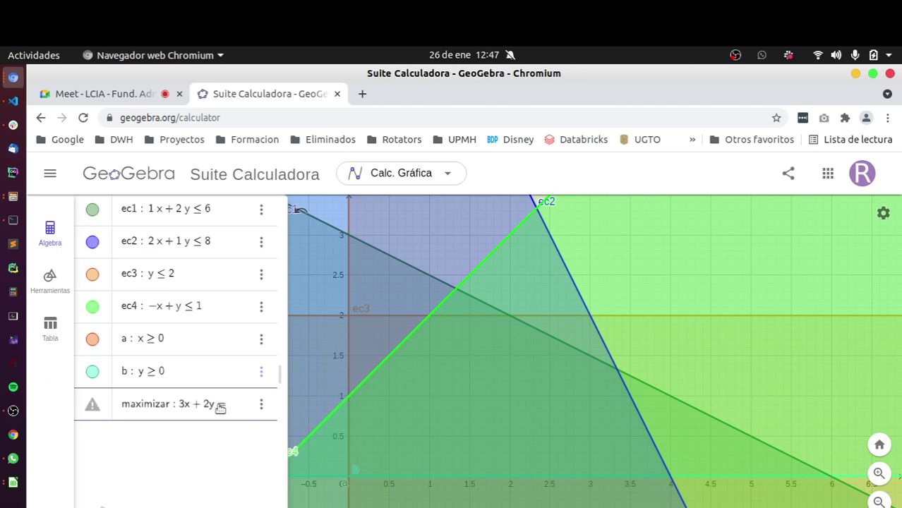
pyautogui.write('= 0')
pyautogui.press('Return')
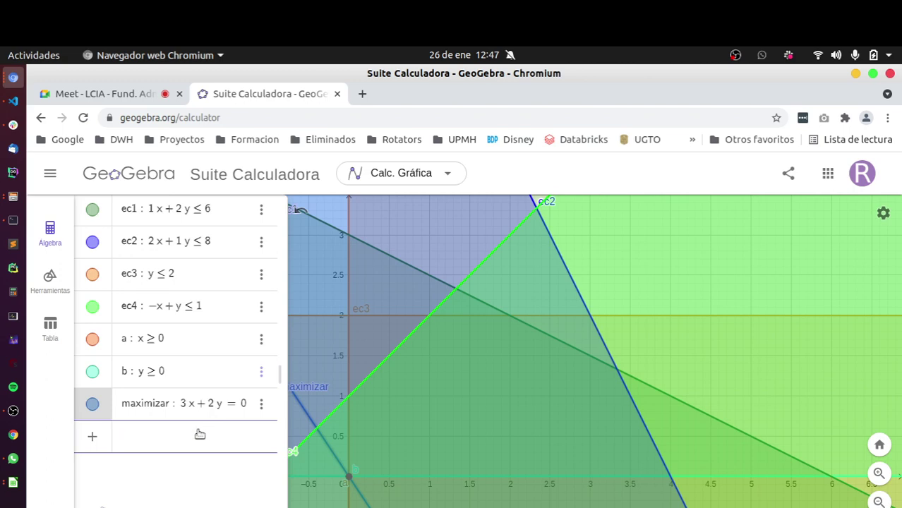
pyautogui.click(13, 482)
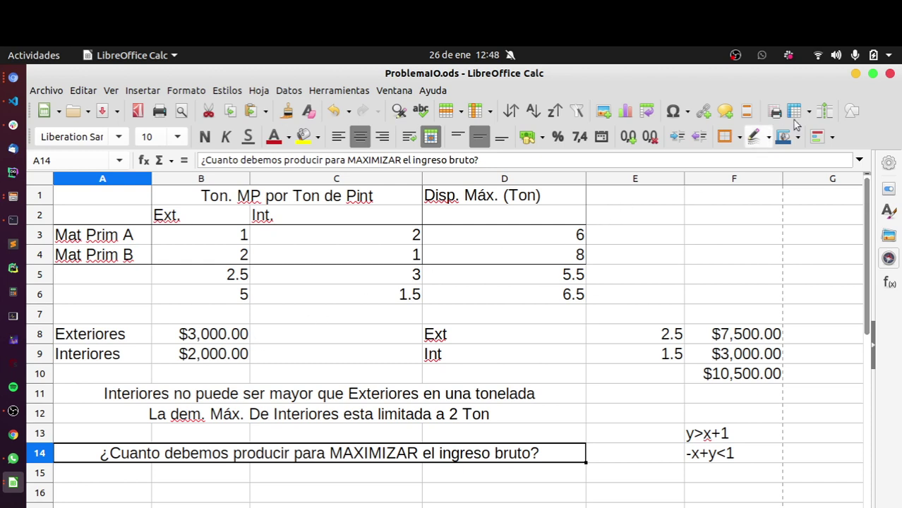
pyautogui.click(855, 75)
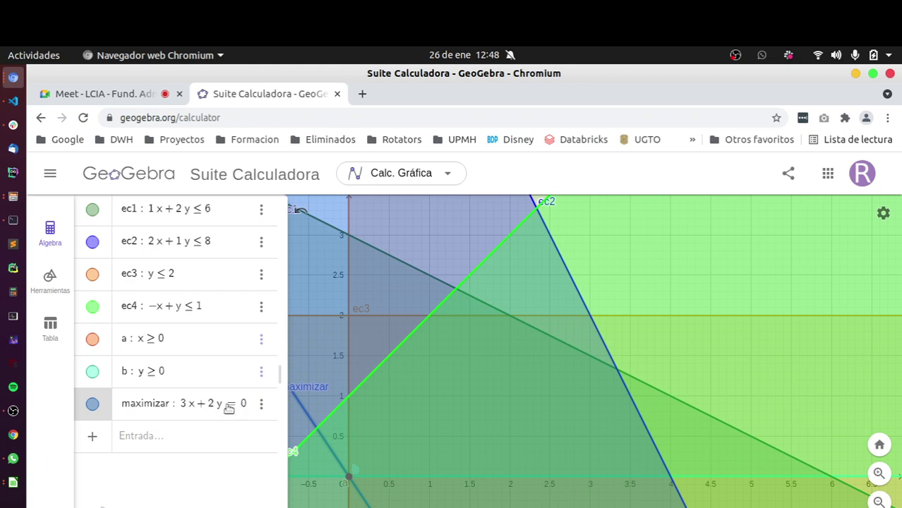
# Change the color of the maximizar line to green (#00FF00) in its properties
pyautogui.click(92, 406)
pyautogui.click(92, 406)
pyautogui.click(261, 405)
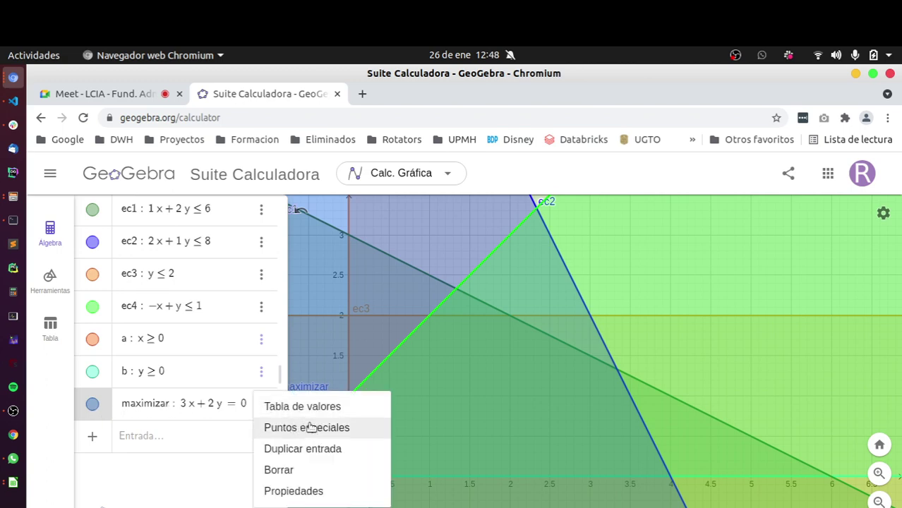
pyautogui.click(315, 492)
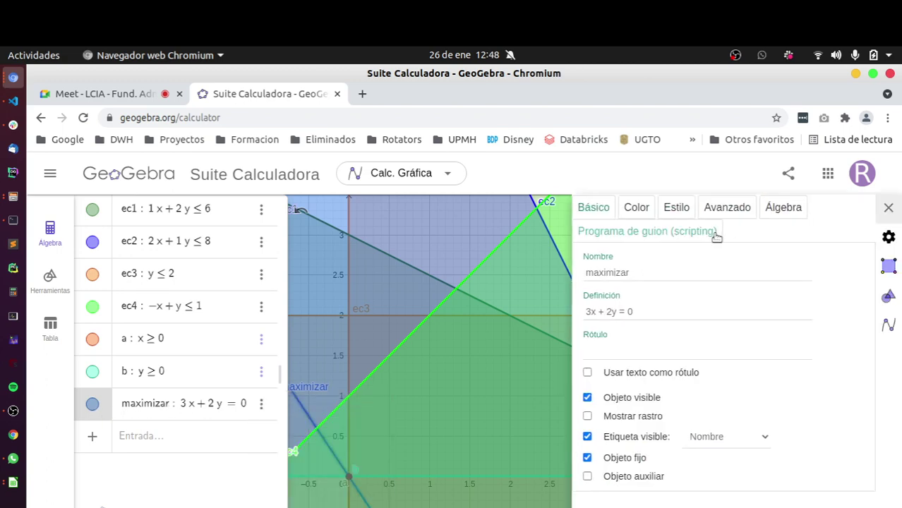
pyautogui.click(639, 209)
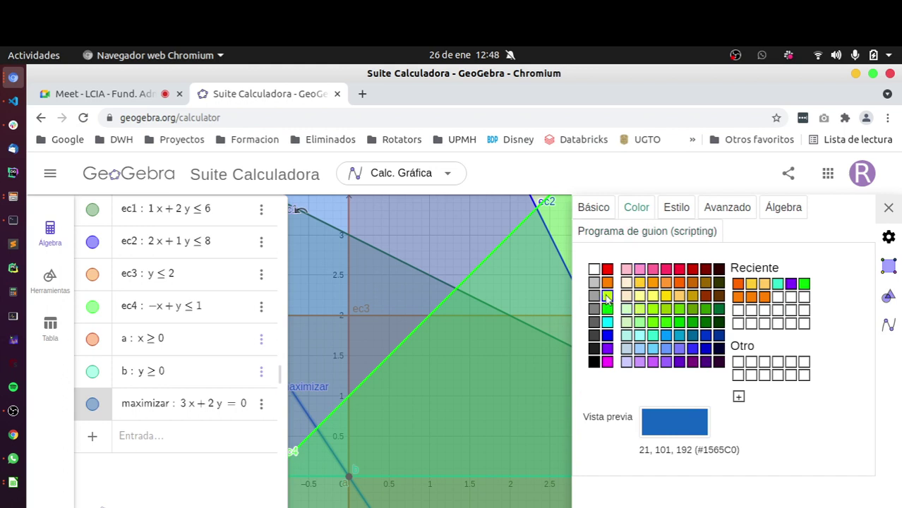
pyautogui.click(804, 285)
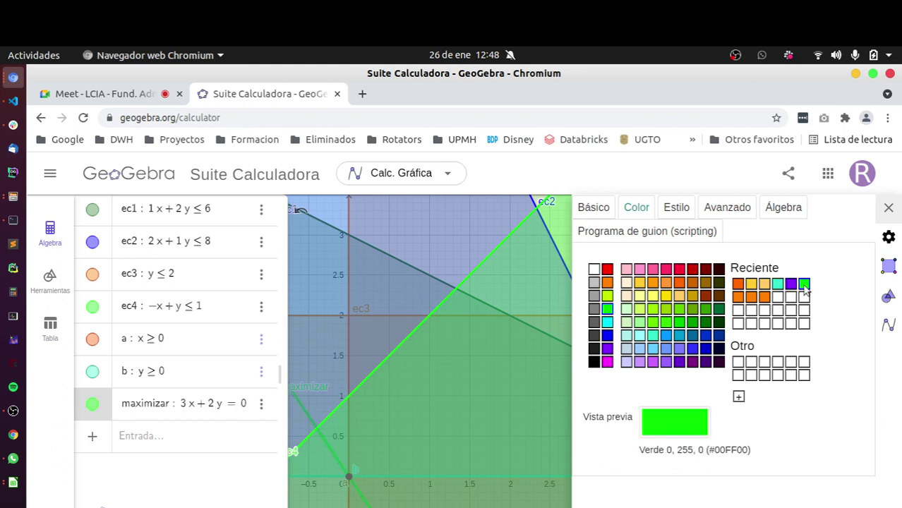
# Change the color of the ec4 inequality to light cream (#FFEACD) and return to the graph
pyautogui.click(94, 308)
pyautogui.click(95, 309)
pyautogui.click(159, 309)
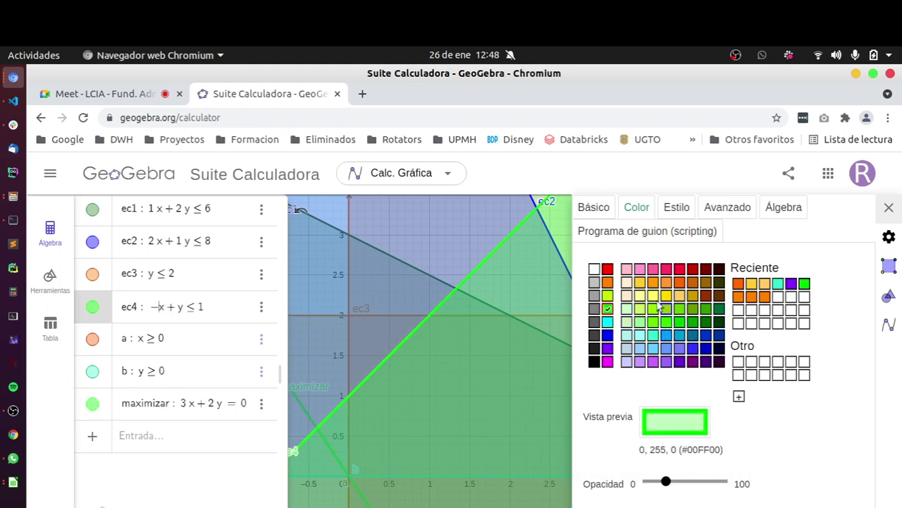
pyautogui.click(626, 296)
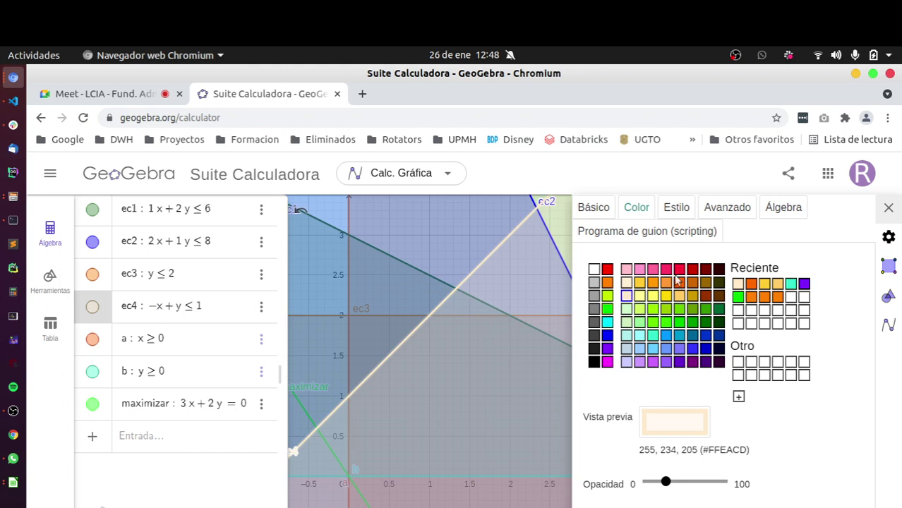
pyautogui.click(889, 208)
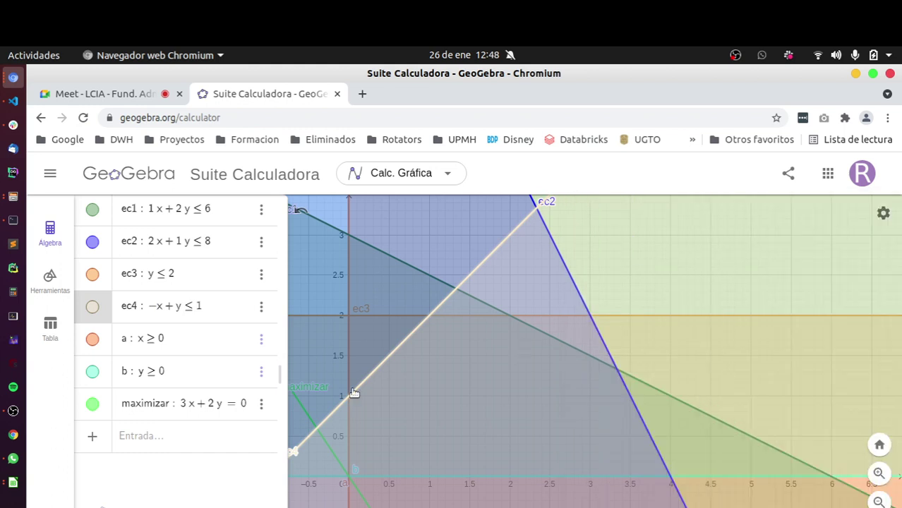
# Reopen the properties of the maximizar line and reapply green (#00FF00) as its color
pyautogui.click(93, 404)
pyautogui.click(93, 403)
pyautogui.click(152, 406)
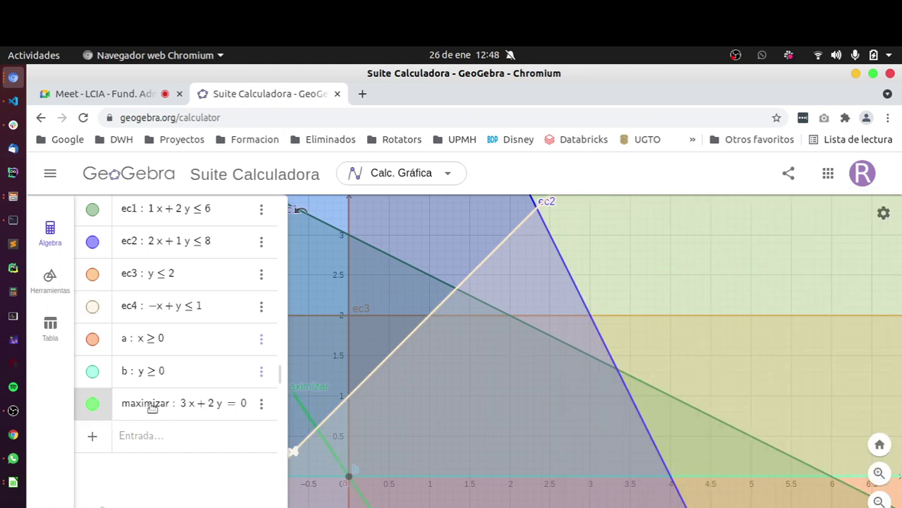
pyautogui.click(262, 404)
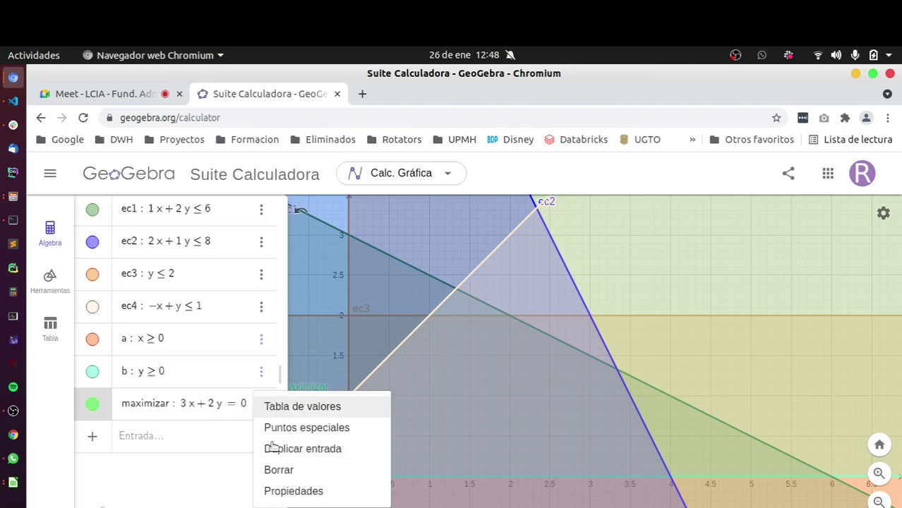
pyautogui.click(277, 406)
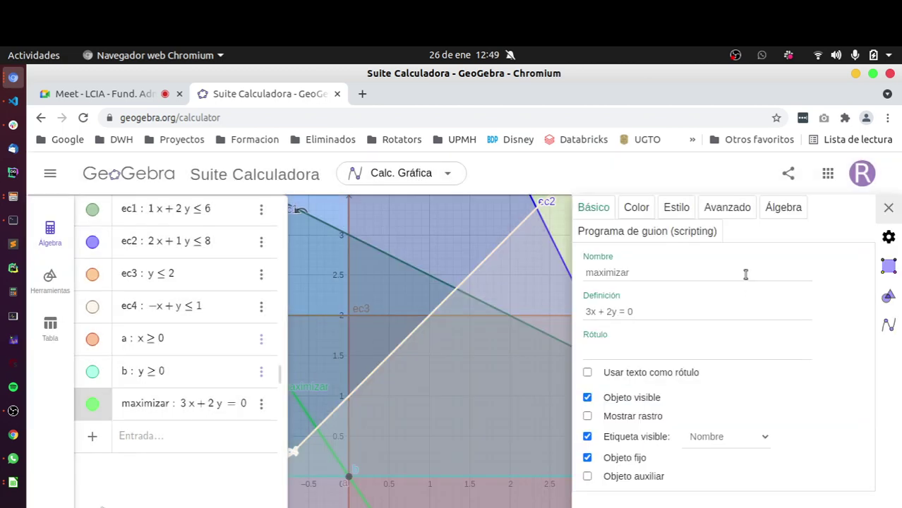
pyautogui.click(621, 207)
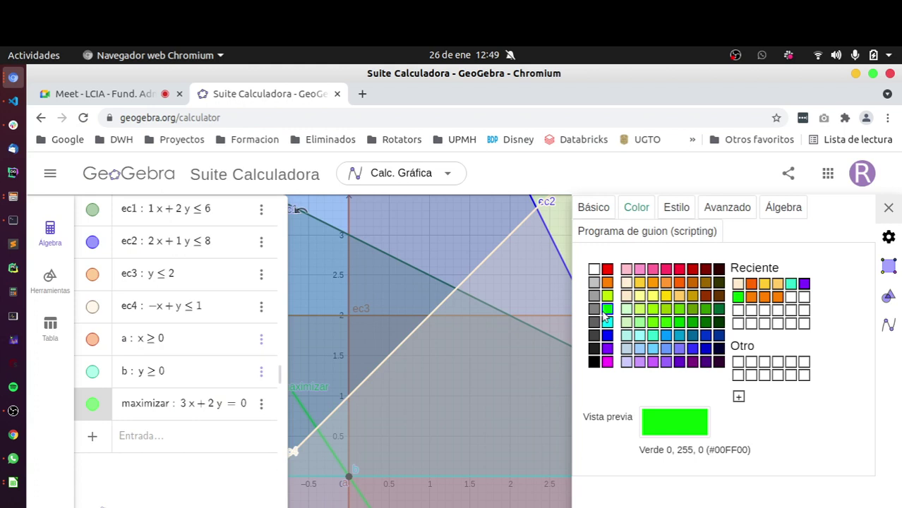
pyautogui.click(606, 311)
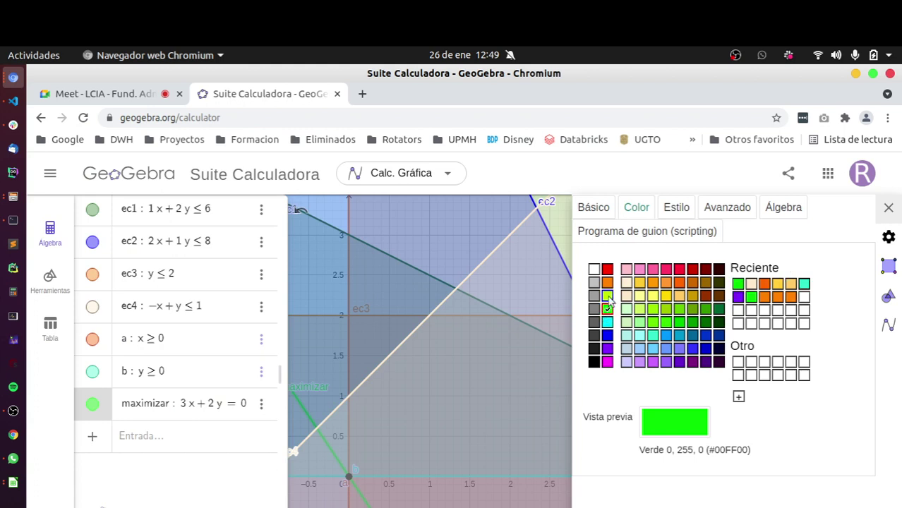
pyautogui.click(607, 295)
pyautogui.click(607, 310)
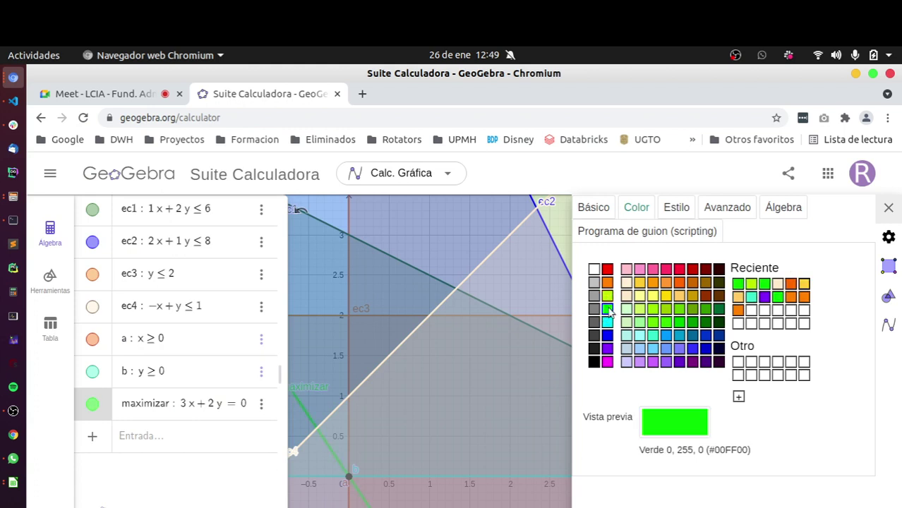
pyautogui.click(607, 311)
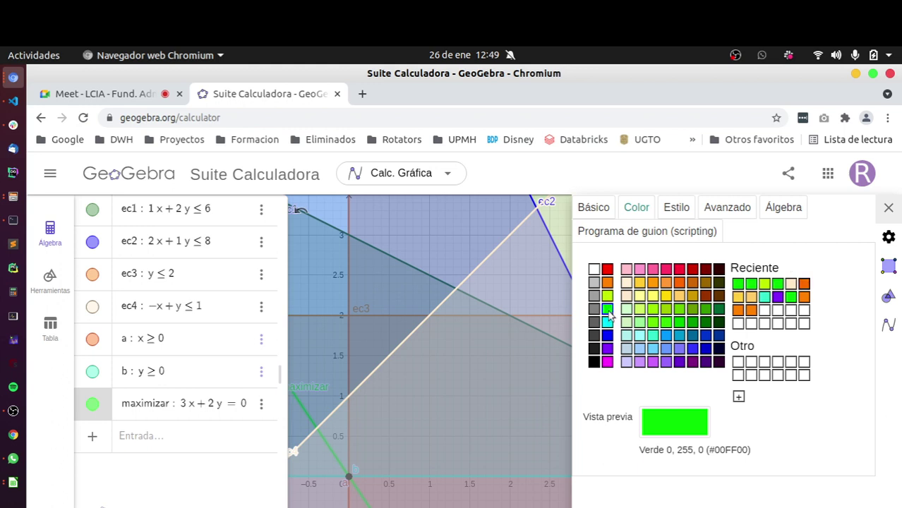
pyautogui.click(608, 313)
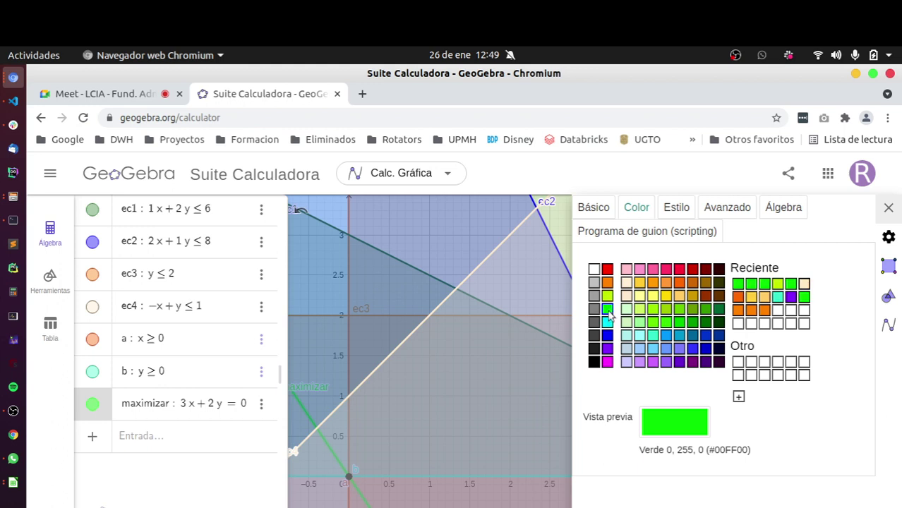
# Increase the line thickness of the maximizar line to 13 in its style properties
pyautogui.click(595, 212)
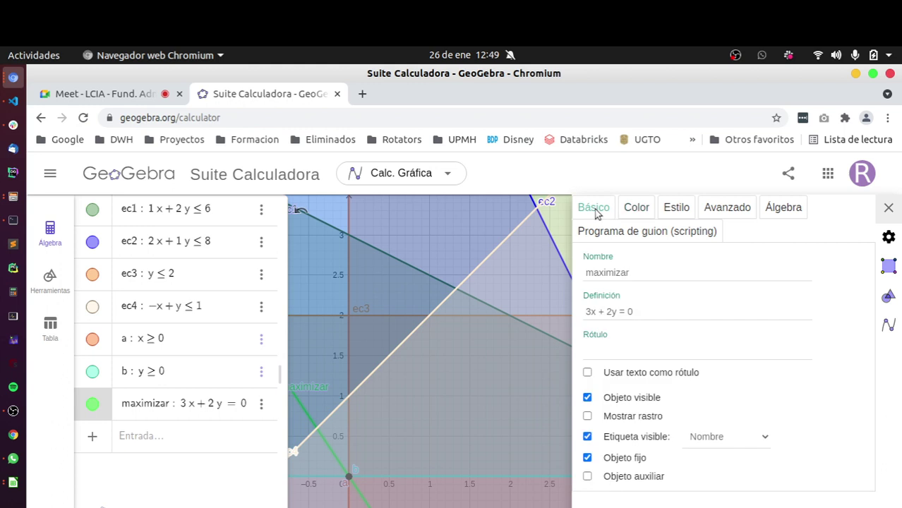
pyautogui.click(633, 211)
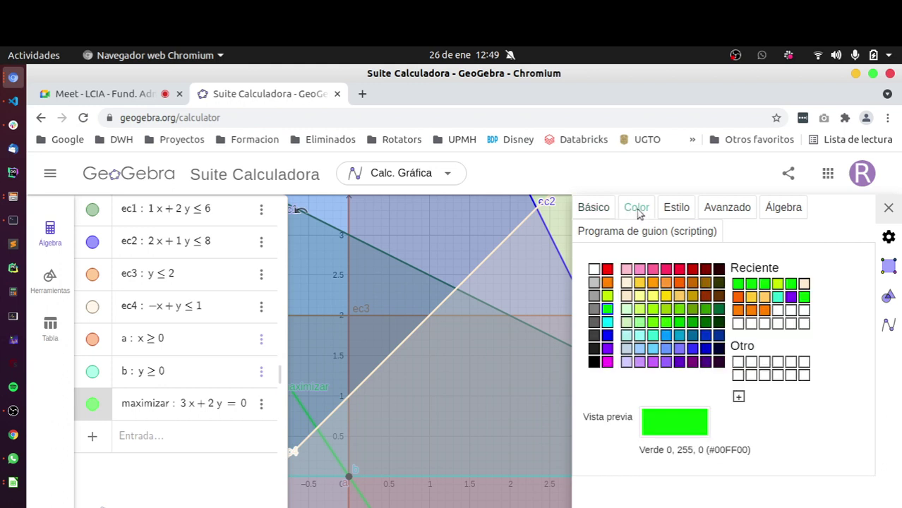
pyautogui.click(675, 212)
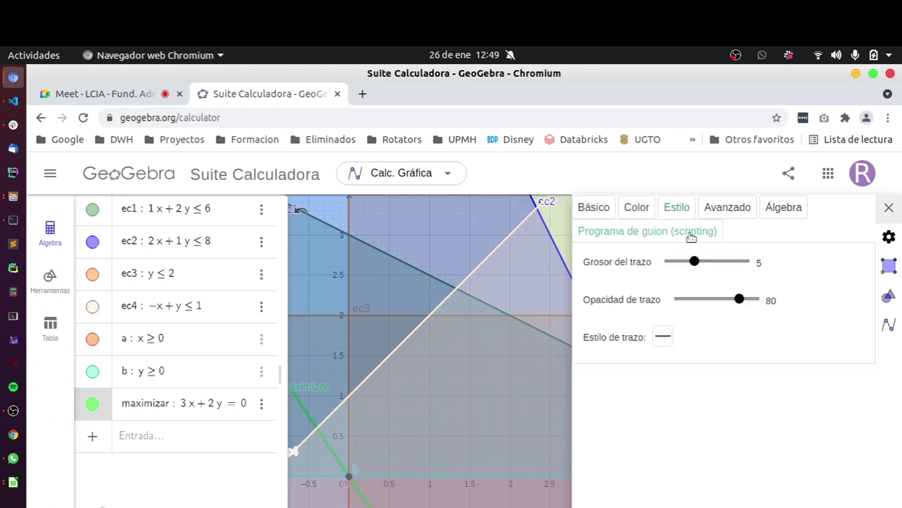
pyautogui.moveTo(696, 263); pyautogui.dragTo(760, 261)
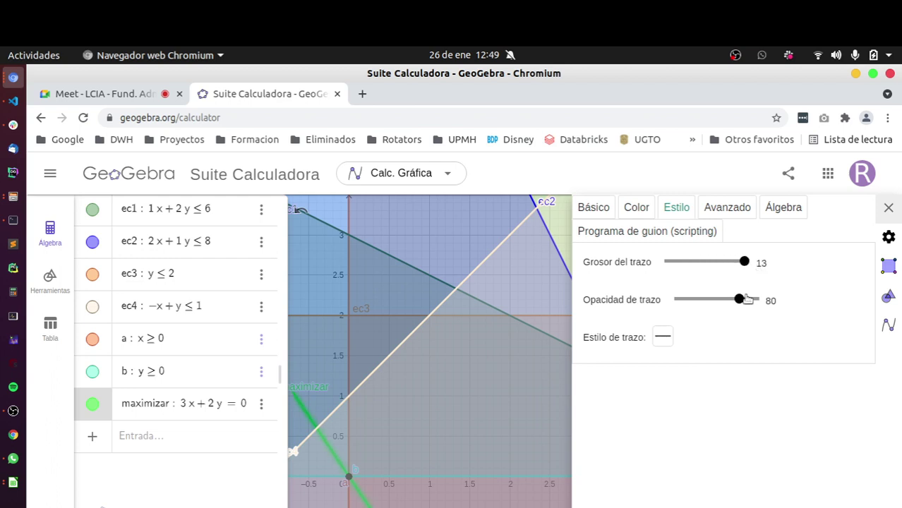
# Set the maximizar line's stroke opacity to 100, keep the solid line style and close its properties
pyautogui.moveTo(741, 302); pyautogui.dragTo(763, 304)
pyautogui.click(665, 338)
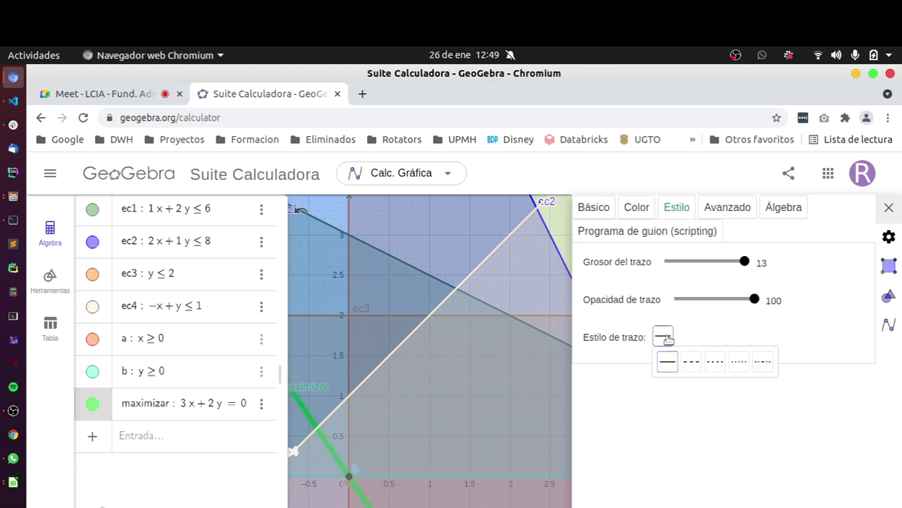
pyautogui.click(668, 339)
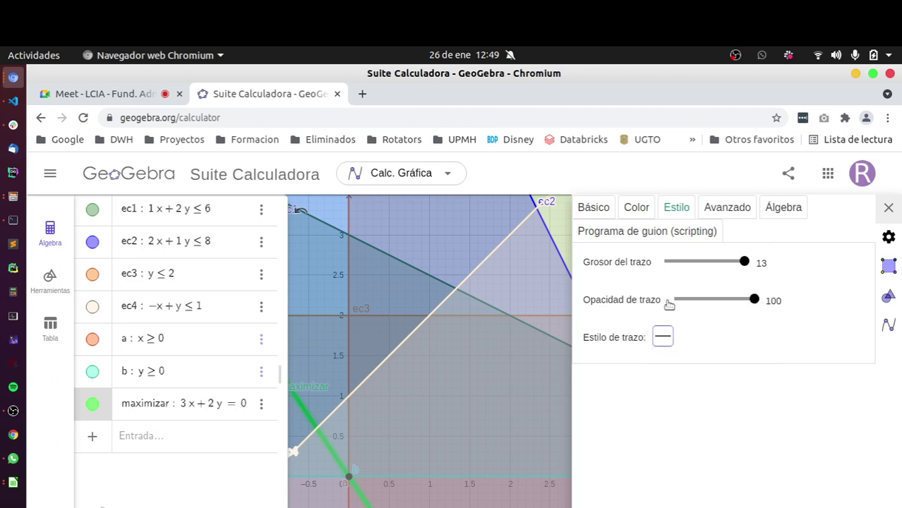
pyautogui.click(724, 207)
pyautogui.click(786, 207)
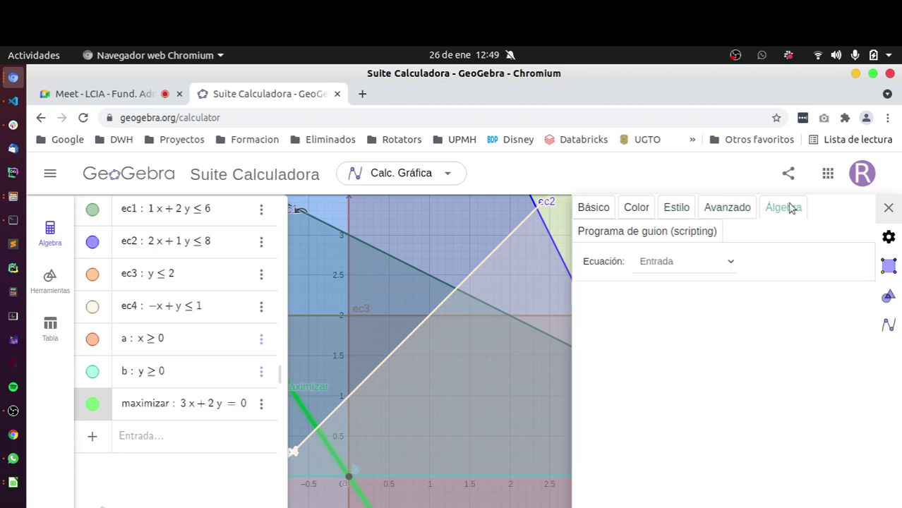
pyautogui.click(891, 209)
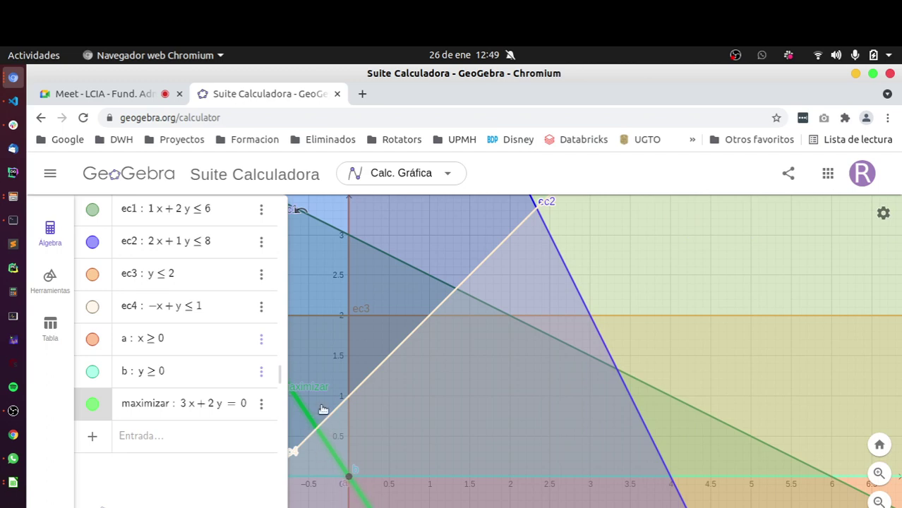
# Change the maximizar equation to 3x + 2y = 5
pyautogui.click(243, 408)
pyautogui.doubleClick(243, 409)
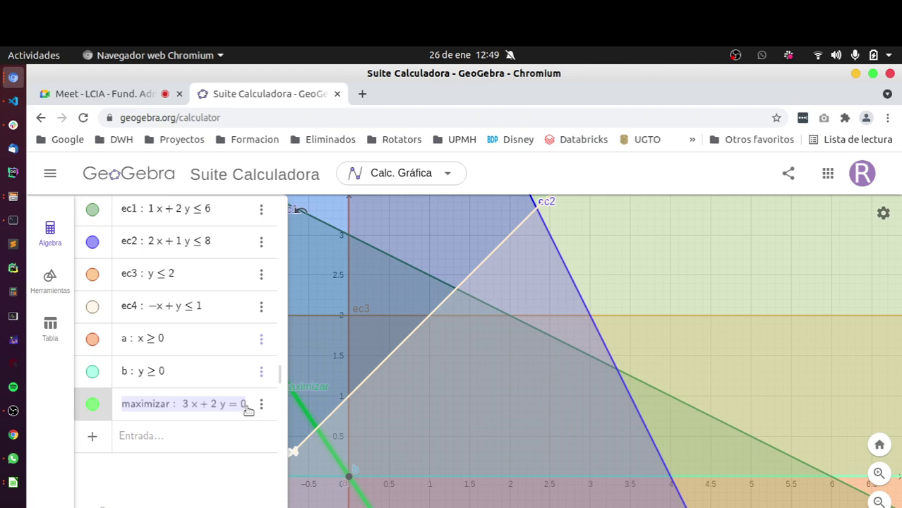
pyautogui.click(247, 410)
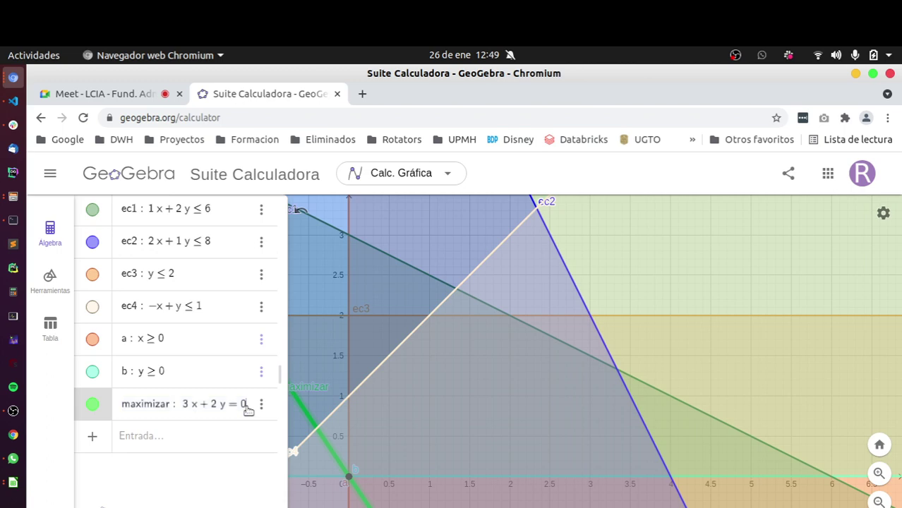
pyautogui.press('BackSpace')
pyautogui.write('5')
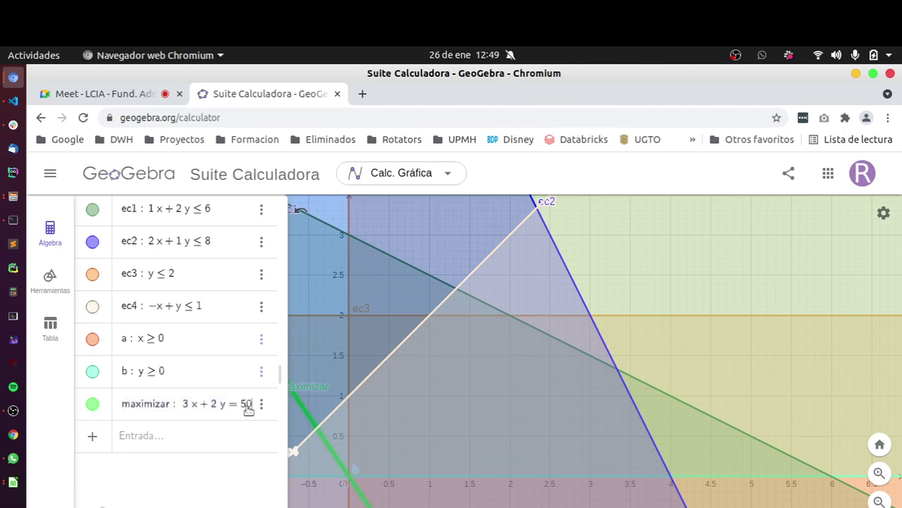
pyautogui.press('Return')
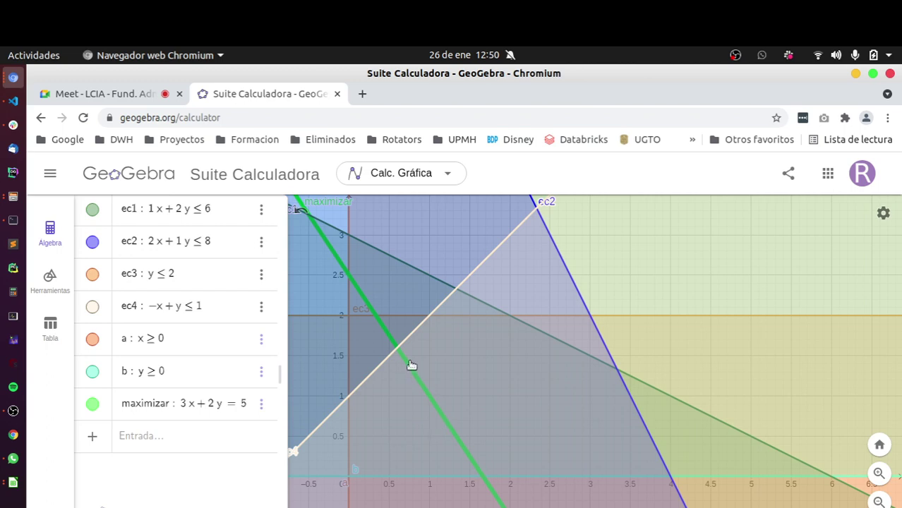
# Change the maximizar equation to 3x + 2y = 10 and select its line in the graph
pyautogui.click(245, 409)
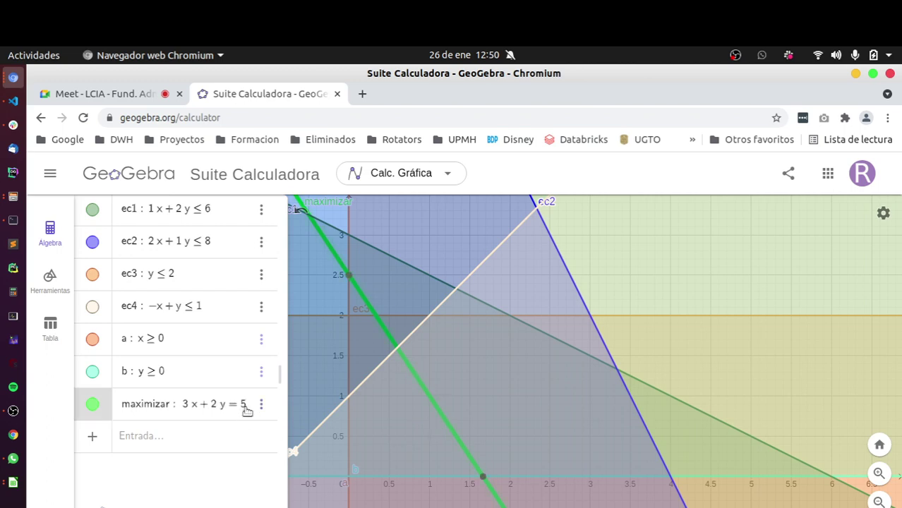
pyautogui.press('BackSpace')
pyautogui.write('1')
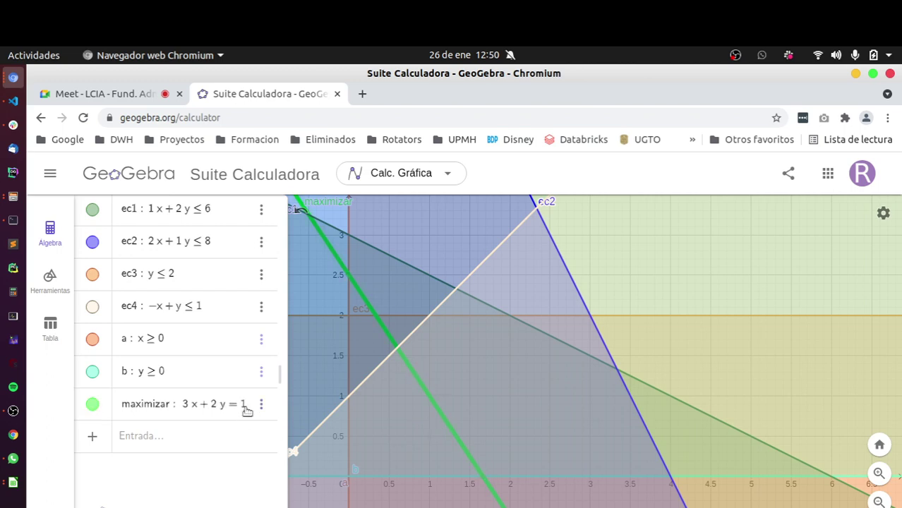
pyautogui.write('0')
pyautogui.press('Return')
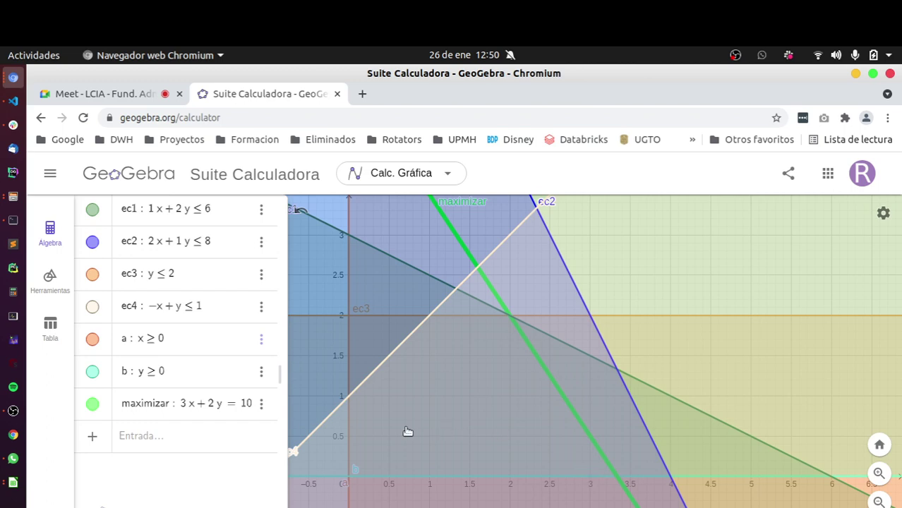
pyautogui.click(590, 440)
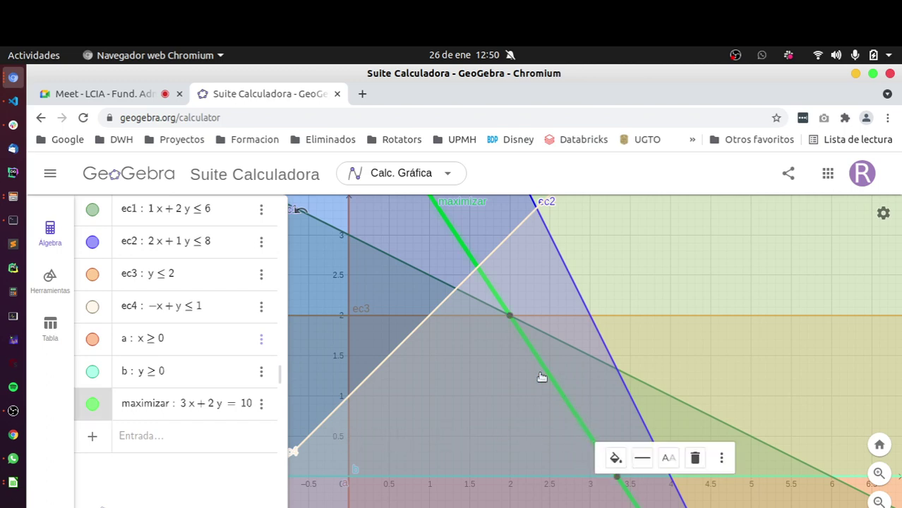
# Delete the maximizar equation and undo the changes back to 3x + 2y = 0
pyautogui.click(172, 408)
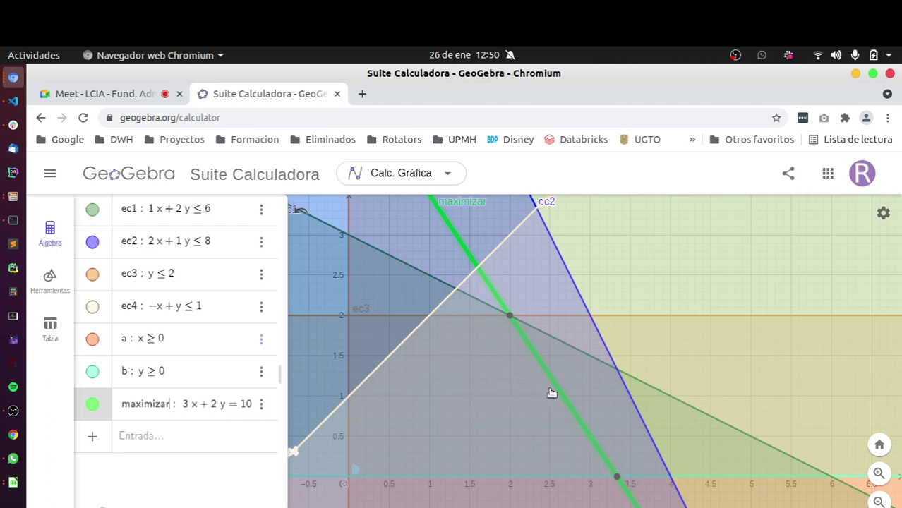
pyautogui.tripleClick(248, 409)
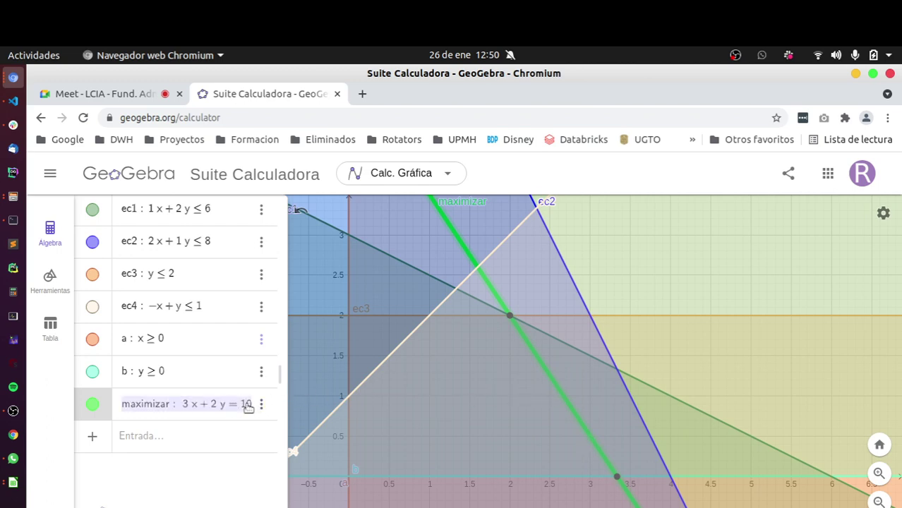
pyautogui.press('BackSpace')
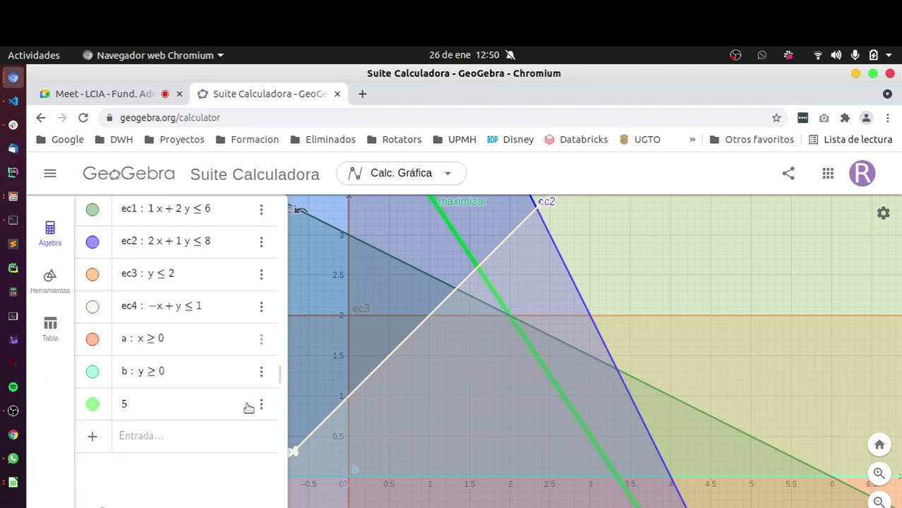
pyautogui.press('BackSpace')
pyautogui.press('Return')
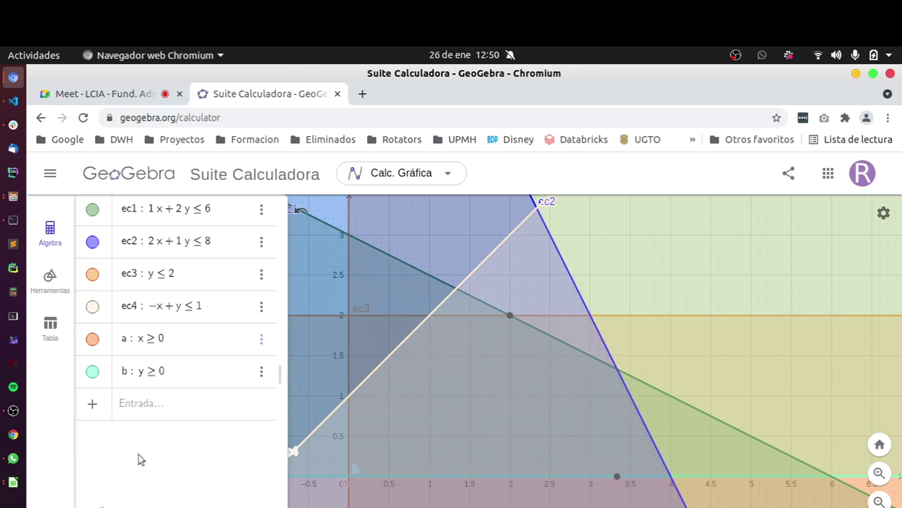
pyautogui.hotkey('ctrl', 'z')
pyautogui.hotkey('ctrl', 'z')
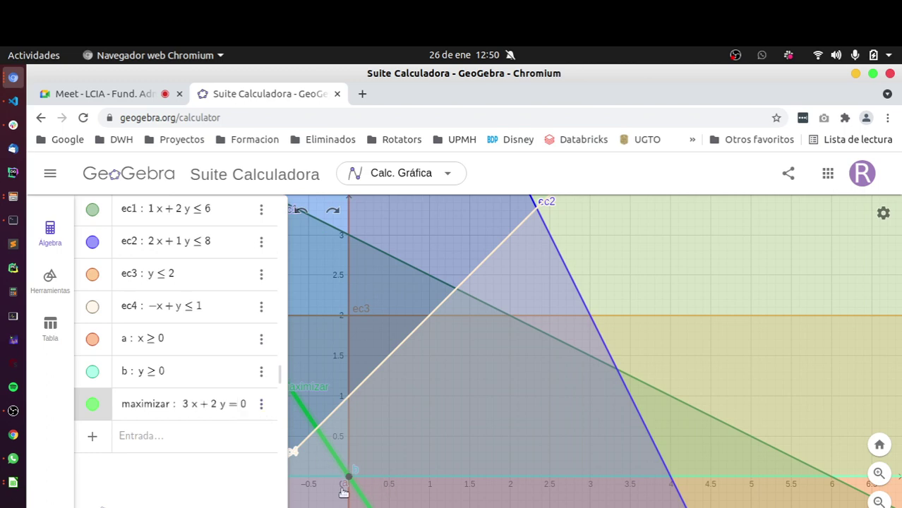
# Change the right side of the maximizar equation to 05 and after that to 010
pyautogui.click(251, 409)
pyautogui.write('5')
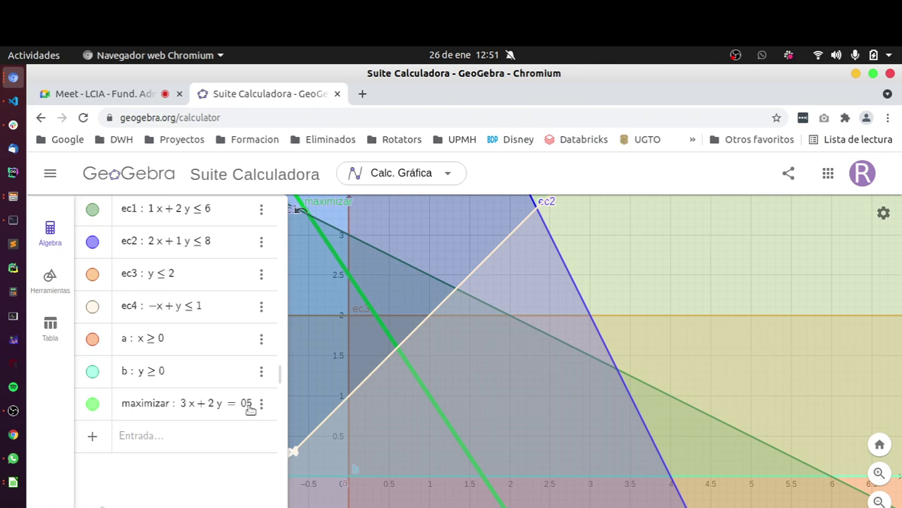
pyautogui.click(250, 409)
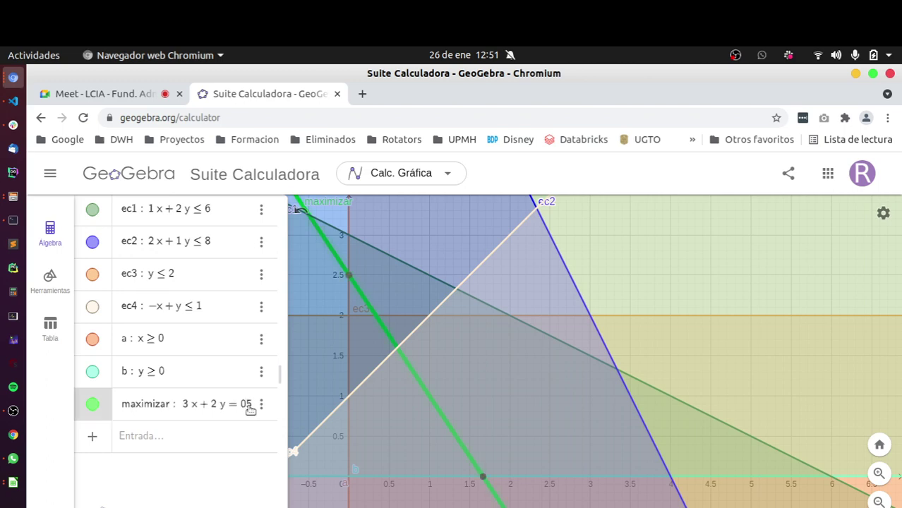
pyautogui.press('BackSpace')
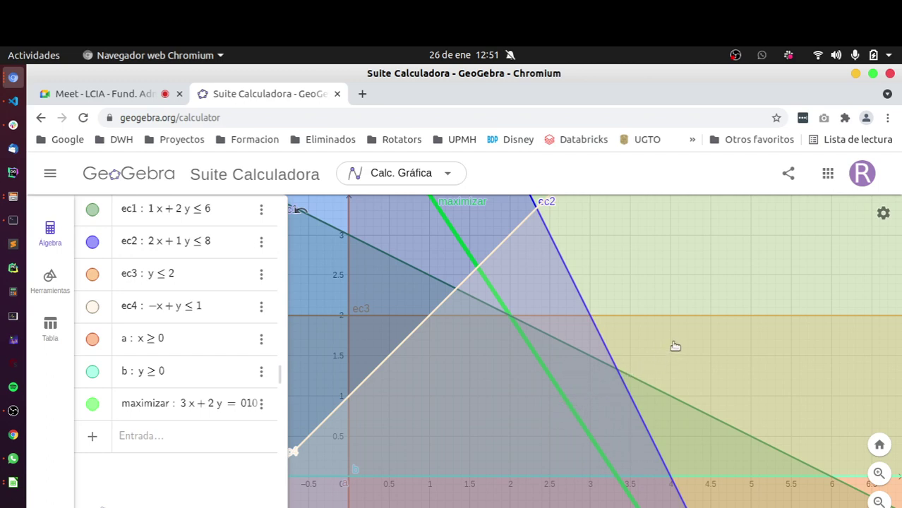
# Replace the right side of the maximizar equation with 11
pyautogui.click(247, 406)
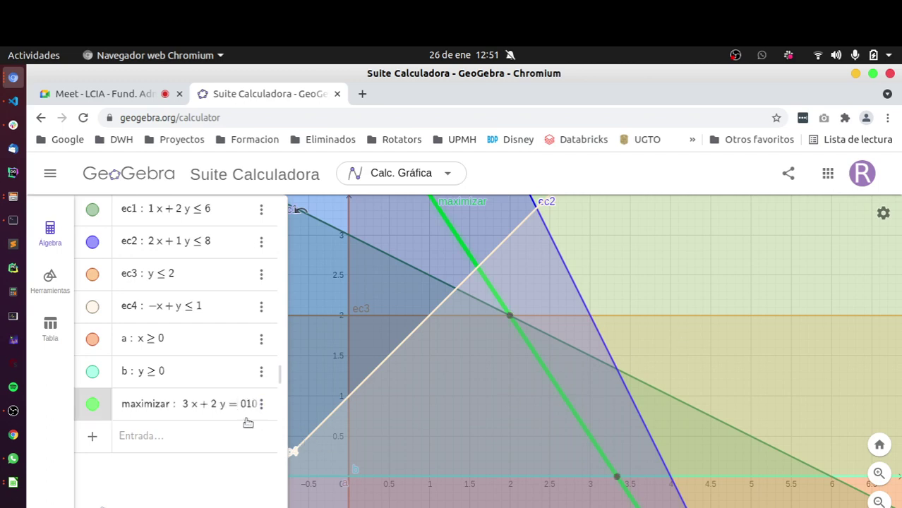
pyautogui.press('Delete')
pyautogui.press('Delete')
pyautogui.press('Delete')
pyautogui.write('1')
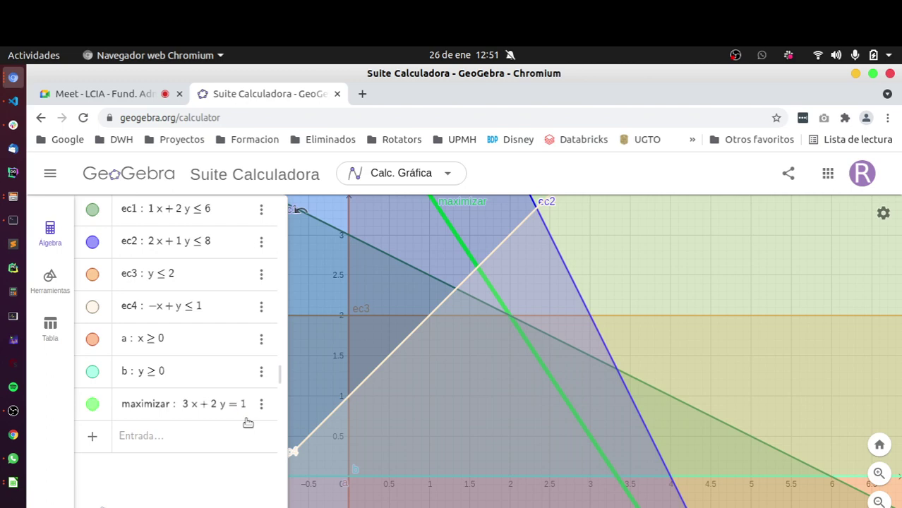
pyautogui.press('Return')
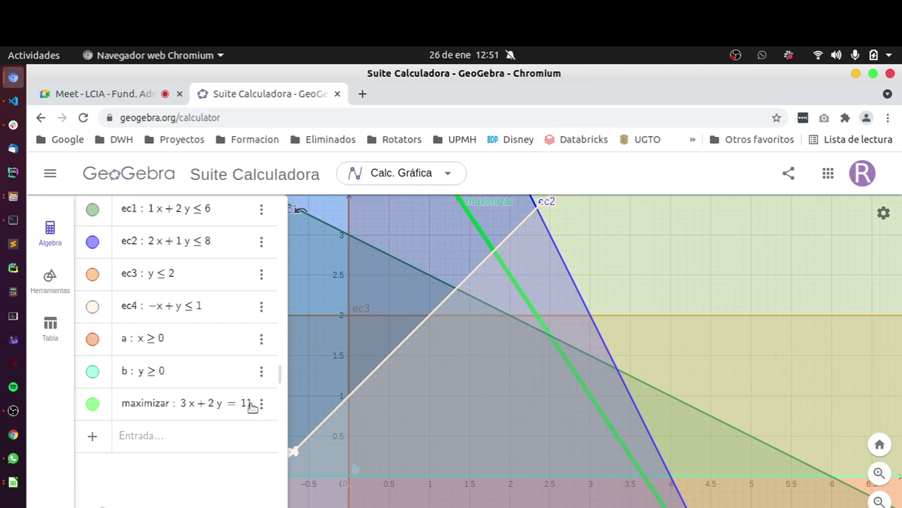
# Raise the right side of the maximizar equation to 12
pyautogui.click(252, 408)
pyautogui.press('Escape')
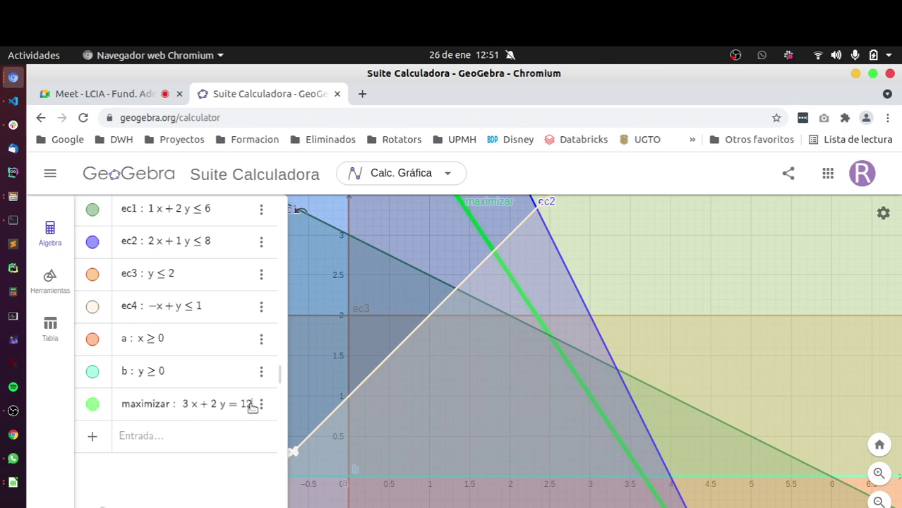
pyautogui.press('Return')
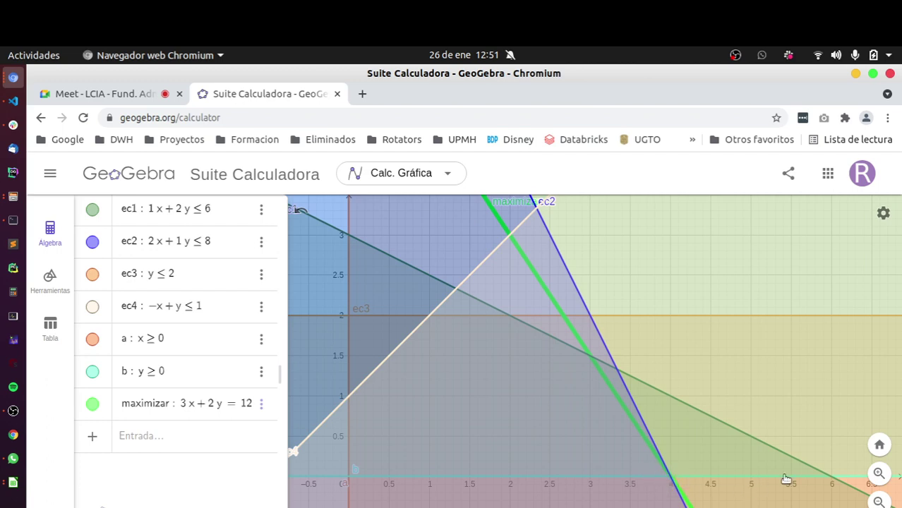
# Set the maximizar equation to 3x + 2y = 12.5 to bring its line near the ec1 and ec2 intersection
pyautogui.click(879, 473)
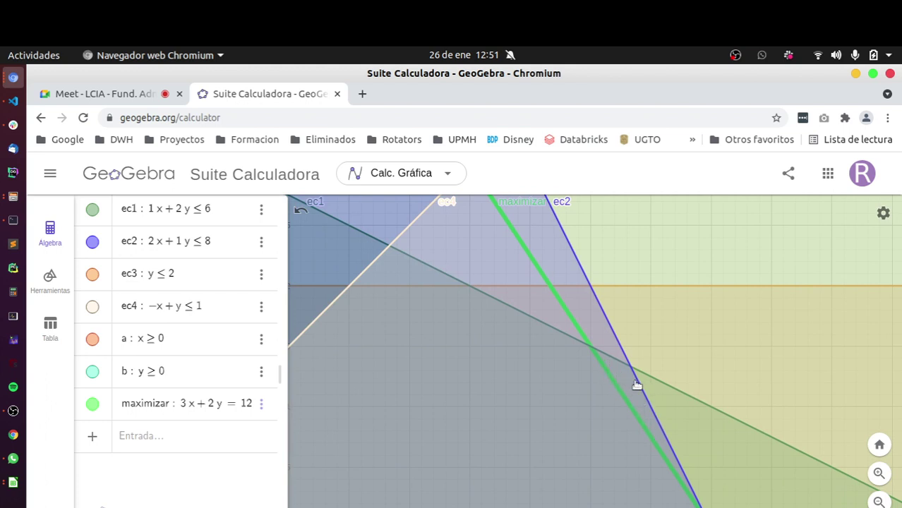
pyautogui.click(247, 409)
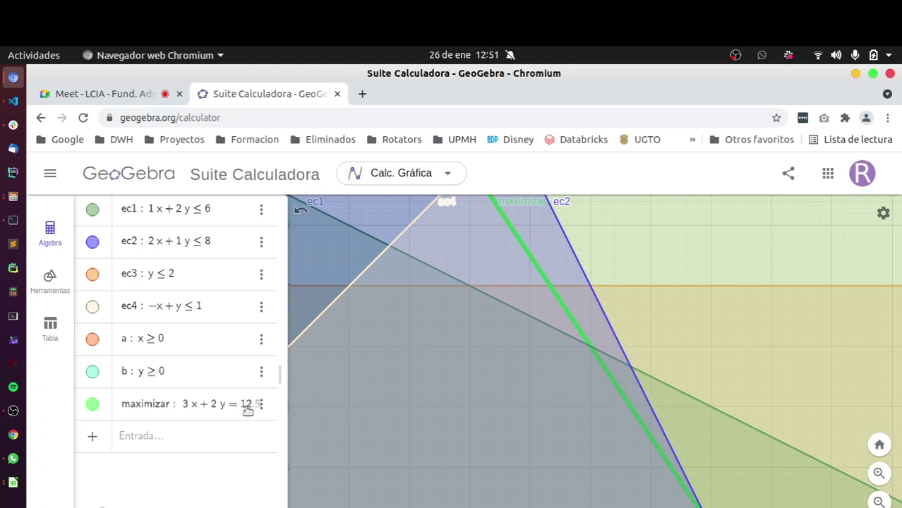
pyautogui.write('.5')
pyautogui.press('Return')
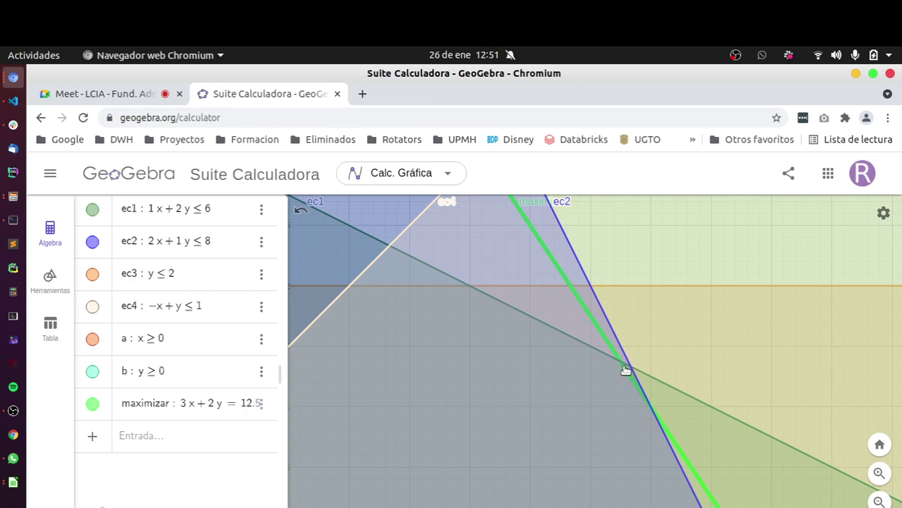
# Shorten the name of the maximizar line to m, keeping its equation
pyautogui.tripleClick(142, 409)
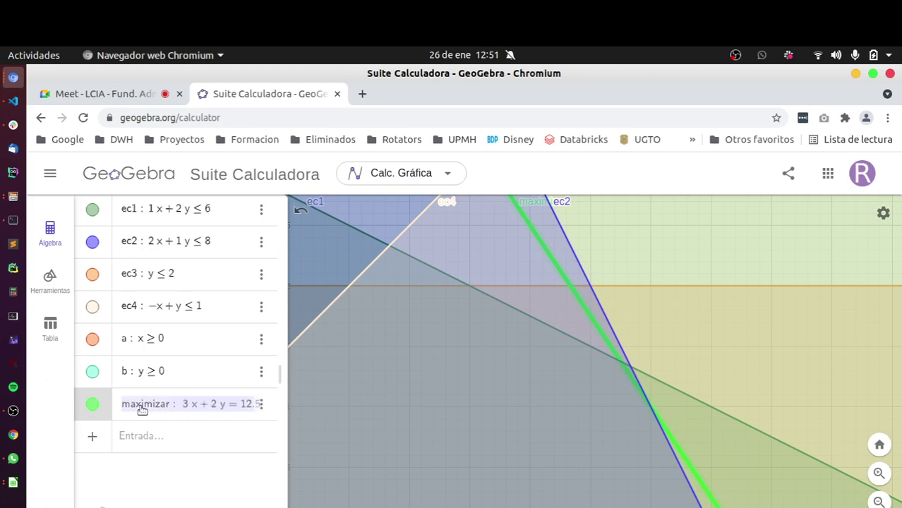
pyautogui.click(168, 408)
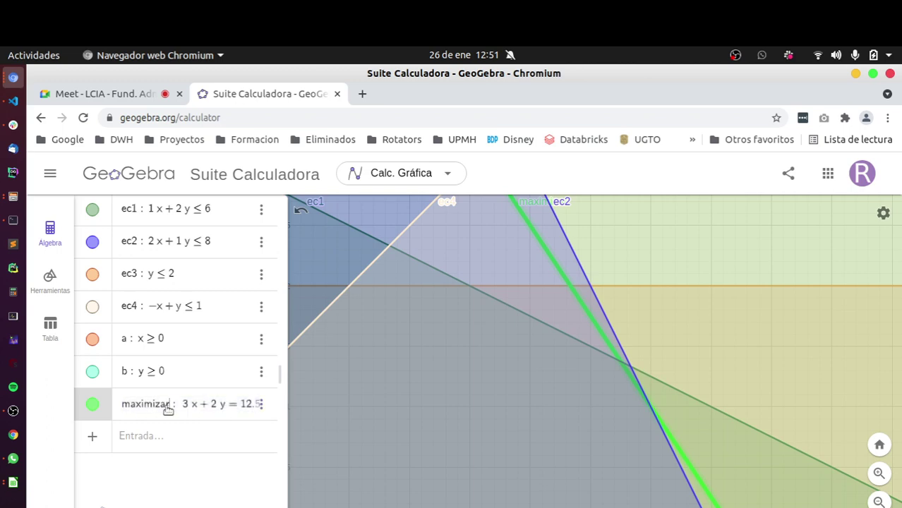
pyautogui.press('BackSpace')
pyautogui.press('BackSpace')
pyautogui.press('BackSpace')
pyautogui.press('BackSpace')
pyautogui.press('BackSpace')
pyautogui.press('BackSpace')
pyautogui.press('BackSpace')
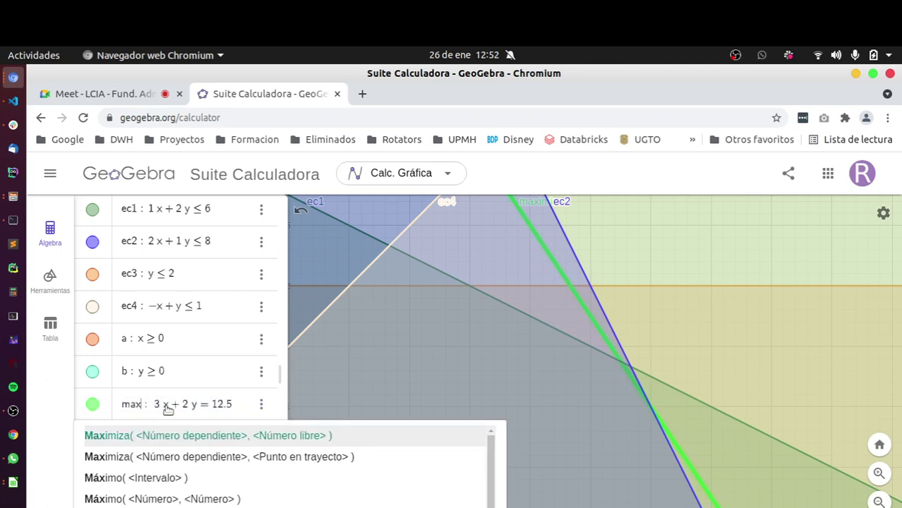
pyautogui.press('BackSpace')
pyautogui.press('Return')
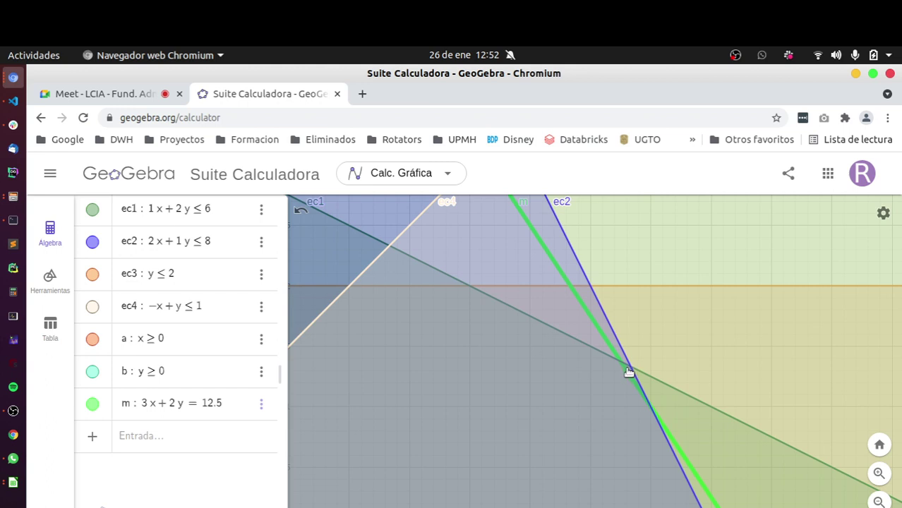
# Change the equation of line m to 3x + 2y = 12.6
pyautogui.click(223, 407)
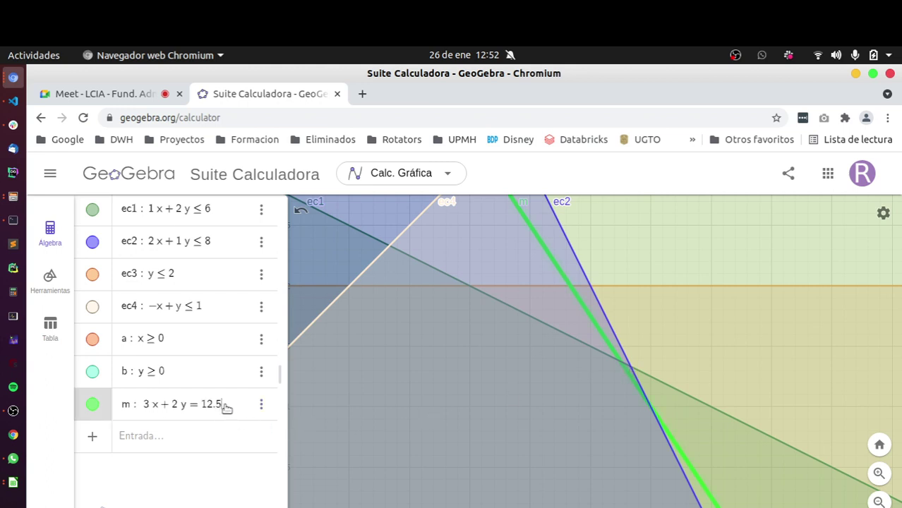
pyautogui.press('BackSpace')
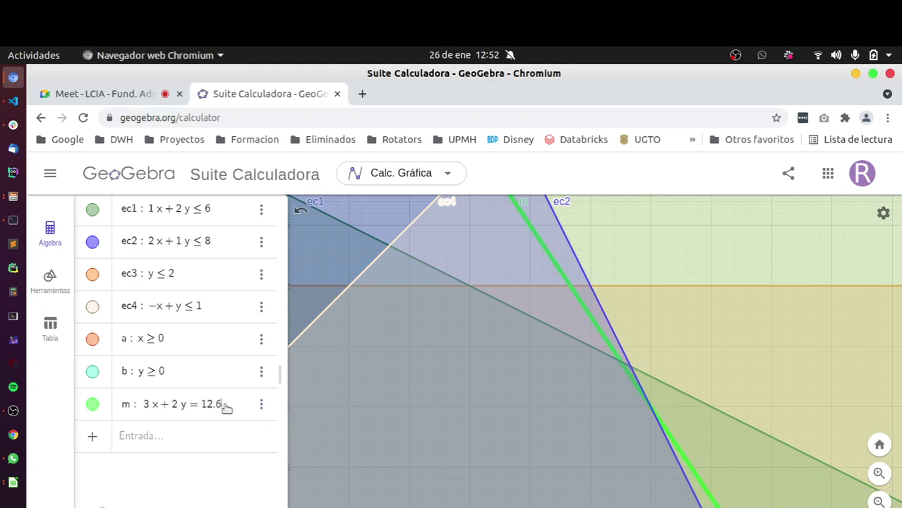
pyautogui.press('Return')
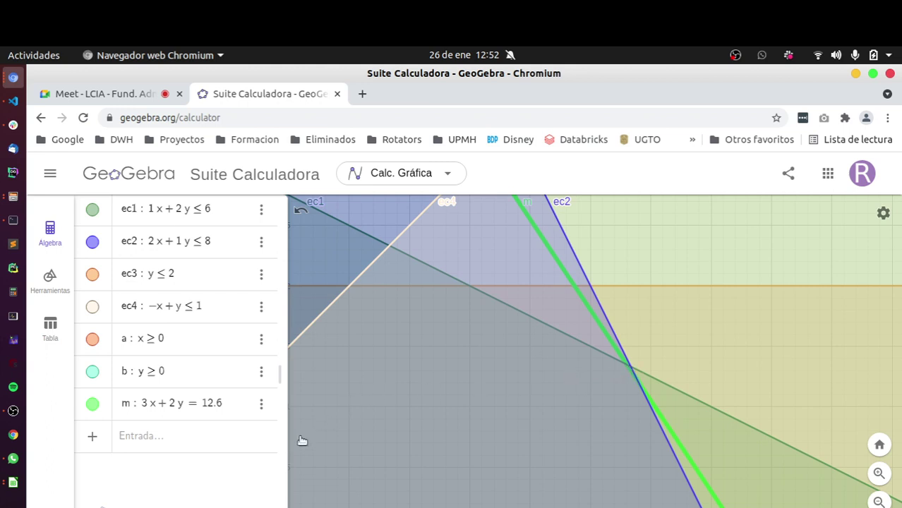
# Place a point on line m at about (3.31, 1.34), beside the ec1 and ec2 intersection
pyautogui.click(50, 235)
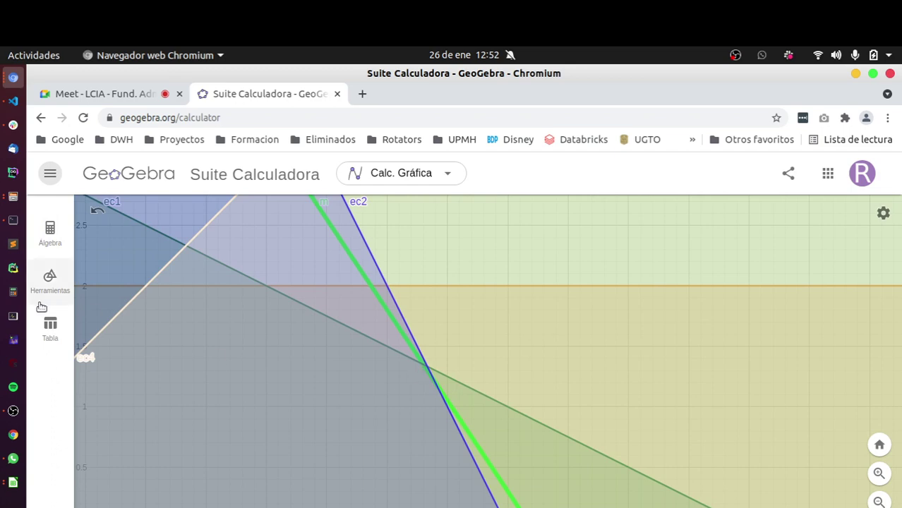
pyautogui.click(50, 235)
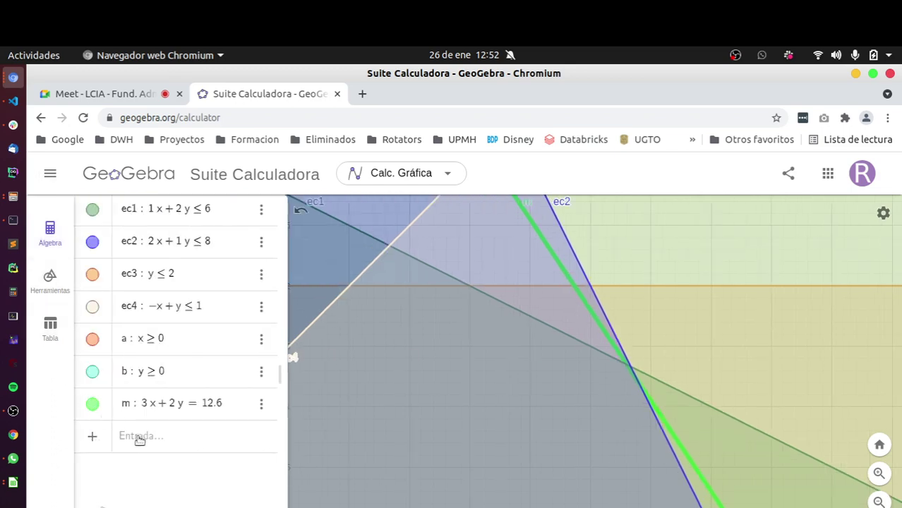
pyautogui.click(50, 289)
pyautogui.click(163, 249)
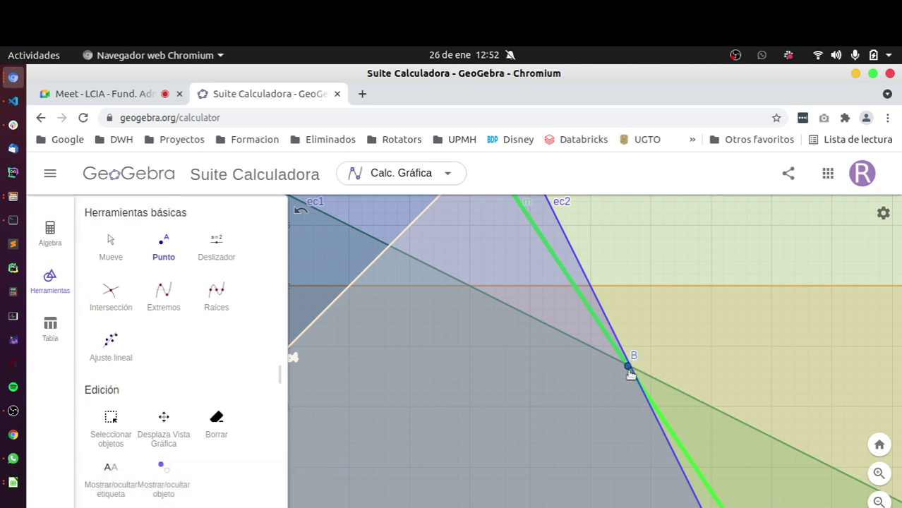
pyautogui.click(628, 367)
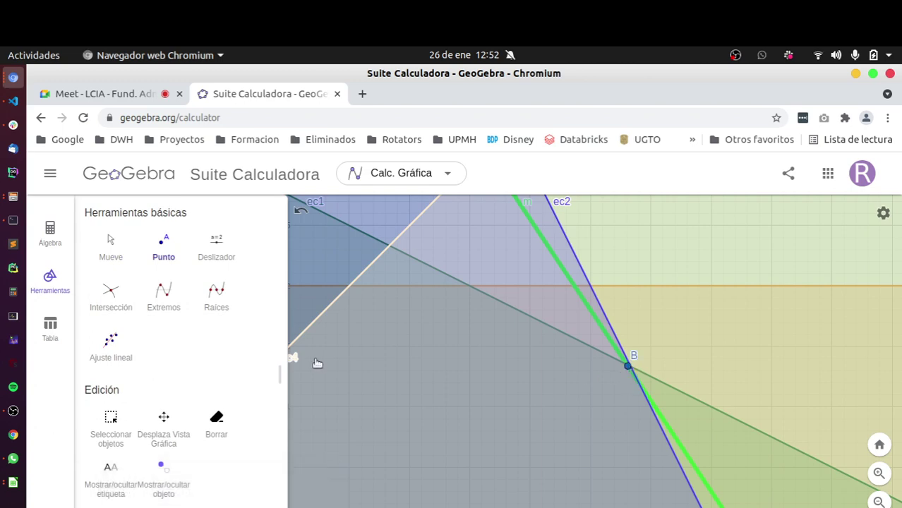
# Delete the stray point A on constraint b from the algebra list
pyautogui.click(43, 240)
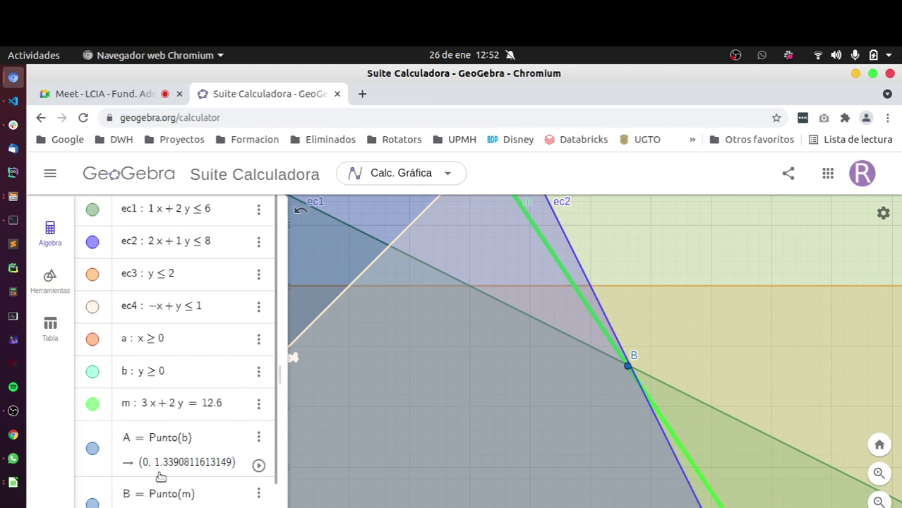
pyautogui.click(258, 437)
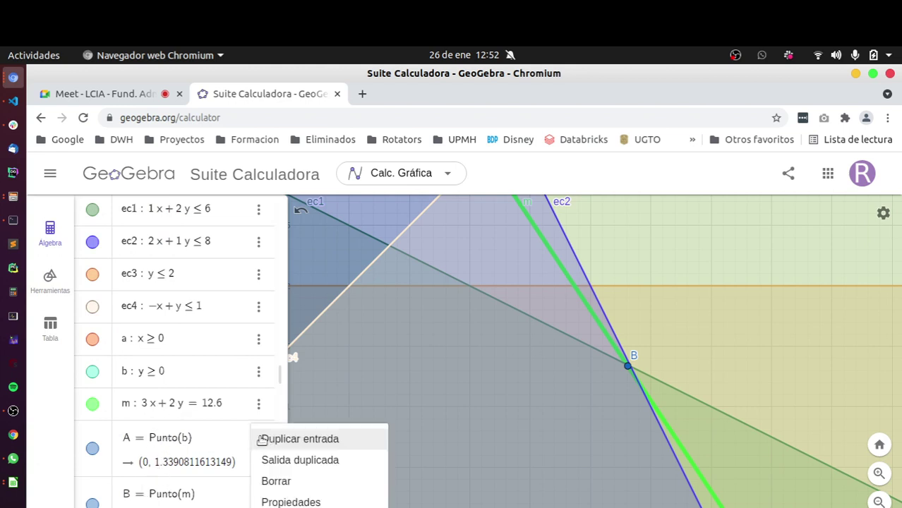
pyautogui.click(276, 481)
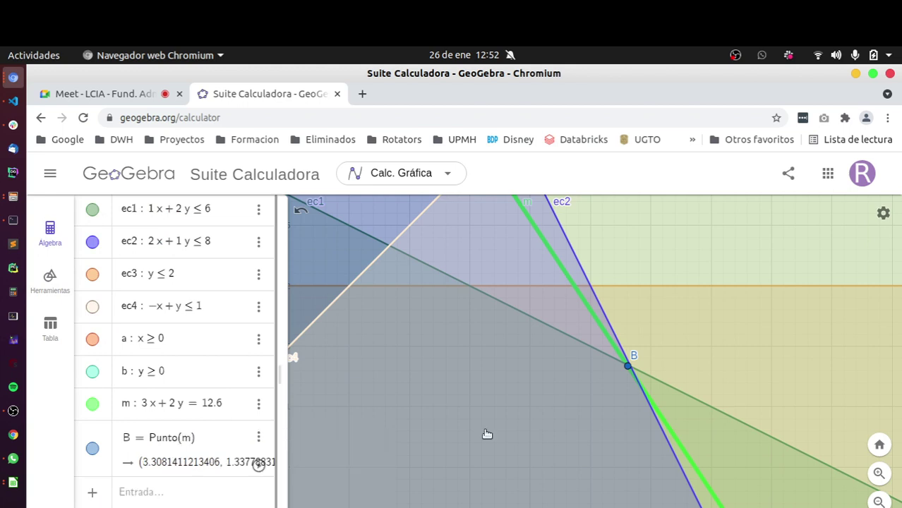
# Move point B along line m to about (3.32, 1.31), closer to the ec1 and ec2 intersection
pyautogui.moveTo(628, 366); pyautogui.dragTo(631, 372)
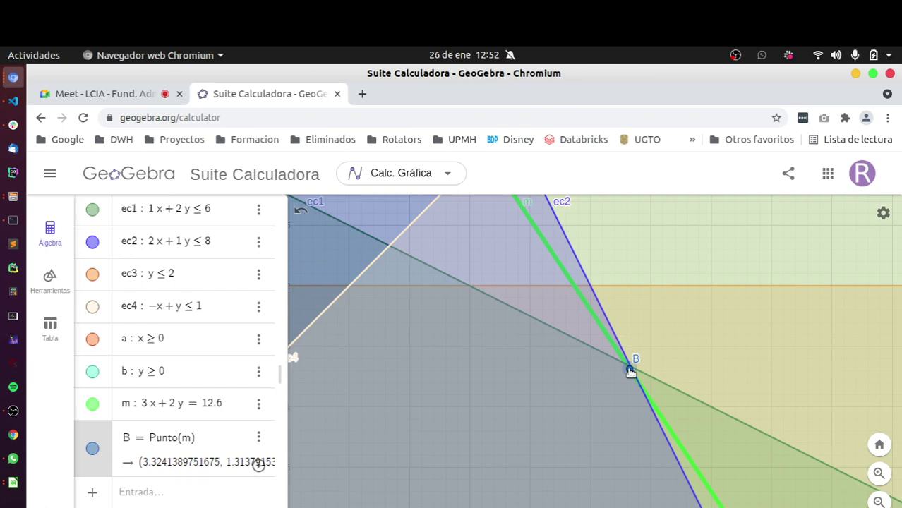
pyautogui.click(630, 372)
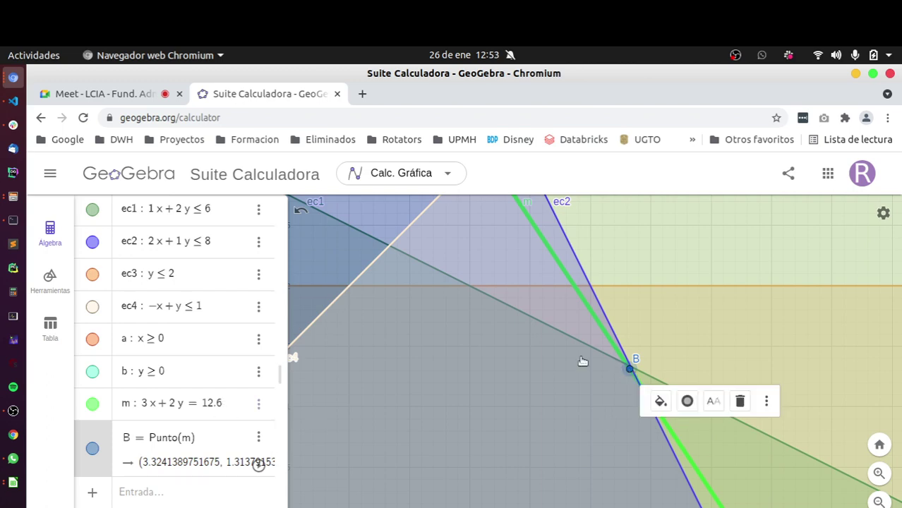
pyautogui.click(879, 502)
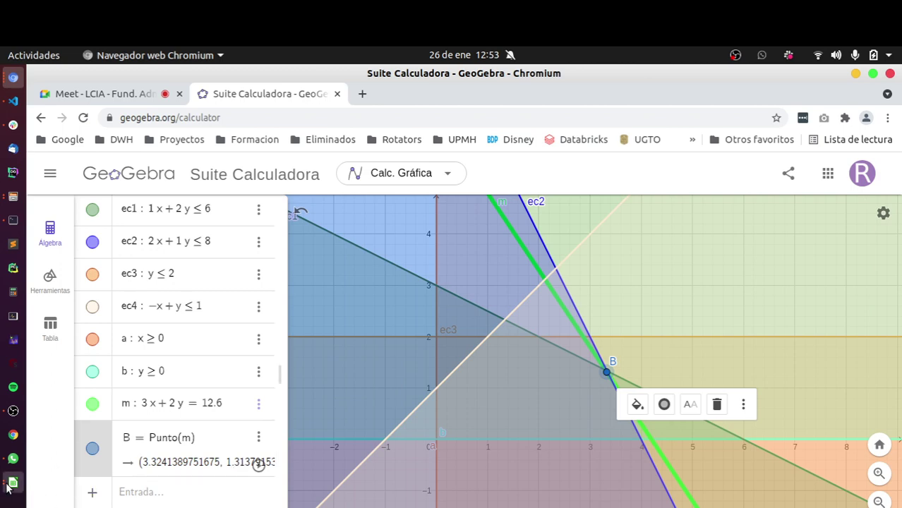
# Switch to ProblemaIO.ods in LibreOffice Calc and set the Ext production in E8 to 3.3
pyautogui.click(13, 482)
pyautogui.click(620, 334)
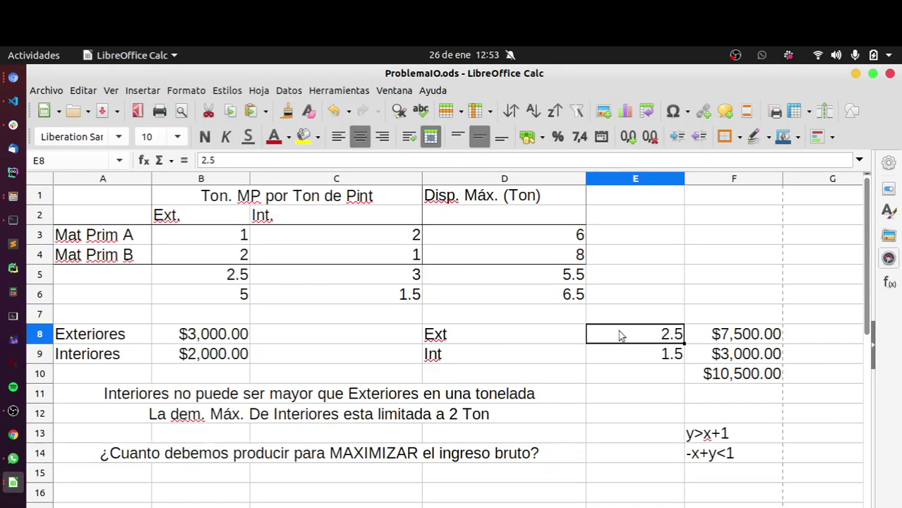
pyautogui.click(855, 75)
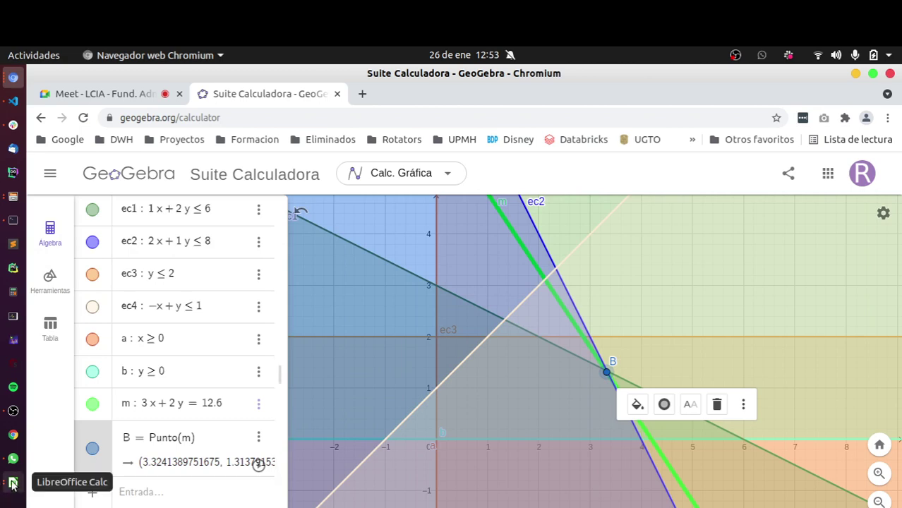
pyautogui.click(13, 483)
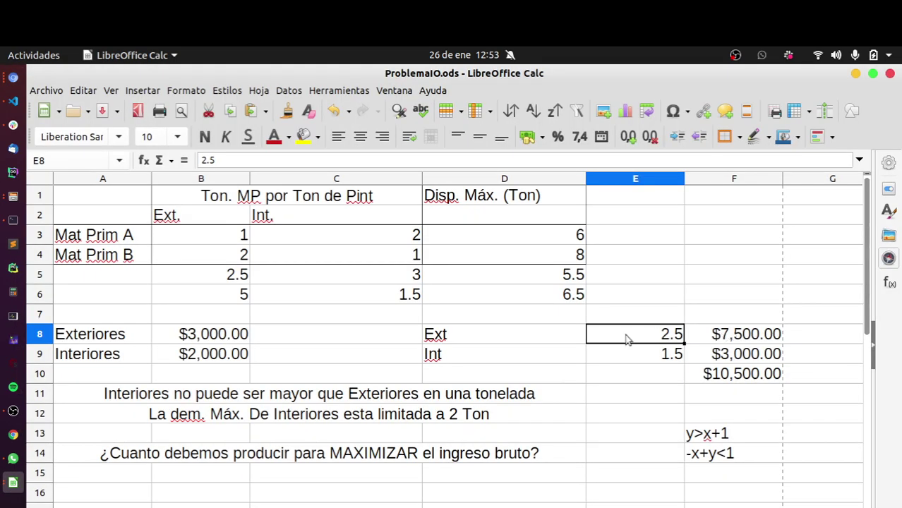
pyautogui.write('3.3')
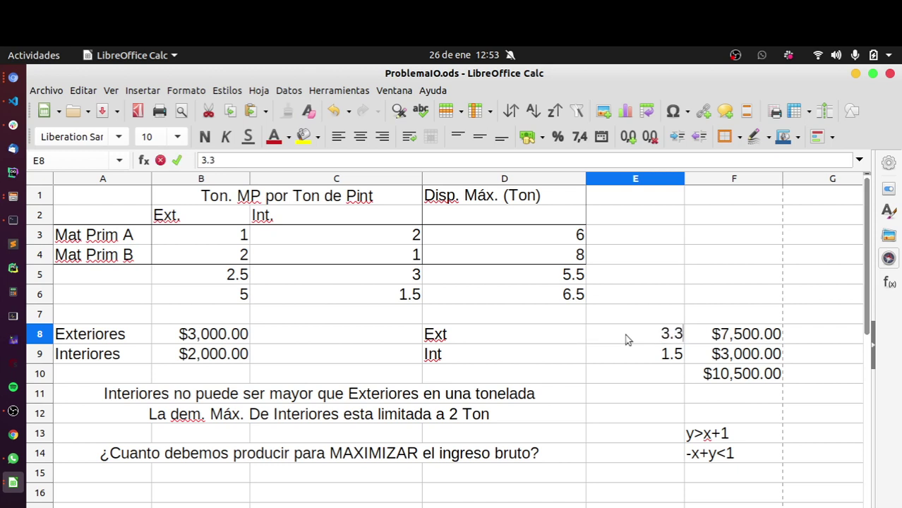
pyautogui.press('Return')
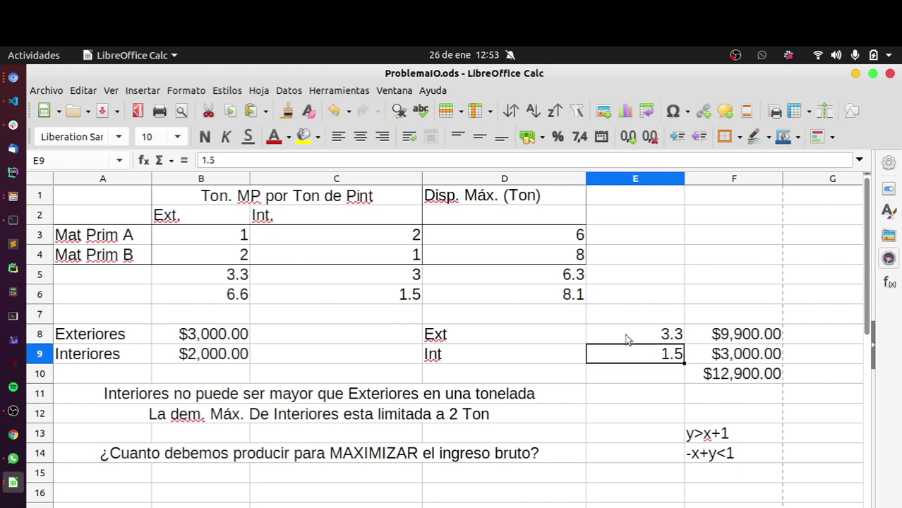
# Check point B's y-coordinate in GeoGebra and set the Int production in E9 of the spreadsheet to 1.31
pyautogui.click(855, 75)
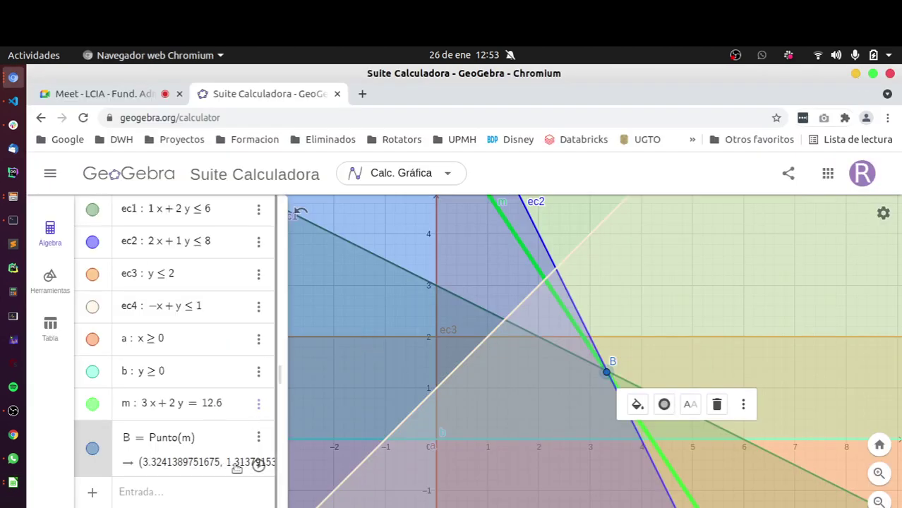
pyautogui.click(13, 482)
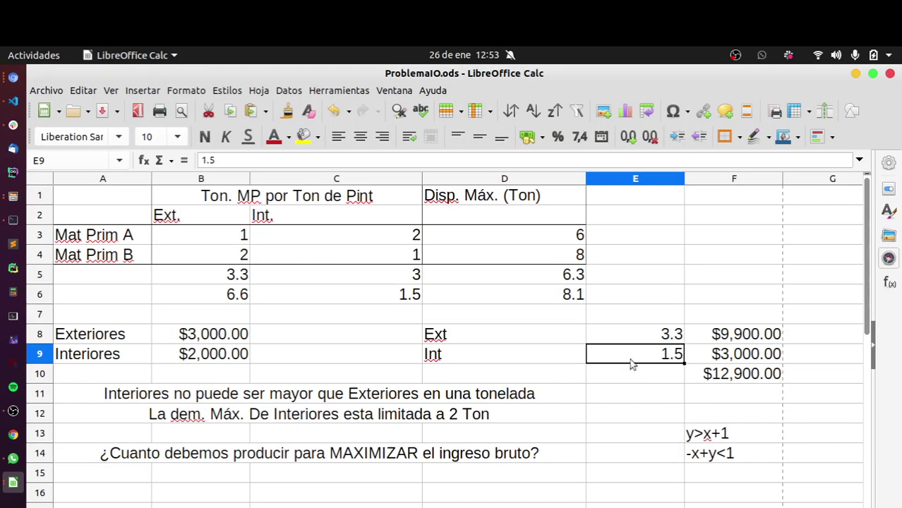
pyautogui.write('1.31')
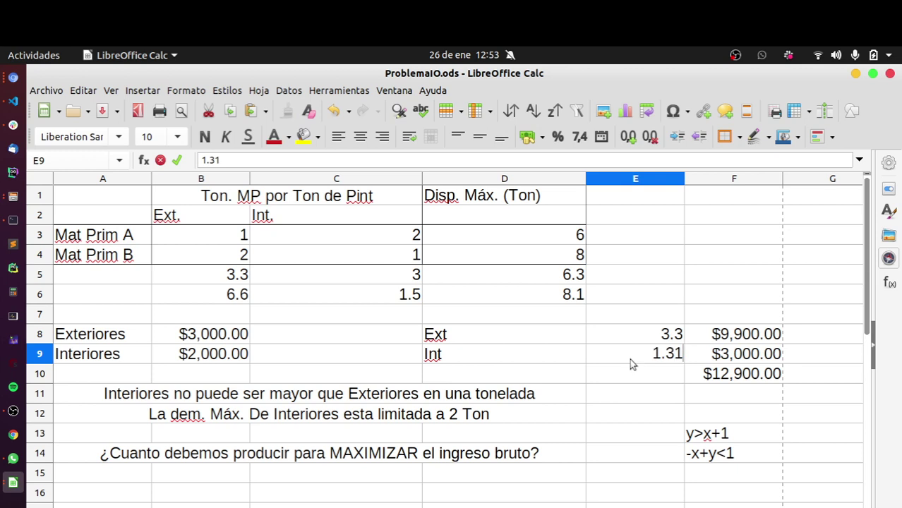
pyautogui.press('Return')
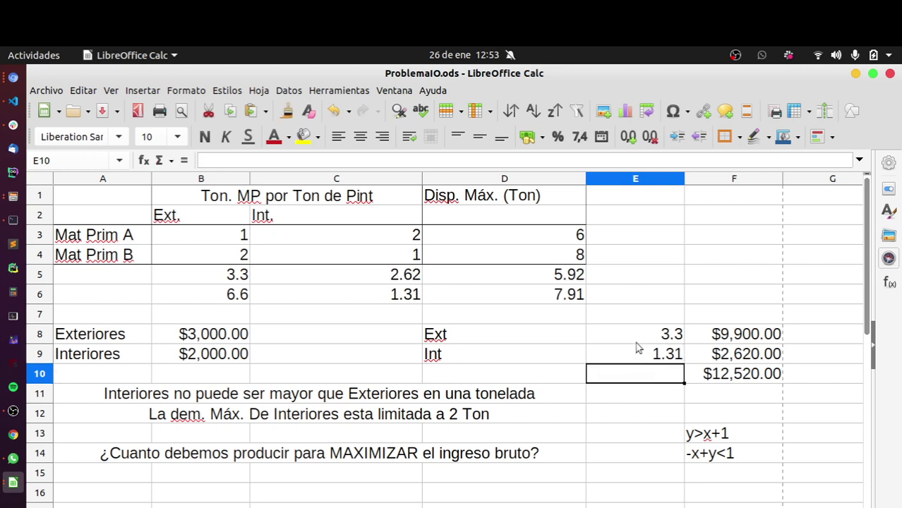
# Compare the raw material usage in rows 5 and 6 with the maximum availability of Mat Prim A and B
pyautogui.click(638, 337)
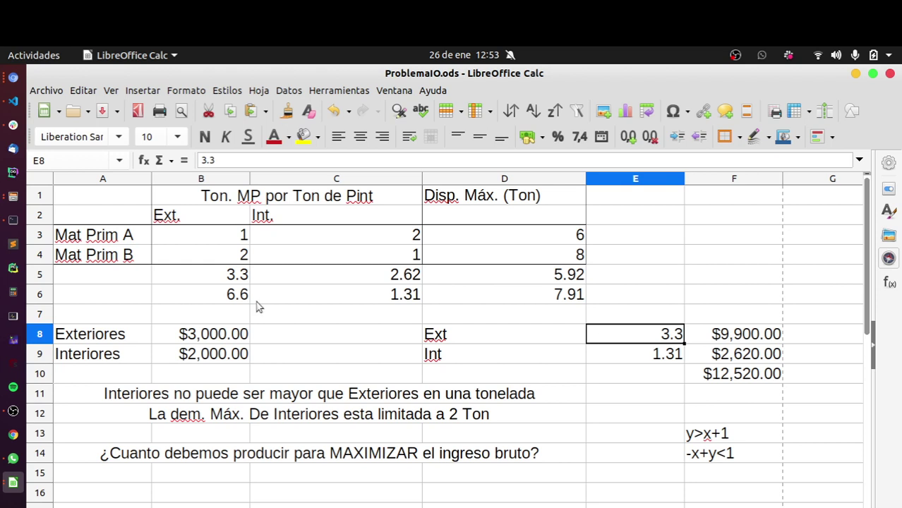
pyautogui.click(219, 275)
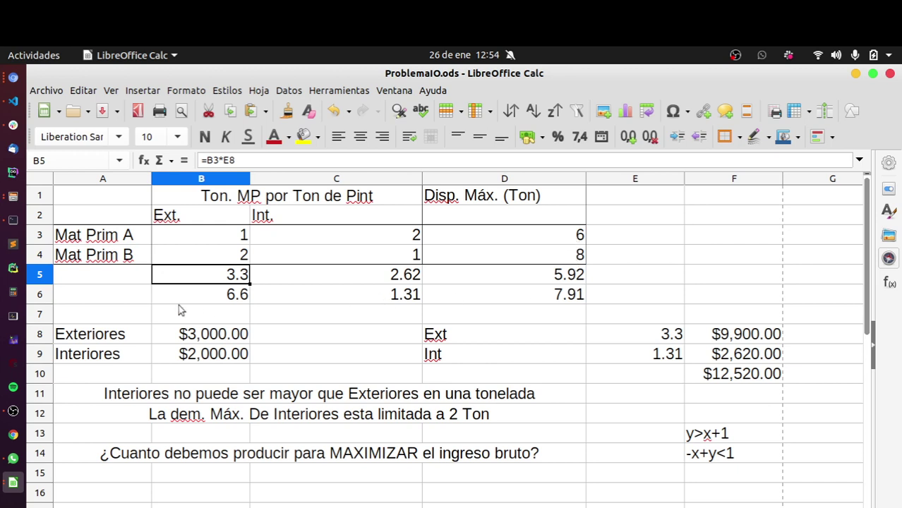
pyautogui.moveTo(212, 294); pyautogui.dragTo(340, 301)
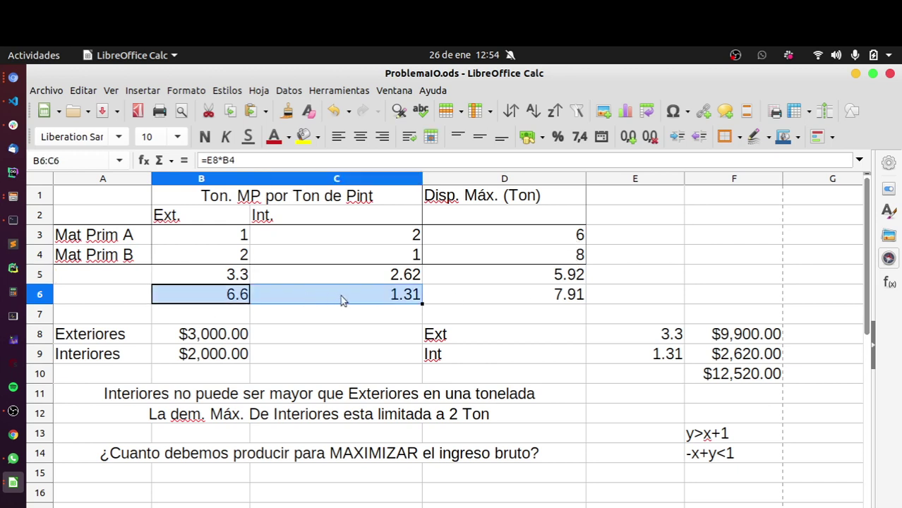
pyautogui.click(558, 301)
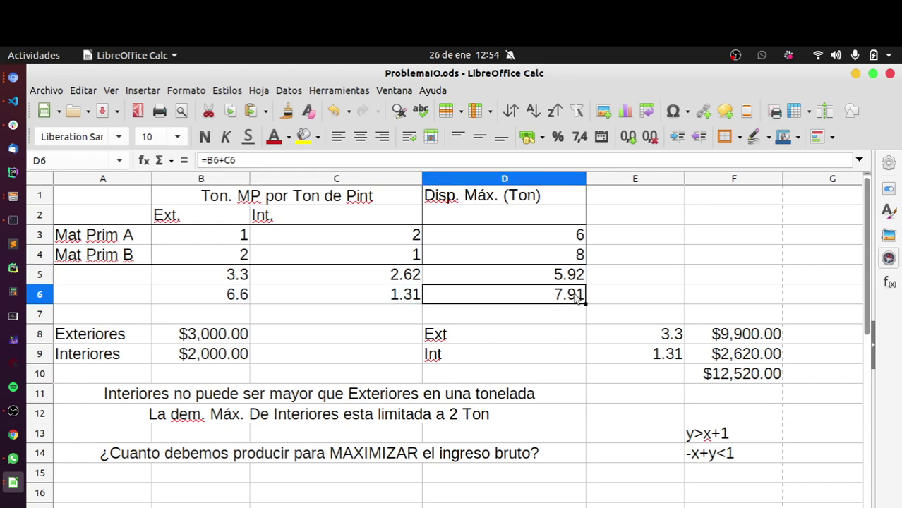
pyautogui.click(570, 241)
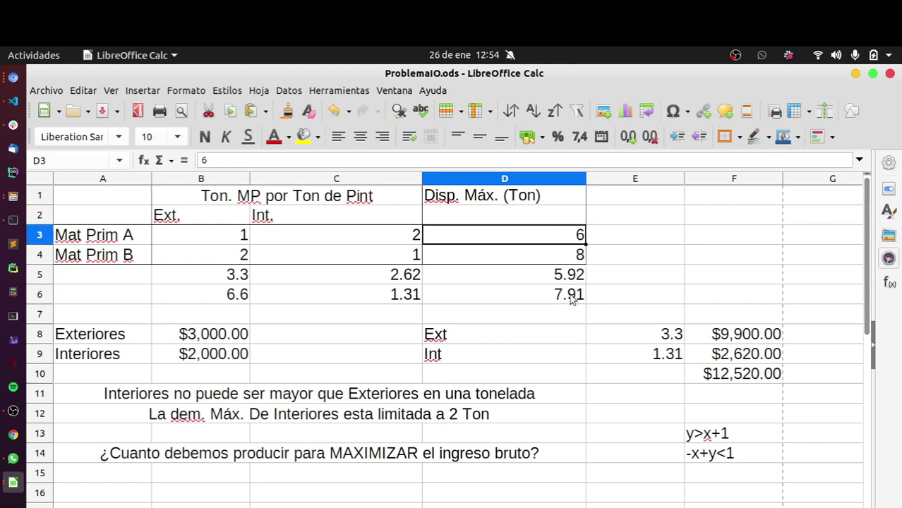
pyautogui.click(569, 263)
pyautogui.click(556, 301)
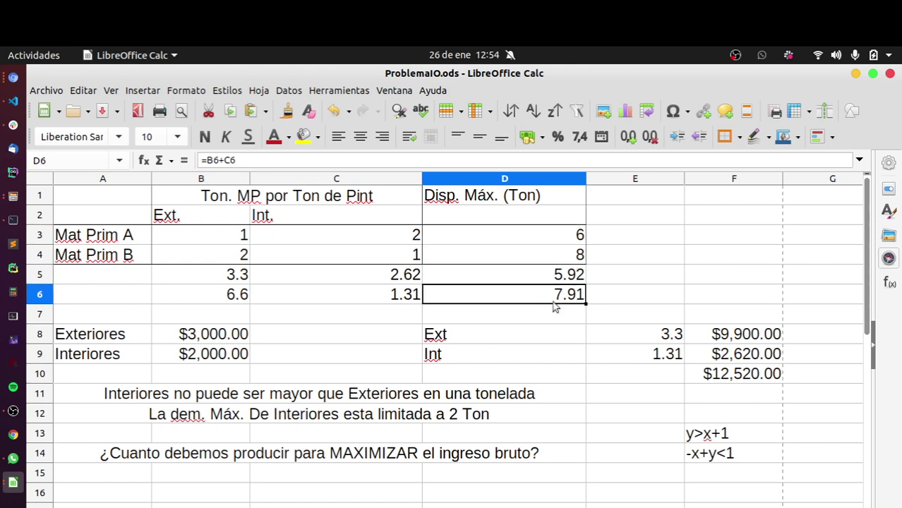
# Check the Ext and Int quantities against the Interiores restrictions in rows 11 and 12
pyautogui.click(159, 395)
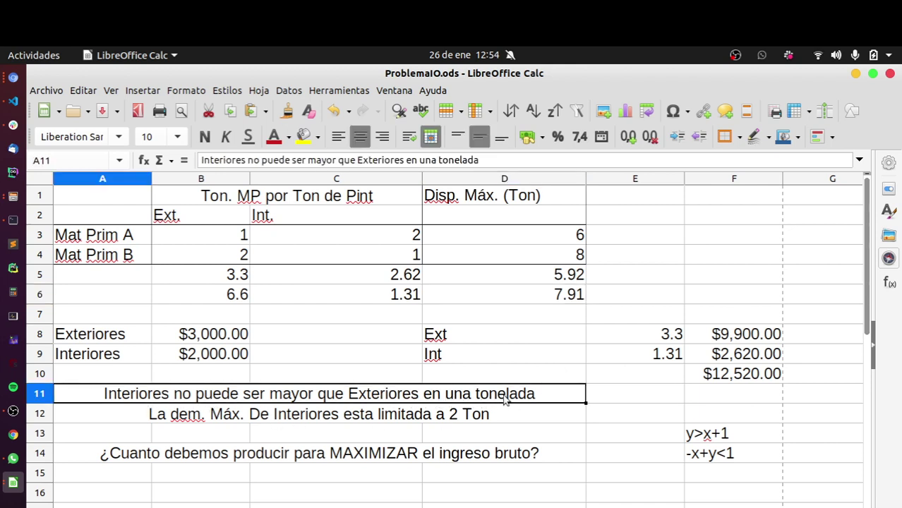
pyautogui.click(639, 354)
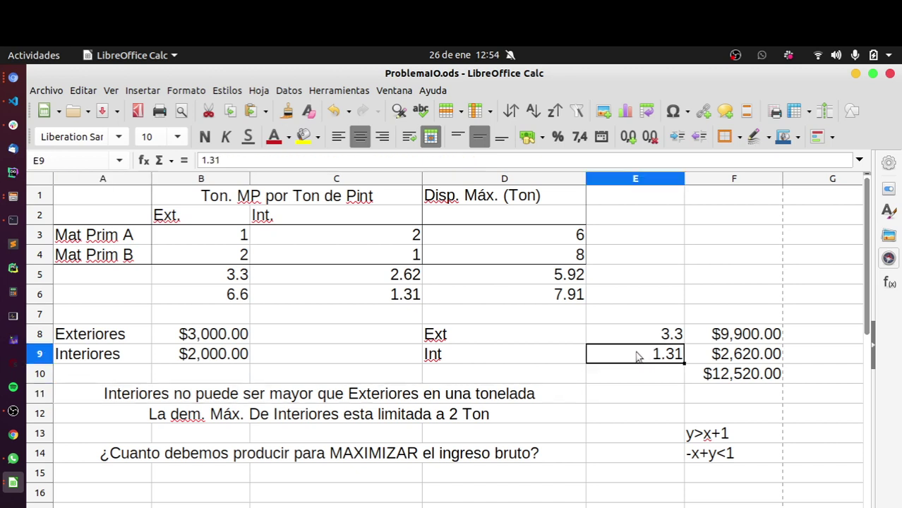
pyautogui.keyDown('shift'); pyautogui.click(639, 340); pyautogui.keyUp('shift')
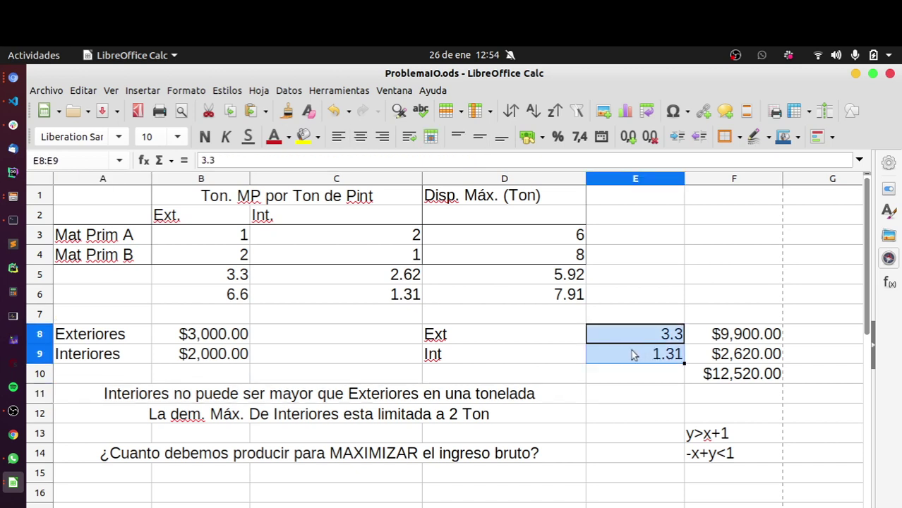
pyautogui.click(215, 415)
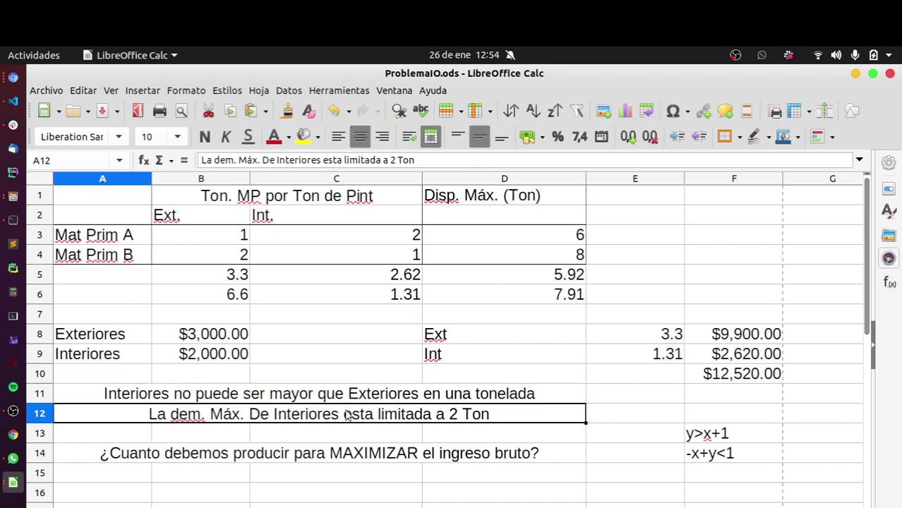
pyautogui.click(602, 353)
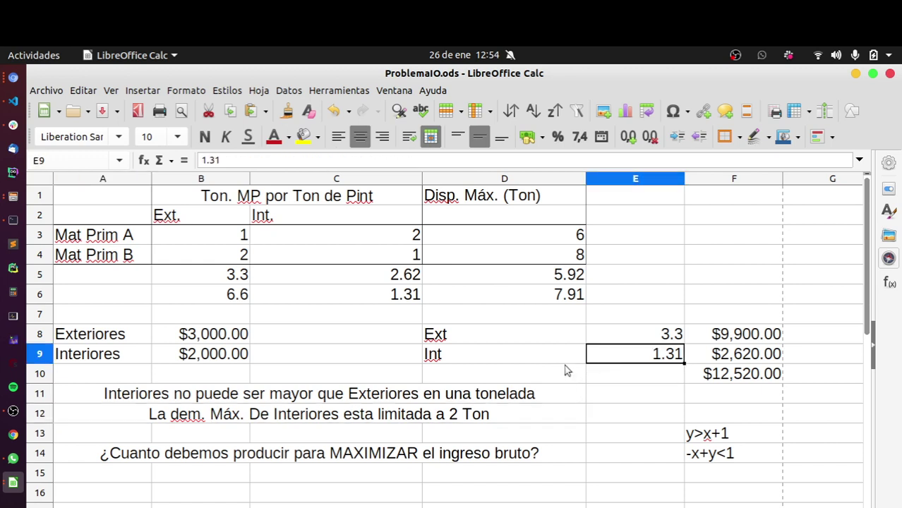
pyautogui.click(401, 420)
pyautogui.click(625, 356)
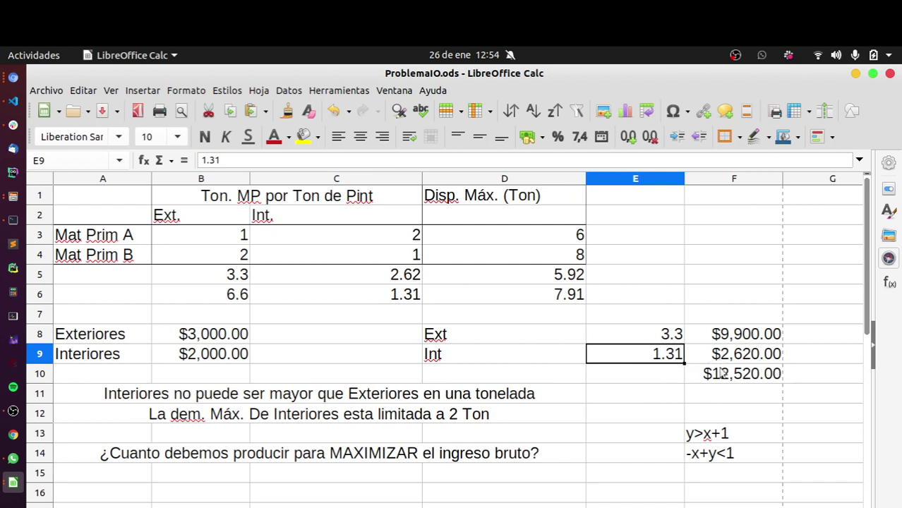
# Make the Ext and Int labels and their production quantities in D8:E9 bold
pyautogui.moveTo(528, 340); pyautogui.dragTo(620, 352)
pyautogui.click(205, 137)
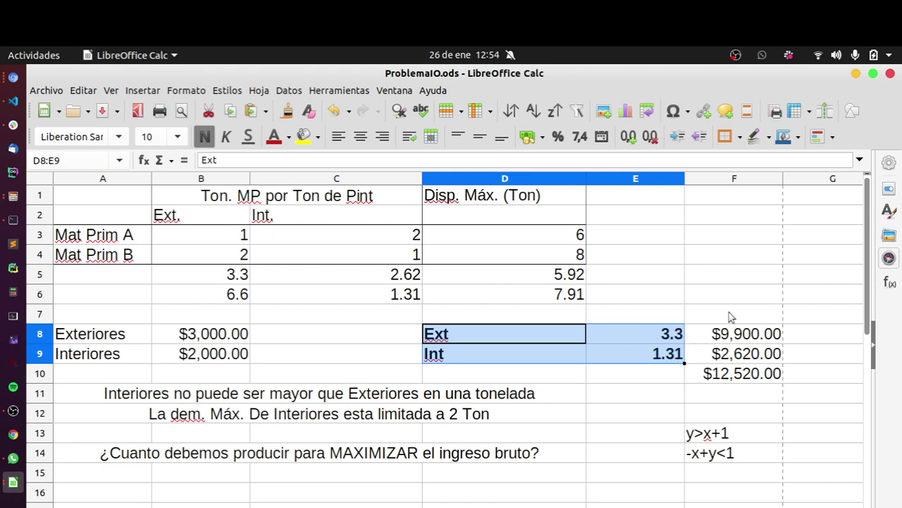
# Return to the GeoGebra graph and view the constraints around point B at a wider scale
pyautogui.click(855, 73)
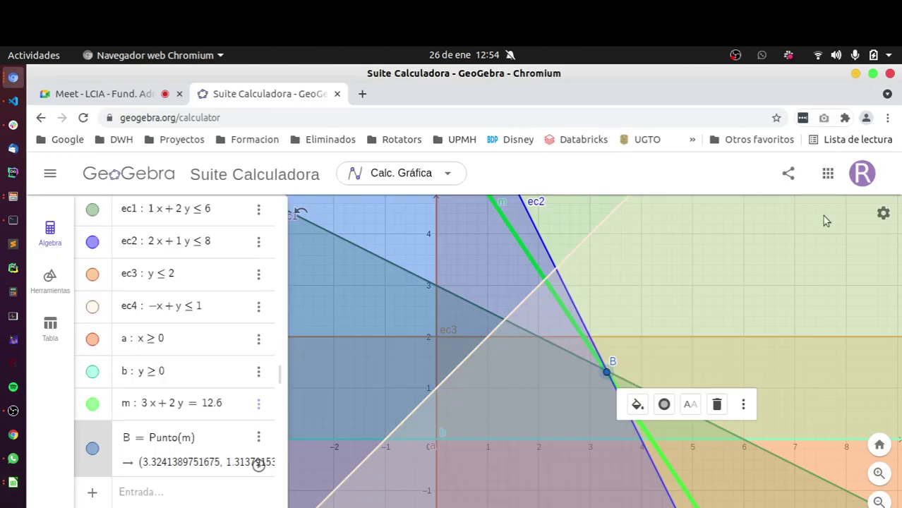
pyautogui.click(879, 502)
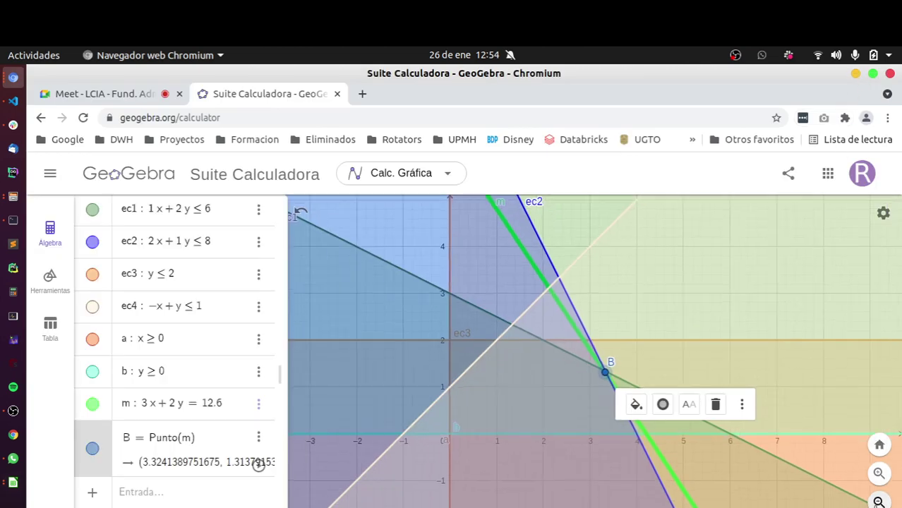
pyautogui.click(879, 502)
pyautogui.click(879, 502)
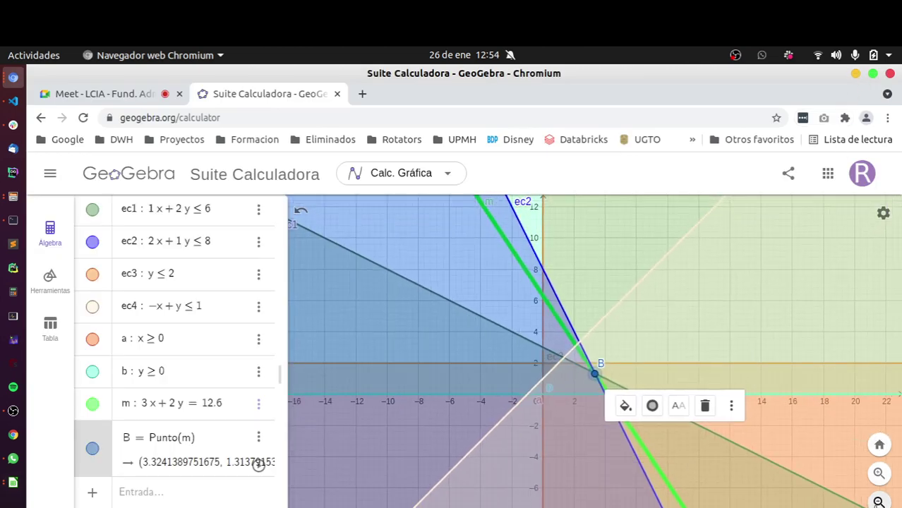
# Examine the constraint regions at a broader scale and select the y ≥ 0 boundary near point B
pyautogui.click(879, 502)
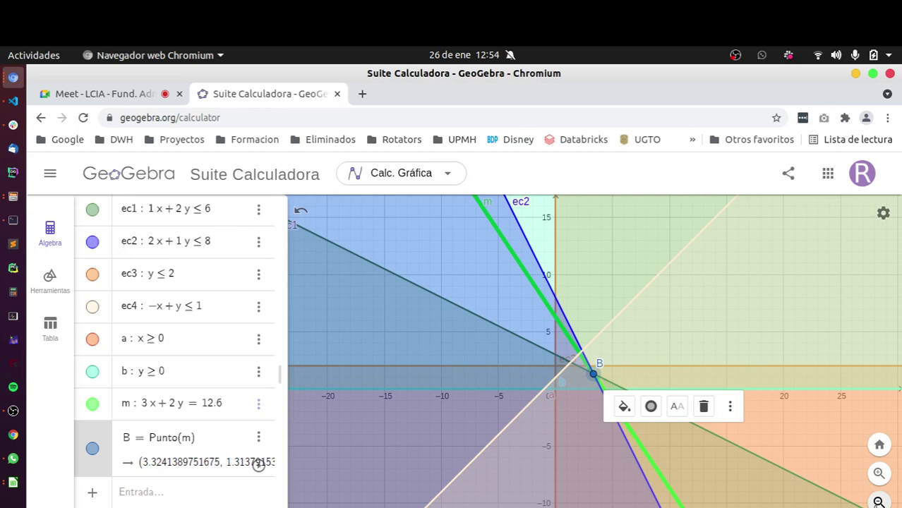
pyautogui.click(879, 502)
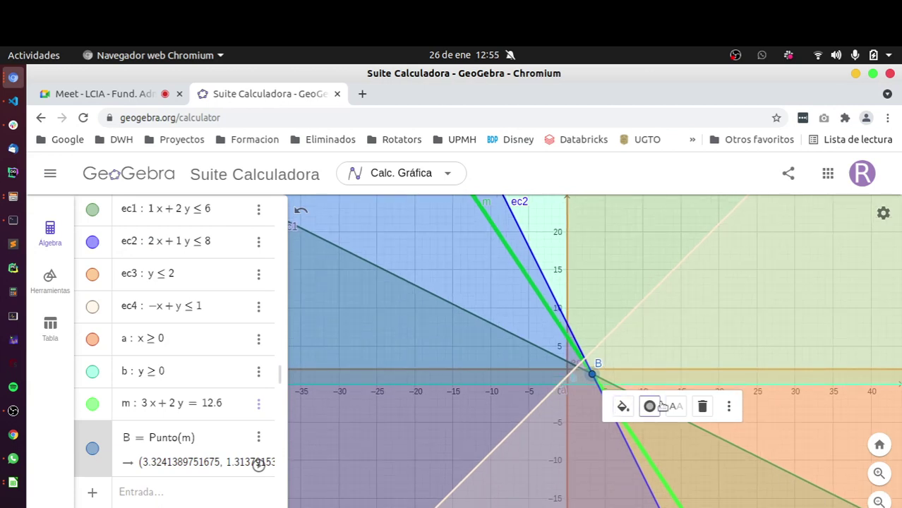
pyautogui.click(579, 387)
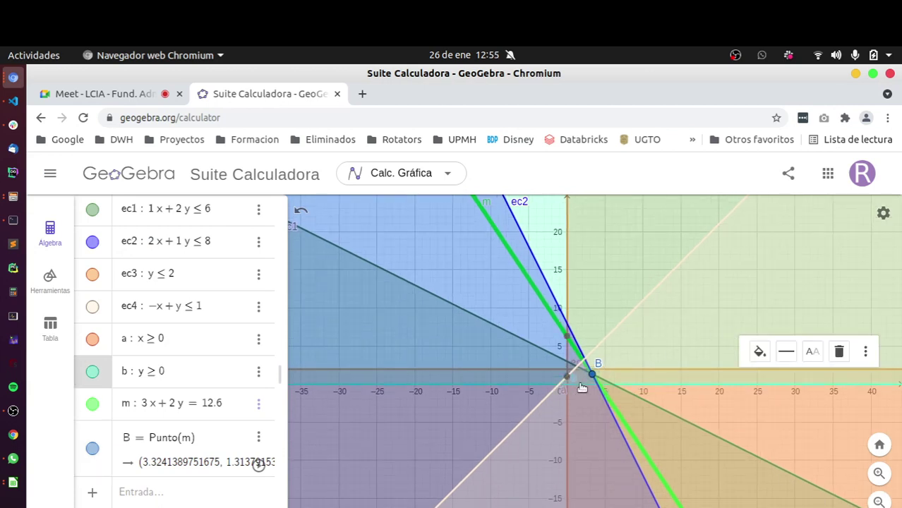
pyautogui.click(585, 385)
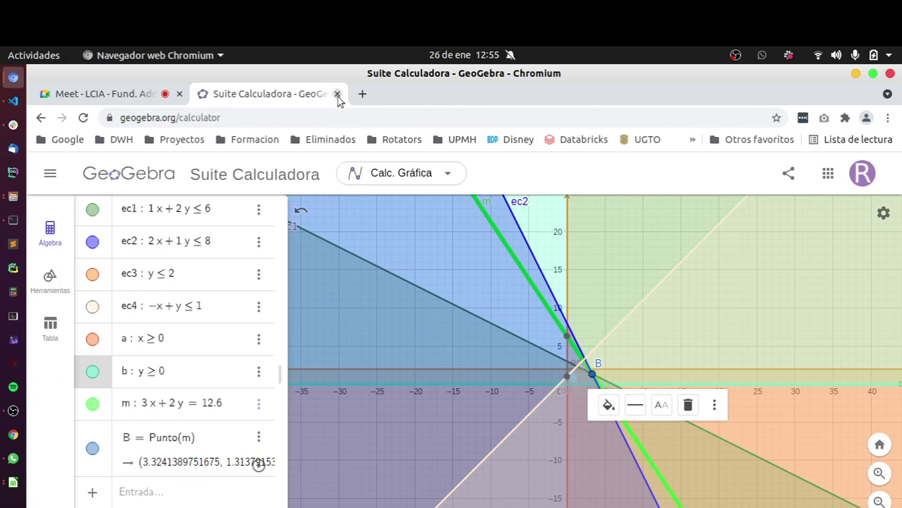
# Switch to the Google Meet call and check the call messages for new comments
pyautogui.click(95, 93)
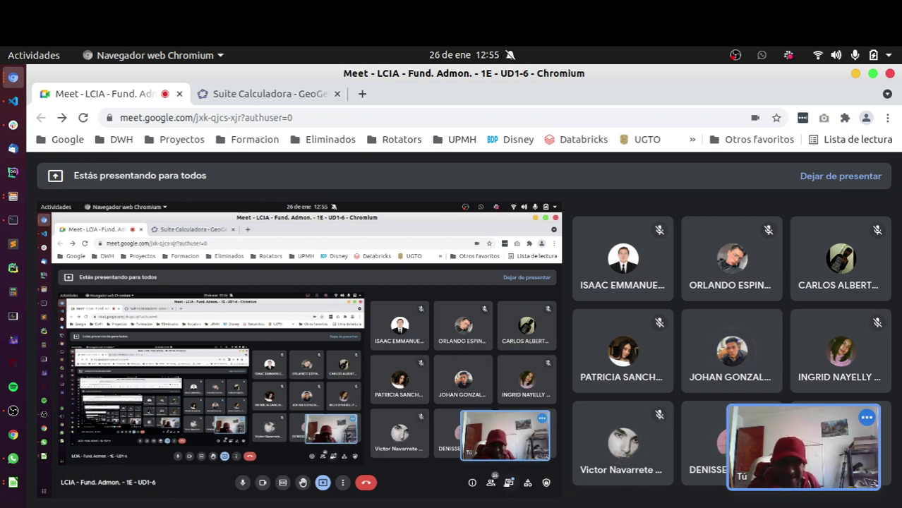
pyautogui.click(810, 483)
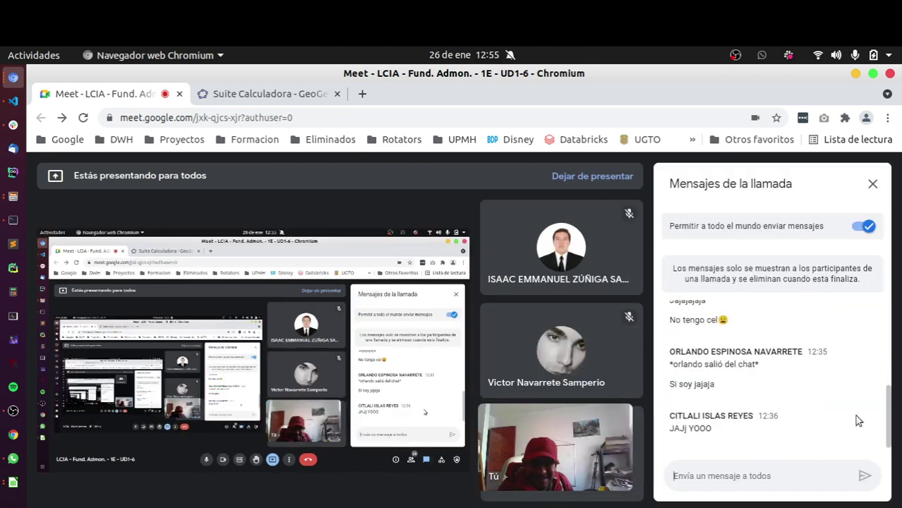
pyautogui.click(872, 185)
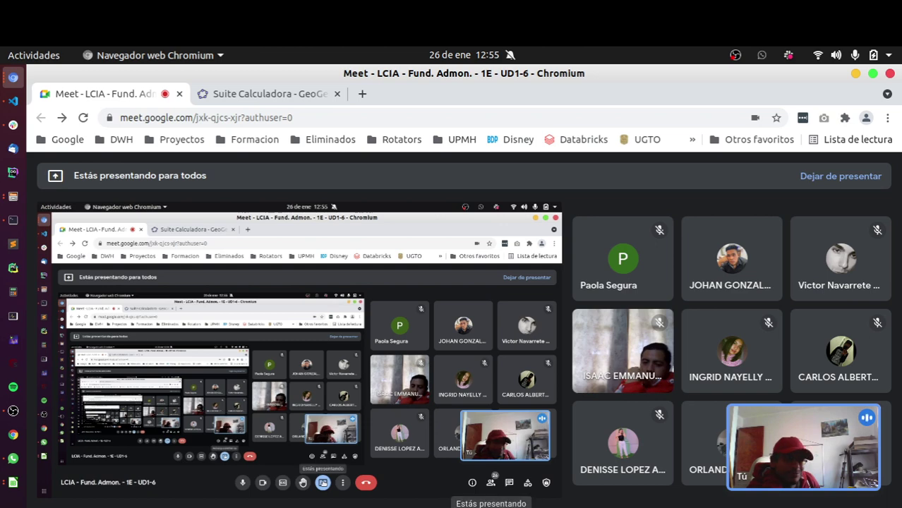
# Stop presenting the screen to the call participants
pyautogui.click(323, 483)
pyautogui.click(548, 485)
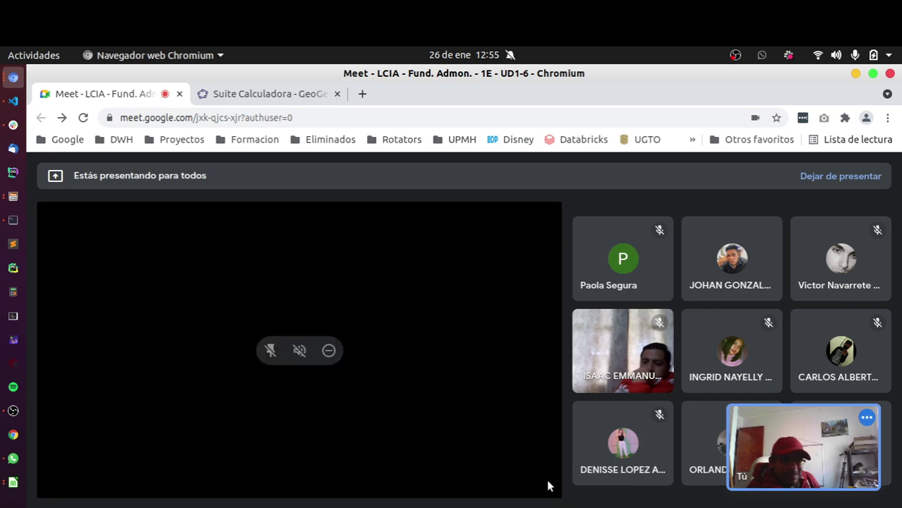